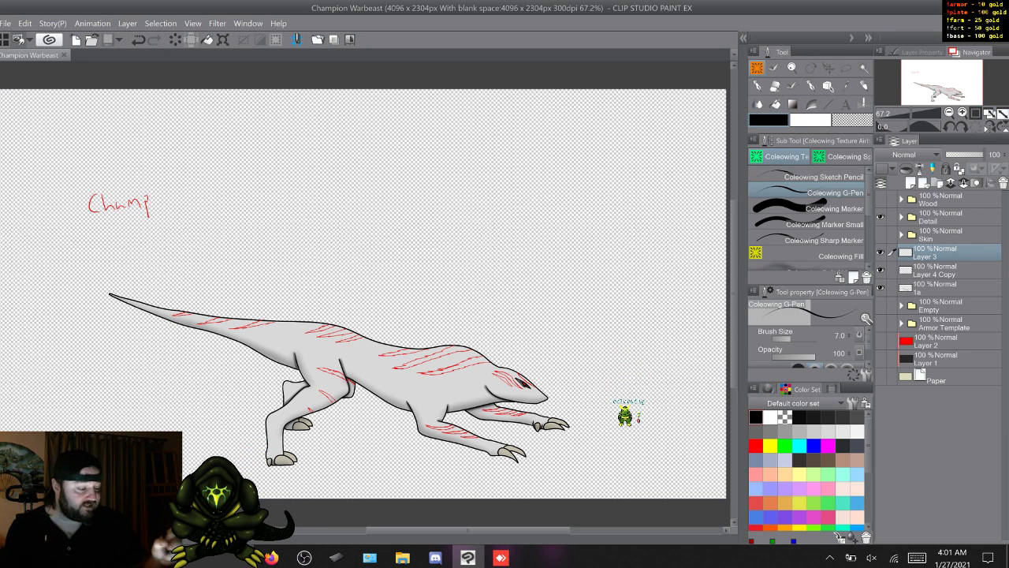
- Show the Paper layer and hide Layer 3, Layer 4 Copy and layer 1a
click(881, 377)
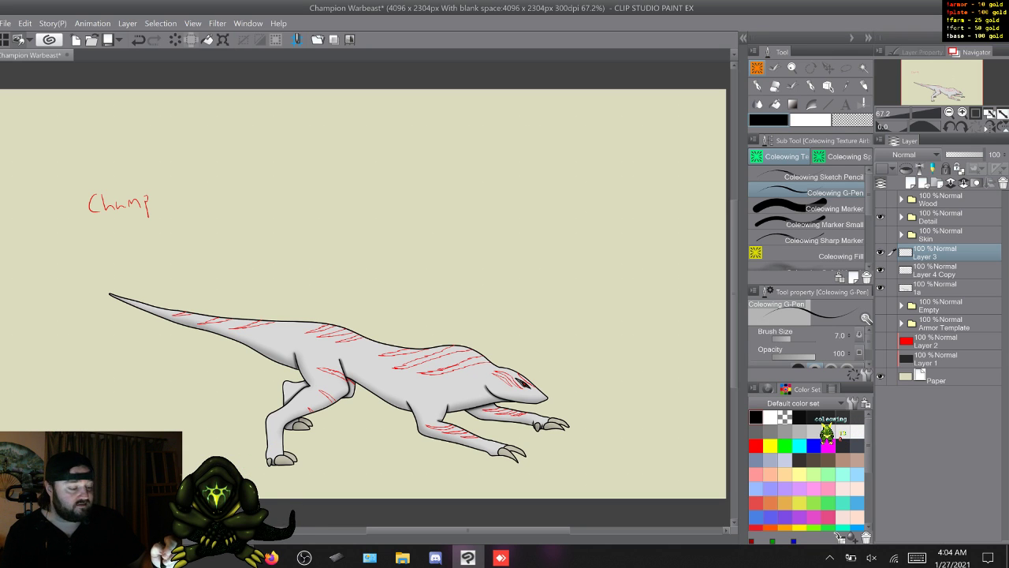
drag(881, 252, 881, 287)
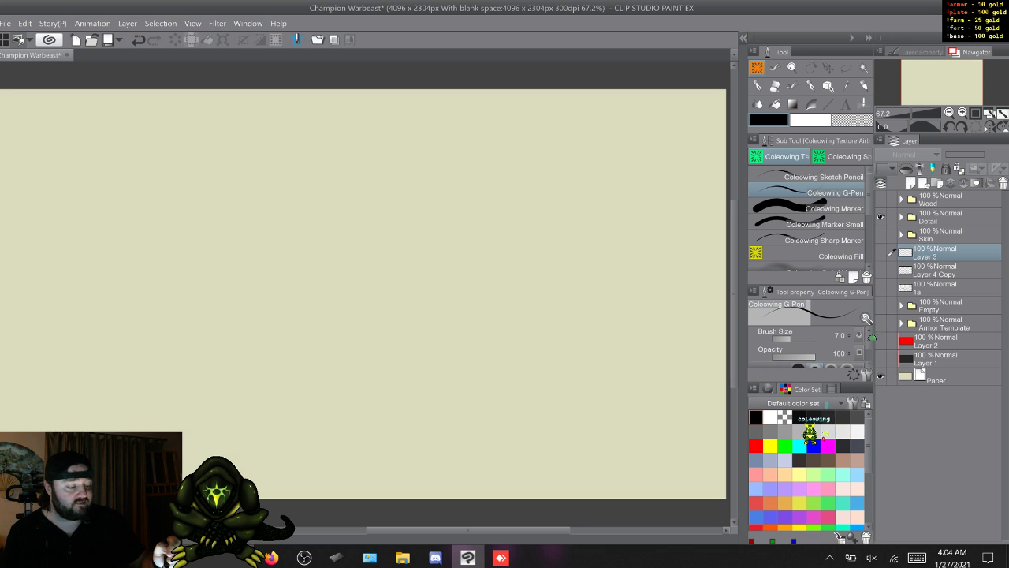
- Show the four Run layers in the Detail folder and the Skin folder to preview the running creature
click(901, 216)
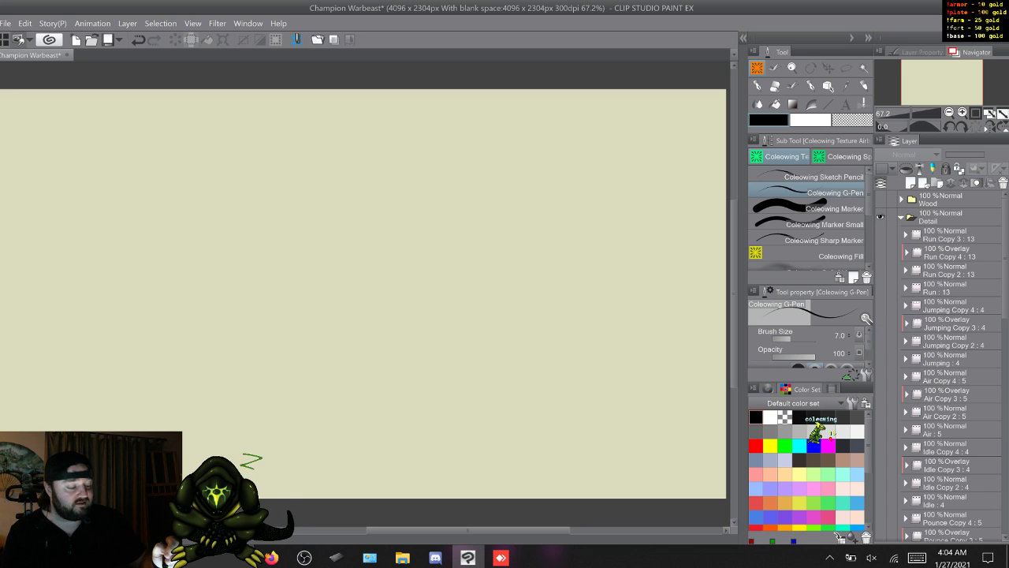
drag(880, 235, 881, 288)
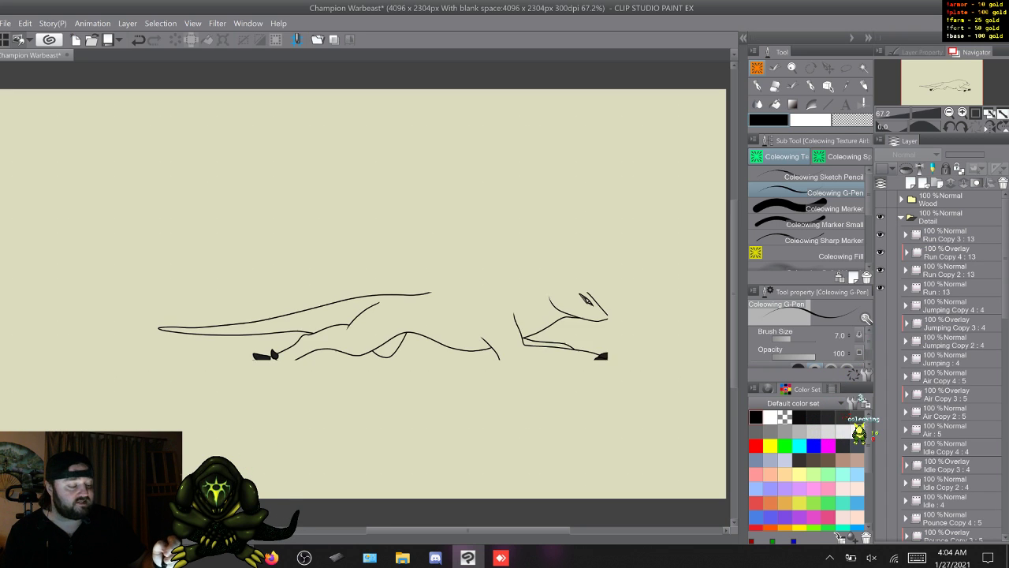
click(901, 217)
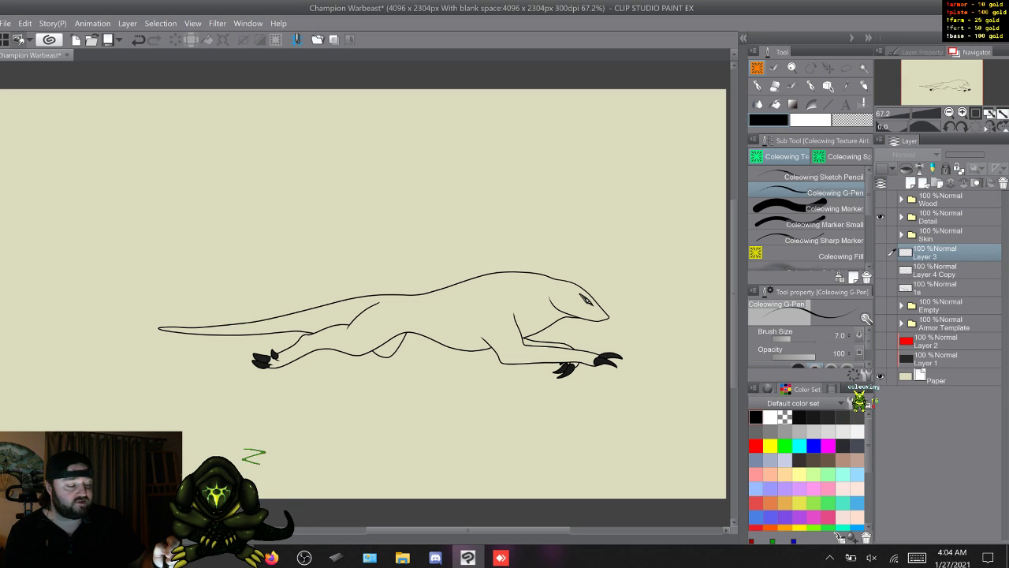
click(880, 234)
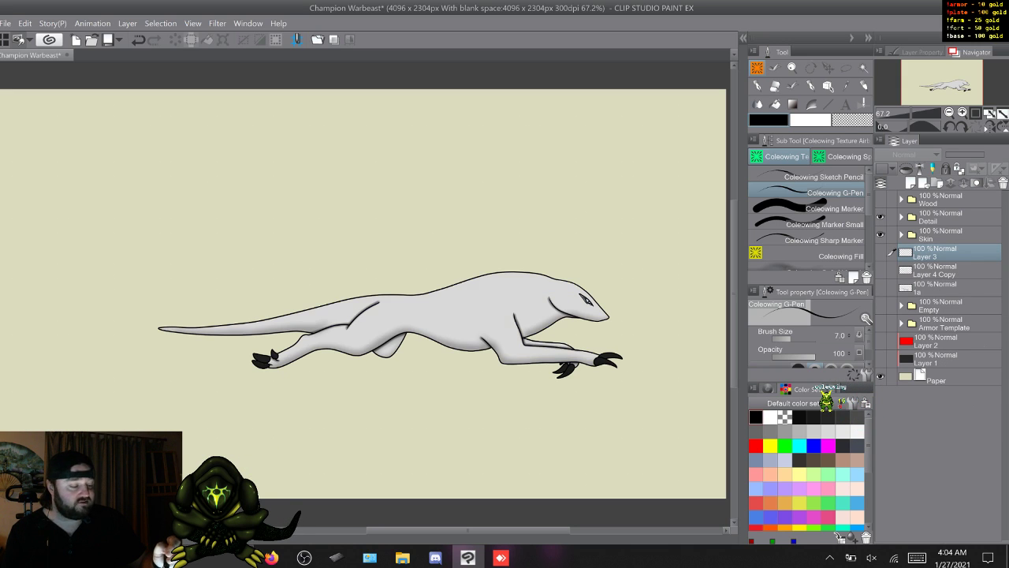
click(901, 235)
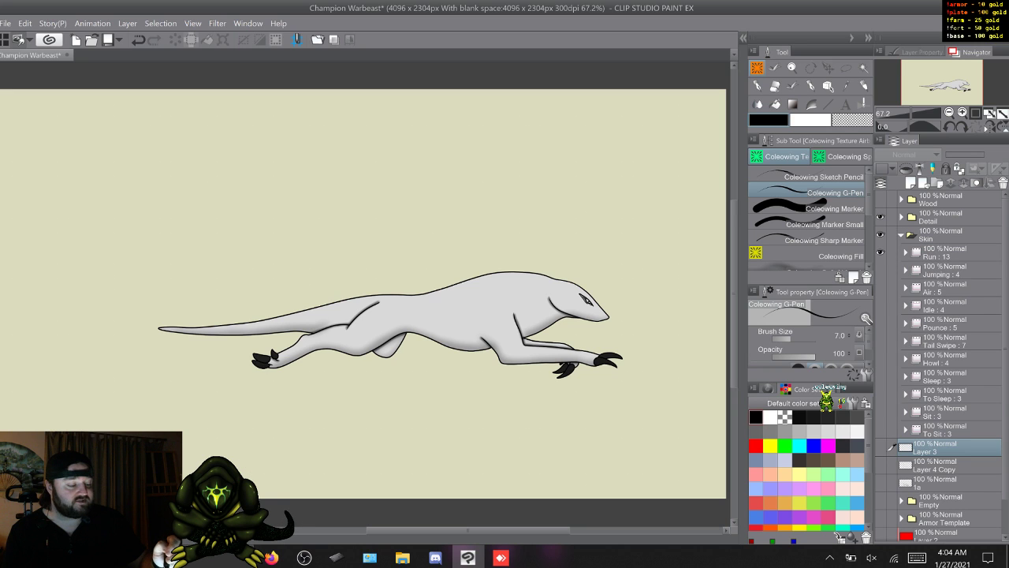
click(901, 235)
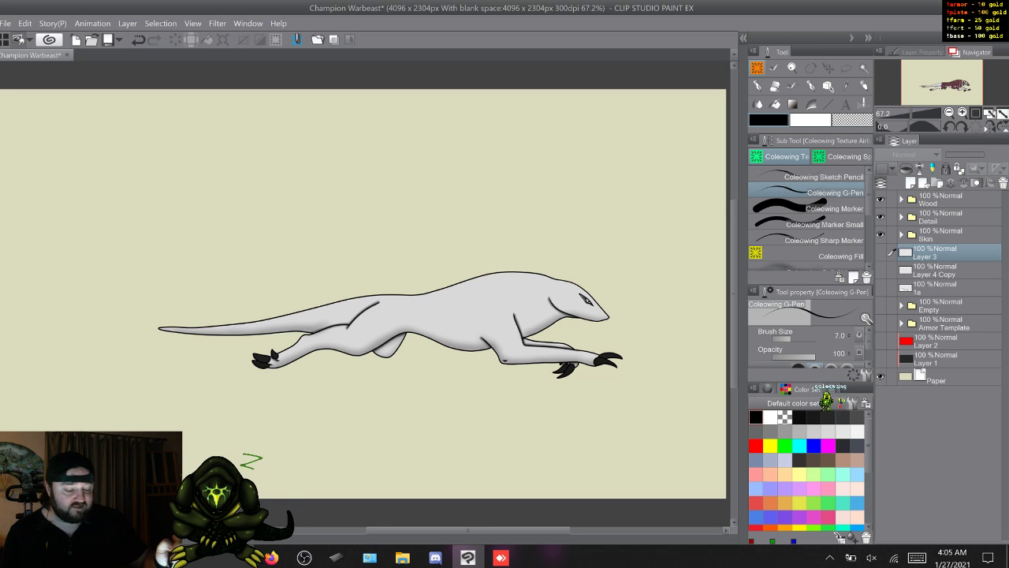
- Preview the Wood armor folder on its own with Detail and Skin hidden, and hide it again
click(881, 200)
drag(880, 217, 880, 234)
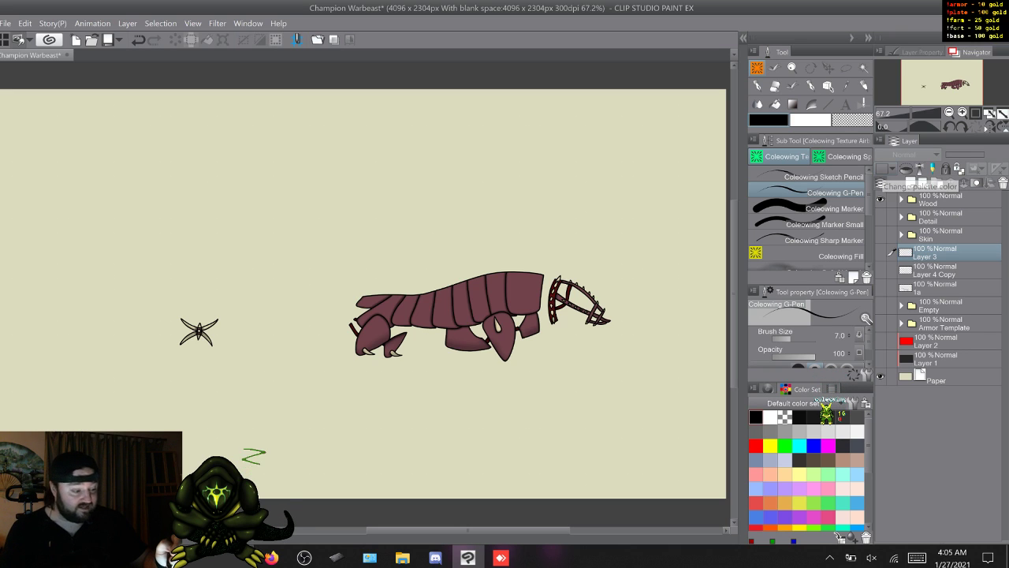
click(881, 199)
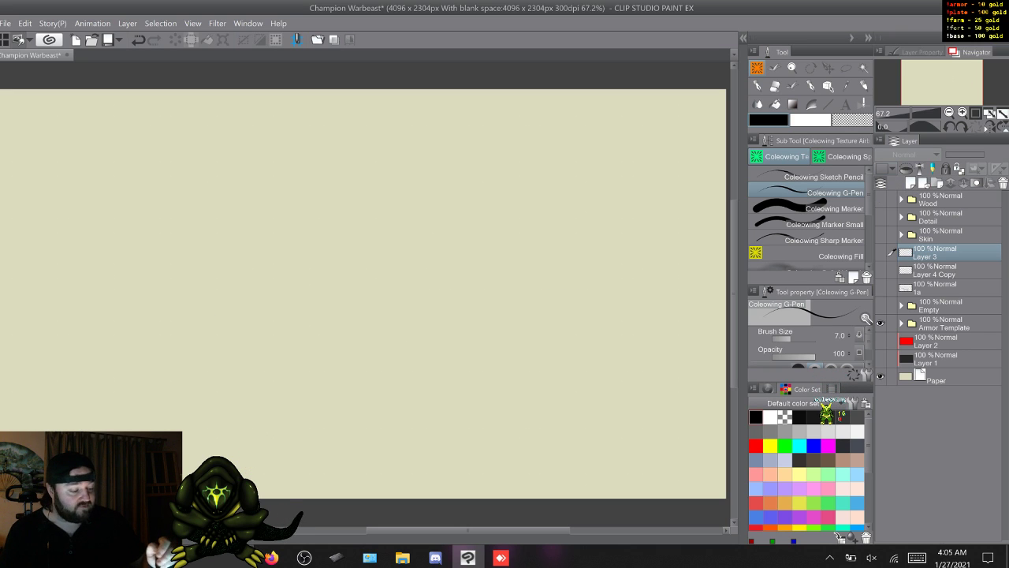
- Look through the Armor Template folder's layers, hide the folder and show Layer 3, Layer 4 Copy and 1a again
click(901, 322)
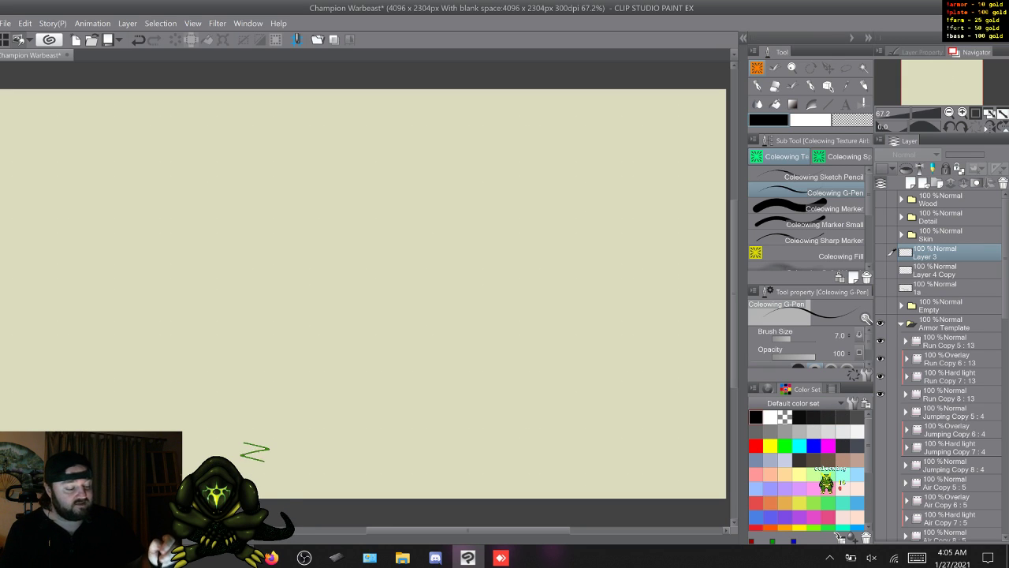
click(901, 322)
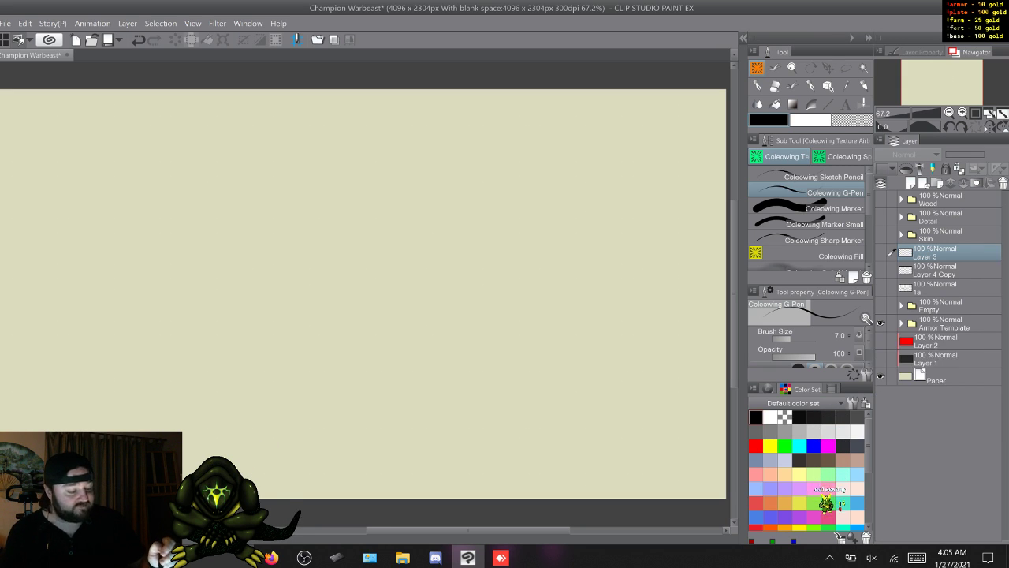
click(942, 323)
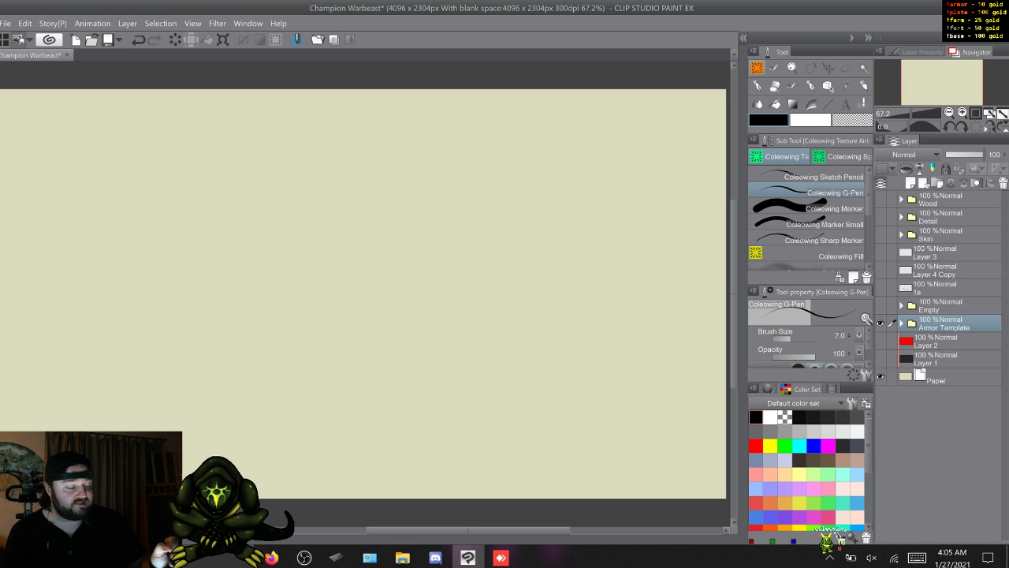
click(880, 323)
click(881, 305)
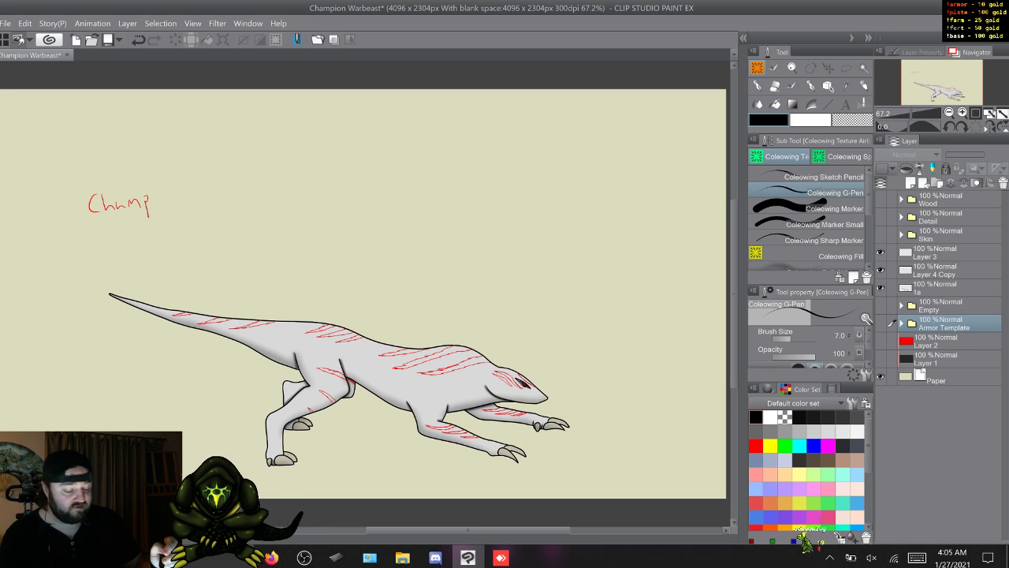
- Ink the head stripe above the creature's eye in black on Layer 3 with the Coleowing G-Pen
click(944, 253)
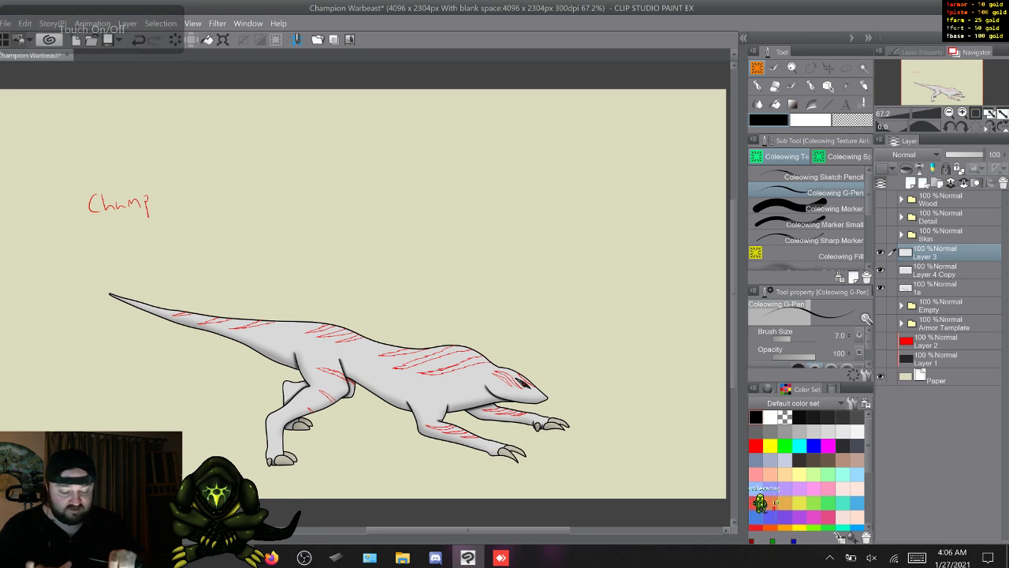
scroll(356, 483, up, 2)
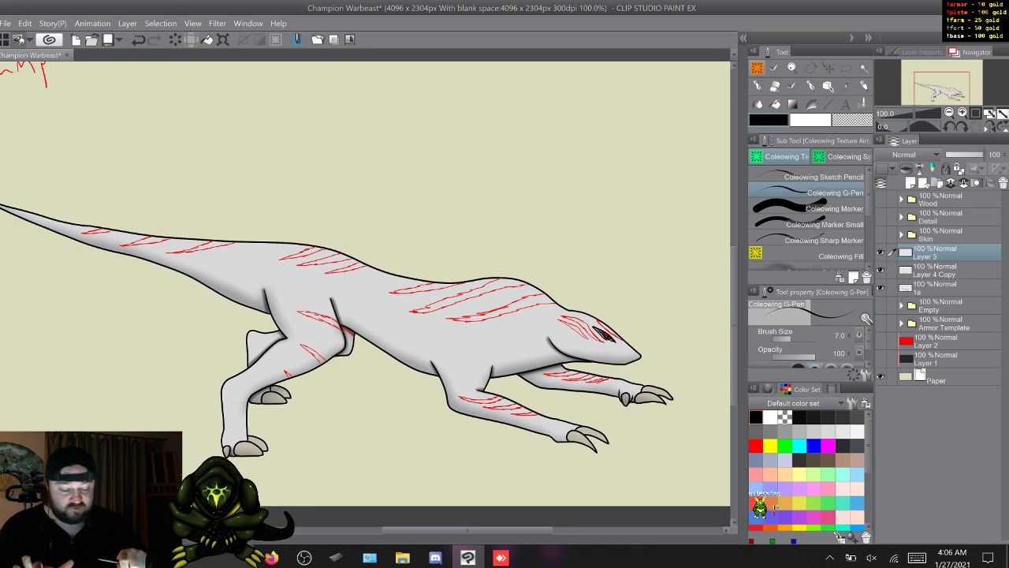
drag(363, 332, 372, 284)
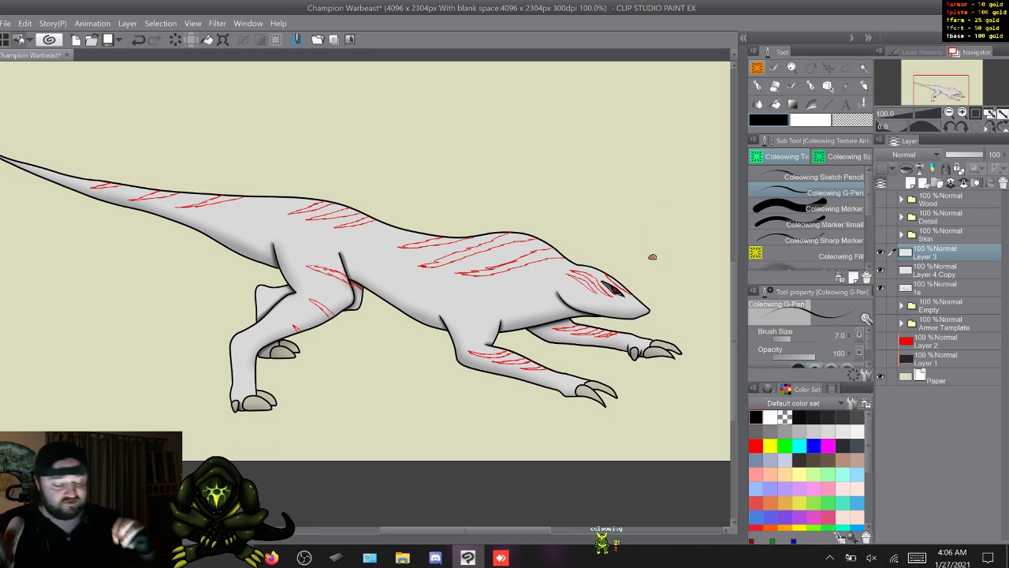
scroll(645, 298, up, 2)
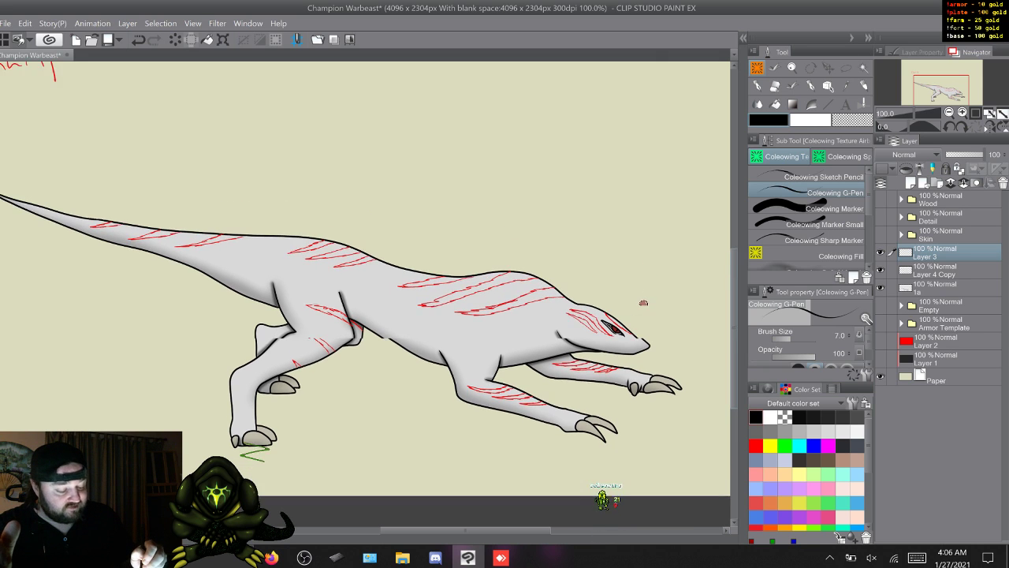
scroll(643, 309, down, 1)
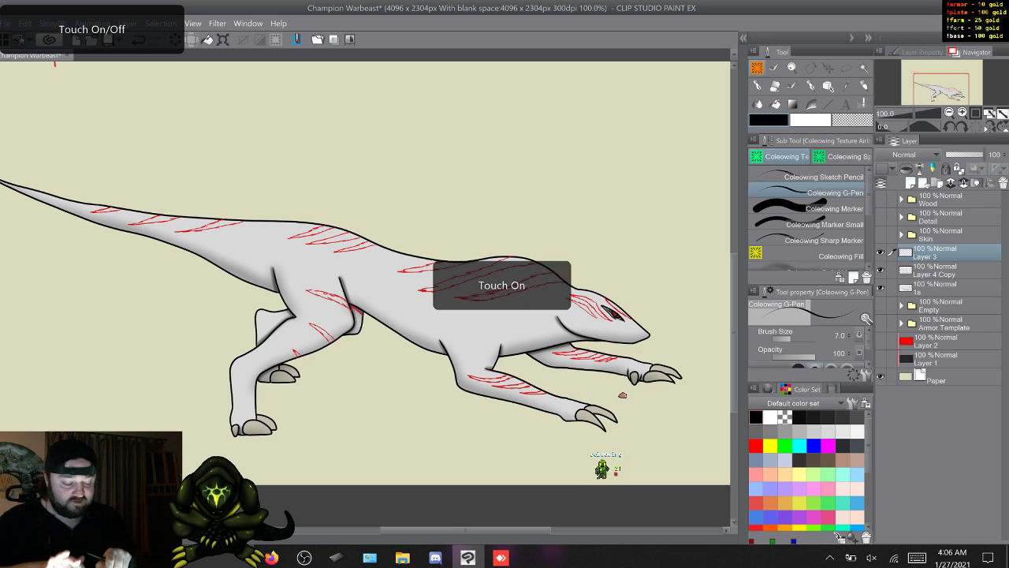
scroll(425, 441, up, 3)
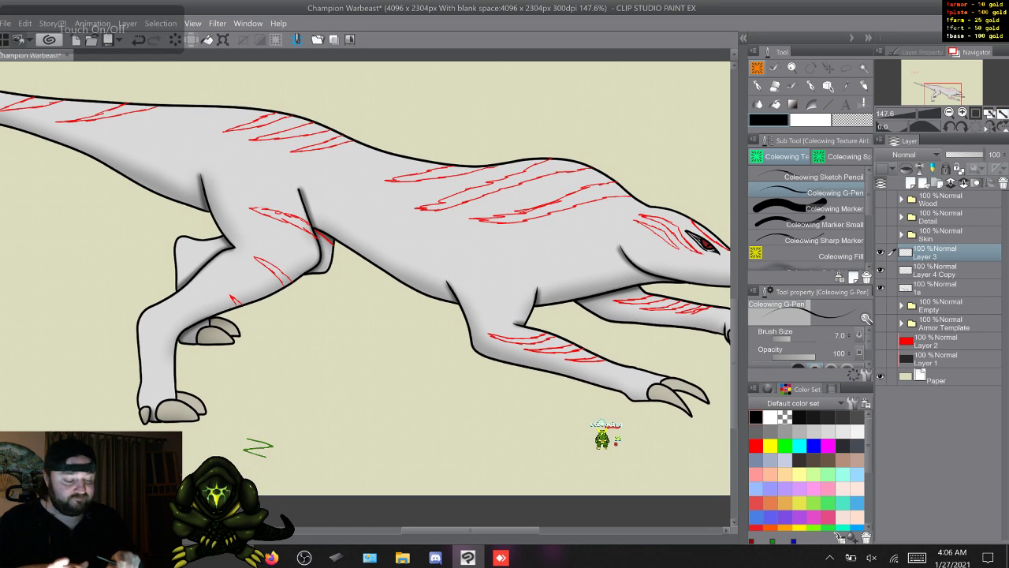
drag(450, 260, 288, 315)
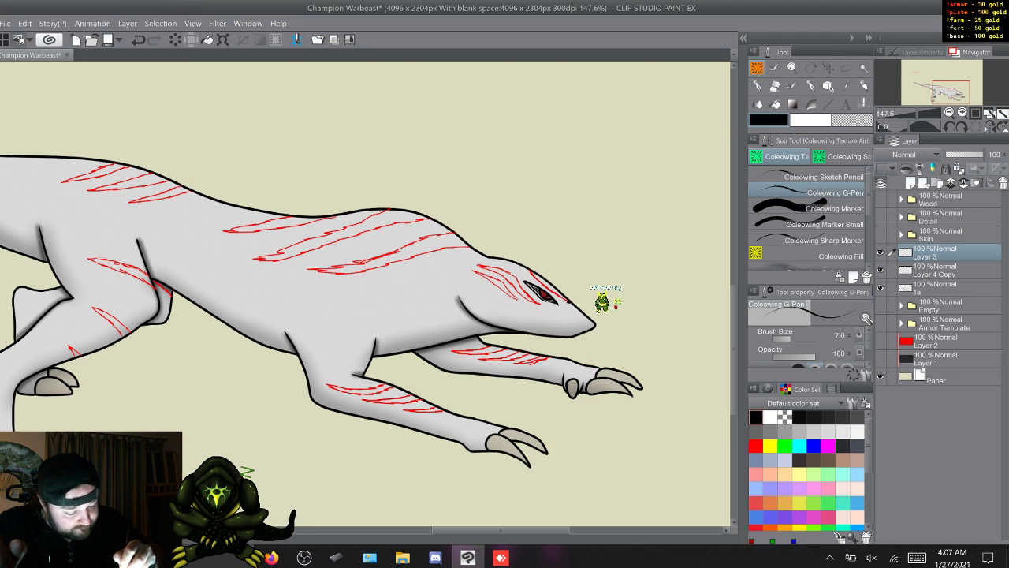
key(ctrl+z)
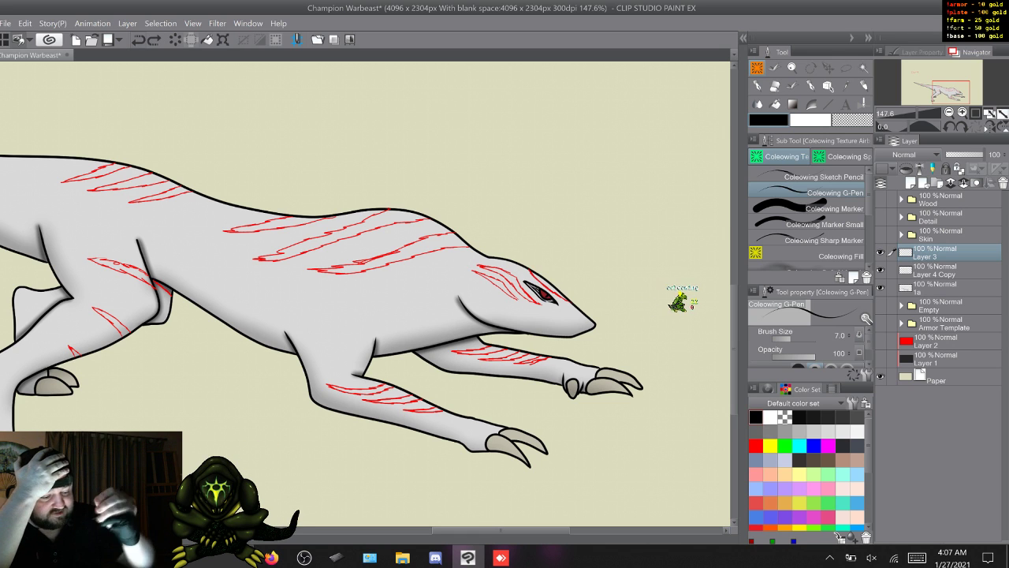
mouse_move(500, 530)
mouse_down()
mouse_move(424, 531)
mouse_move(517, 531)
mouse_up()
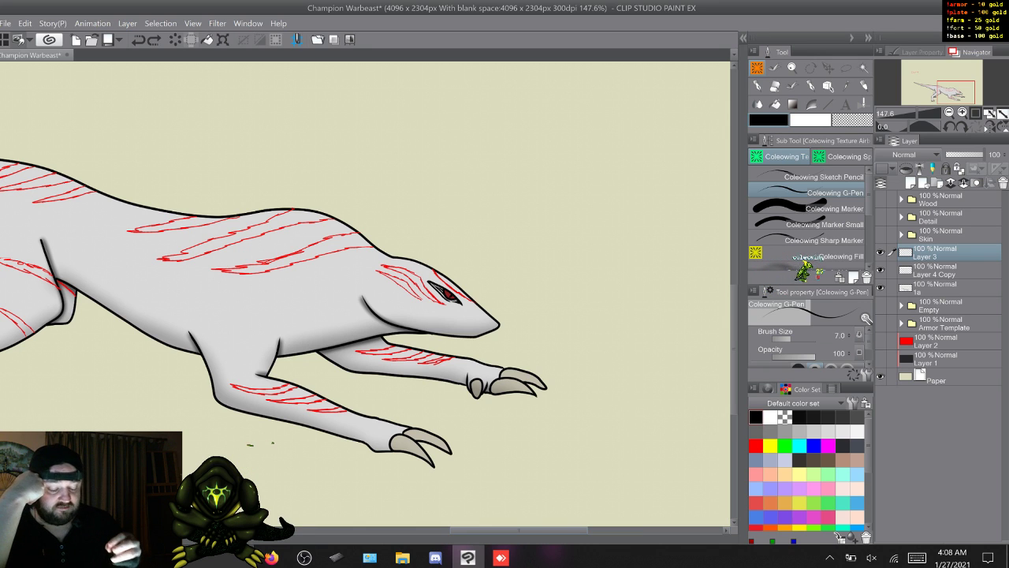
mouse_move(519, 529)
mouse_down()
mouse_move(430, 529)
mouse_move(525, 529)
mouse_up()
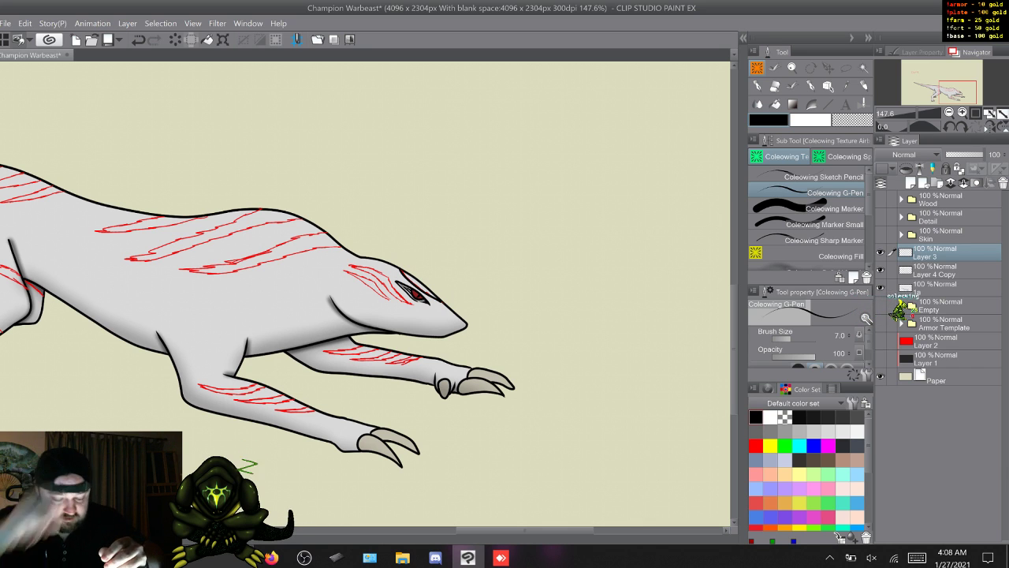
key(ctrl+z)
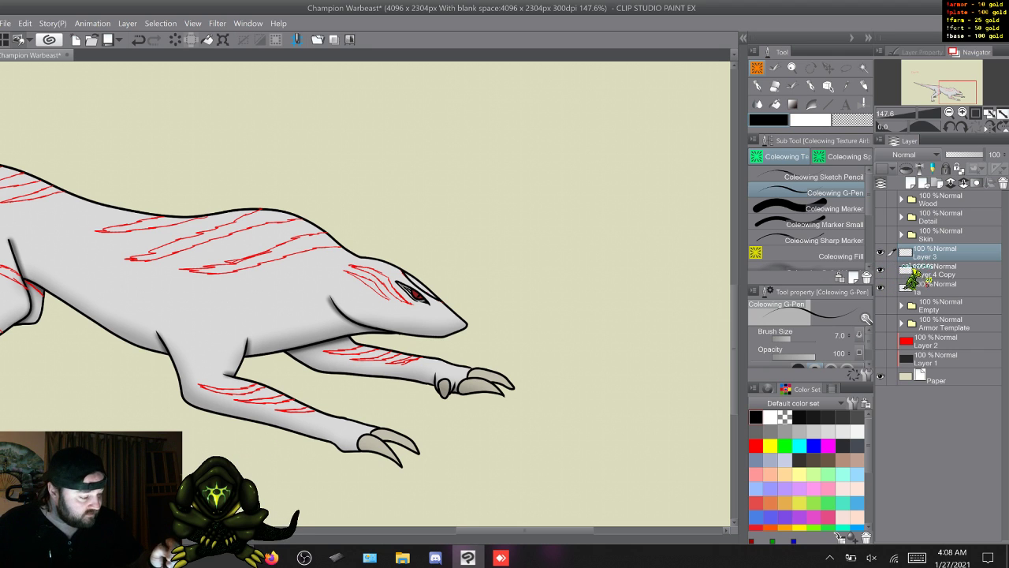
- Tint layer 1a blue with the Layer color effect and make Layer 3 the active layer again
click(921, 286)
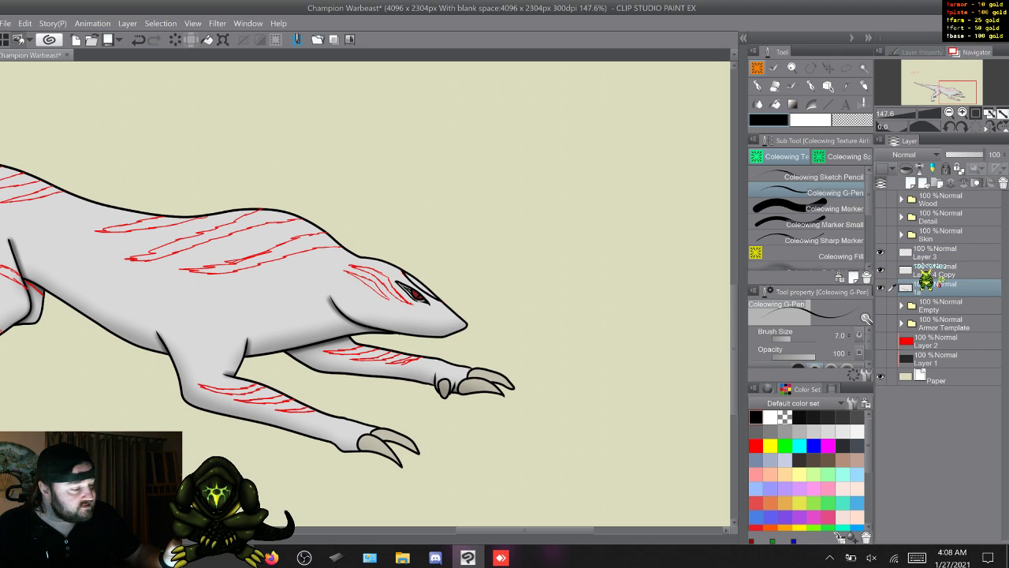
click(920, 52)
click(983, 75)
click(975, 52)
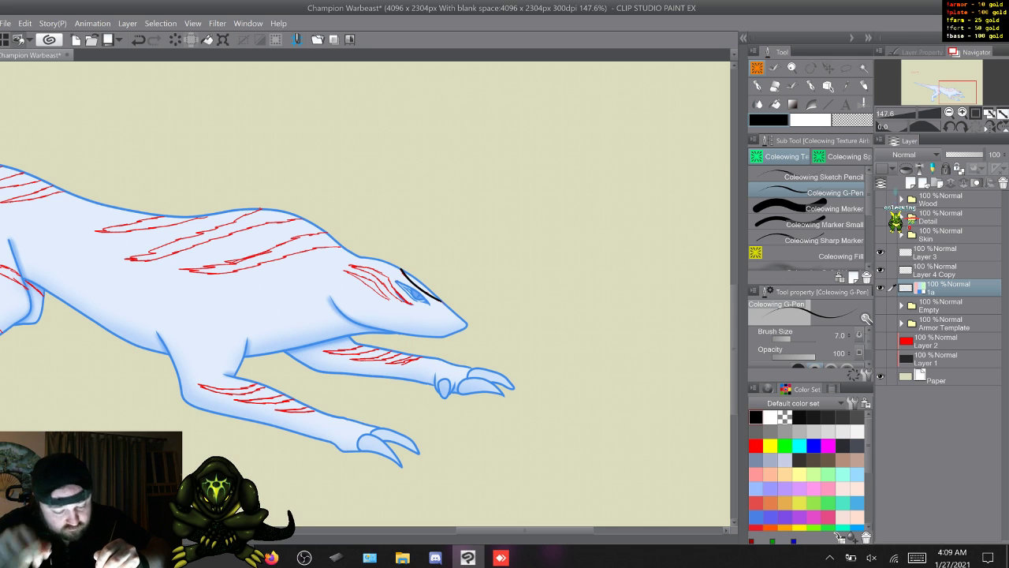
key(ctrl+z)
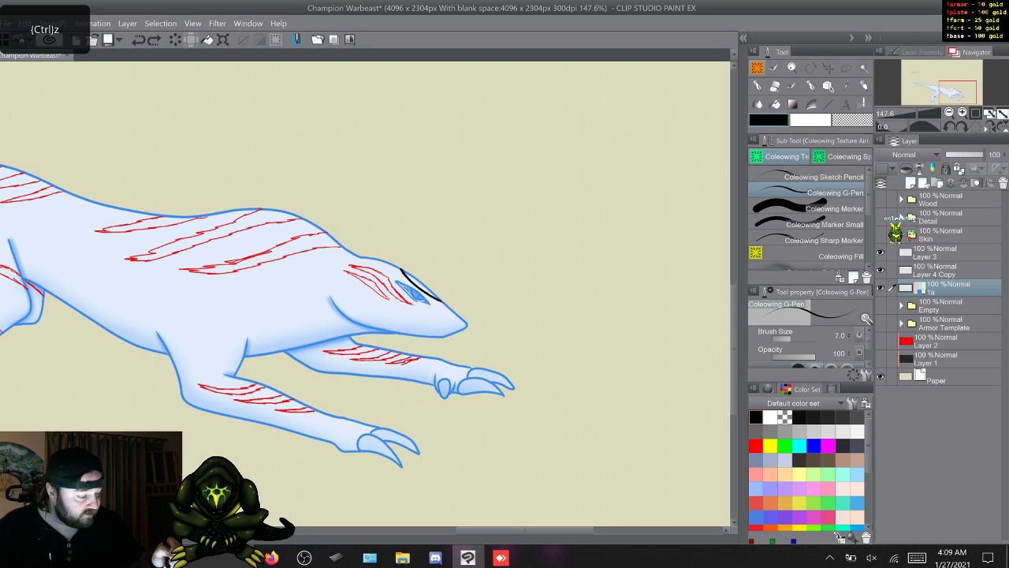
click(897, 249)
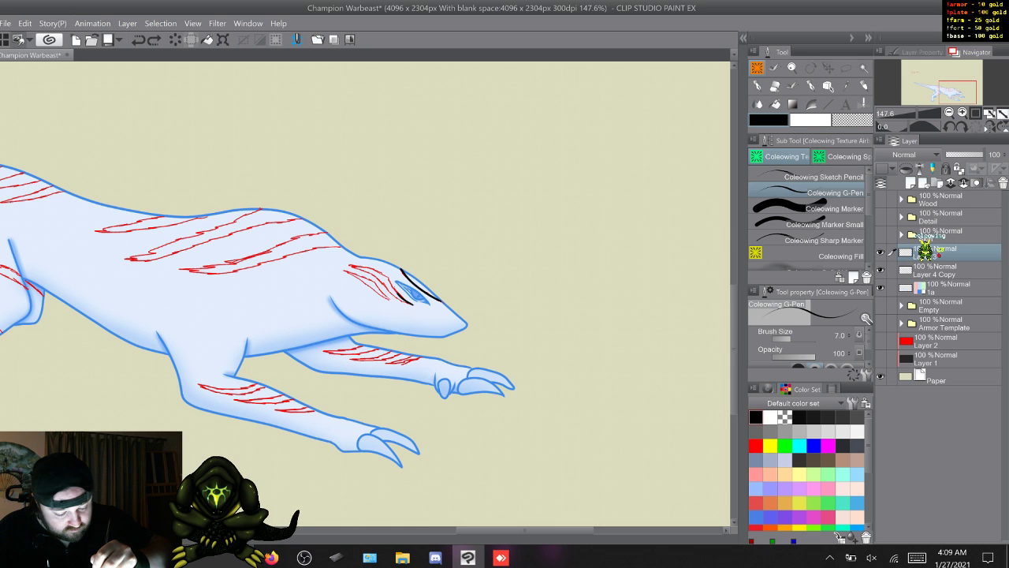
- Ink the sketched stripes behind the creature's eye in black on Layer 3 and clear the layer
drag(391, 283, 362, 267)
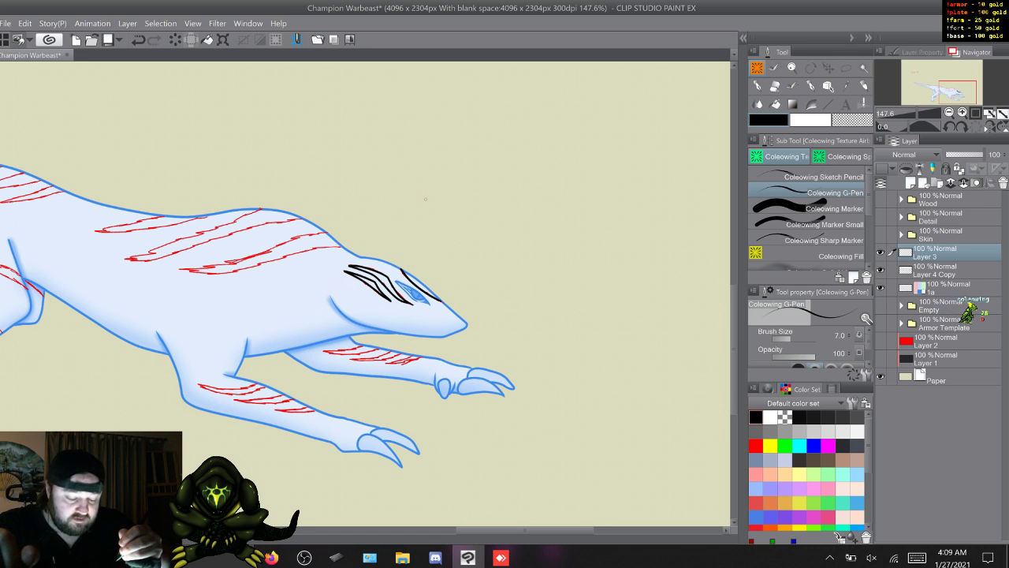
key(ctrl+z)
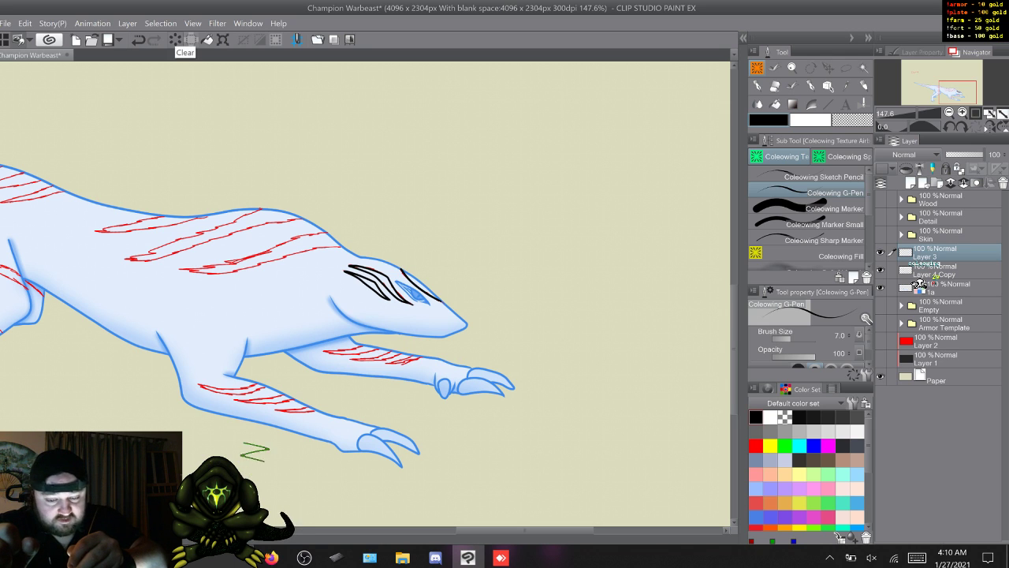
click(191, 40)
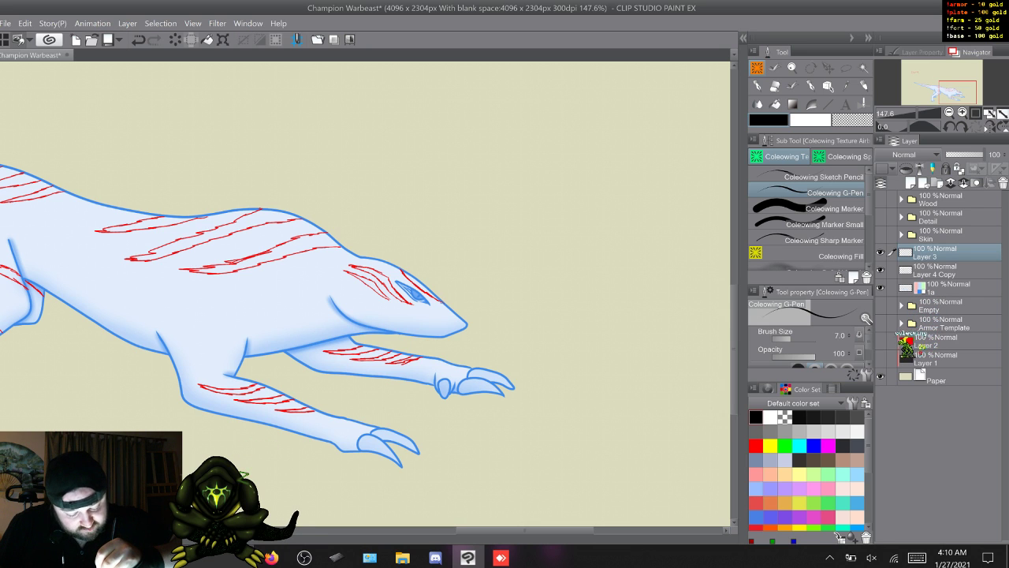
- Ink the sketched stripes above and behind the creature's eye in black on Layer 3
drag(440, 303, 399, 270)
key(ctrl+z)
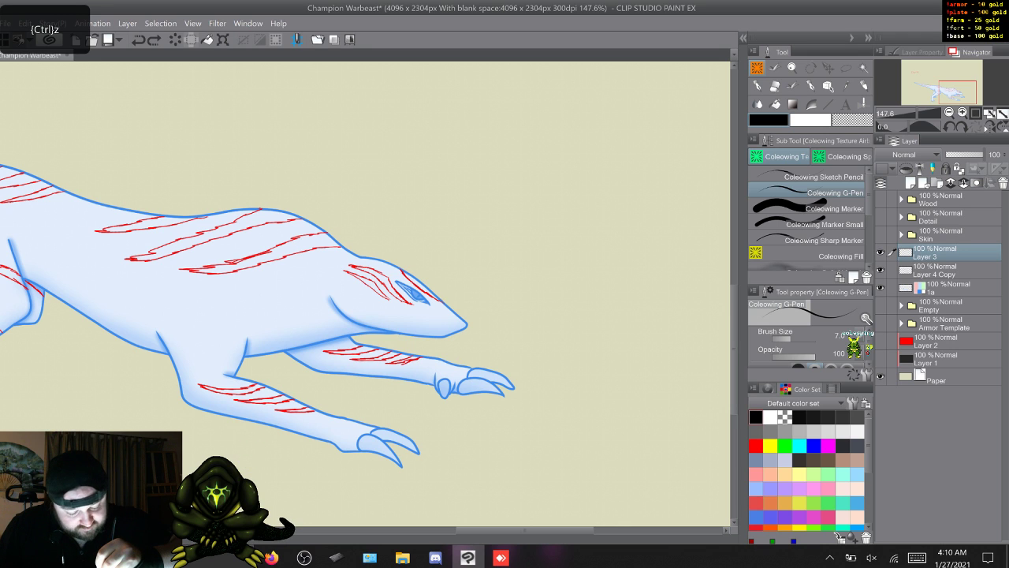
drag(441, 303, 402, 272)
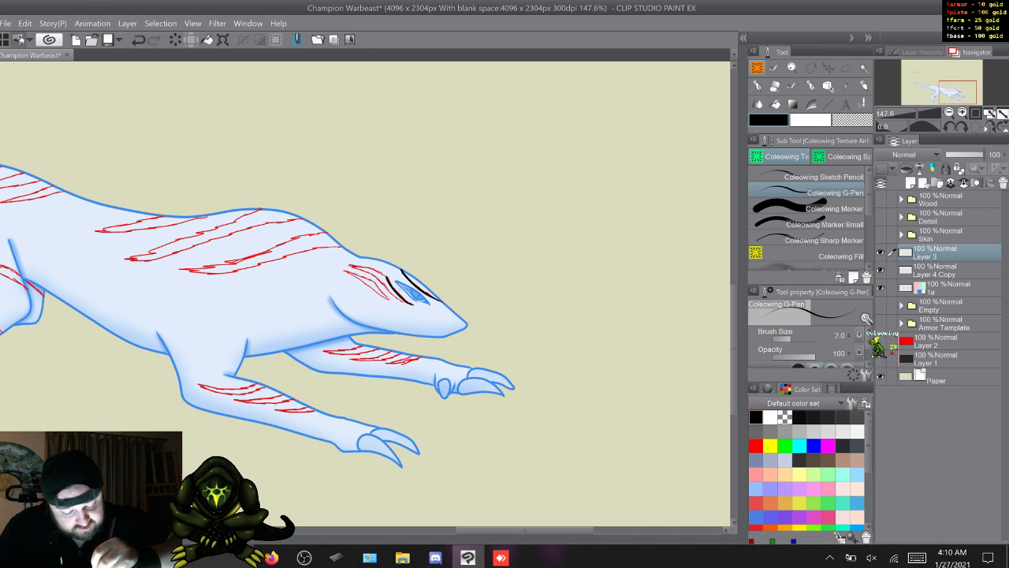
key(ctrl+z)
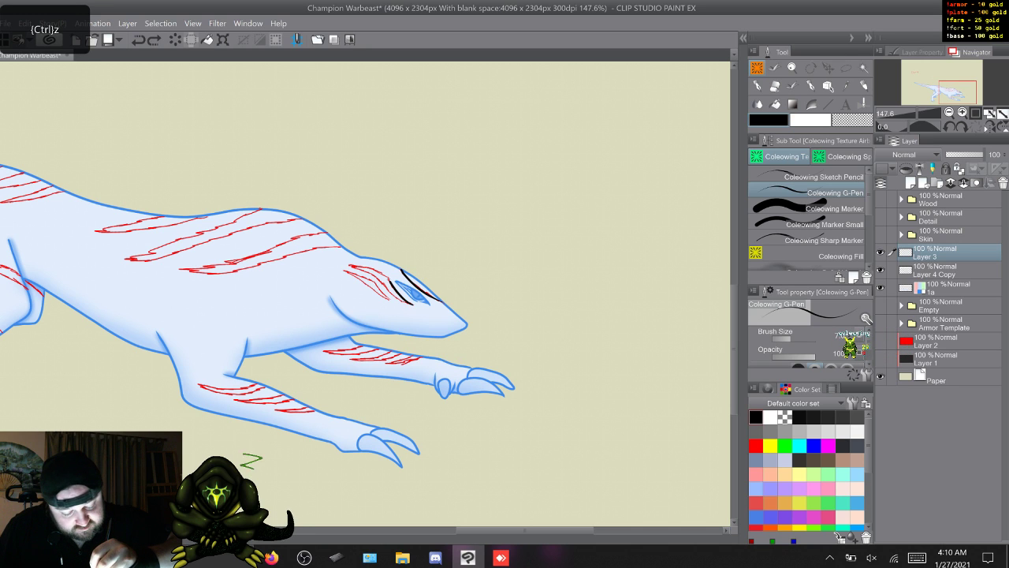
drag(395, 283, 349, 266)
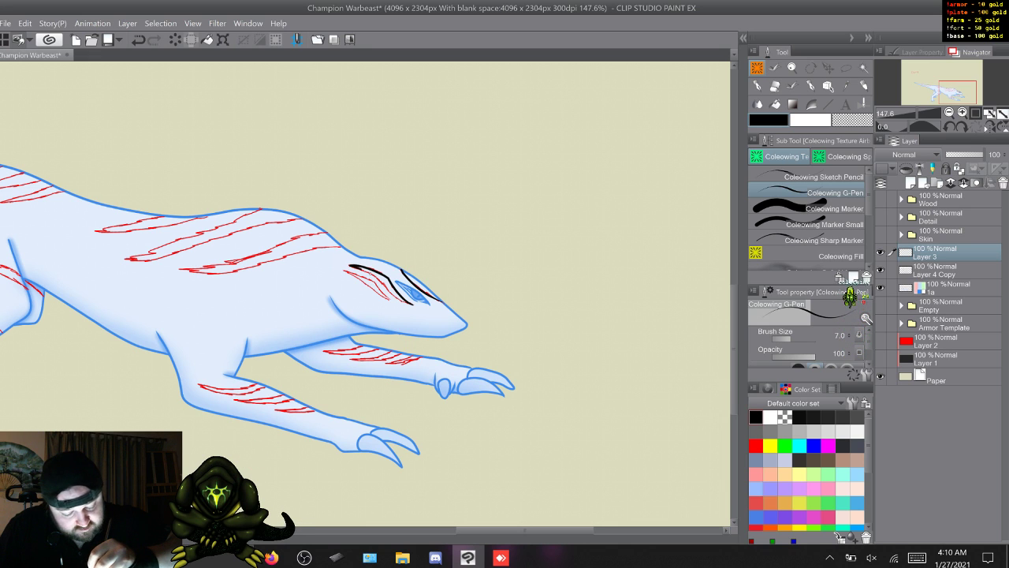
drag(387, 290, 395, 297)
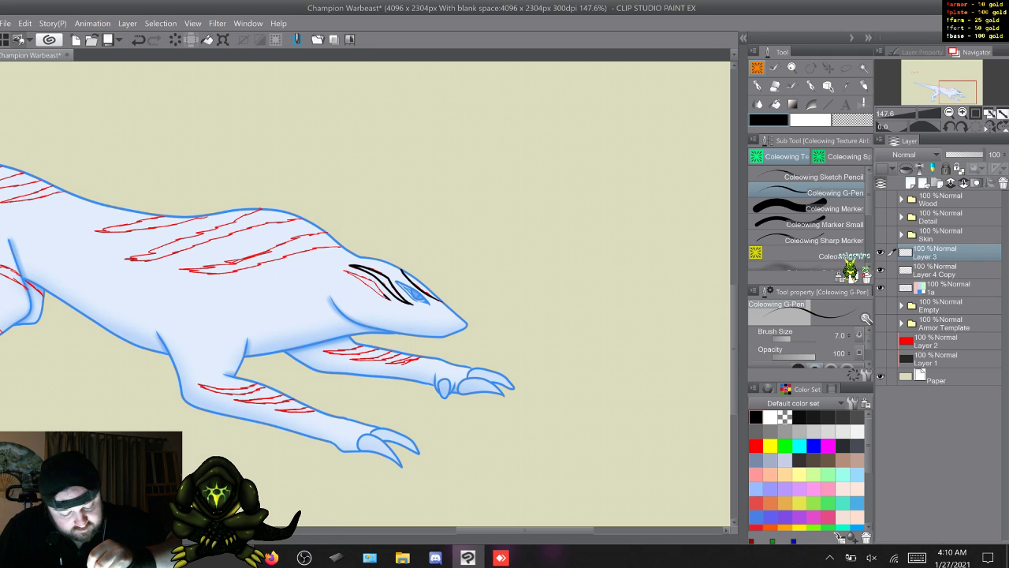
key(ctrl+z)
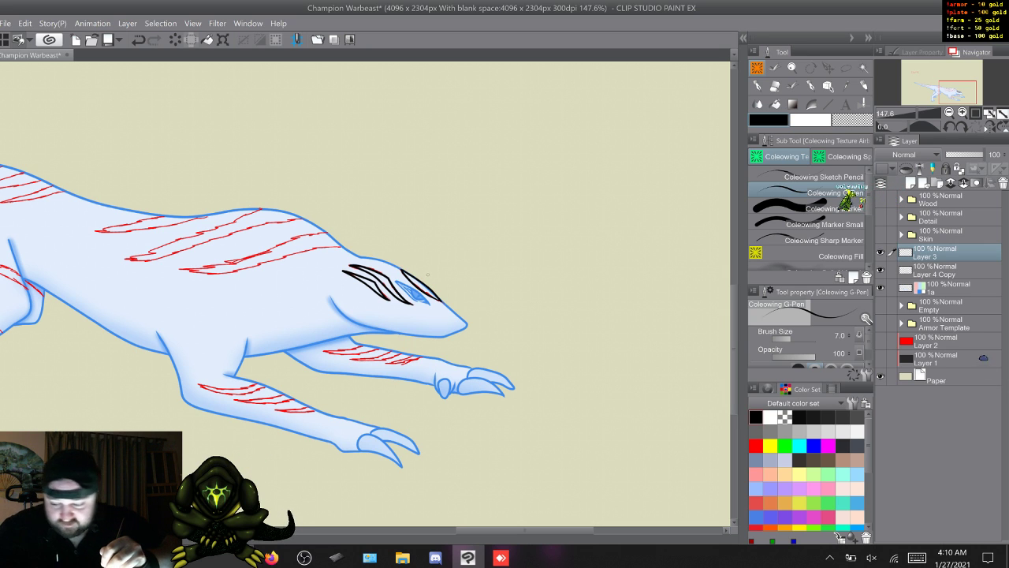
- Try to ink the second edge of the head stripe above the creature's eye
key(ctrl+z)
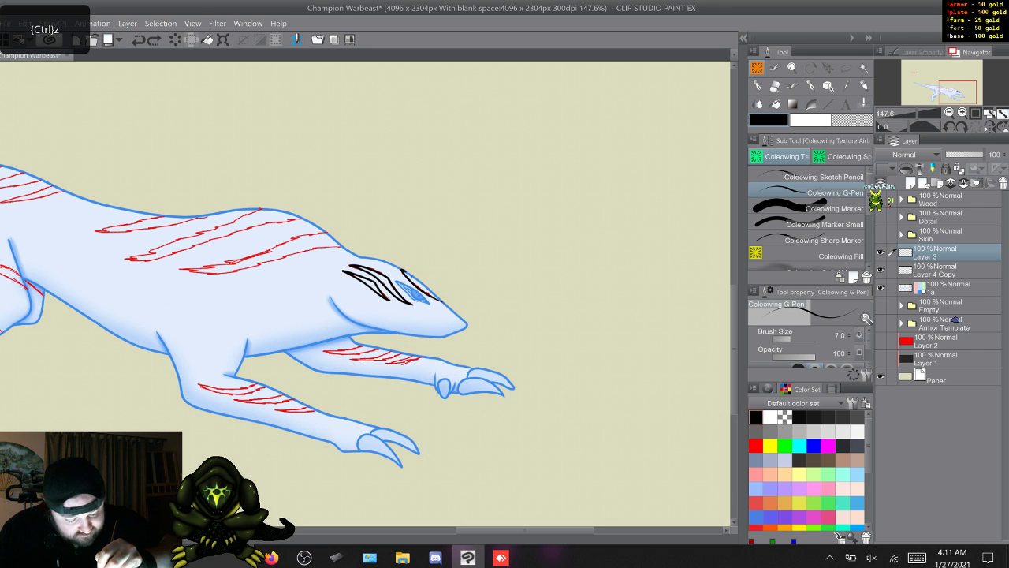
drag(428, 288, 437, 295)
key(ctrl+z)
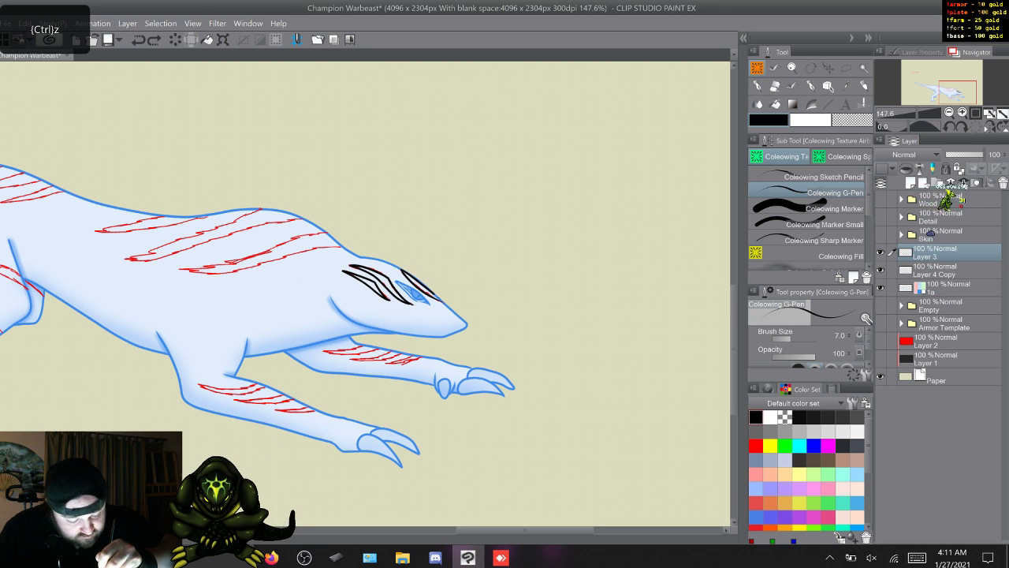
key(ctrl+z)
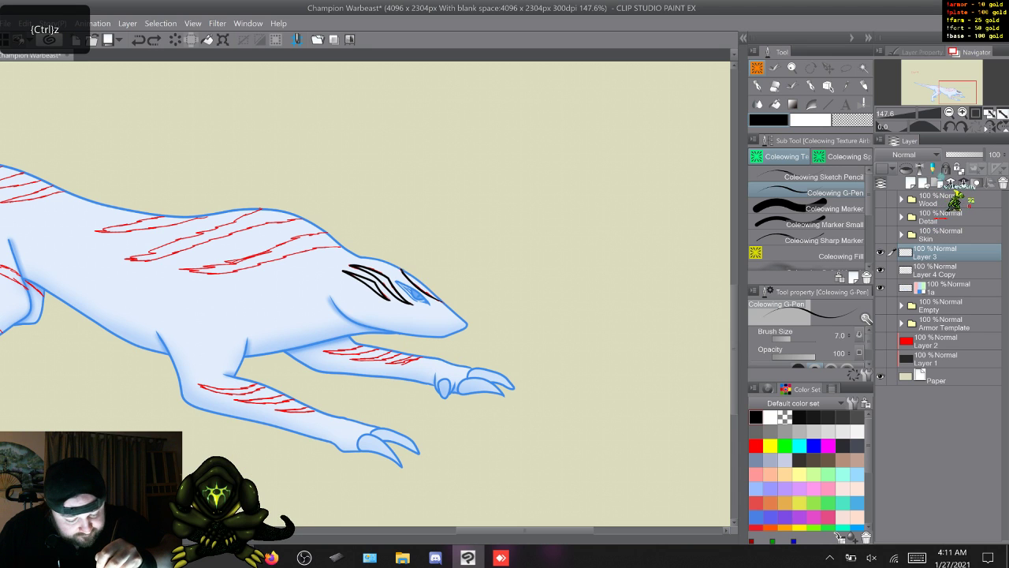
key(ctrl+z)
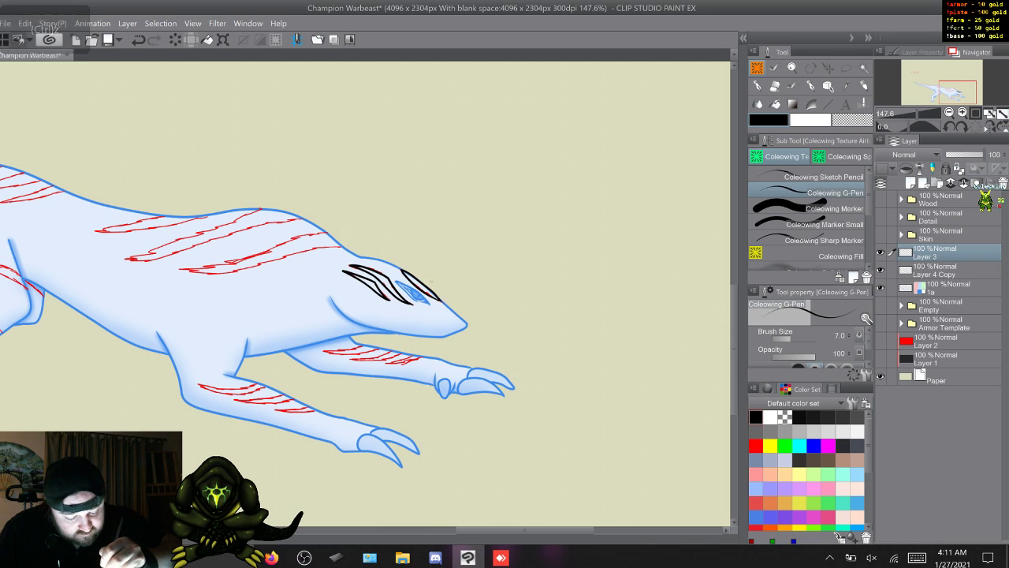
key(ctrl+z)
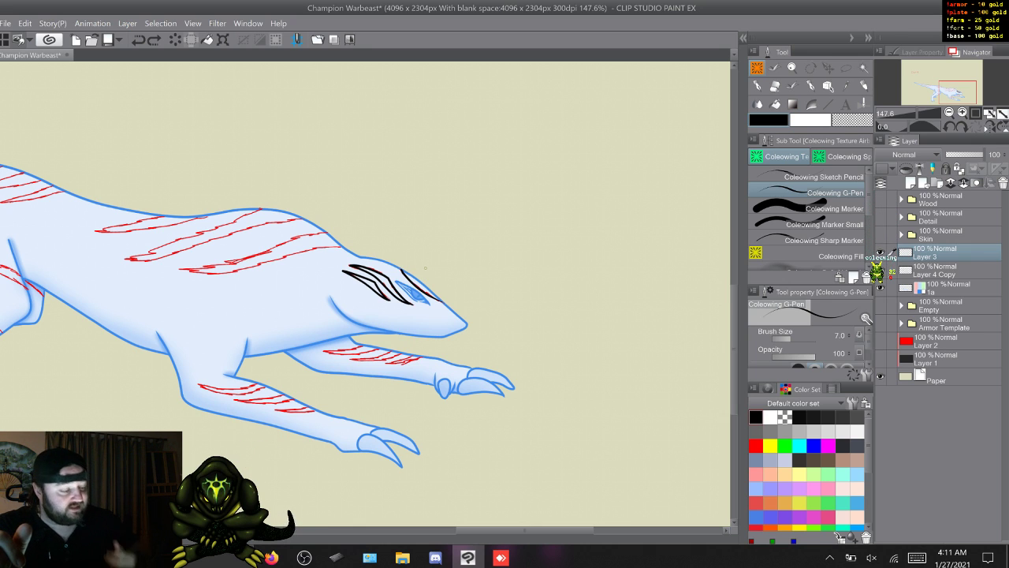
- Look through the Detail folder's layers and its artwork on the canvas, then collapse and hide the folder again
click(901, 217)
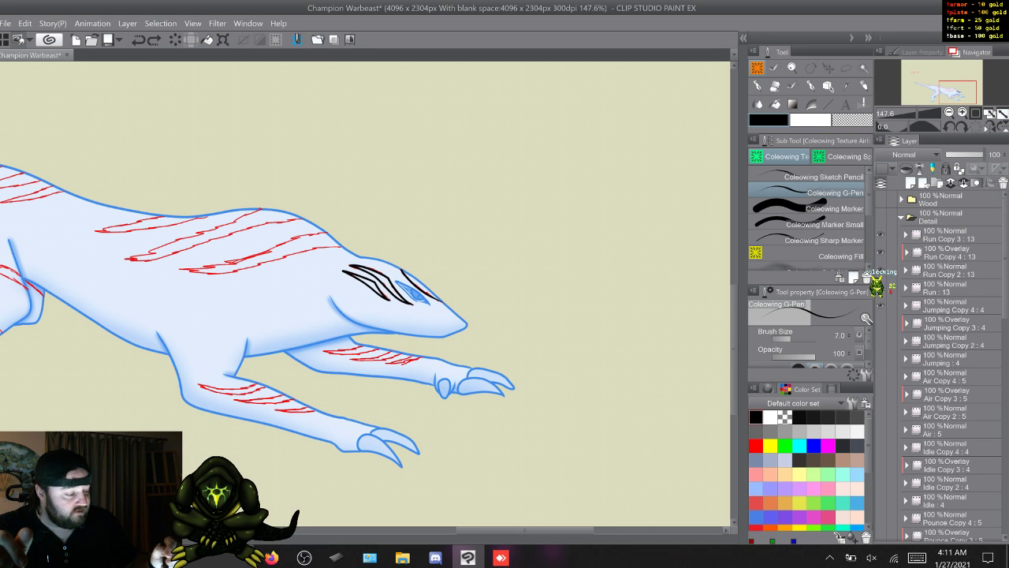
click(881, 217)
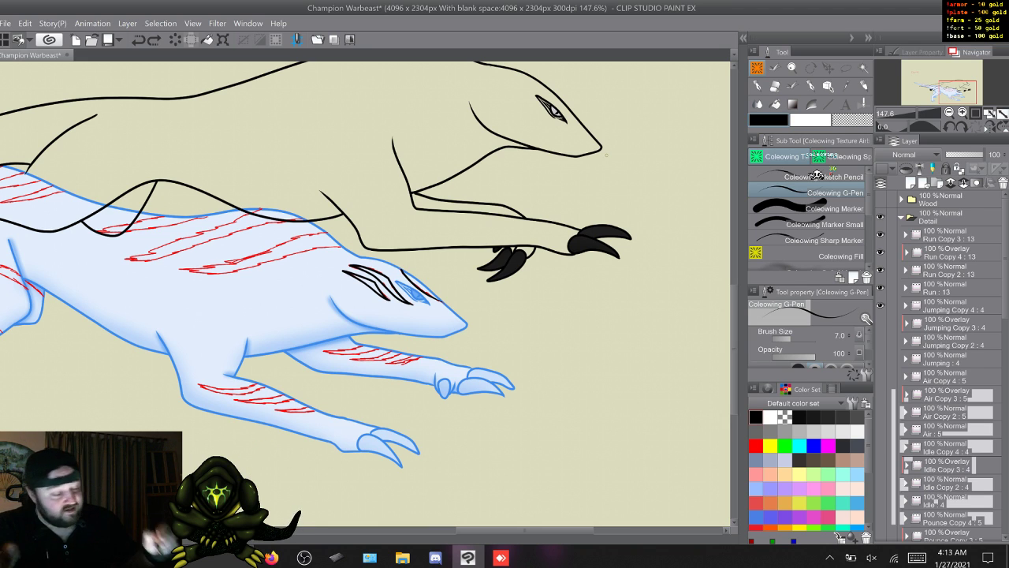
click(901, 217)
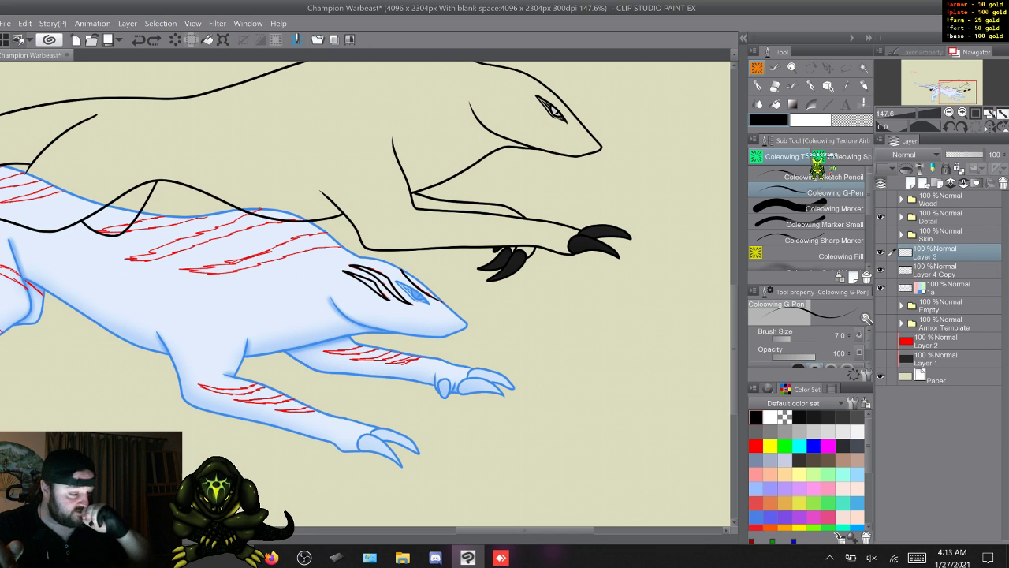
click(881, 217)
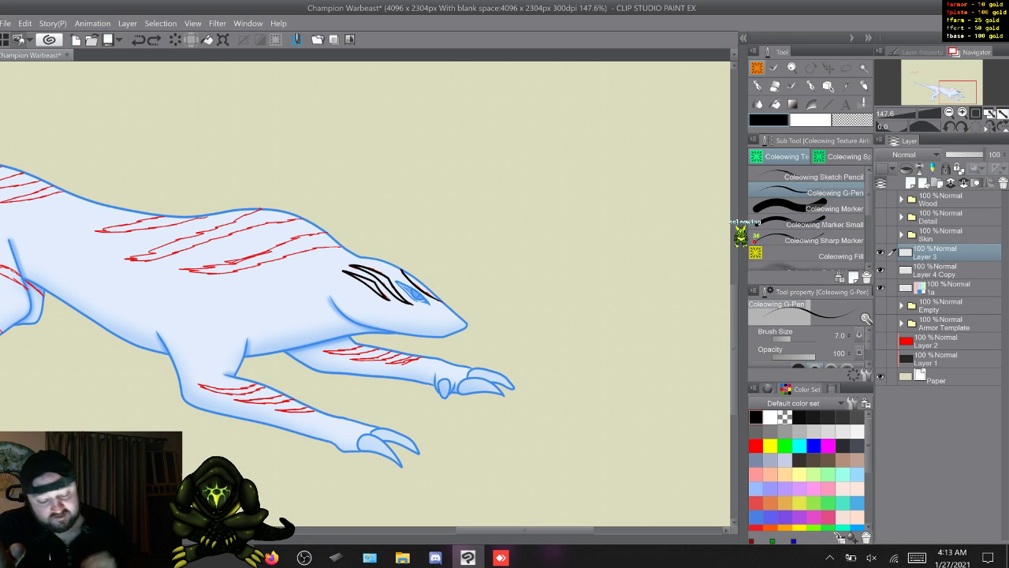
- Try to ink the two sketched shoulder stripes nearest the head in black on Layer 3
drag(525, 530, 497, 529)
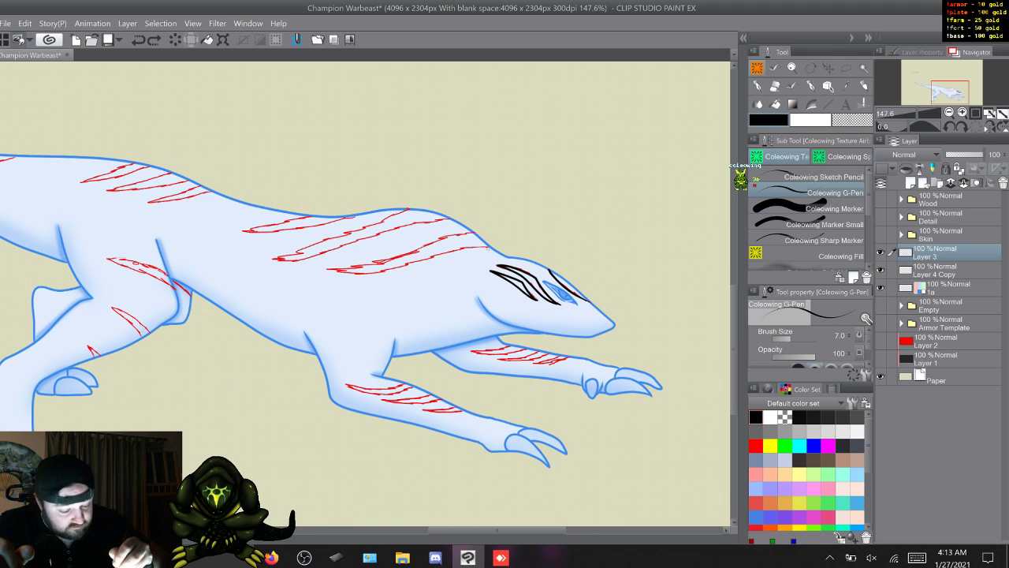
drag(489, 246, 465, 249)
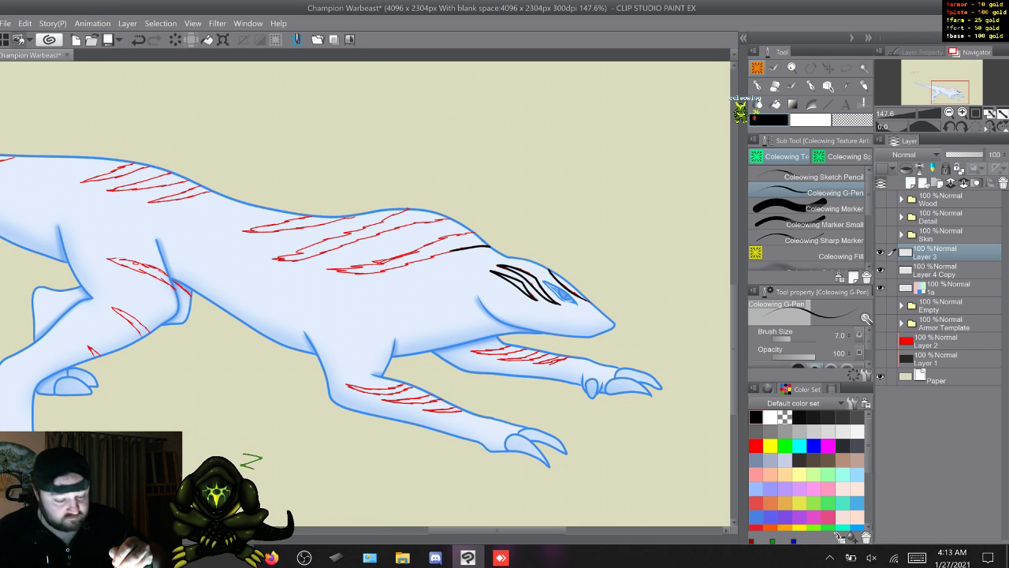
key(ctrl+z)
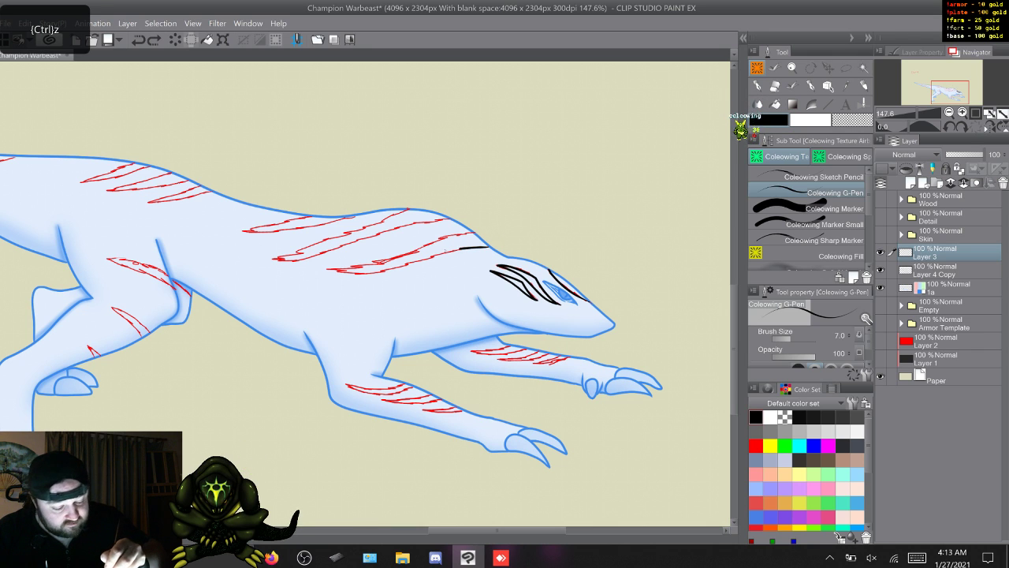
drag(488, 247, 327, 270)
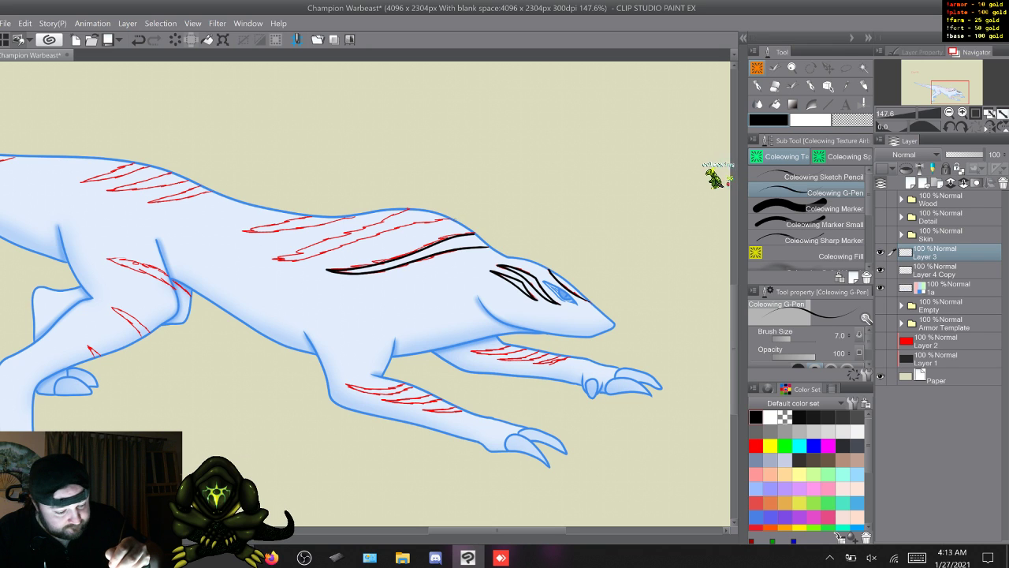
drag(451, 219, 275, 259)
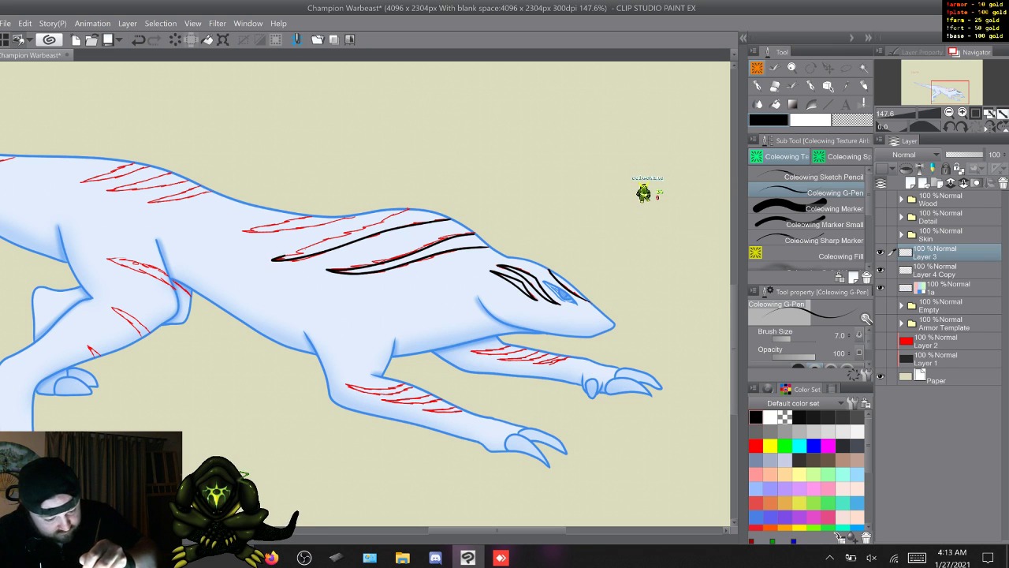
drag(408, 209, 272, 259)
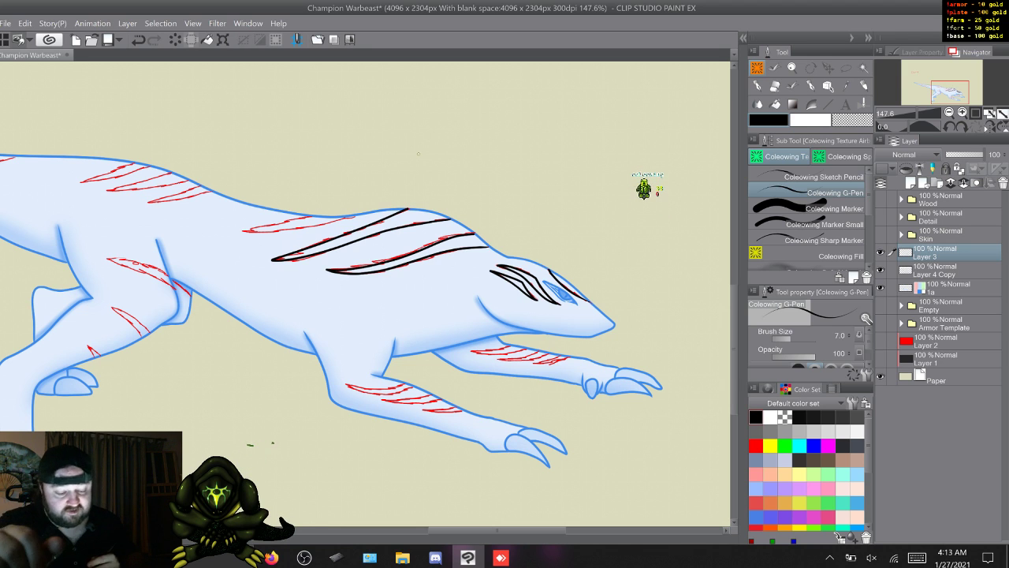
key(ctrl+z)
key(ctrl+z)
key(ctrl+z)
key(ctrl+z)
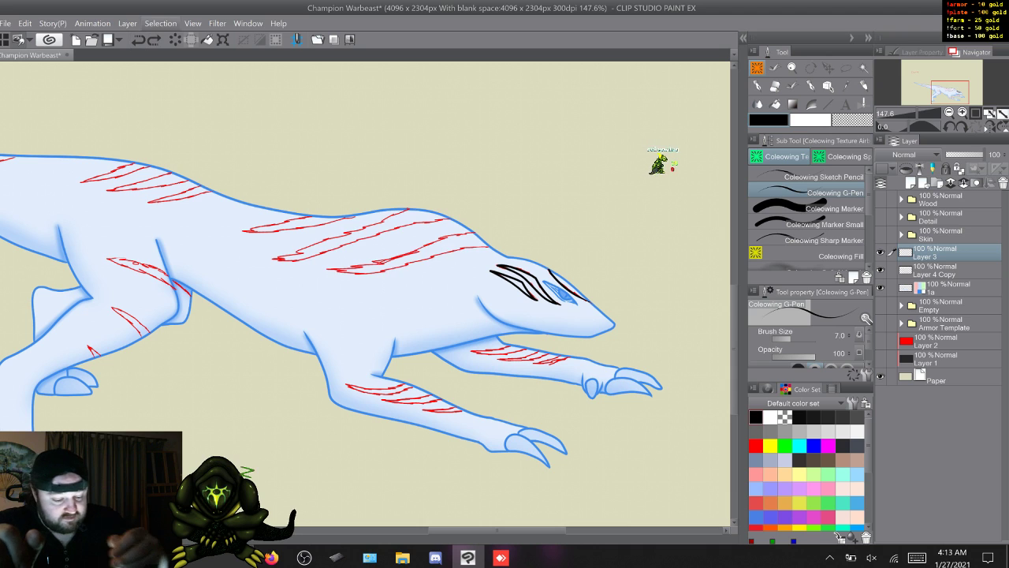
- Ink the three sketched stripes across the creature's shoulder and upper back in black on Layer 3
drag(473, 234, 326, 271)
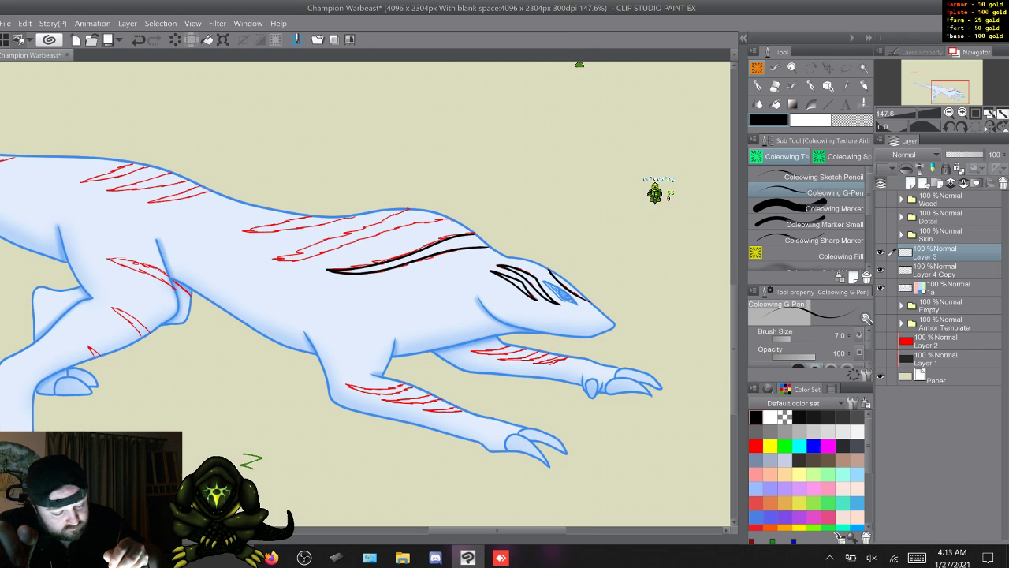
drag(453, 220, 273, 257)
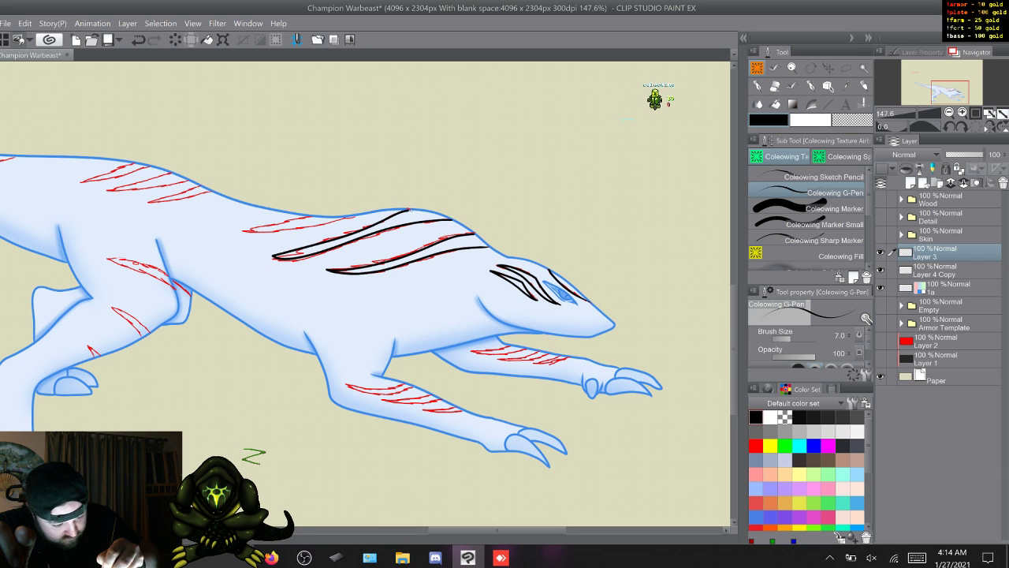
key(ctrl+z)
key(ctrl+z)
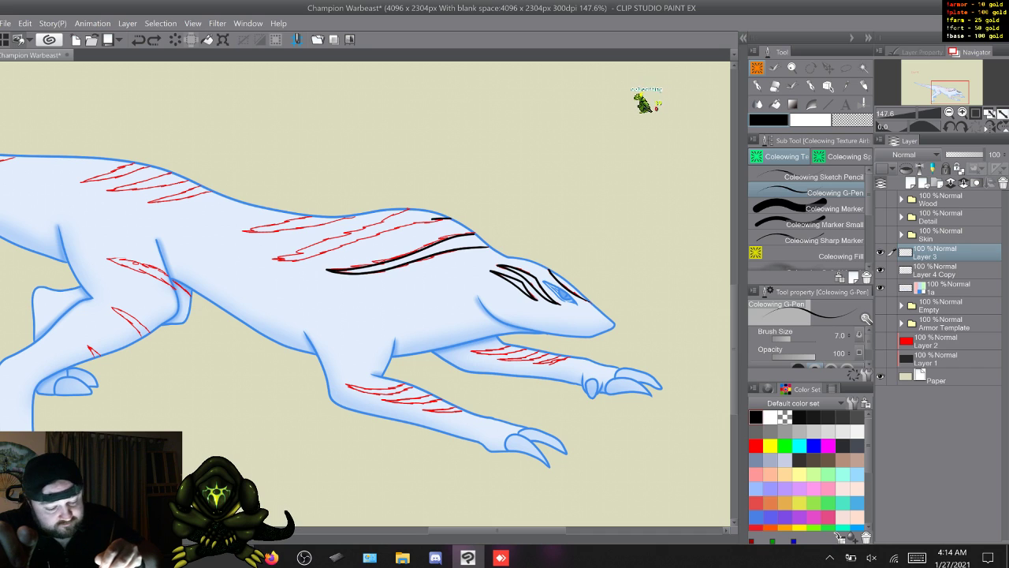
drag(450, 219, 276, 258)
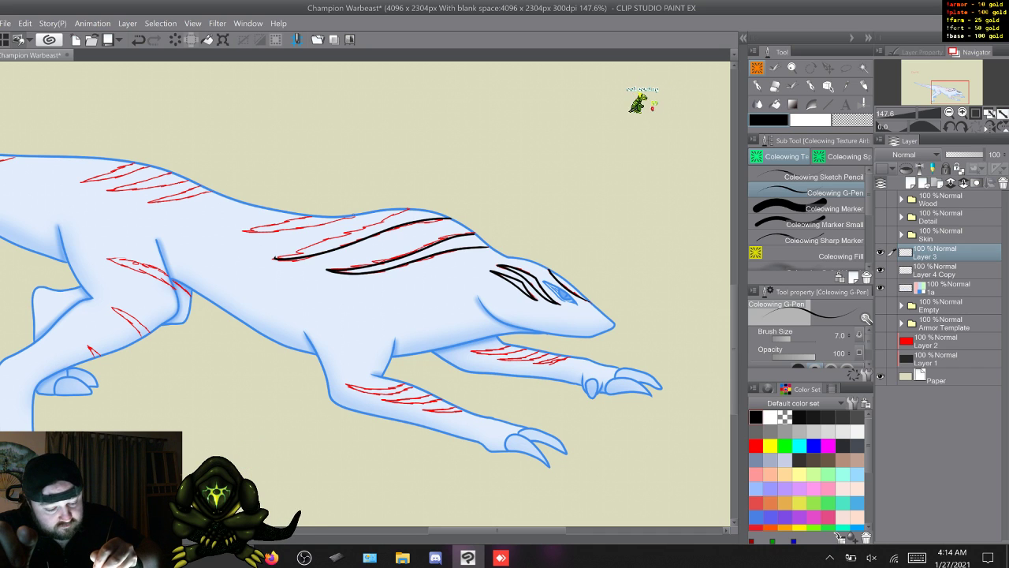
drag(355, 214, 244, 230)
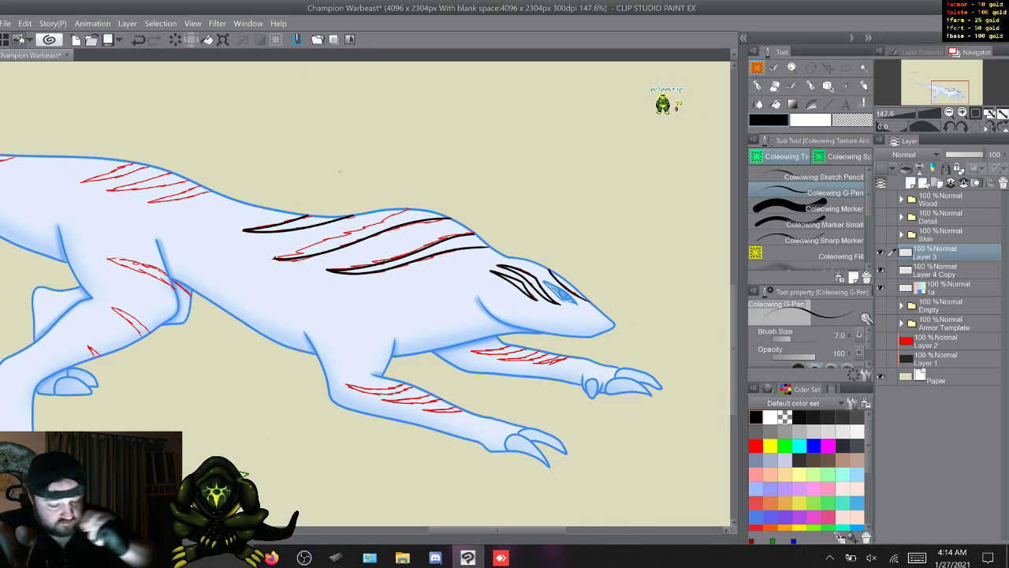
key(ctrl+z)
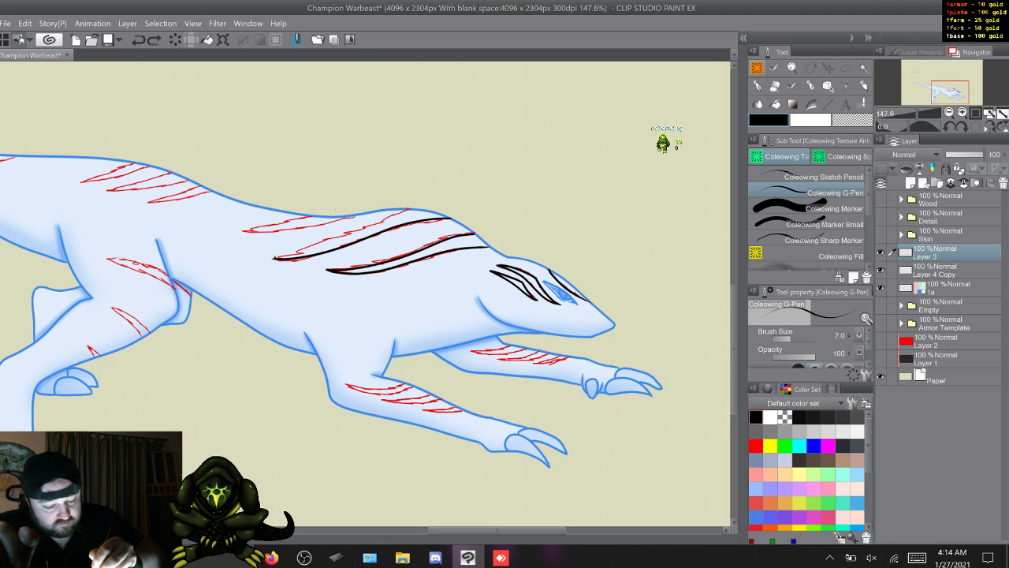
drag(353, 215, 340, 220)
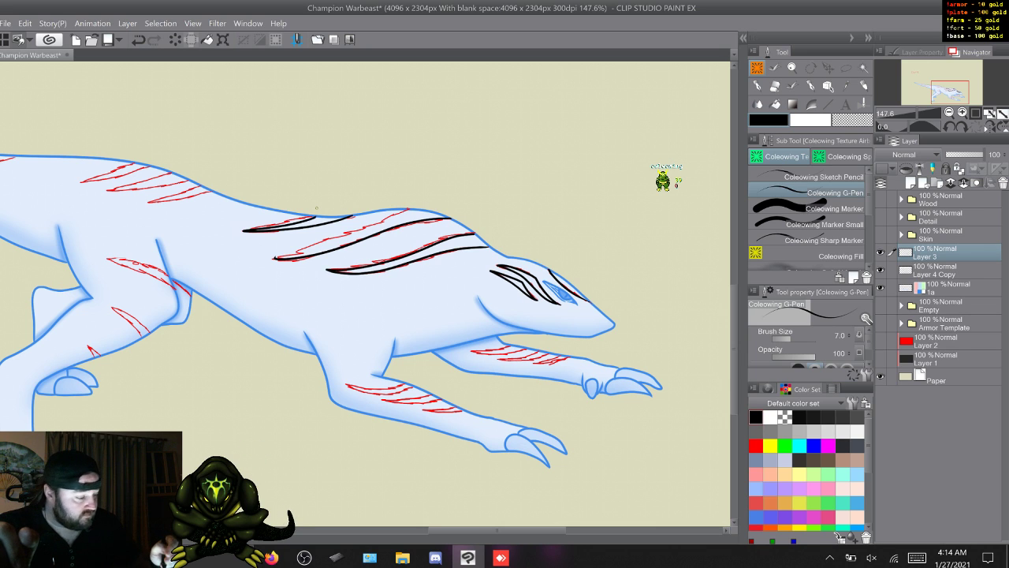
- Hide the red sketch on Layer 4 Copy and remove the middle shoulder stripe's black outline from Layer 3
click(880, 271)
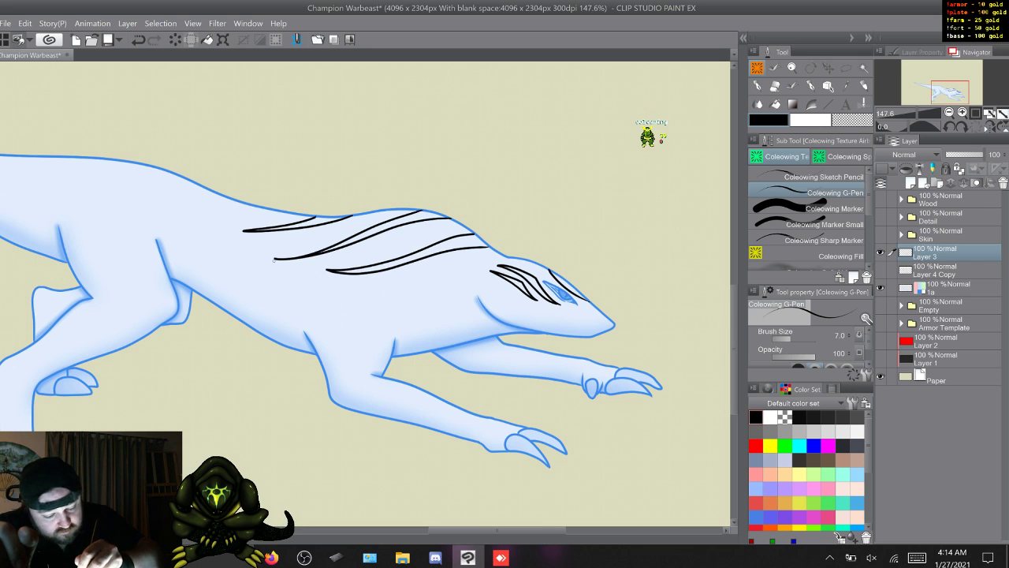
key(ctrl+z)
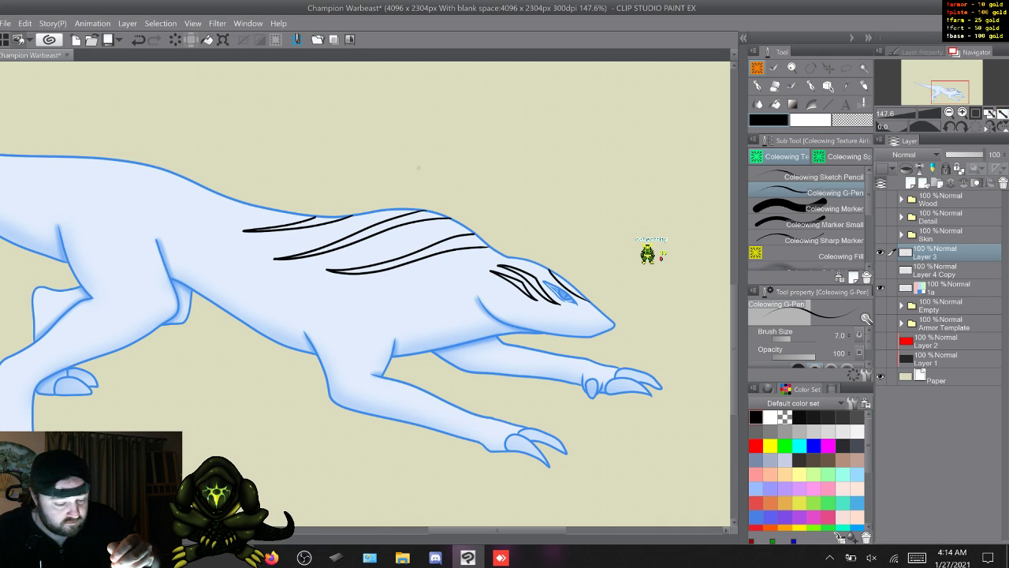
key(ctrl+z)
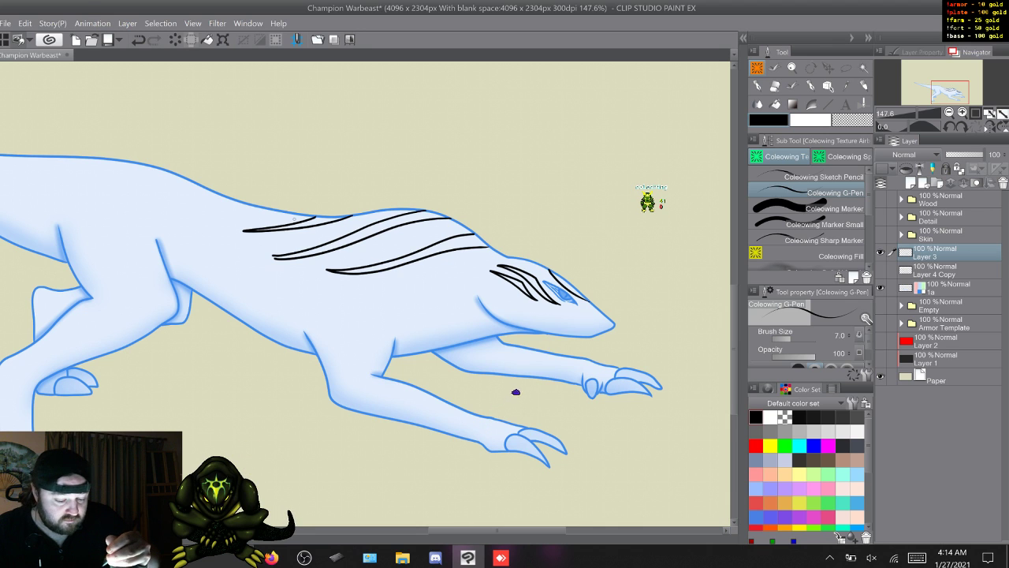
key(ctrl+z)
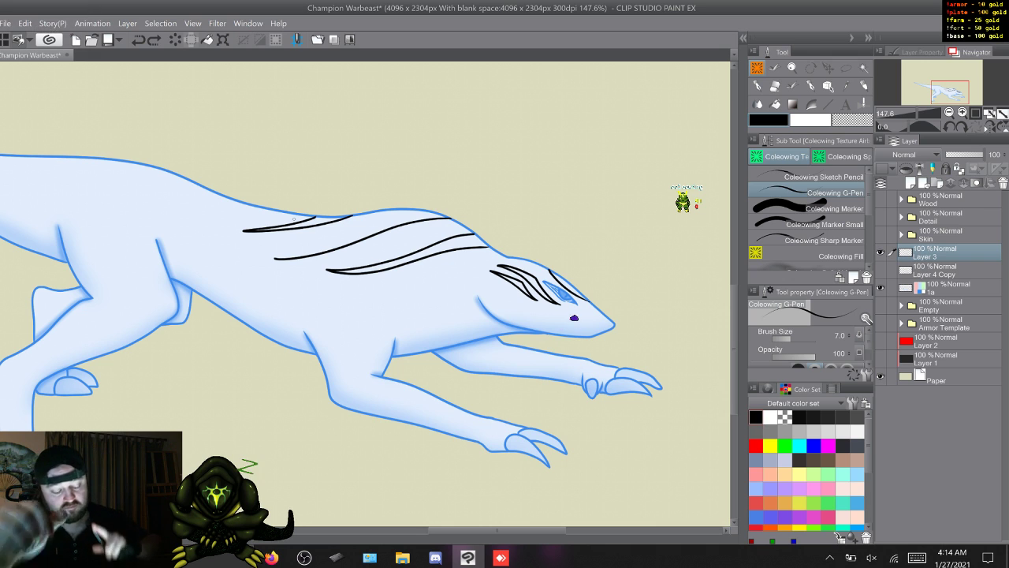
drag(450, 219, 322, 253)
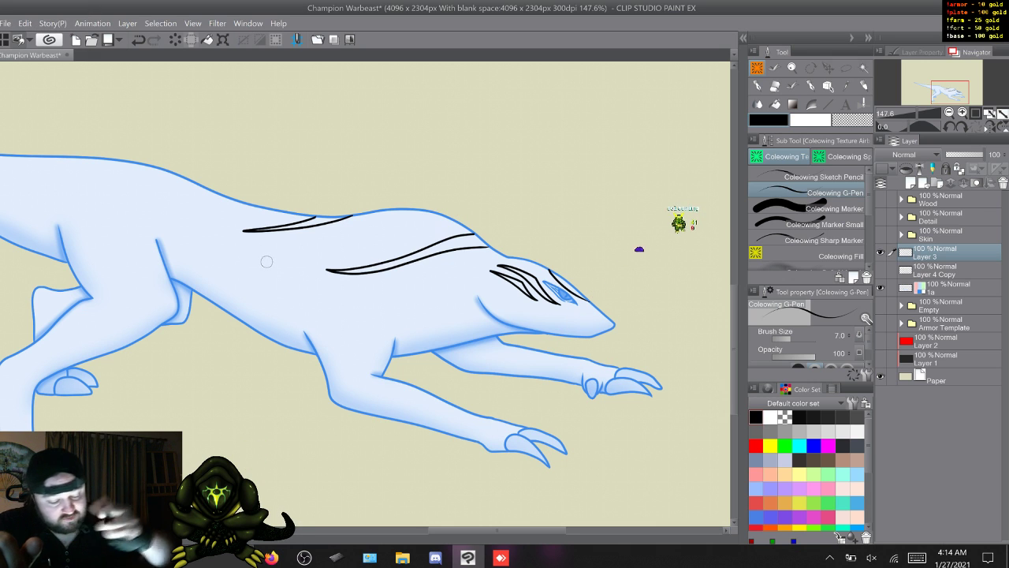
- Add a new layer above Layer 4 Copy and draw a red guide curve through the tips of the shoulder stripes
click(946, 271)
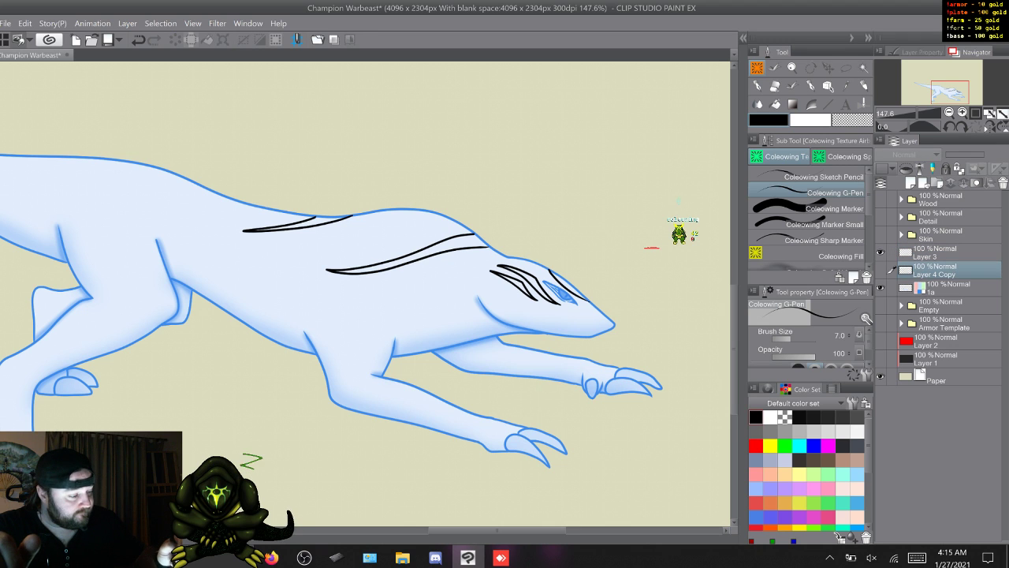
key(ctrl+shift+n)
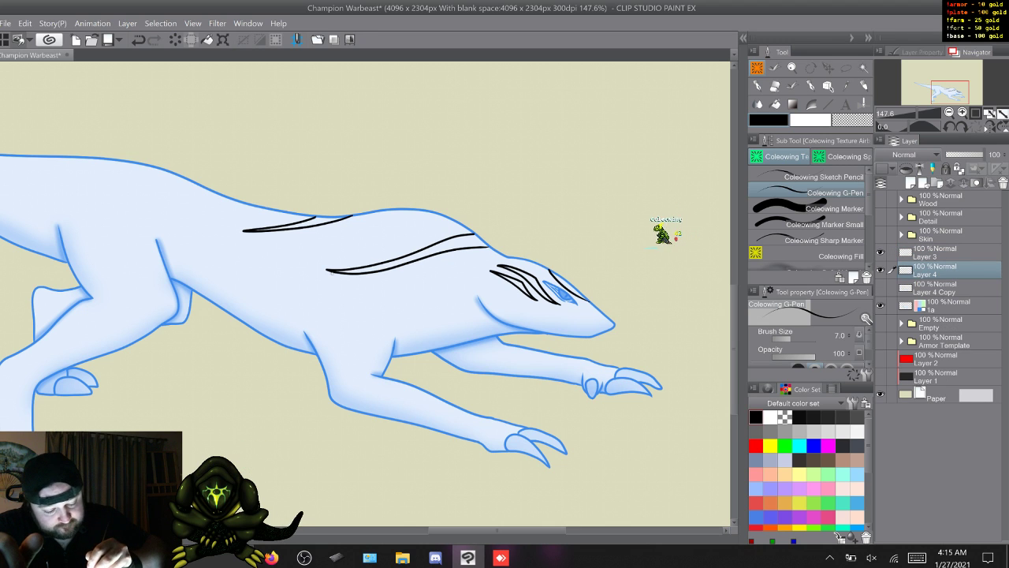
click(756, 446)
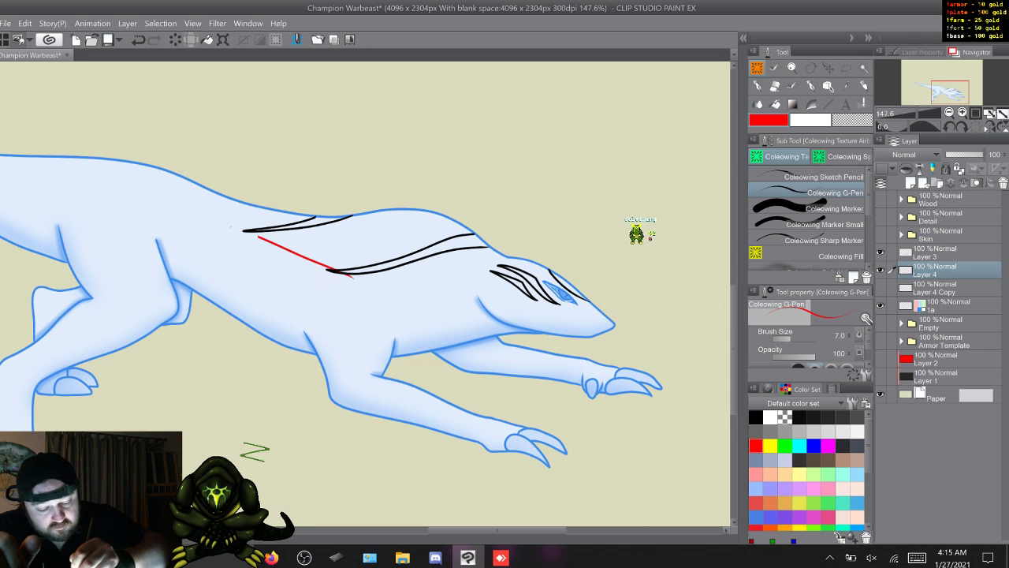
drag(203, 221, 258, 237)
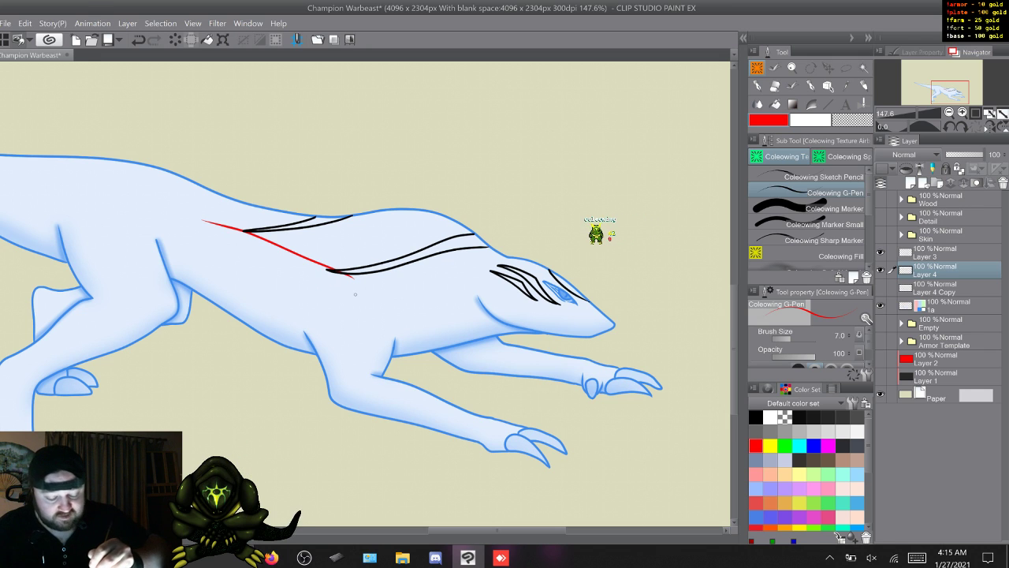
key(ctrl+z)
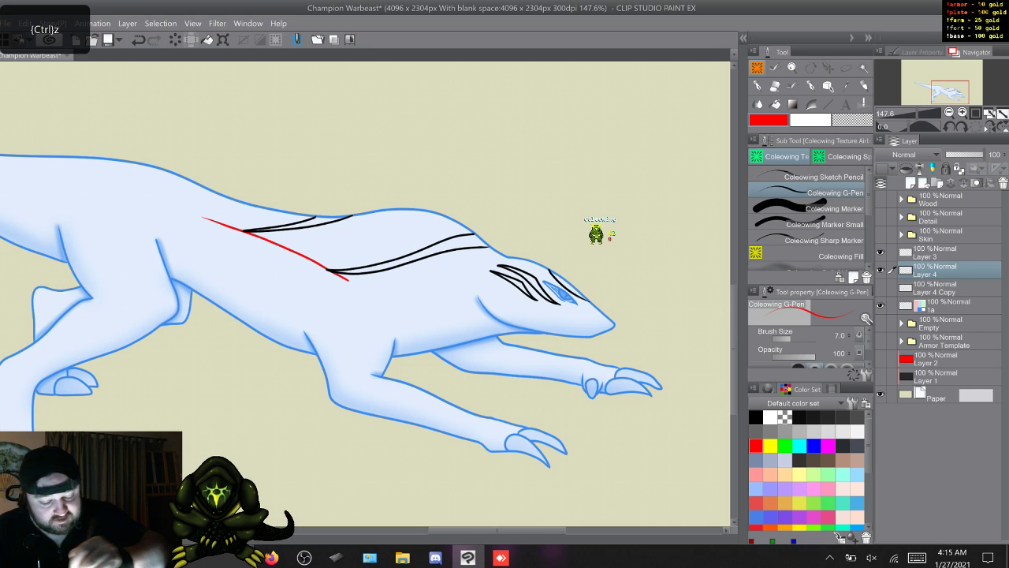
- Ink the middle shoulder stripe in black on Layer 3, tapering its tip to the red guide curve
click(936, 252)
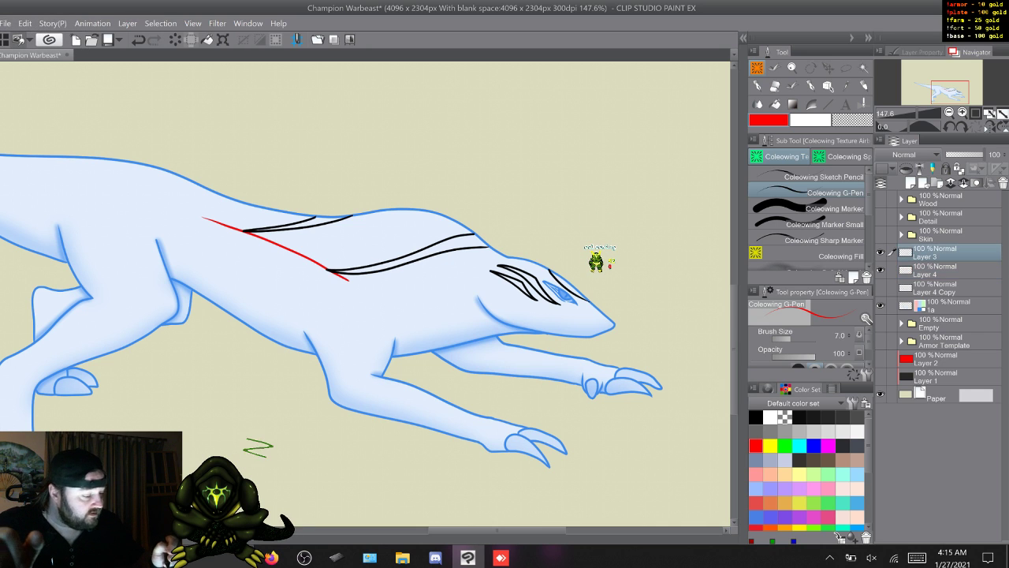
click(756, 417)
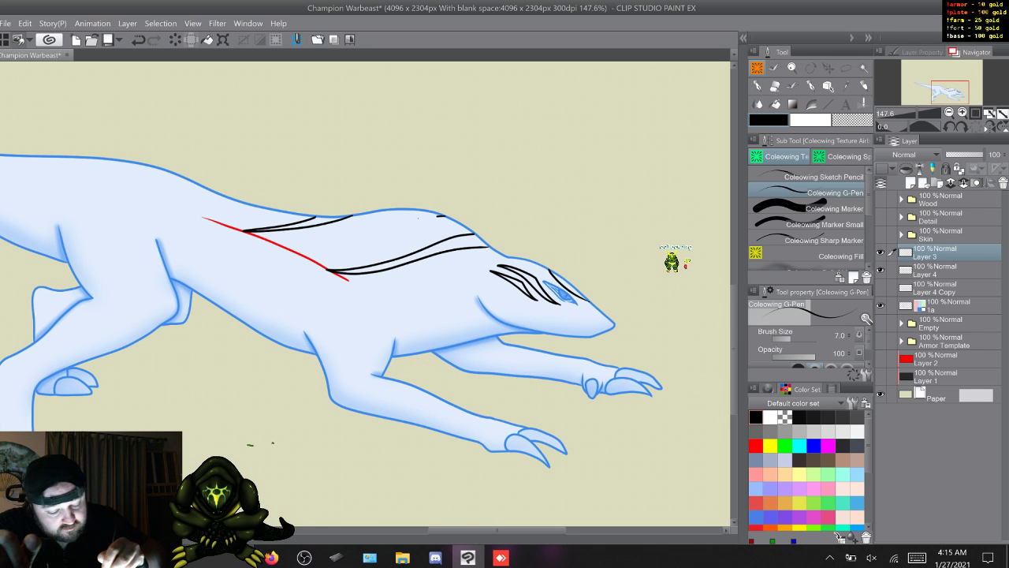
drag(326, 252, 304, 253)
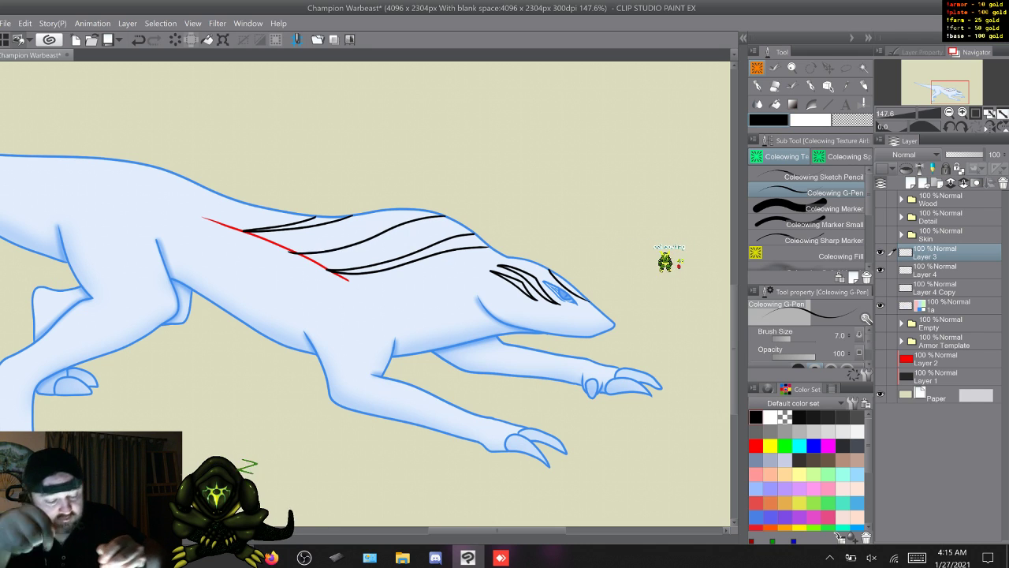
key(ctrl+z)
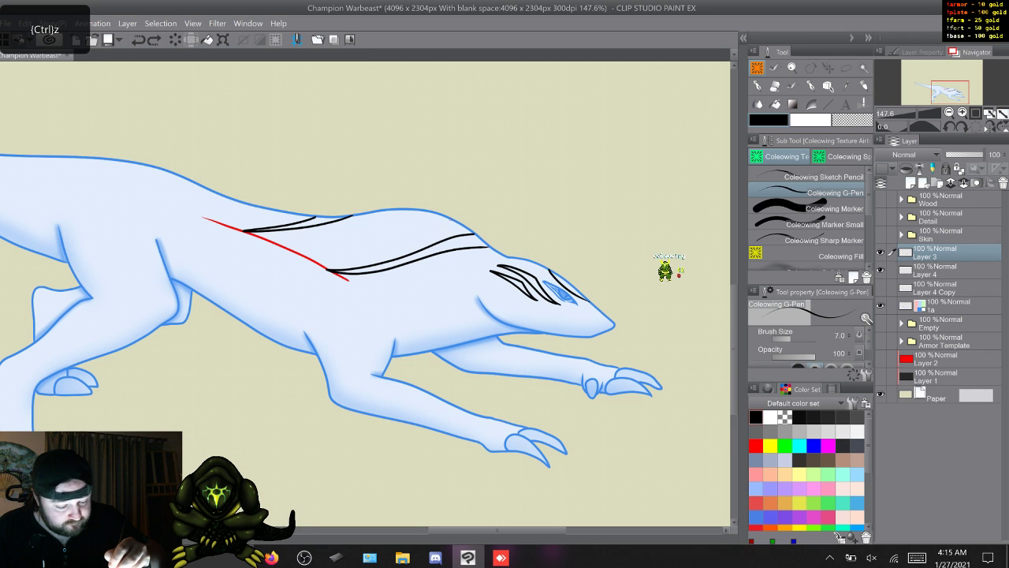
mouse_move(447, 218)
mouse_down()
mouse_move(374, 244)
mouse_move(298, 253)
mouse_up()
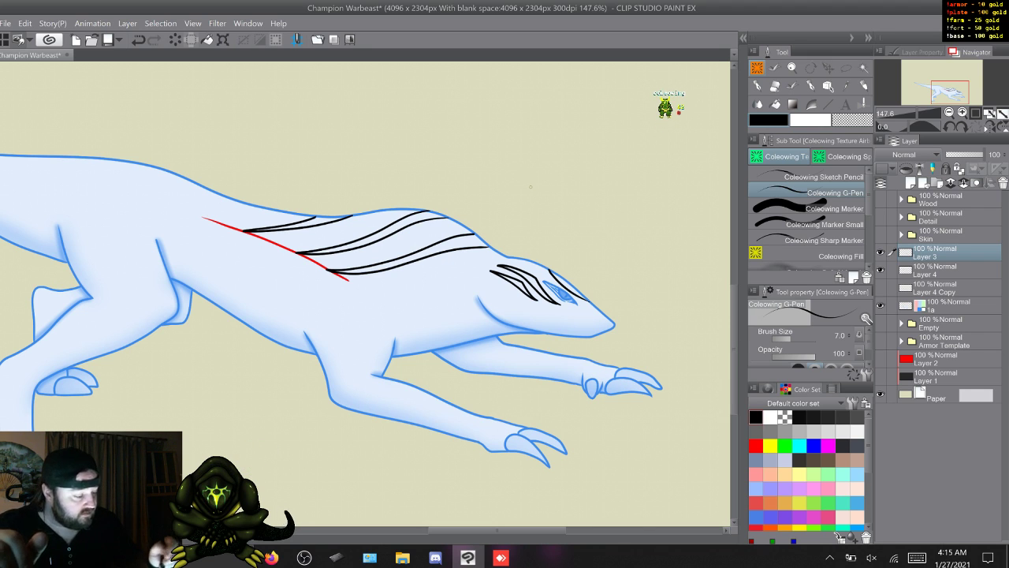
- Show the red sketch on Layer 4 Copy and ink the sketched stripes on both forelegs in black on Layer 3
click(880, 288)
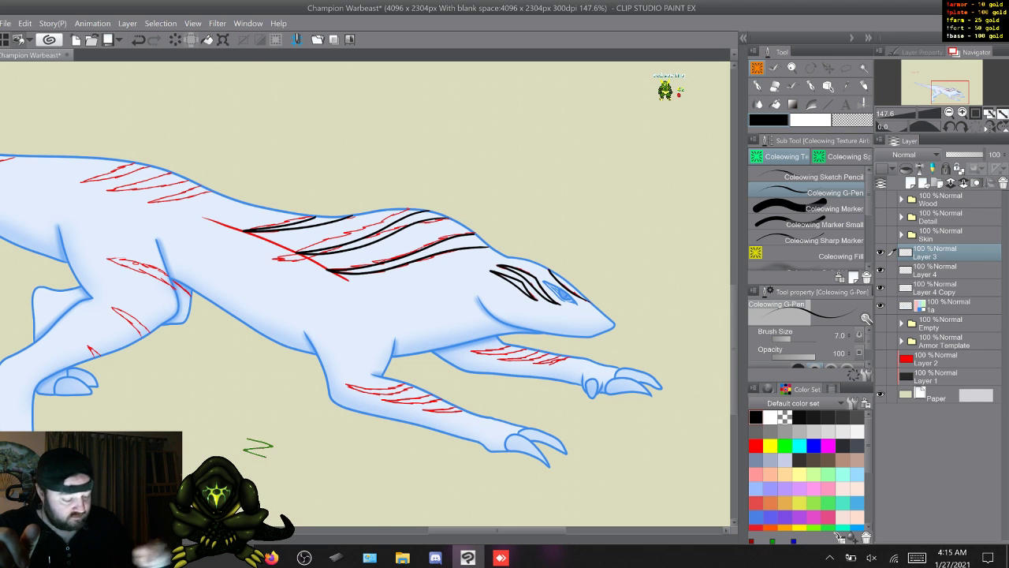
drag(496, 530, 514, 530)
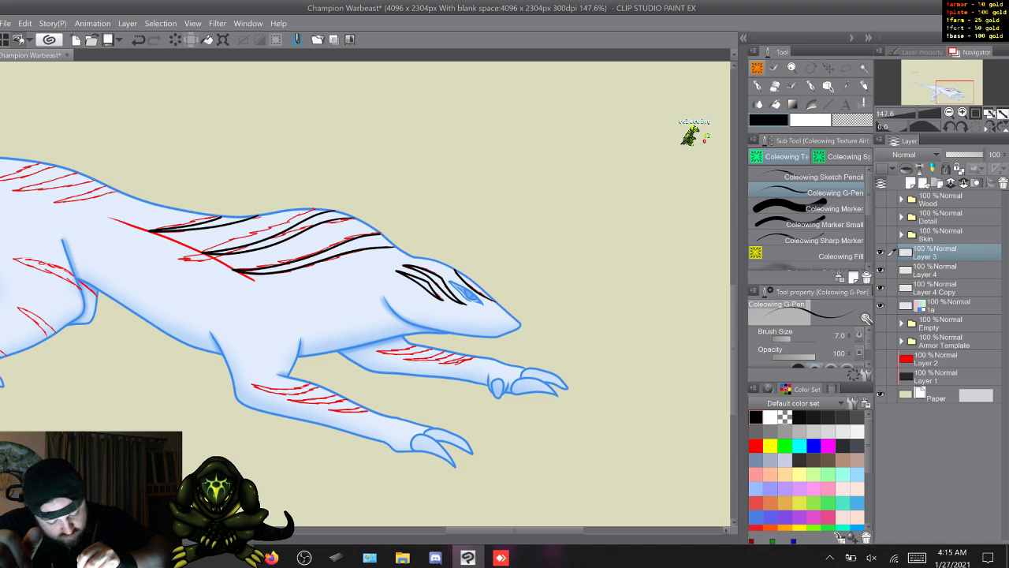
drag(252, 384, 307, 390)
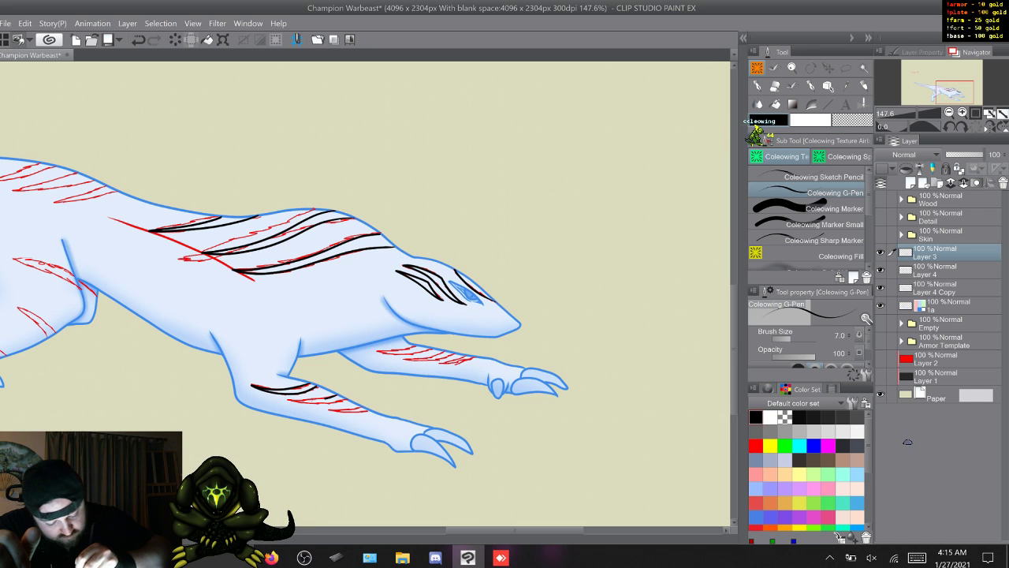
mouse_move(336, 395)
mouse_down()
mouse_move(284, 401)
mouse_move(335, 404)
mouse_up()
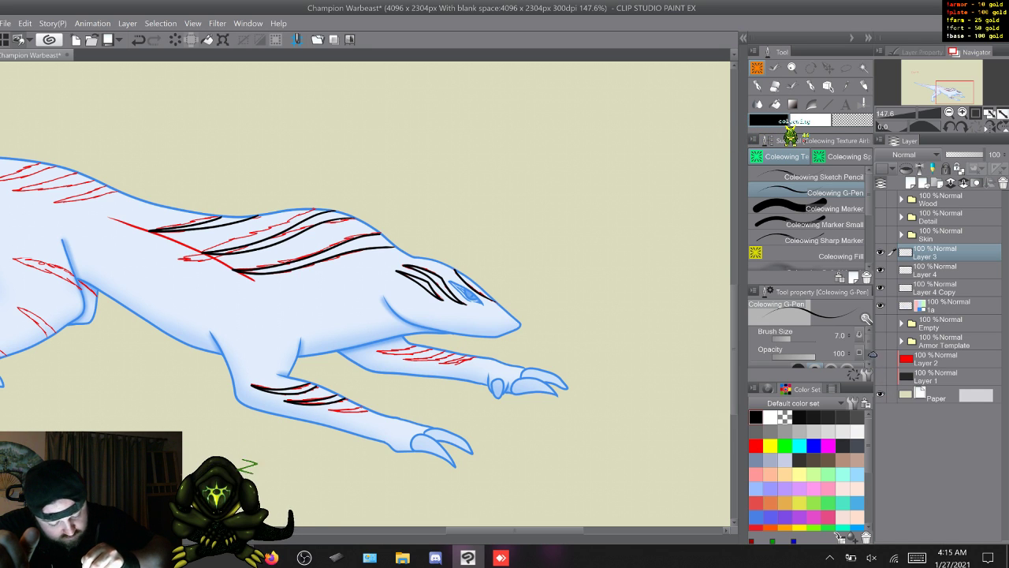
mouse_move(346, 406)
mouse_down()
mouse_move(325, 411)
mouse_move(366, 413)
mouse_up()
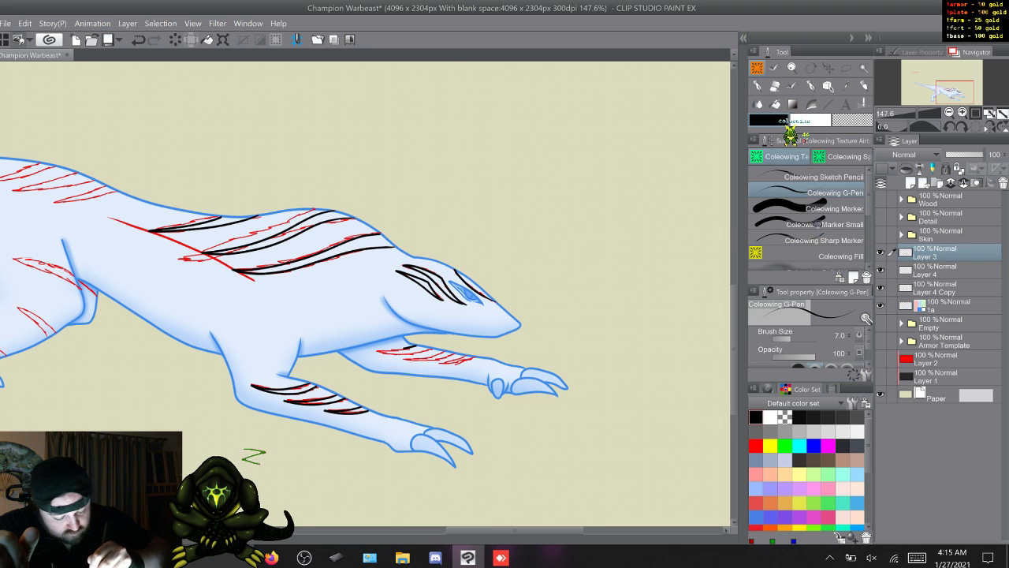
drag(403, 347, 377, 352)
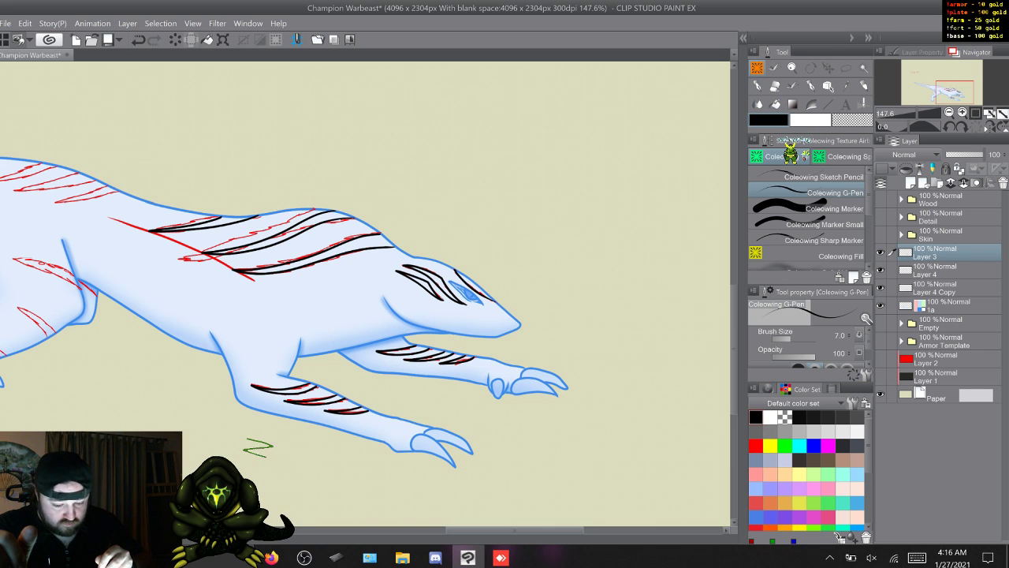
- Ink the three sketched stripes on the near hind leg, from the lower leg up to the thigh, in black
scroll(365, 293, left, 6)
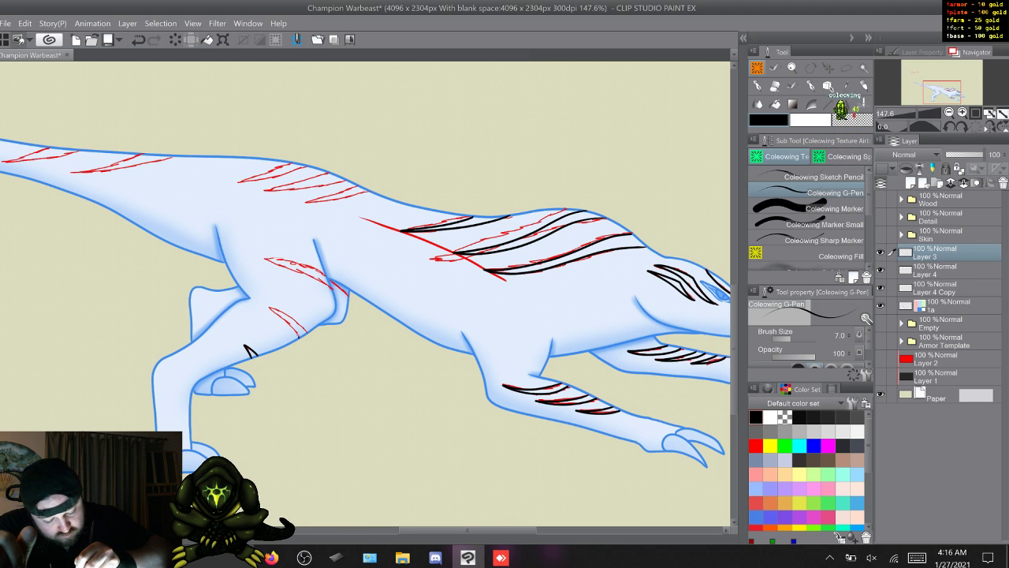
drag(265, 305, 295, 323)
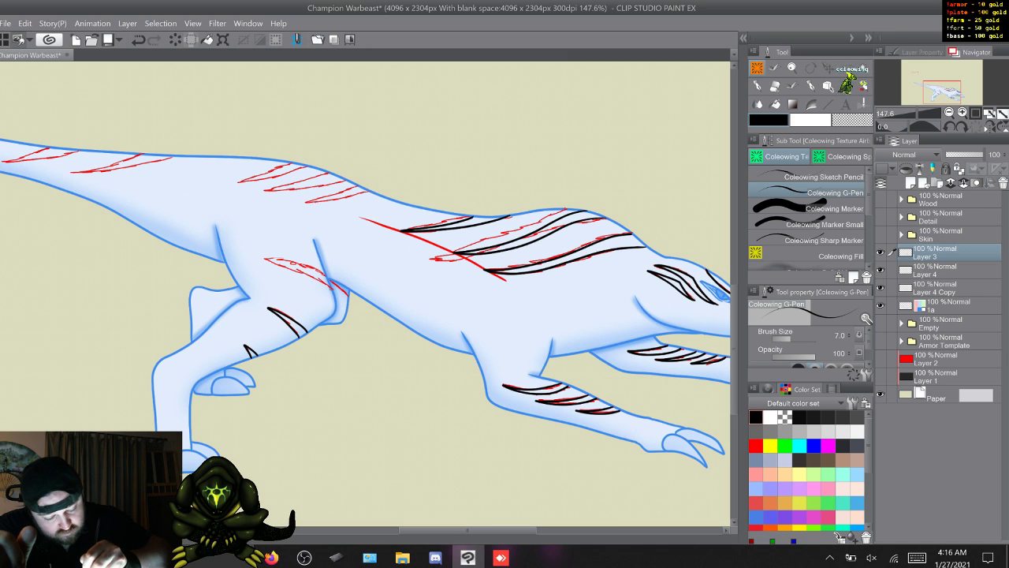
drag(264, 262, 332, 288)
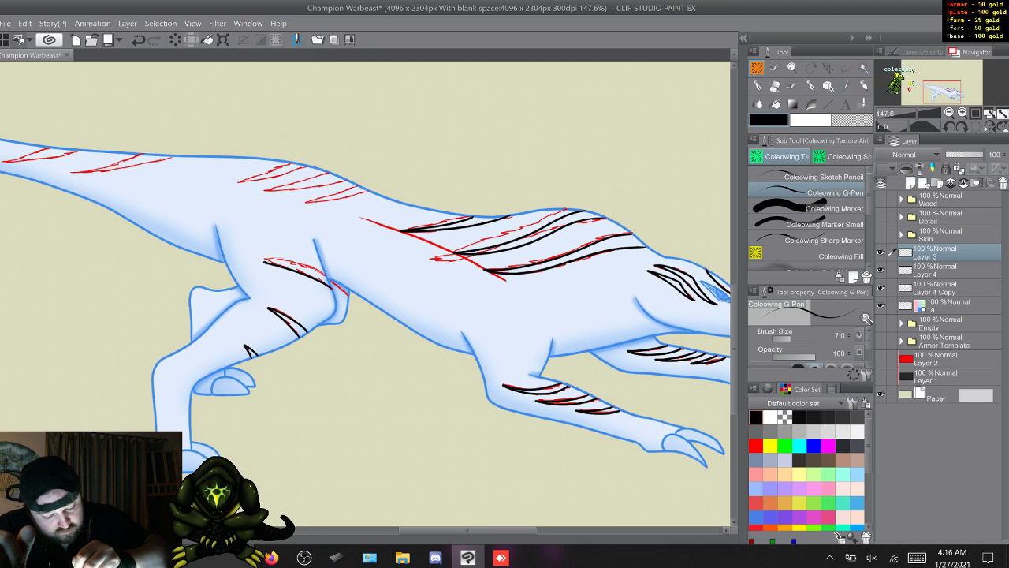
drag(266, 259, 319, 271)
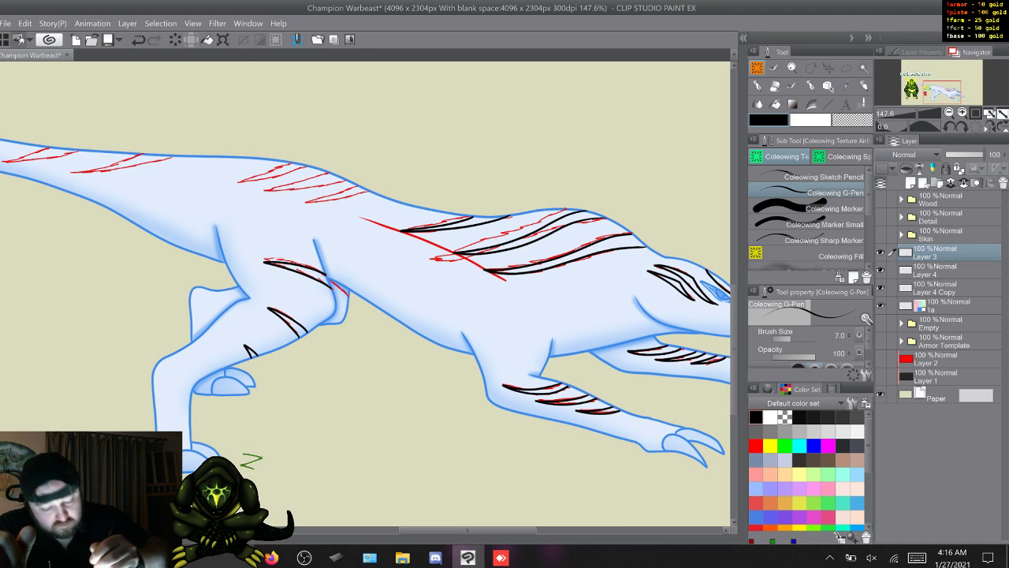
- Ink the three sketched stripes along the top of the tail in black, redrawing the middle one
drag(209, 325, 437, 395)
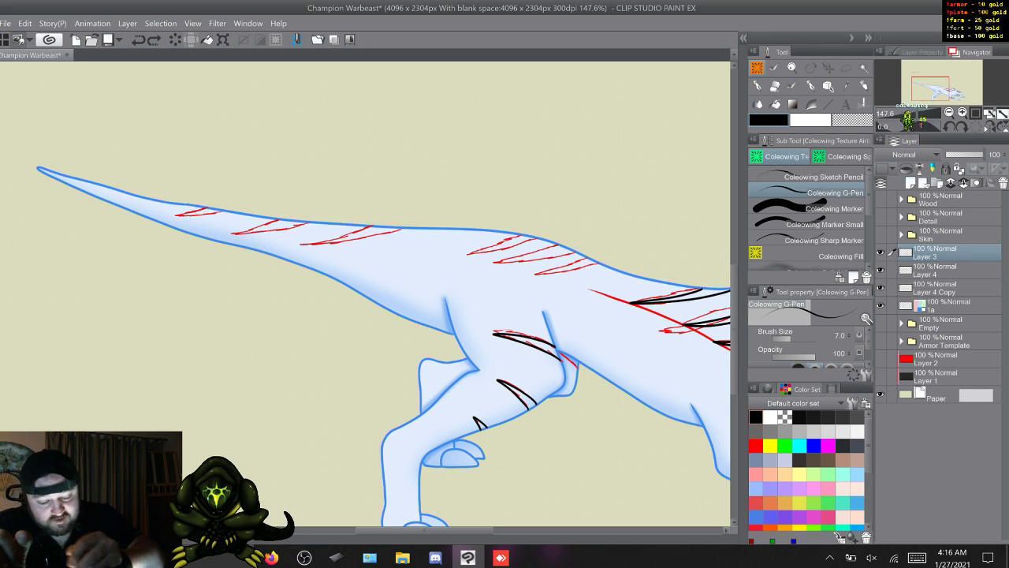
drag(176, 215, 223, 211)
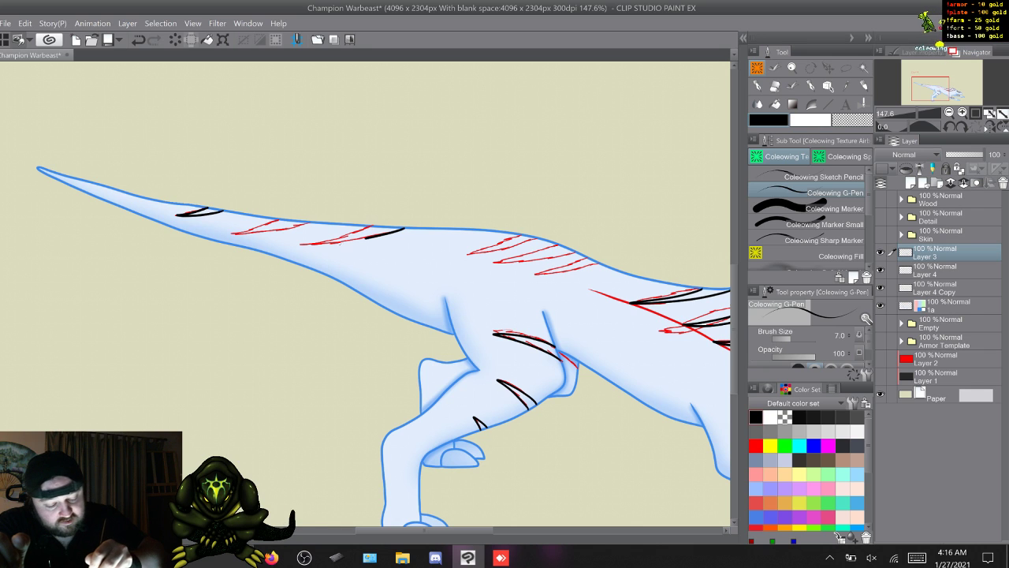
drag(404, 229, 319, 245)
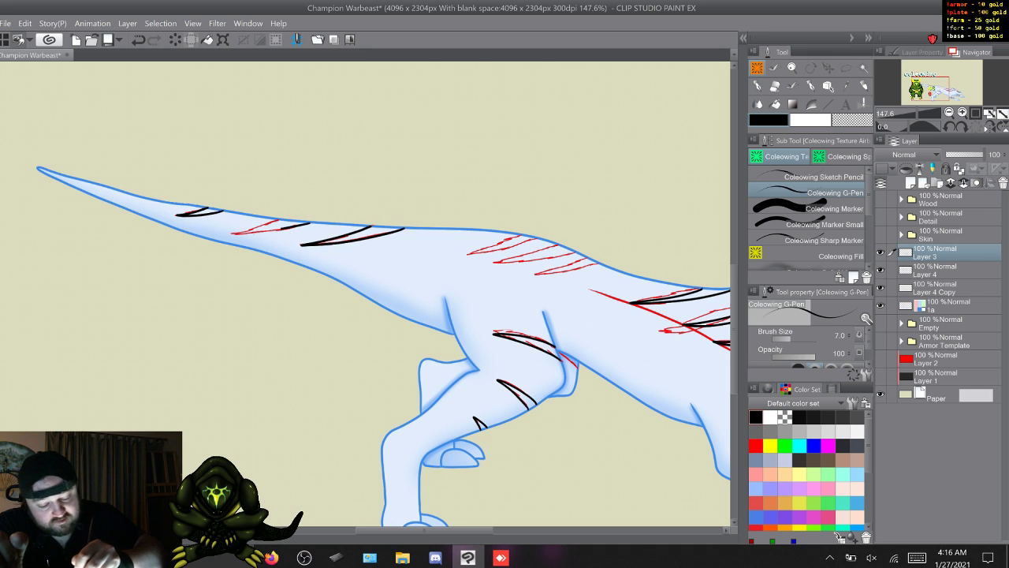
drag(276, 220, 234, 232)
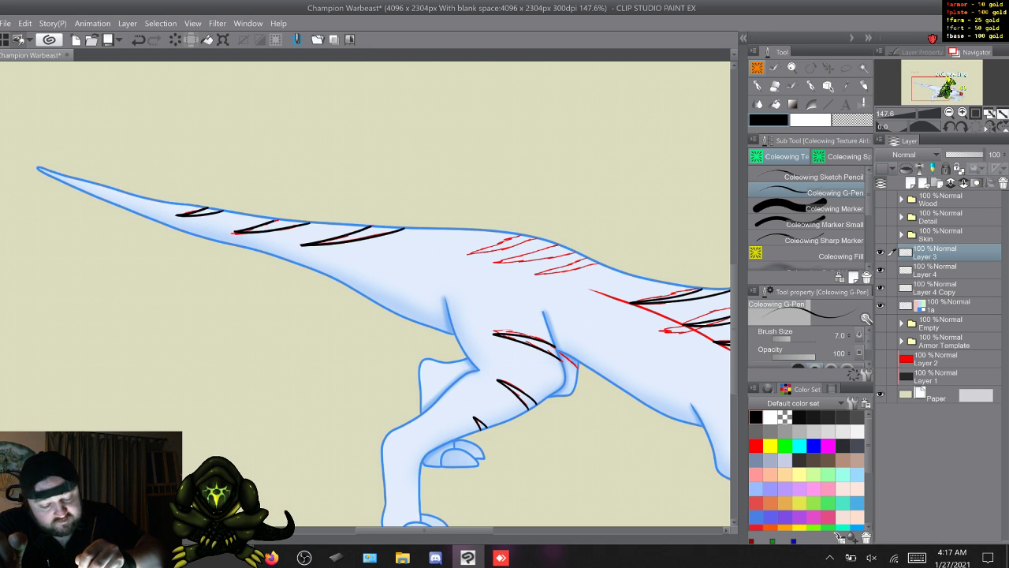
key(ctrl+z)
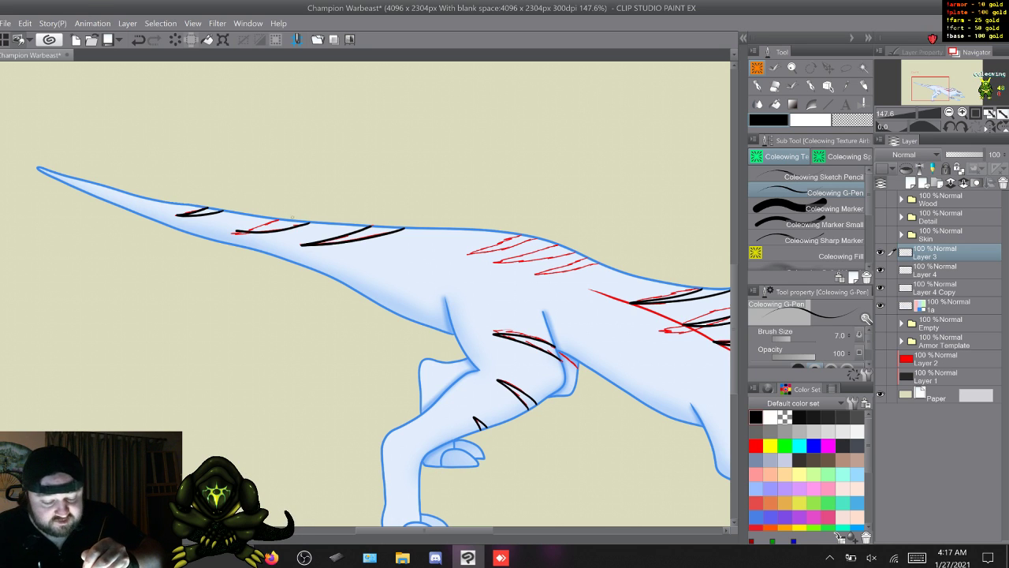
key(ctrl+z)
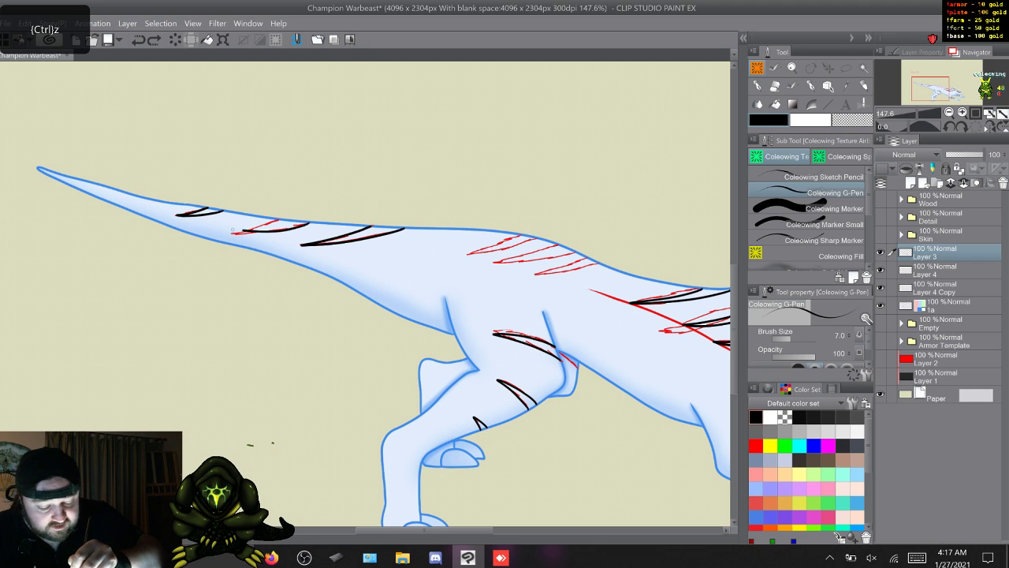
key(ctrl+z)
drag(308, 223, 234, 231)
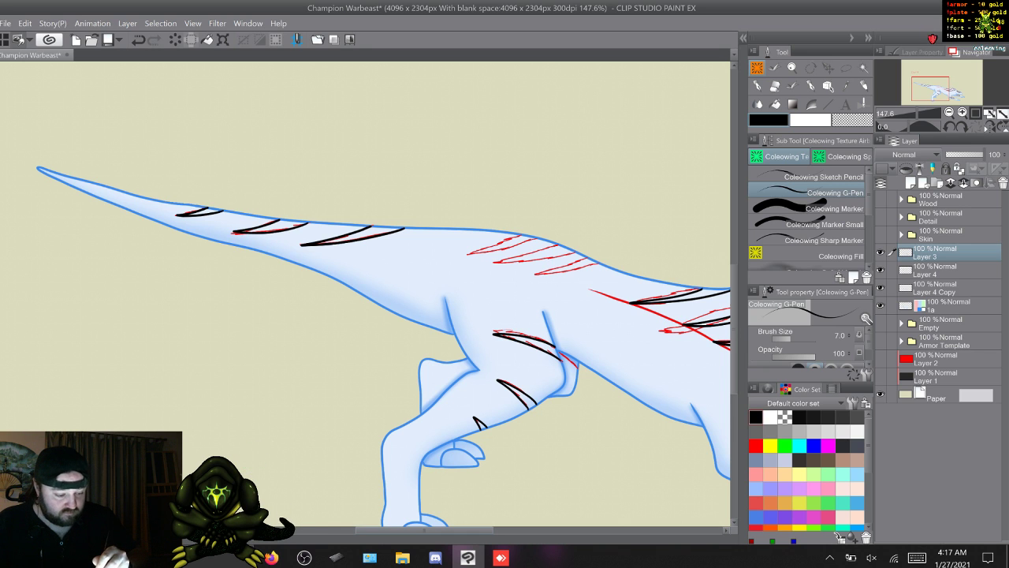
- Ink the three sketched stripes over the creature's hips in black, redoing the lower edge of the one nearest the shoulder
drag(424, 530, 458, 529)
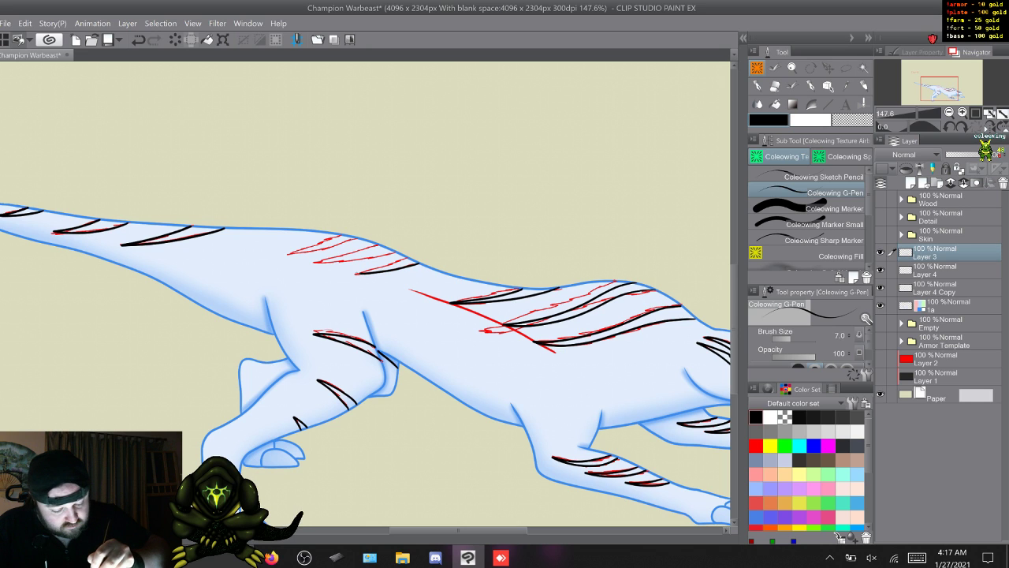
key(ctrl+z)
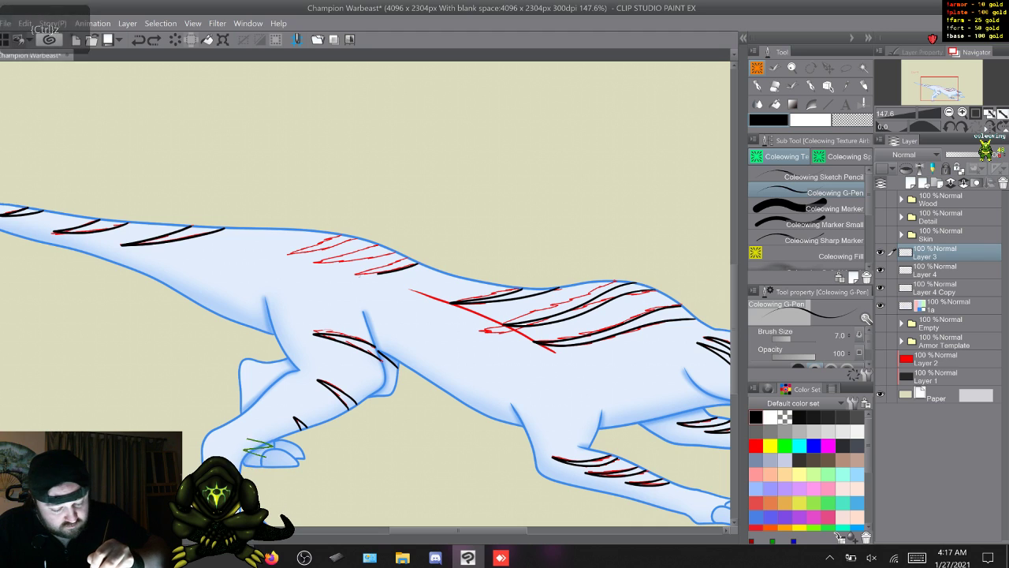
drag(353, 274, 418, 264)
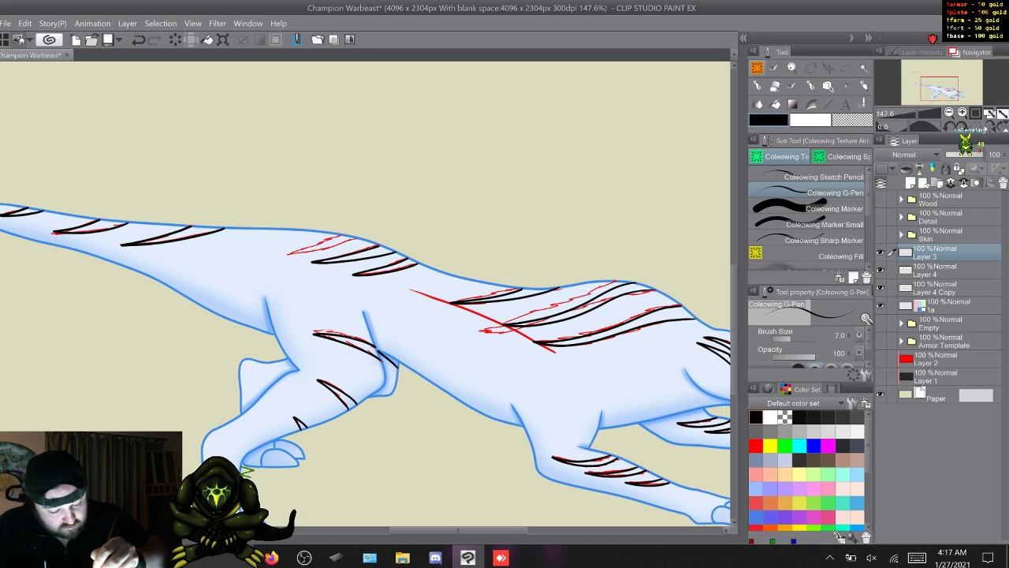
drag(337, 243, 288, 254)
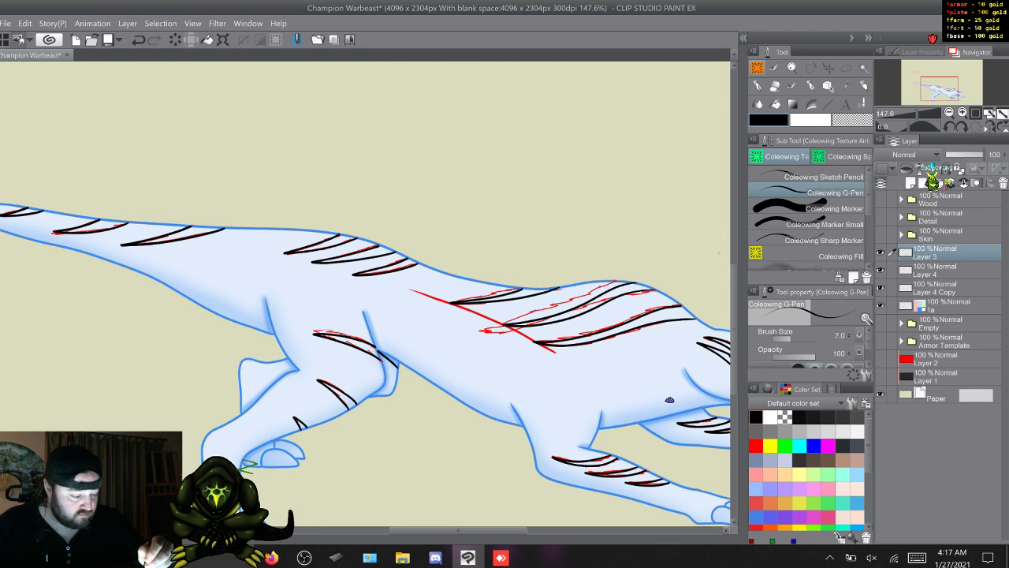
- Hide the red guide curve on Layer 4 and the red sketch on Layer 4 Copy to review the inked stripes
scroll(687, 385, down, 2)
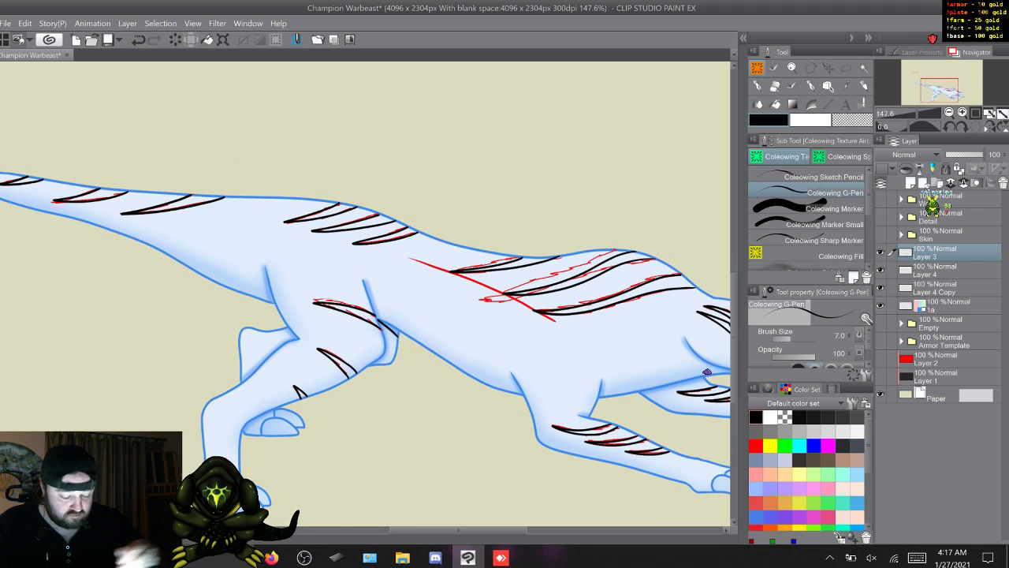
scroll(715, 365, right, 4)
scroll(715, 365, left, 2)
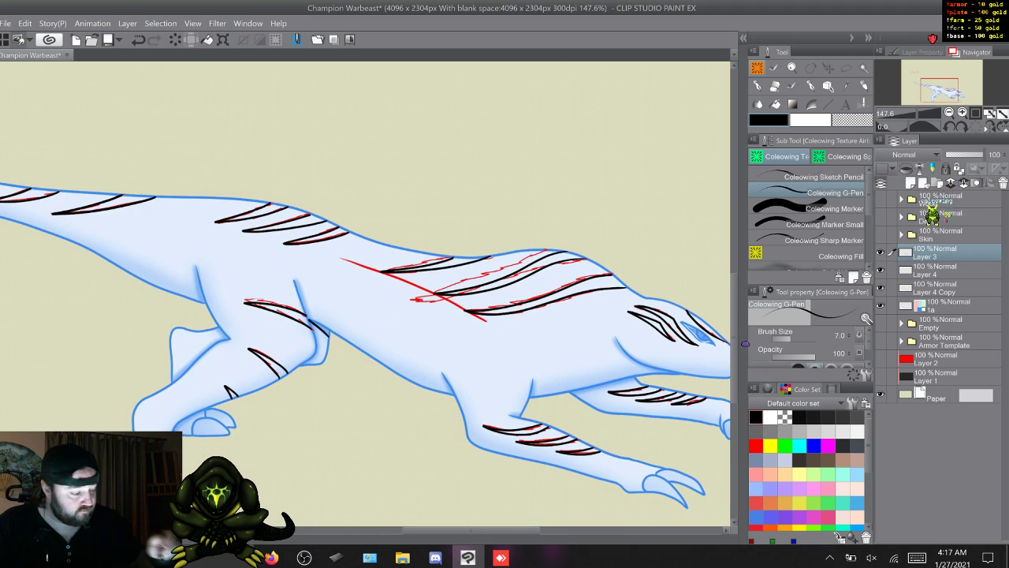
click(881, 269)
click(880, 288)
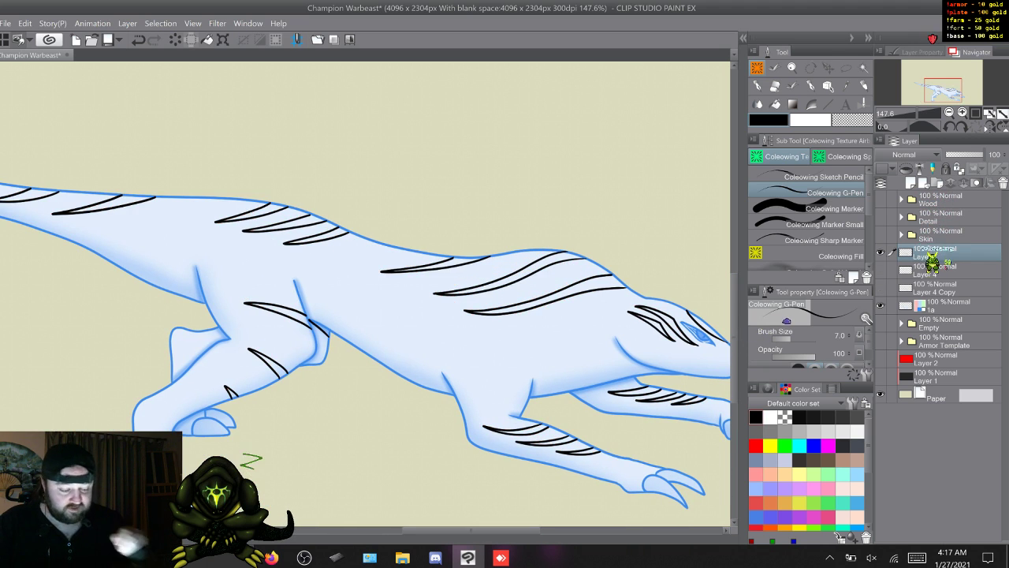
key(ctrl+minus)
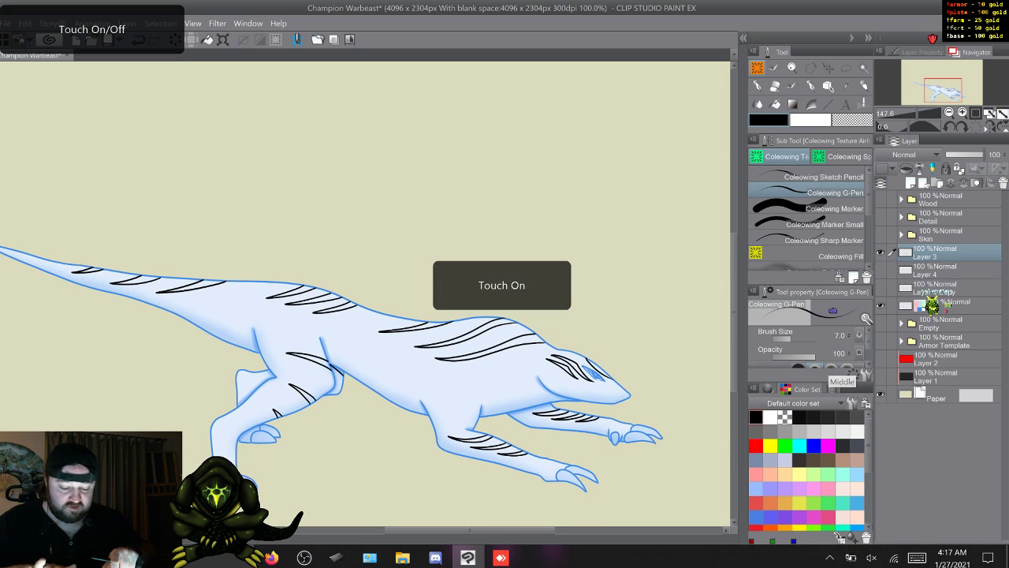
- Outline the iris and slit pupil of the creature's eye in red on Layer 3
scroll(365, 294, down, 1)
scroll(365, 294, left, 1)
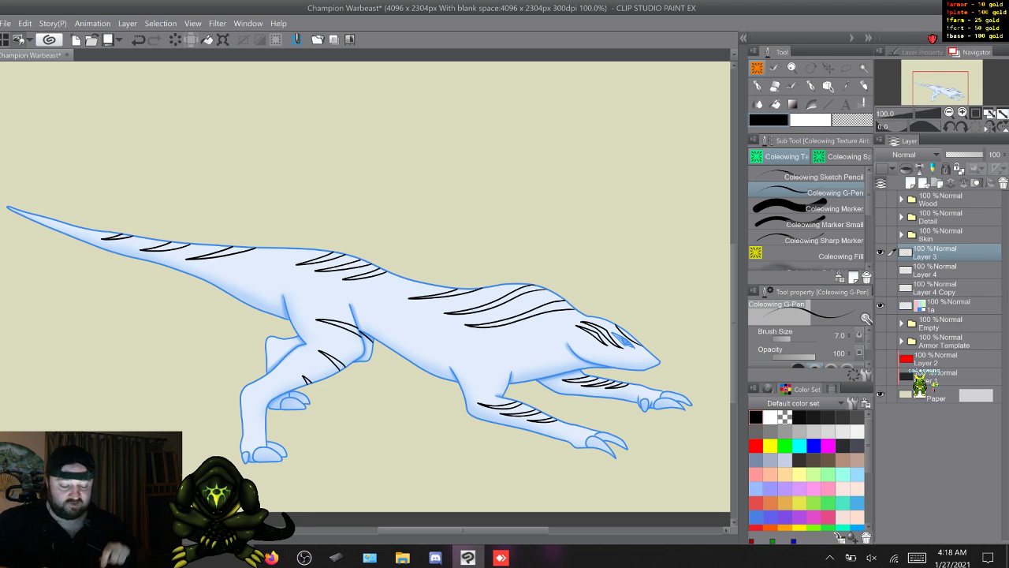
scroll(373, 461, up, 4)
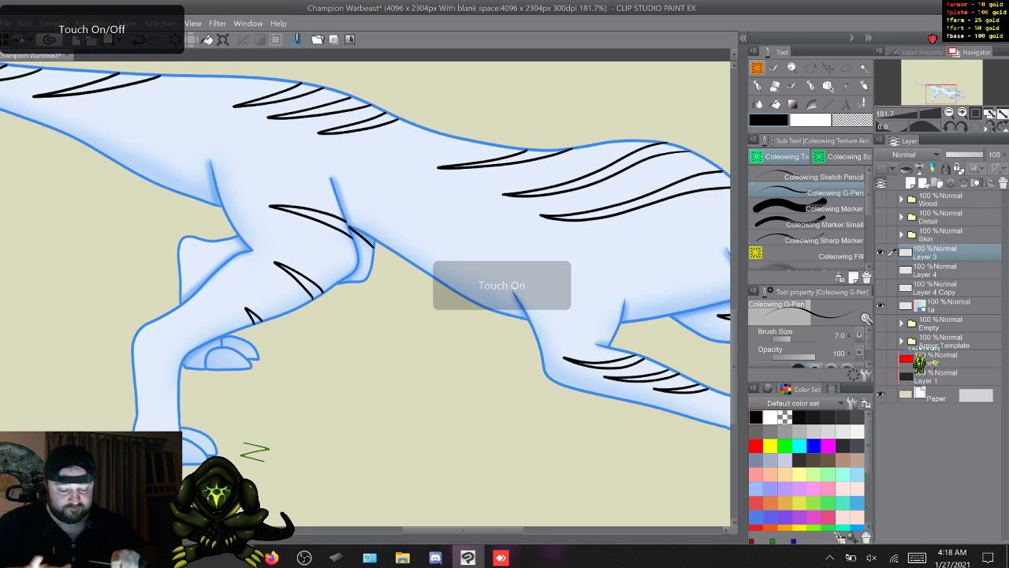
drag(442, 299, 274, 358)
drag(392, 446, 255, 452)
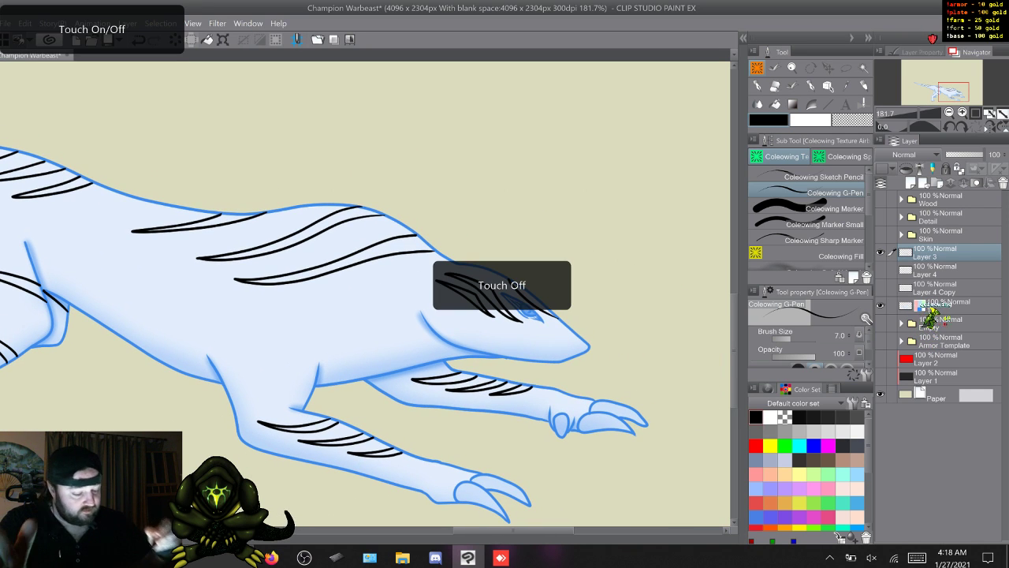
click(756, 447)
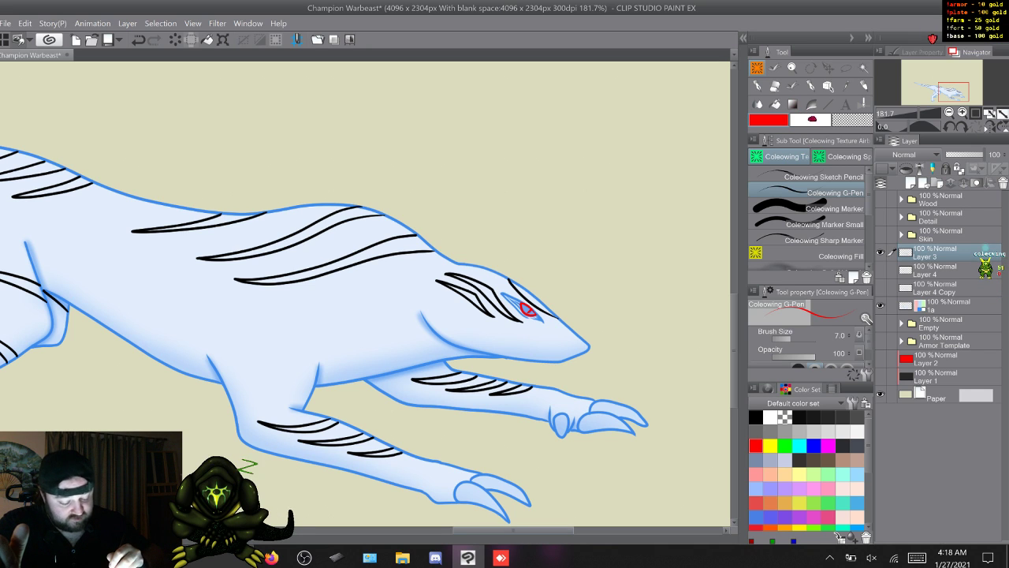
- Delete the hidden sketch layers Layer 4 and Layer 4 Copy, and duplicate Layer 3
mouse_move(514, 530)
mouse_down()
mouse_move(405, 530)
mouse_move(515, 530)
mouse_up()
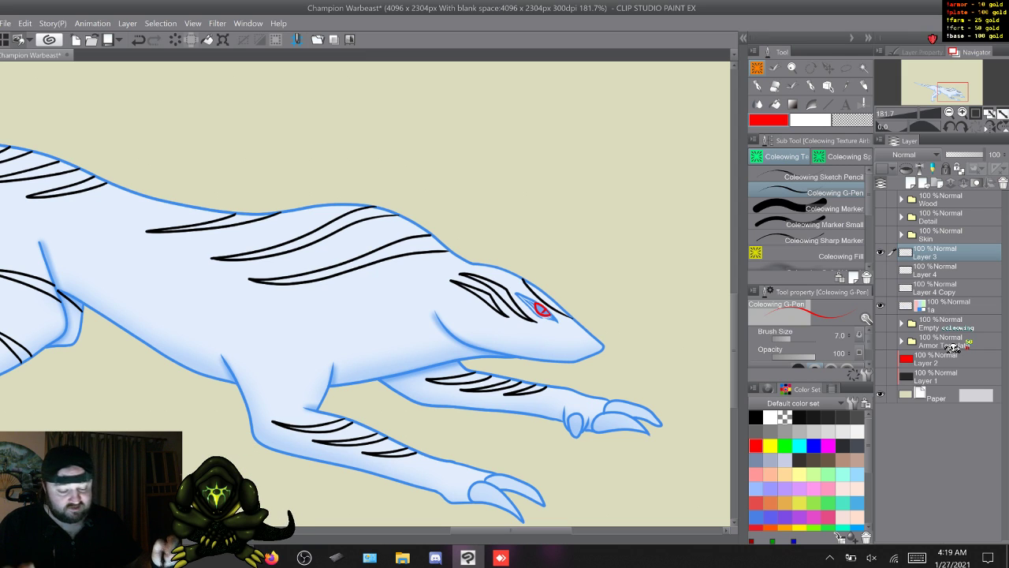
scroll(365, 294, left, 4)
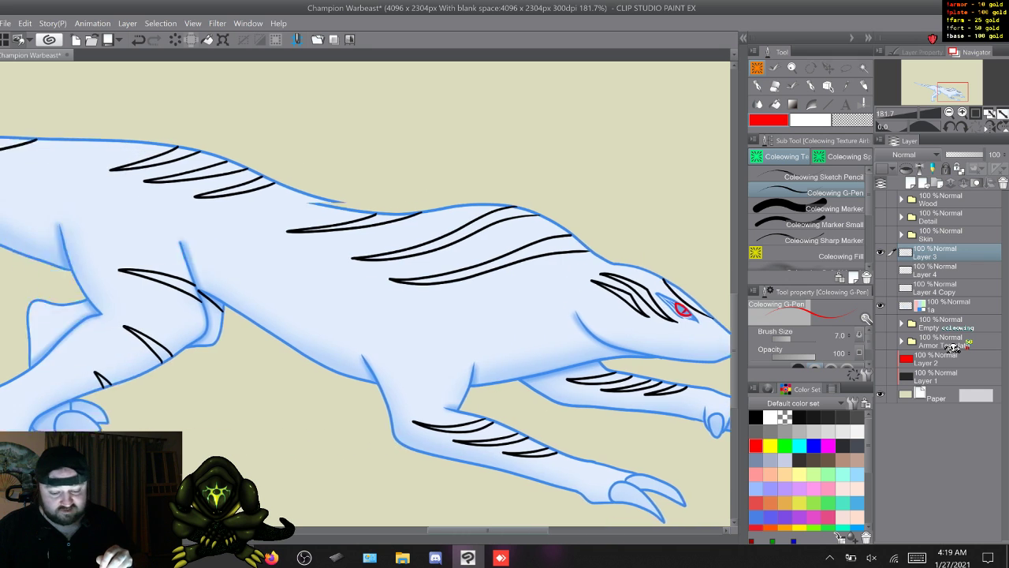
scroll(366, 293, right, 6)
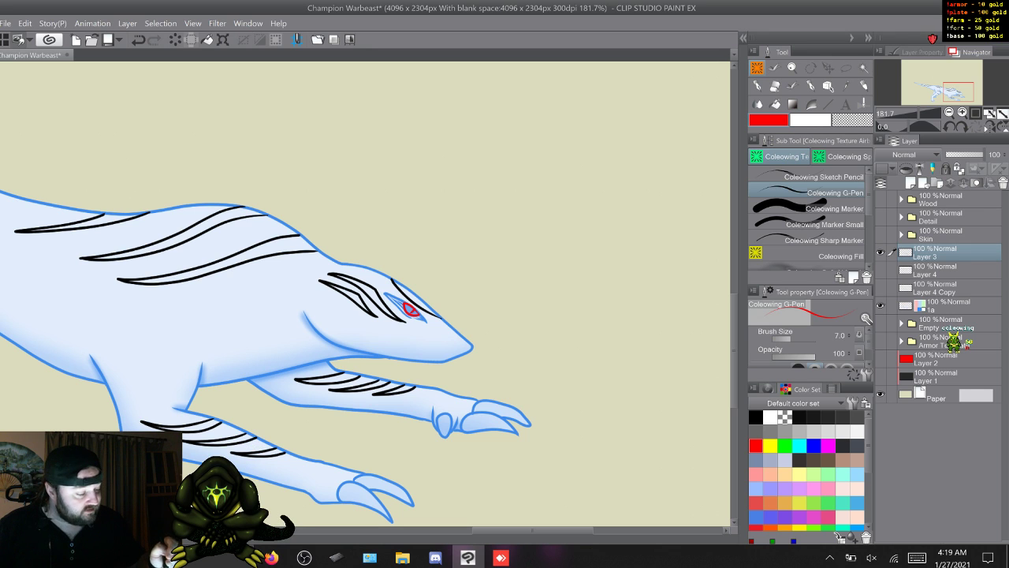
click(945, 270)
shift+click(930, 288)
right_click(929, 288)
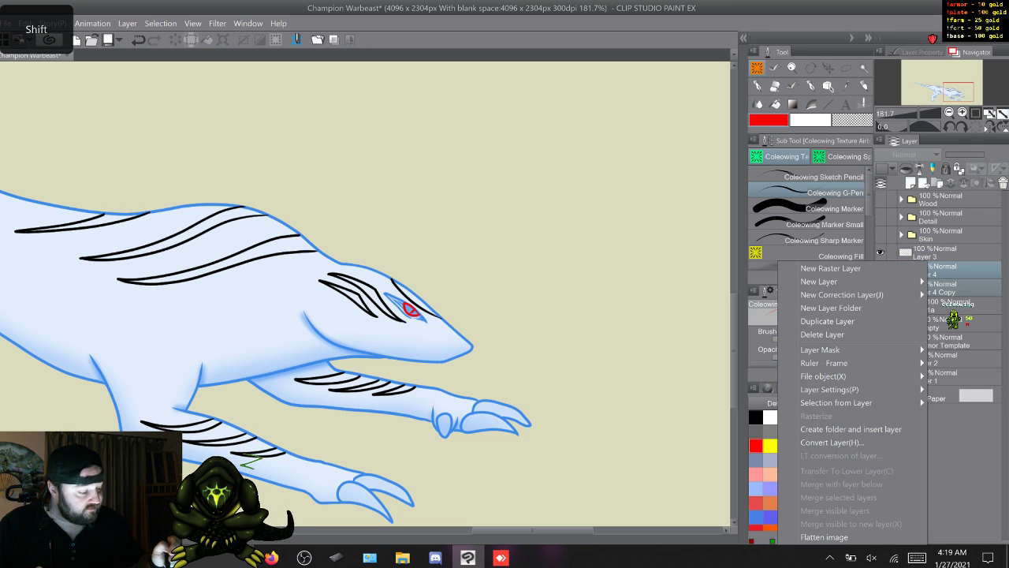
click(875, 333)
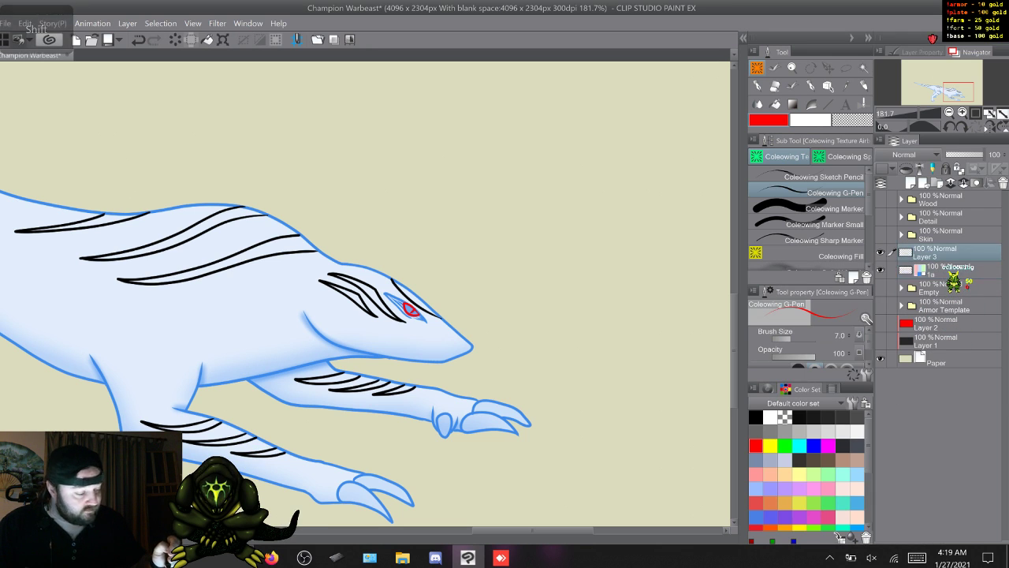
key(F9)
- Expand the Detail folder and move the Run : 13 animation layer directly below Run Copy 3 : 13
click(901, 217)
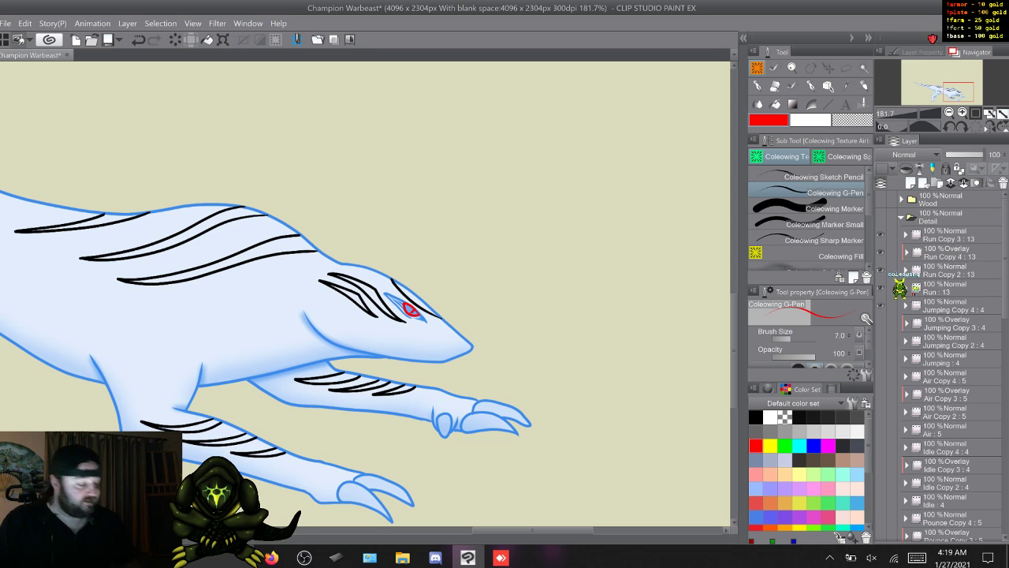
click(938, 252)
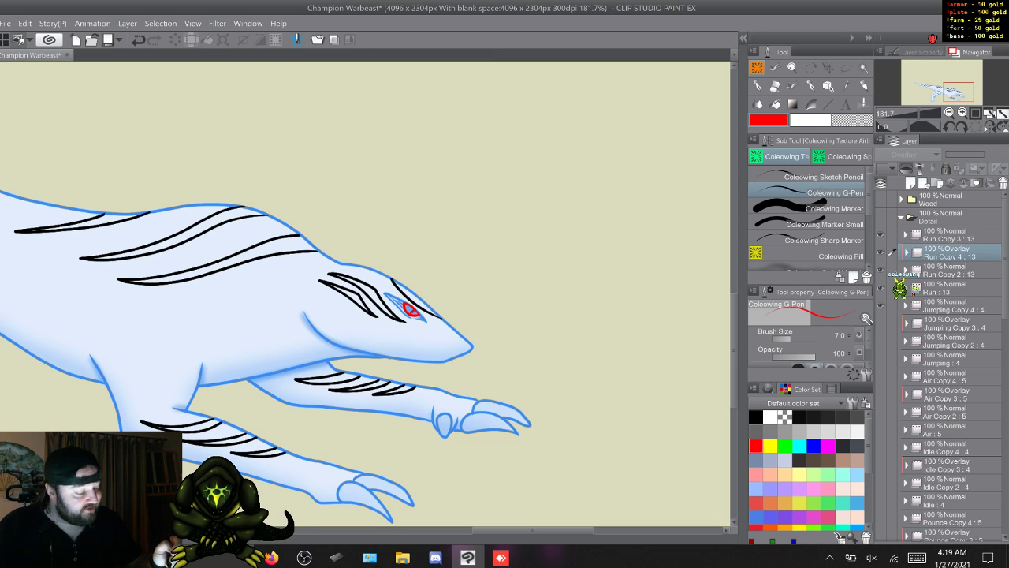
shift+click(899, 287)
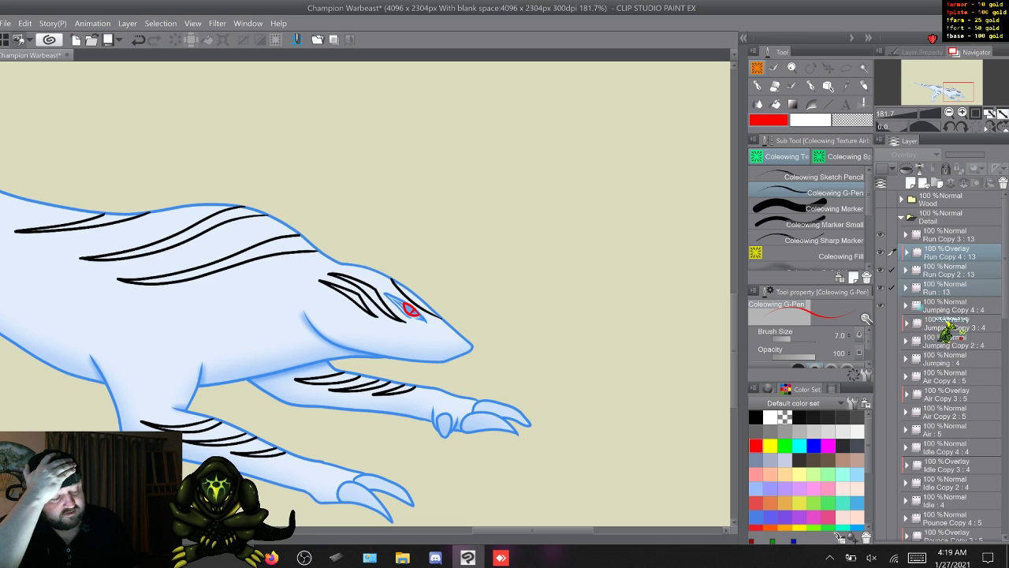
click(949, 270)
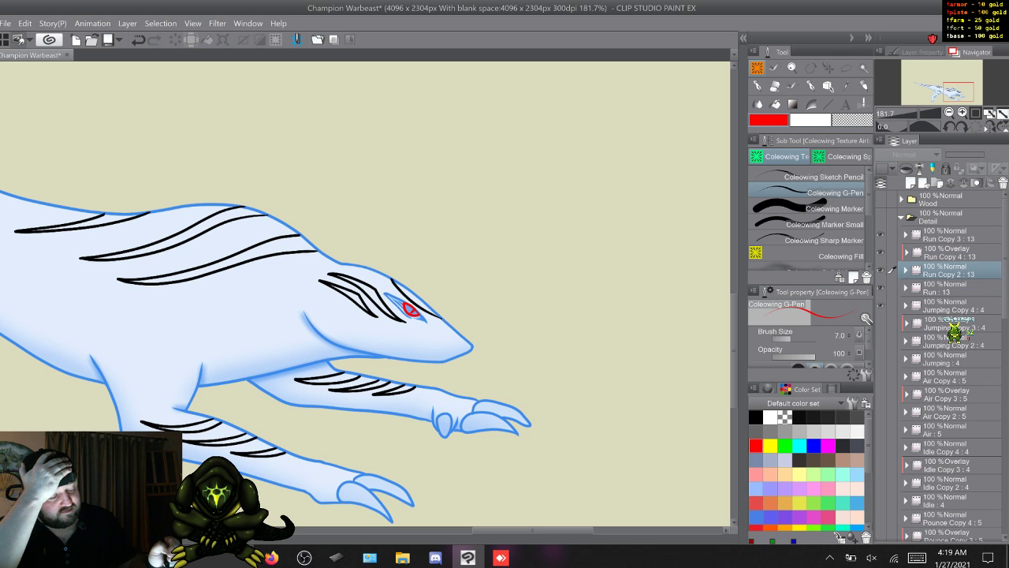
click(949, 288)
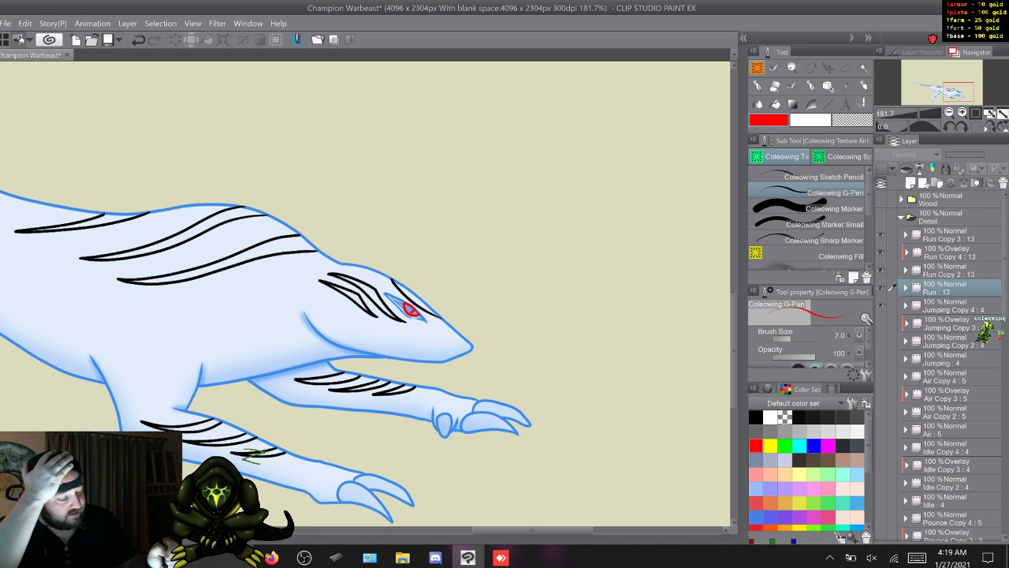
drag(949, 287, 949, 244)
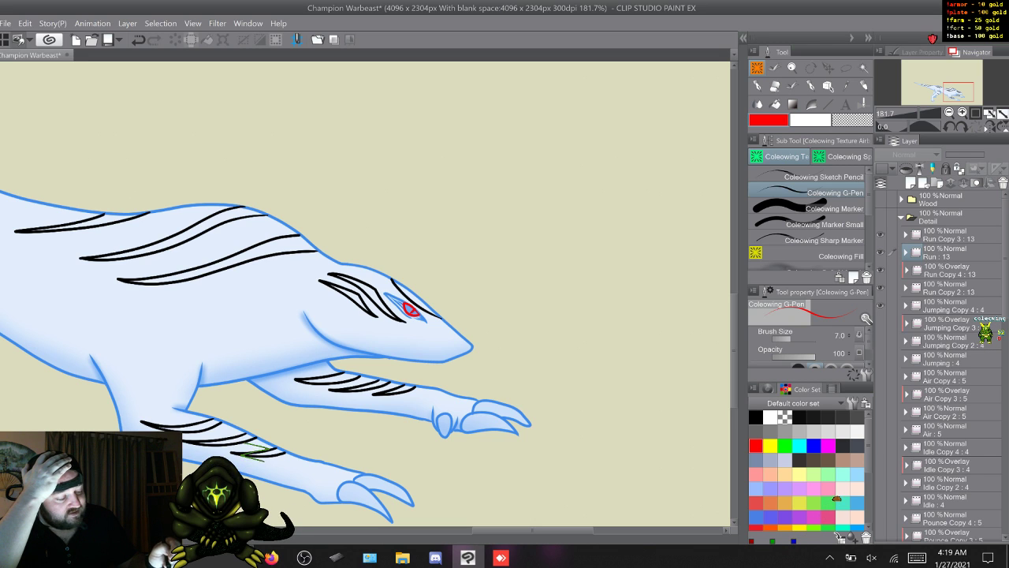
click(949, 270)
click(949, 235)
click(949, 252)
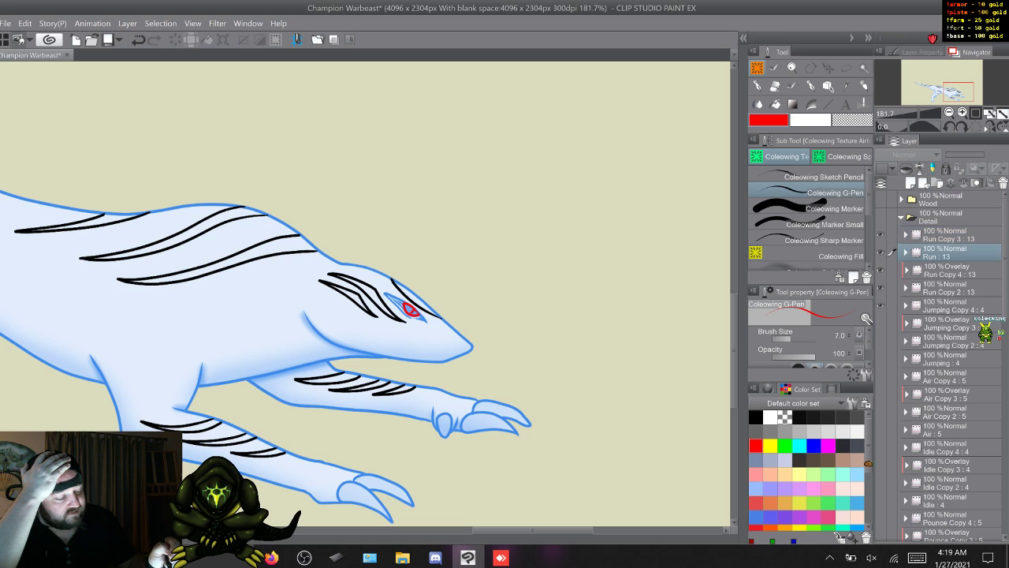
click(946, 288)
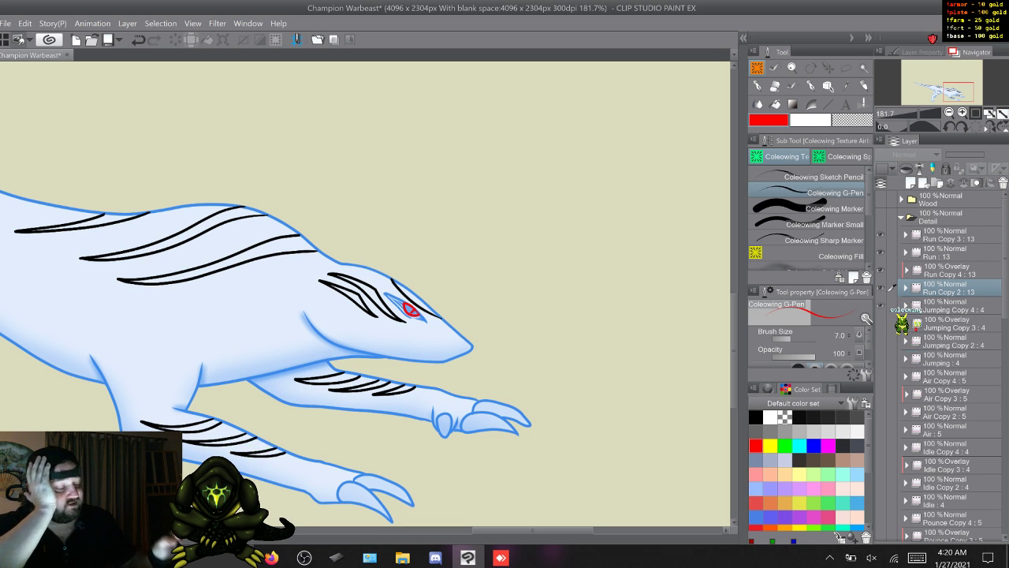
- Move Jumping : 4 directly below Jumping Copy 4 : 4, and Air : 5 directly below Air Copy 4 : 5
scroll(942, 363, down, 3)
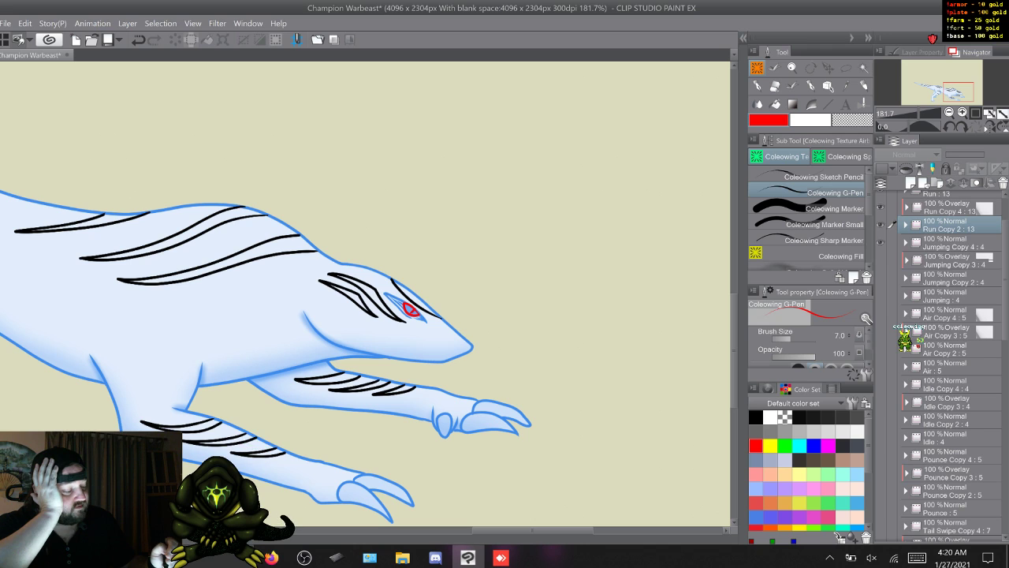
click(950, 296)
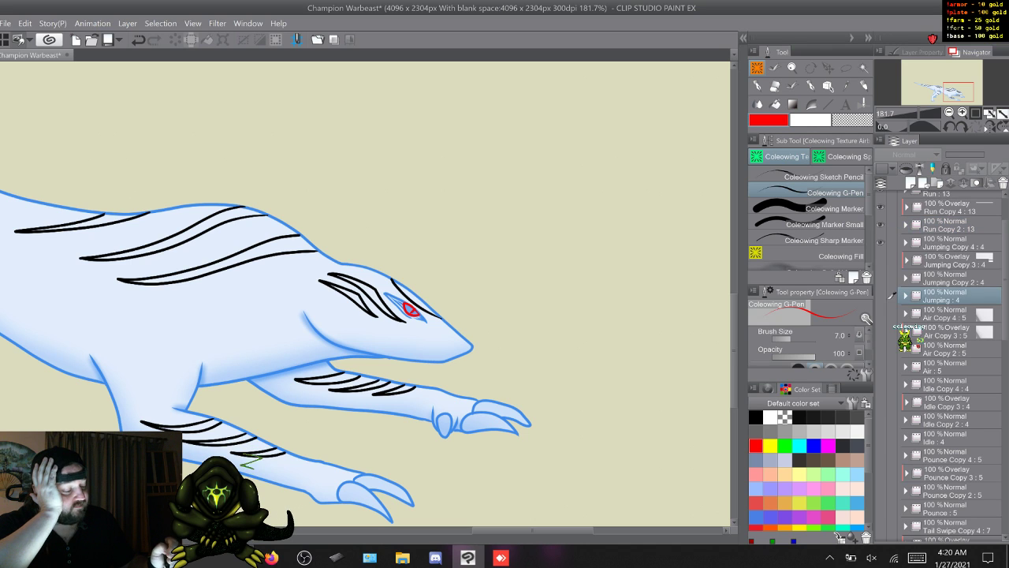
drag(950, 295, 950, 254)
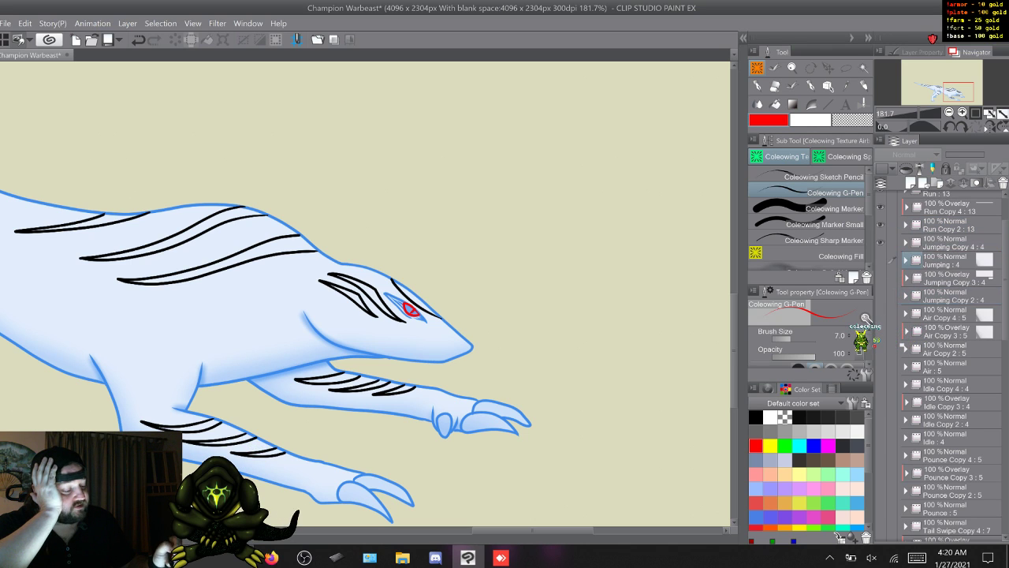
scroll(954, 366, down, 2)
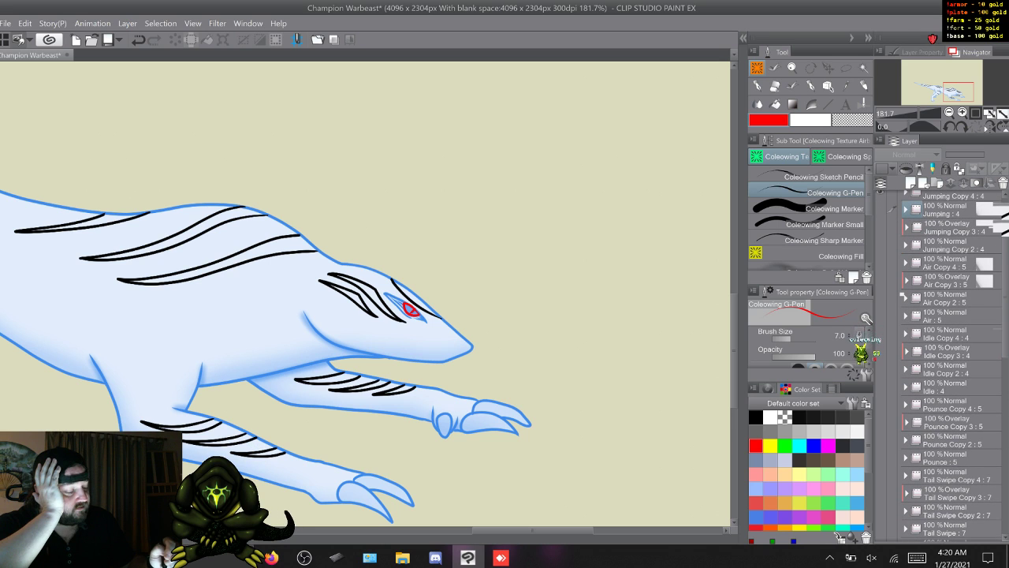
drag(950, 316, 950, 277)
- Move Idle : 4 directly below Idle Copy 4 : 4, and Pounce : 5 directly below Pounce Copy 4 : 5
scroll(954, 366, down, 3)
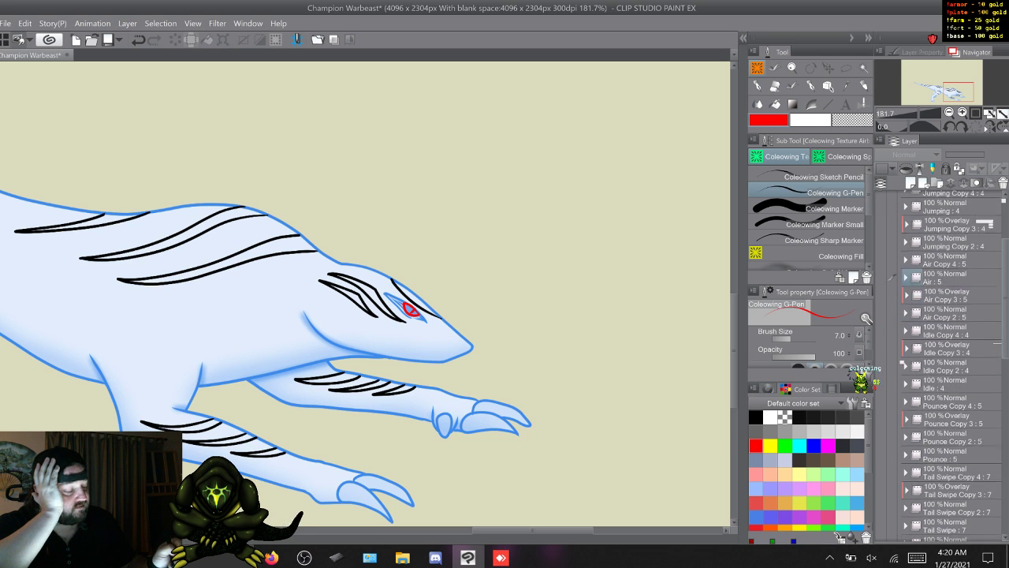
drag(942, 327, 891, 290)
scroll(953, 362, down, 4)
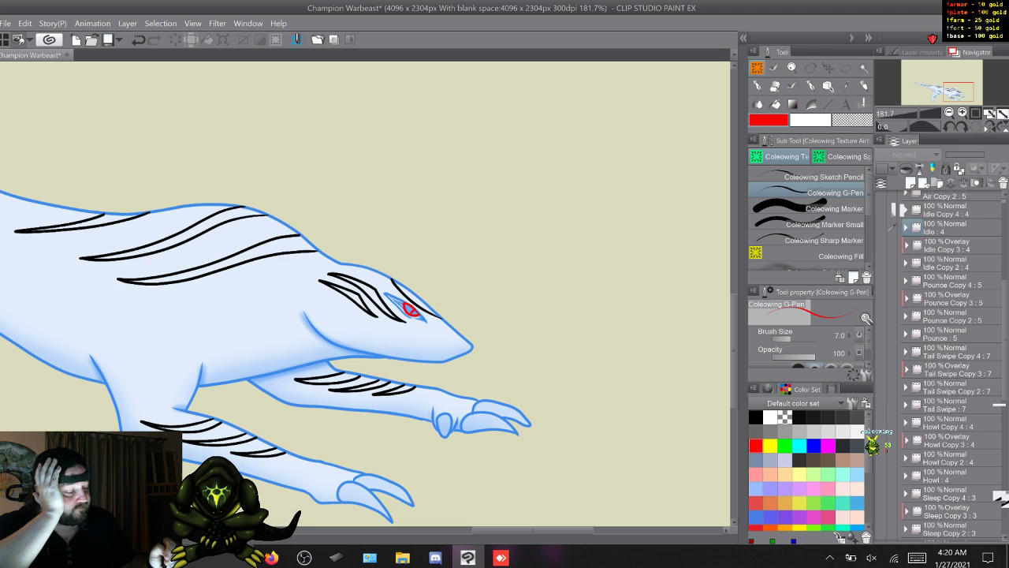
drag(954, 333, 954, 297)
- Move Tail Swipe : 7 directly below Tail Swipe Copy 4 : 7, and Howl : 4 directly below Howl Copy 4 : 4
scroll(954, 341, down, 2)
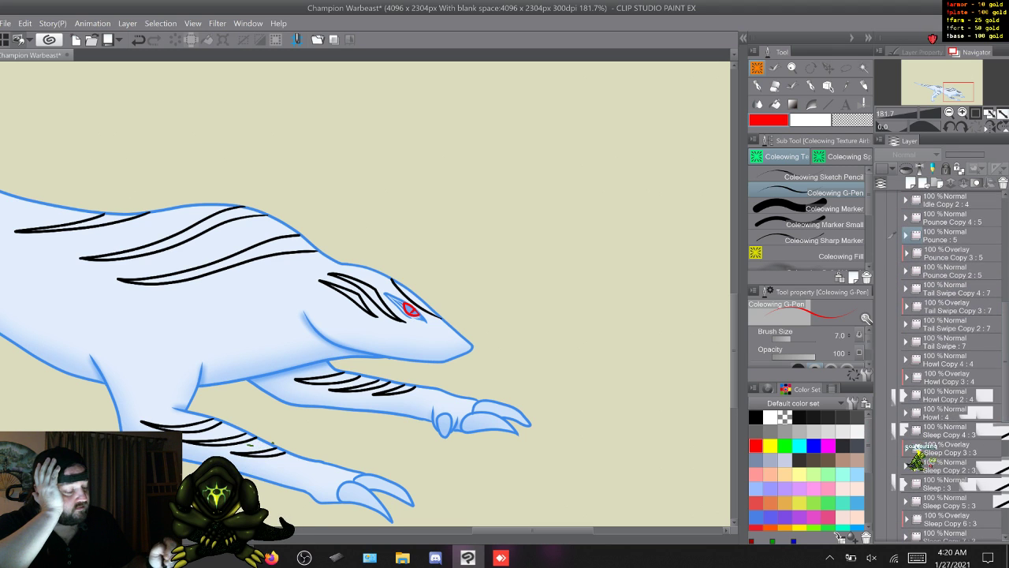
drag(954, 341, 954, 297)
scroll(954, 316, down, 2)
scroll(954, 315, down, 1)
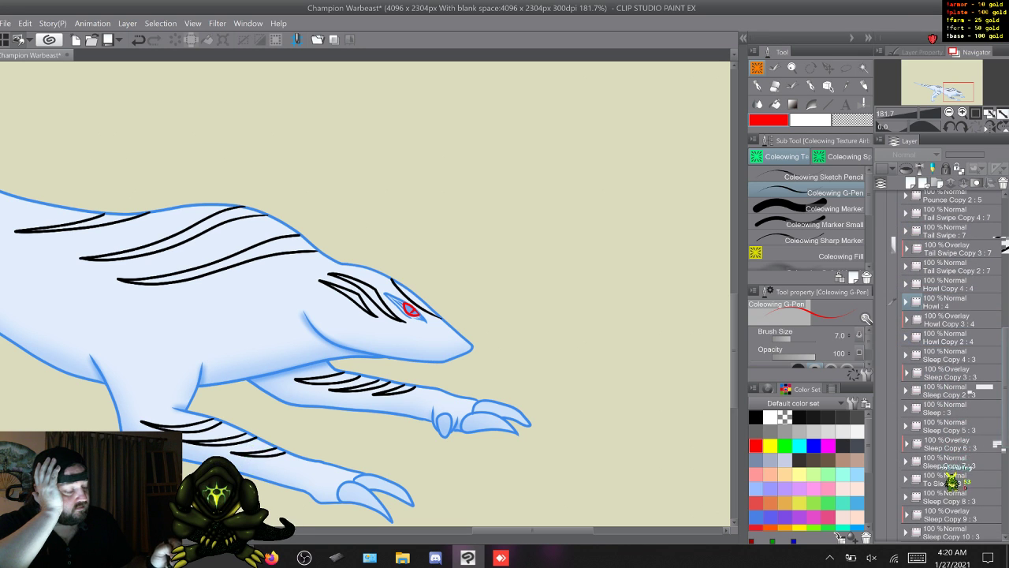
- Move Sleep : 3 directly below Sleep Copy 4 : 3, and To Sleep : 3 directly below Sleep Copy 5 : 3
scroll(903, 321, down, 2)
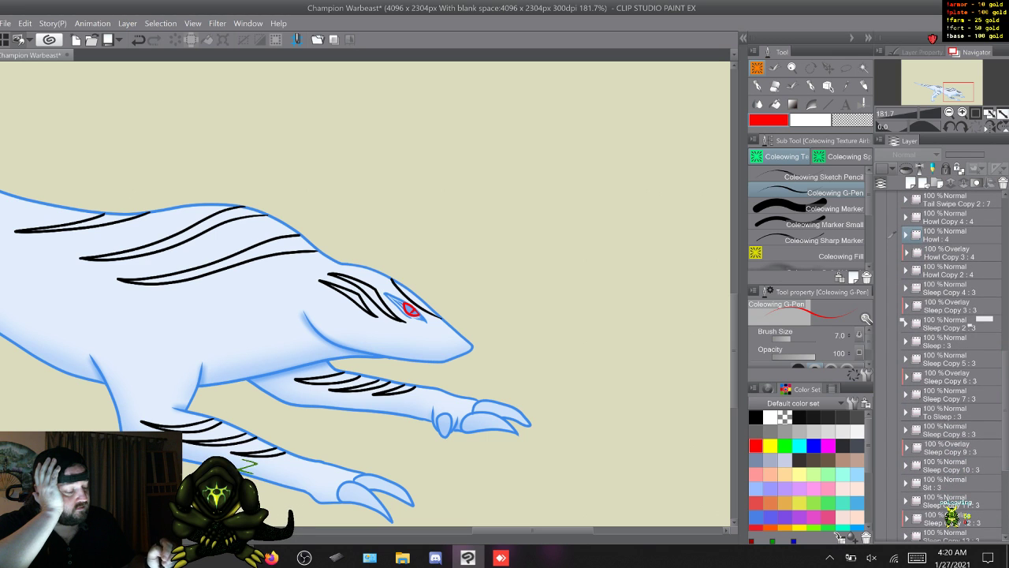
drag(904, 344, 892, 303)
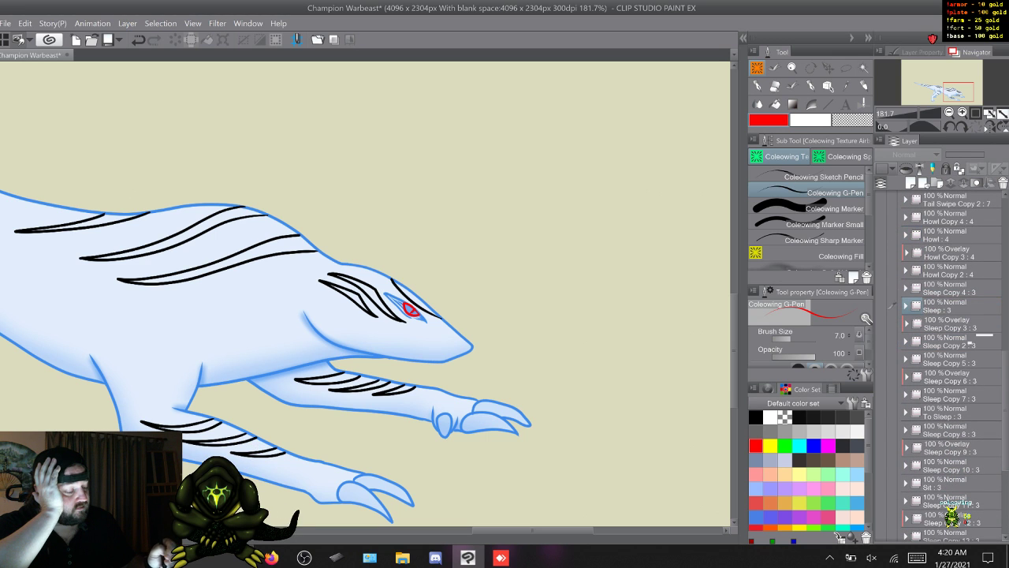
drag(892, 411, 890, 369)
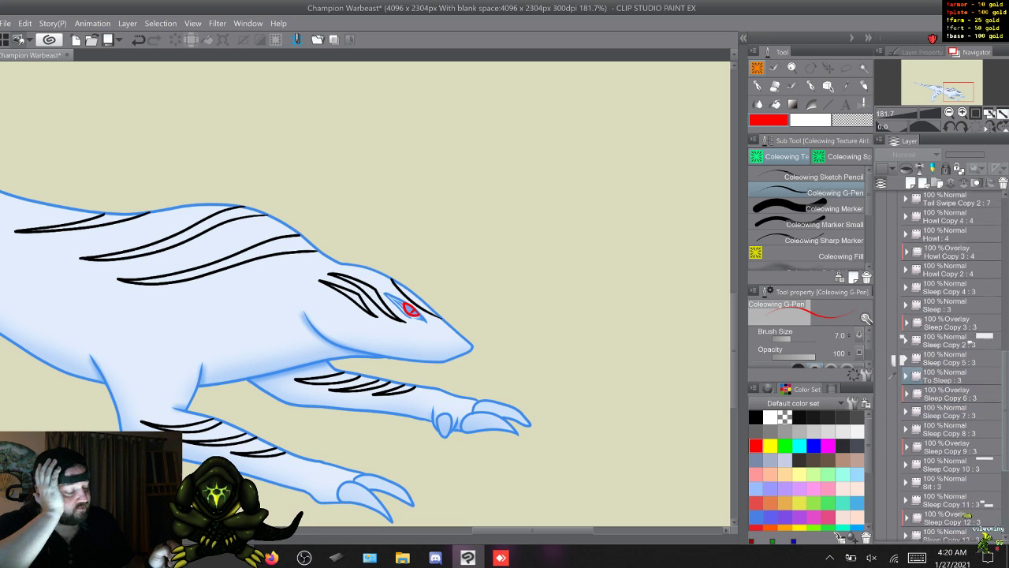
scroll(945, 363, down, 2)
click(890, 391)
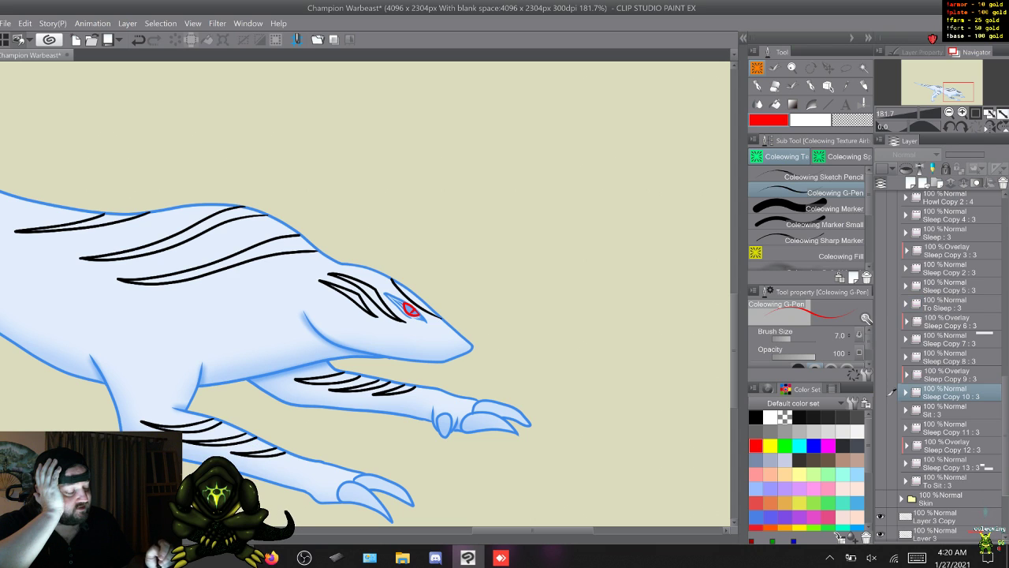
drag(890, 391, 892, 344)
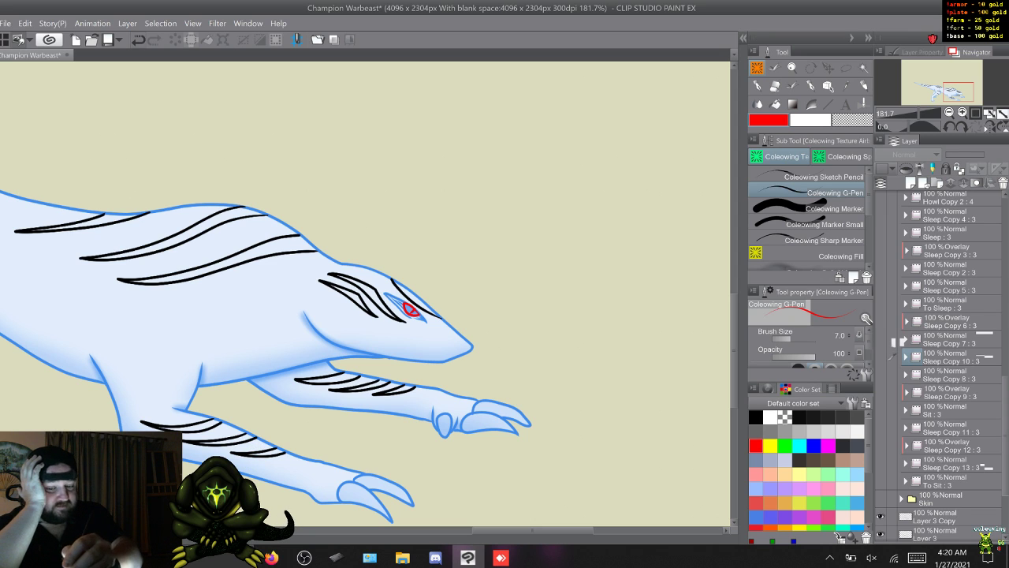
drag(891, 355, 891, 391)
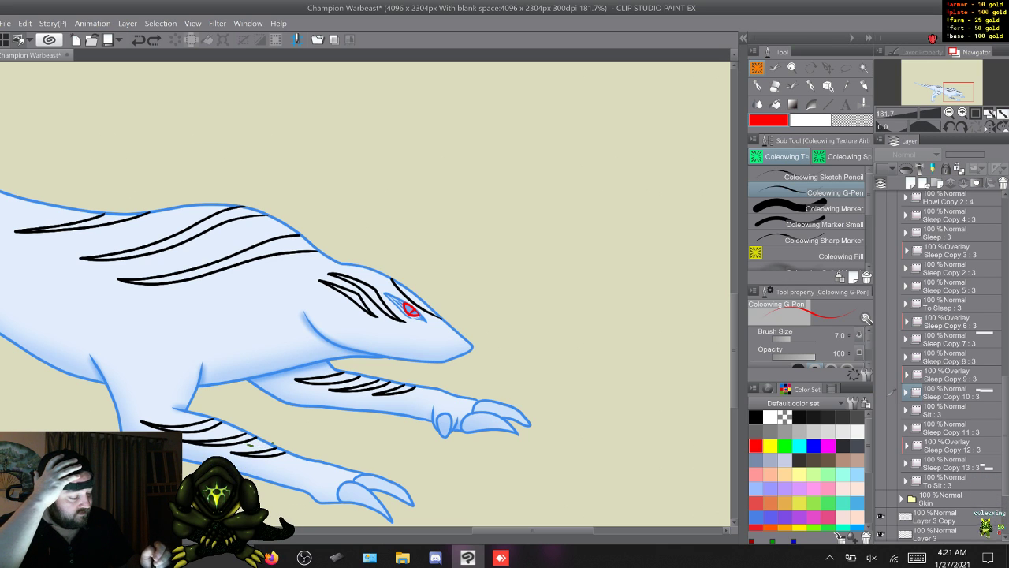
- Move Layer 3 Copy from beneath the Skin folder up into the Detail folder
click(891, 462)
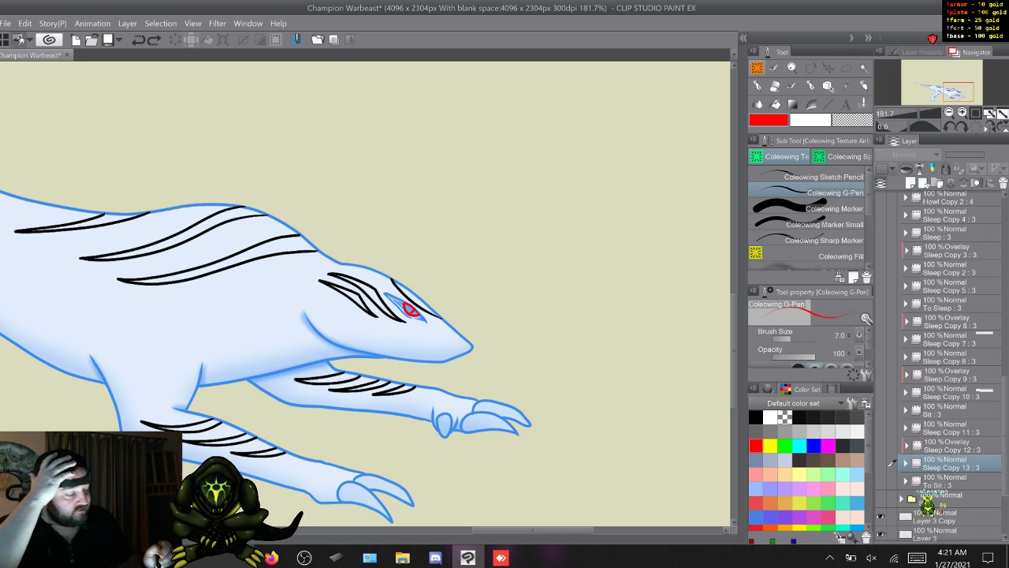
scroll(938, 365, down, 2)
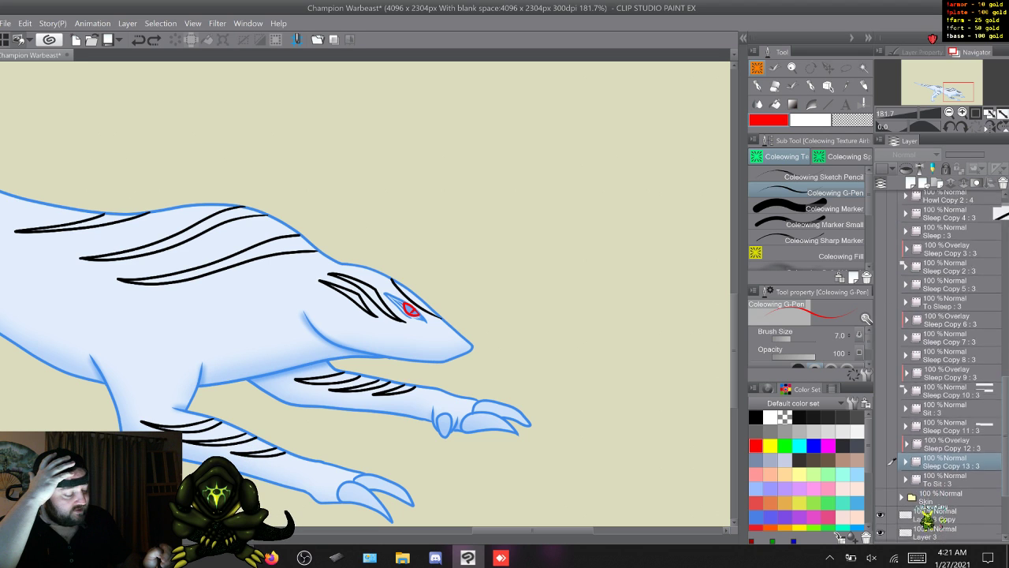
scroll(938, 366, down, 1)
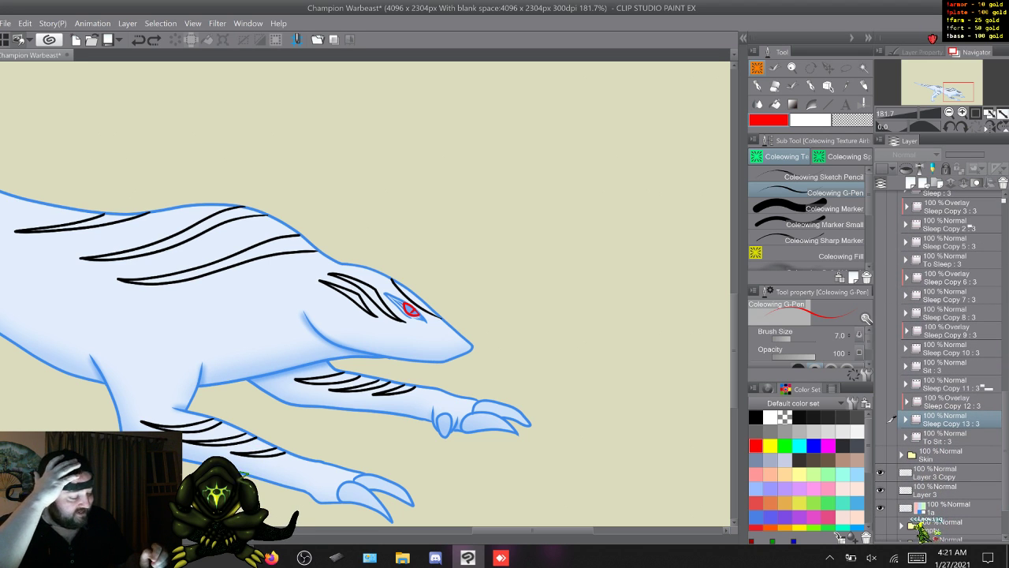
drag(946, 473, 938, 220)
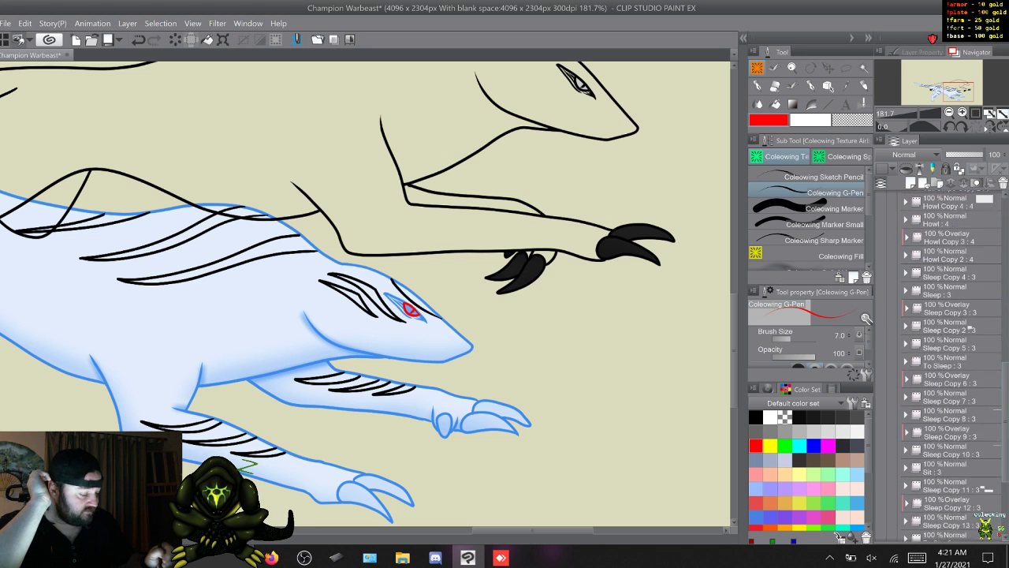
- Select Layer 3 and layer 1a together and move them up above the running warbeast line art
scroll(942, 362, down, 3)
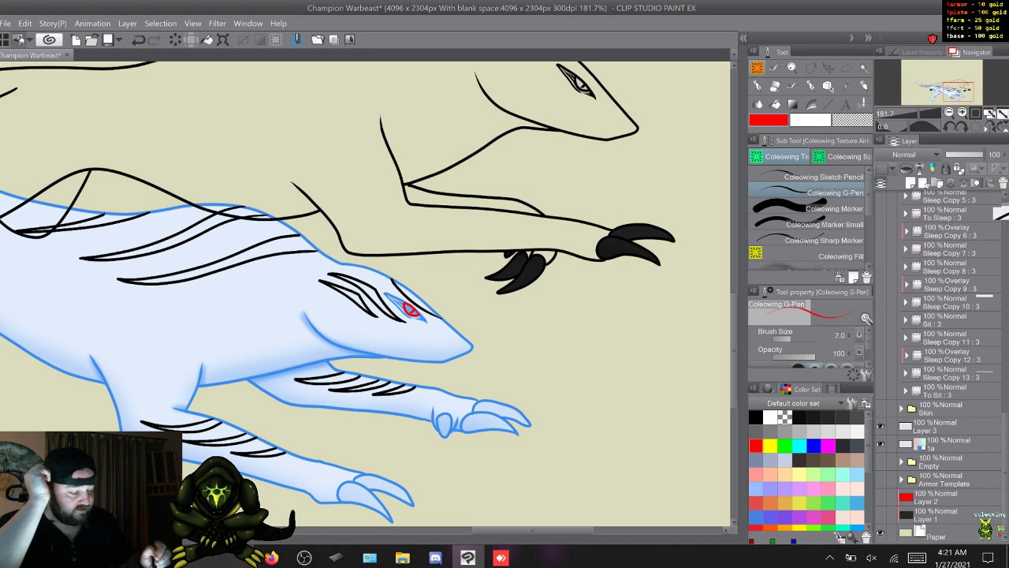
click(891, 425)
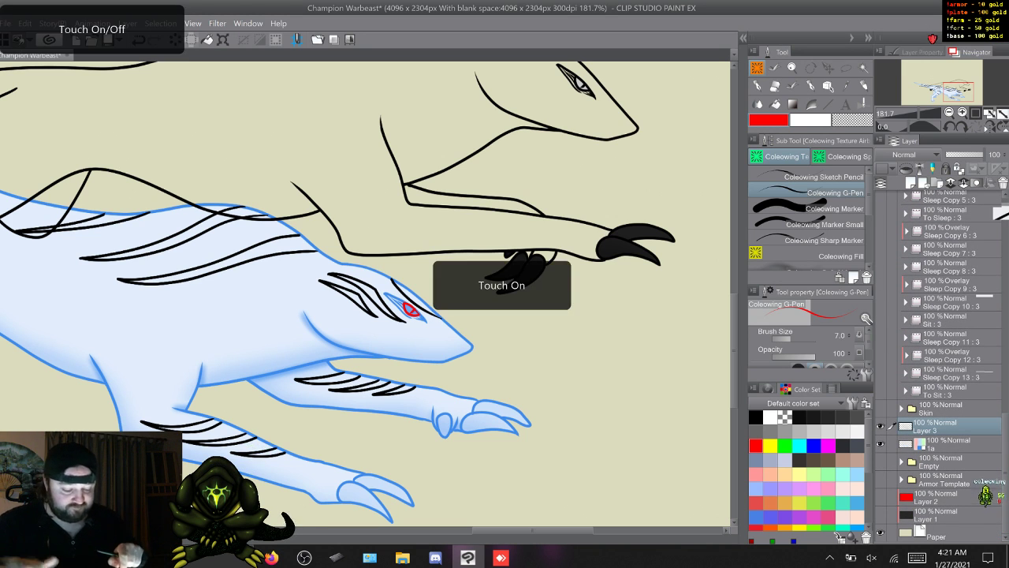
scroll(367, 293, down, 5)
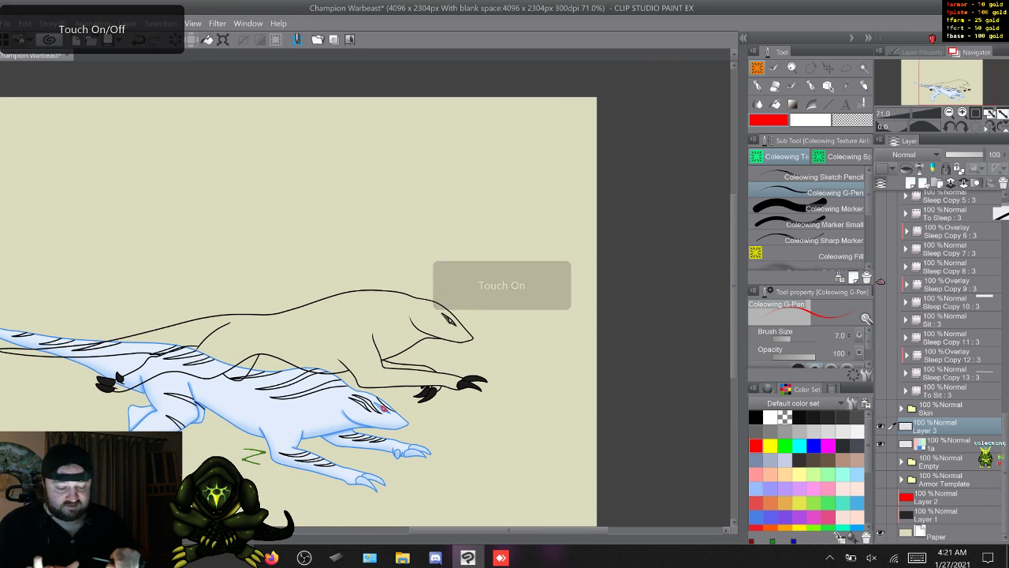
drag(367, 293, 483, 270)
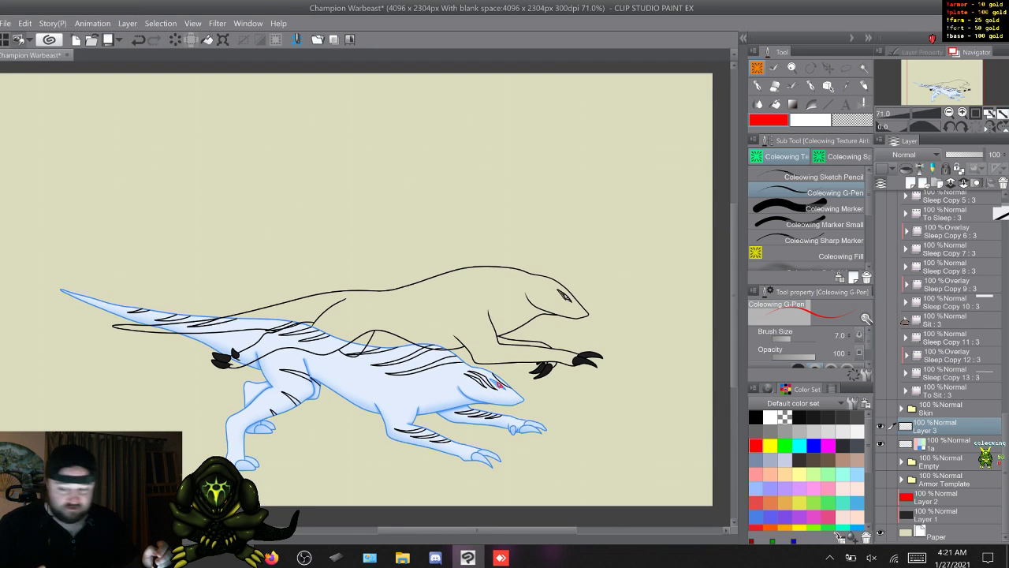
key(shift)
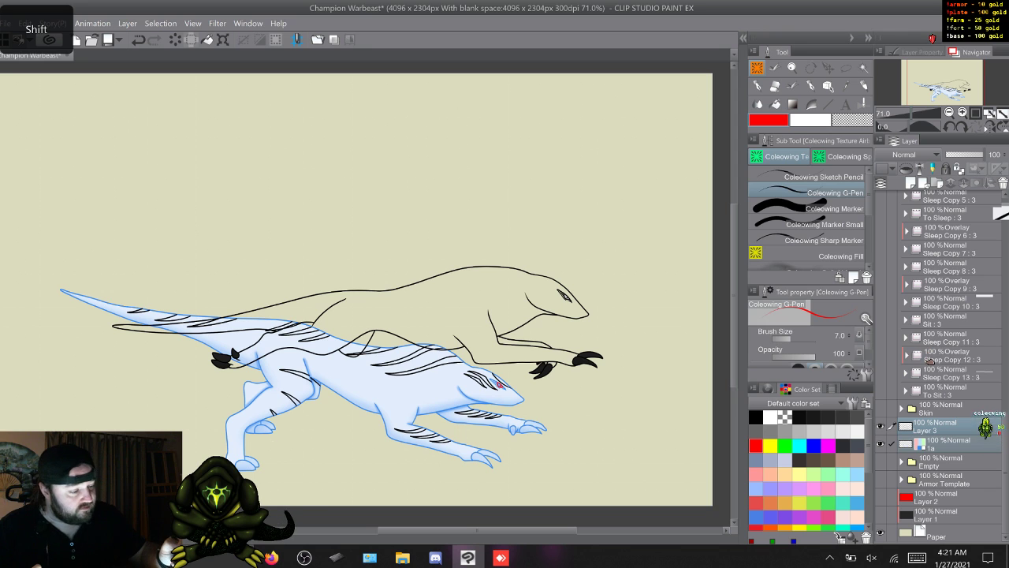
click(828, 67)
drag(379, 354, 373, 130)
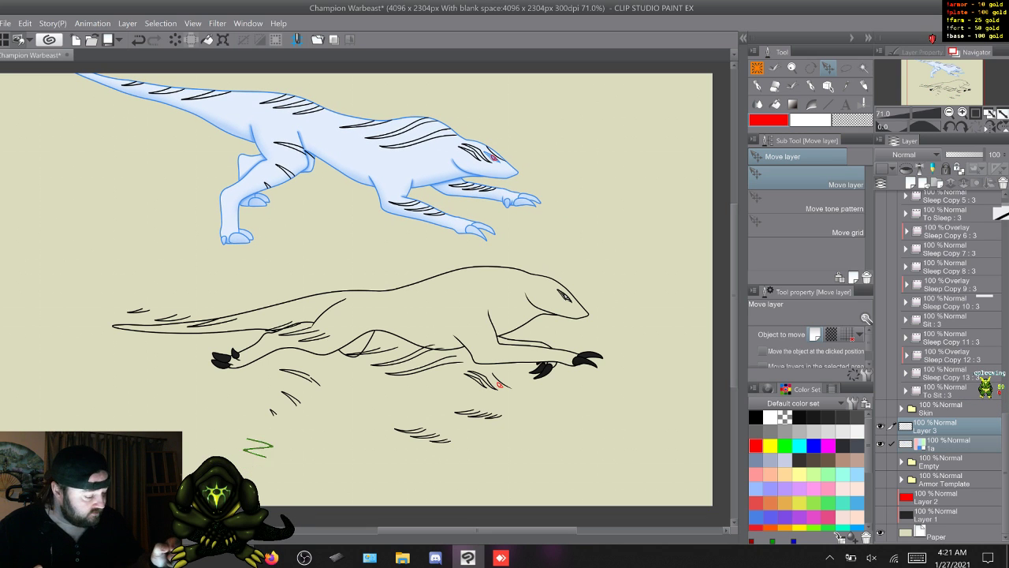
- Duplicate Layer 3 Copy in the Detail folder, rename the original 1, and hide both layers
scroll(941, 366, up, 15)
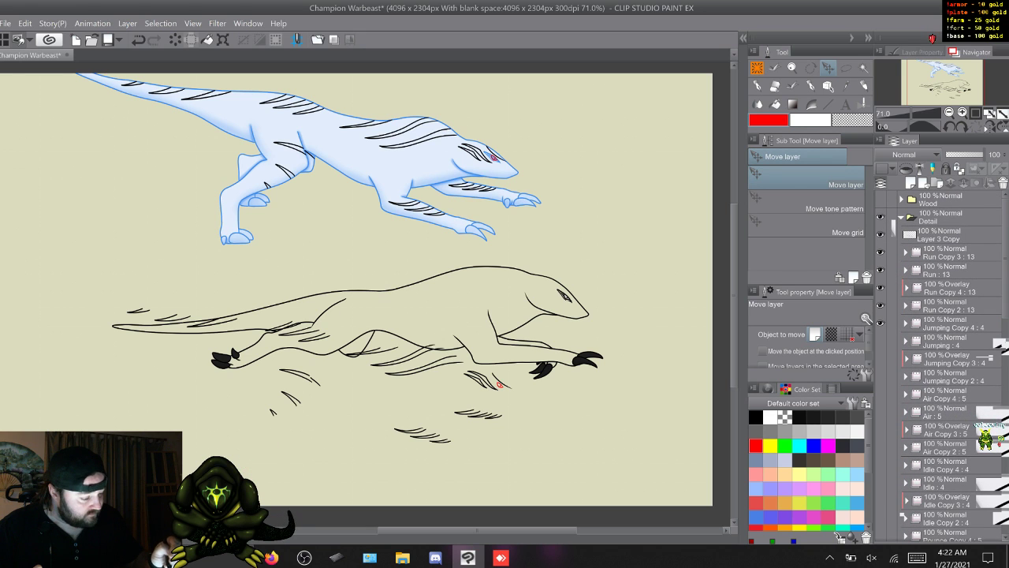
click(949, 235)
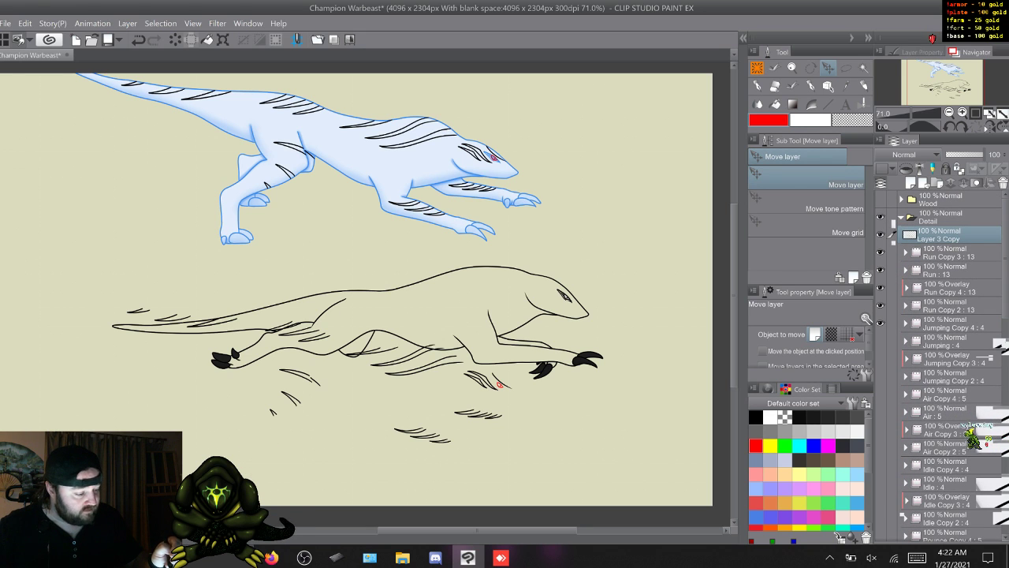
key(F9)
click(880, 235)
click(949, 252)
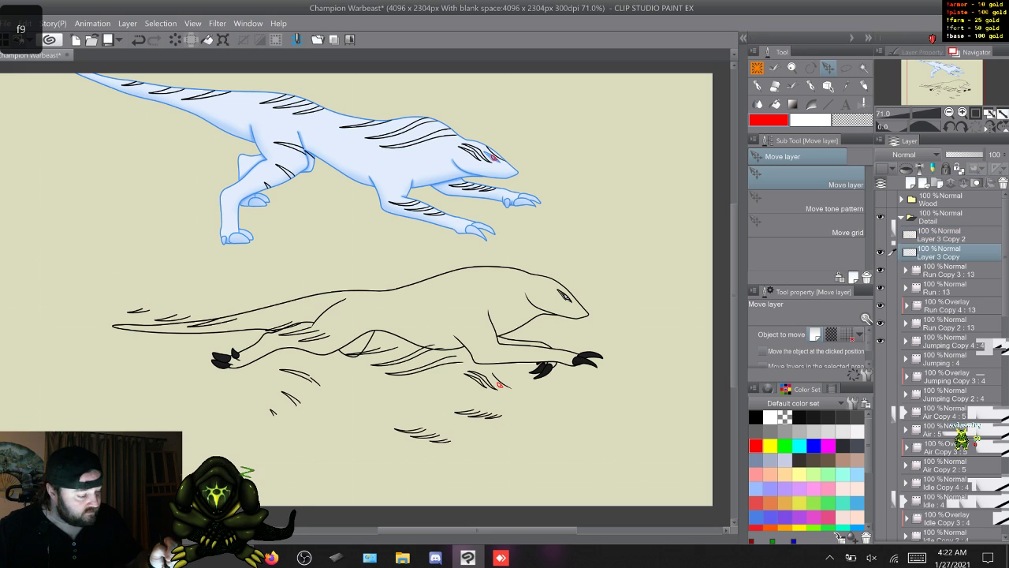
double_click(949, 252)
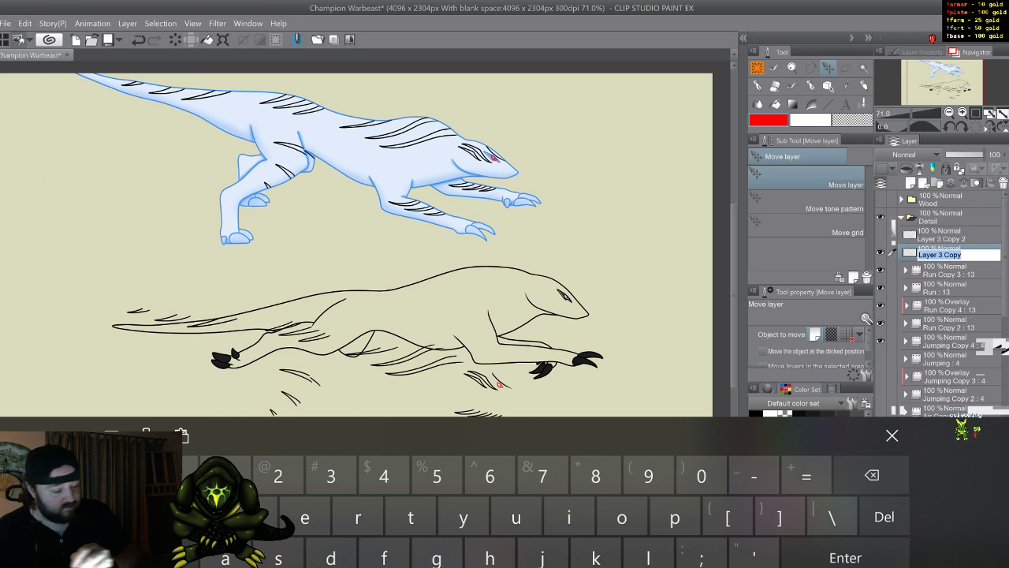
text(1)
key(Return)
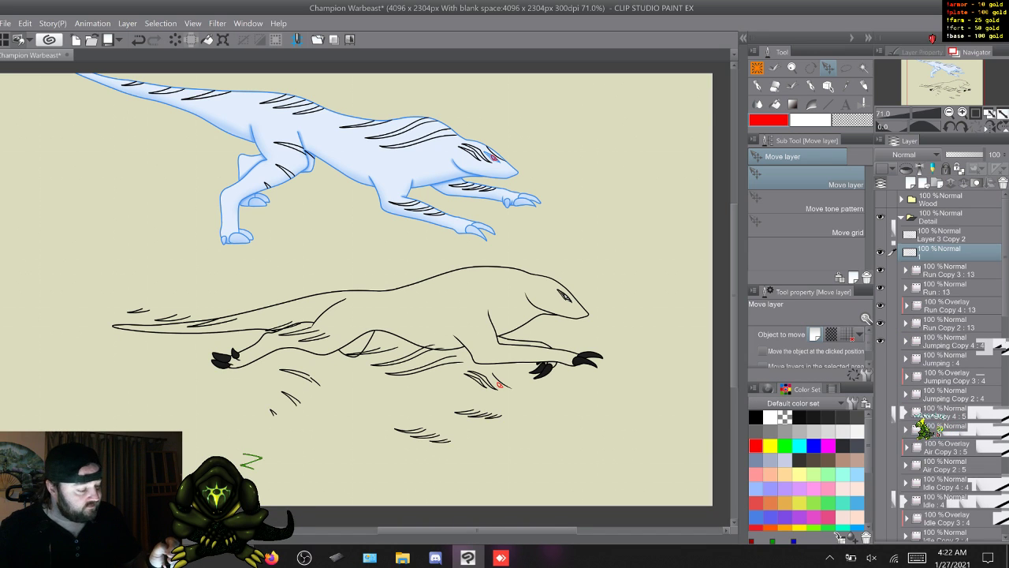
click(880, 252)
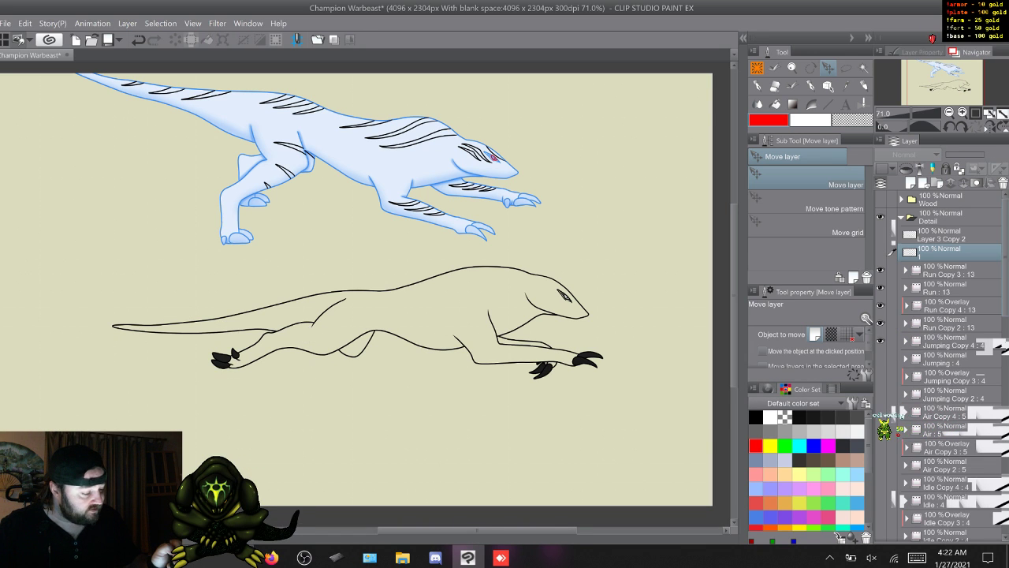
- Check the Detail folder's animation layers and duplicate the hidden Layer 3 Copy 2 nine times
scroll(974, 490, down, 5)
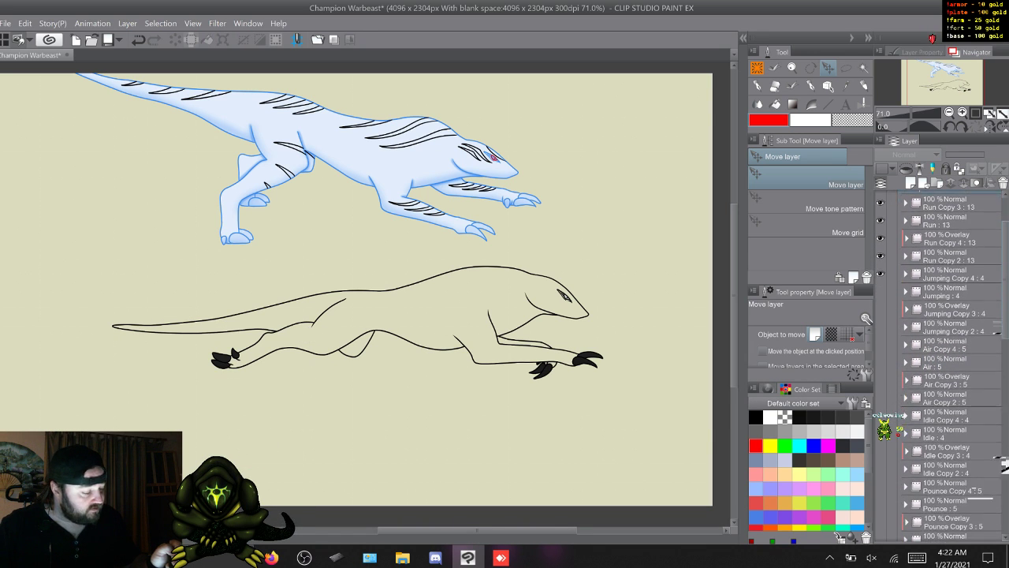
scroll(974, 490, down, 10)
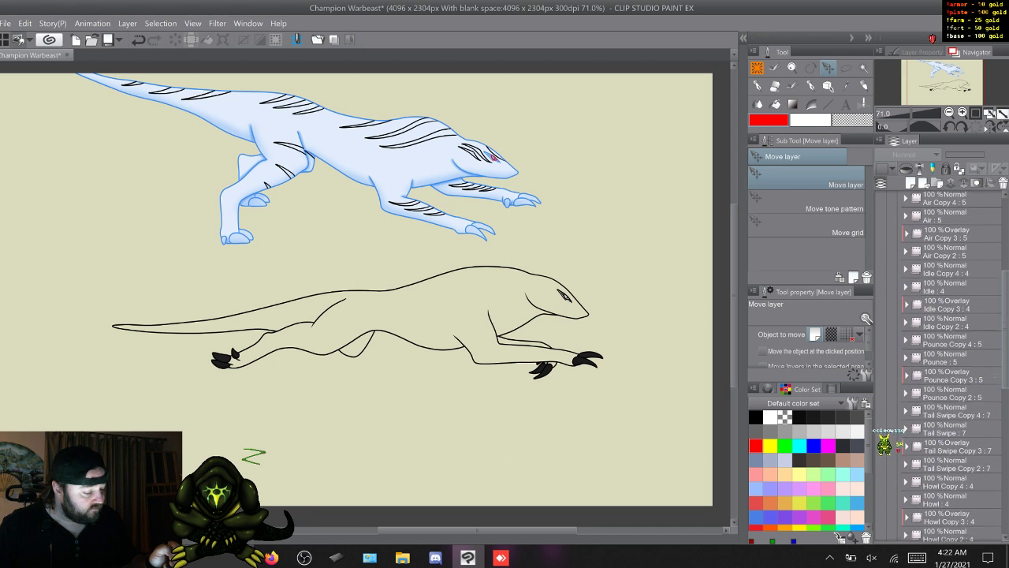
scroll(974, 490, down, 5)
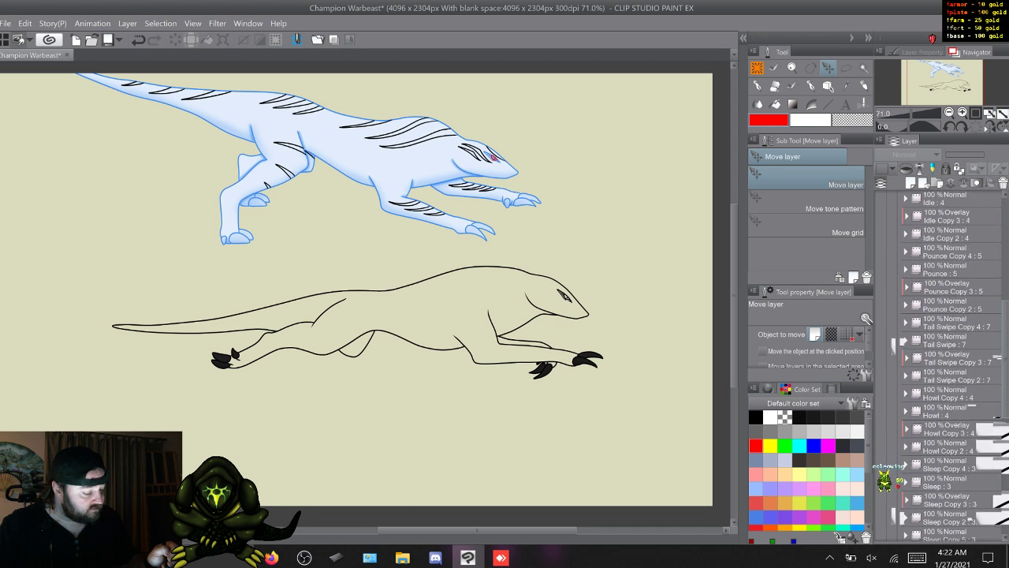
scroll(975, 489, down, 5)
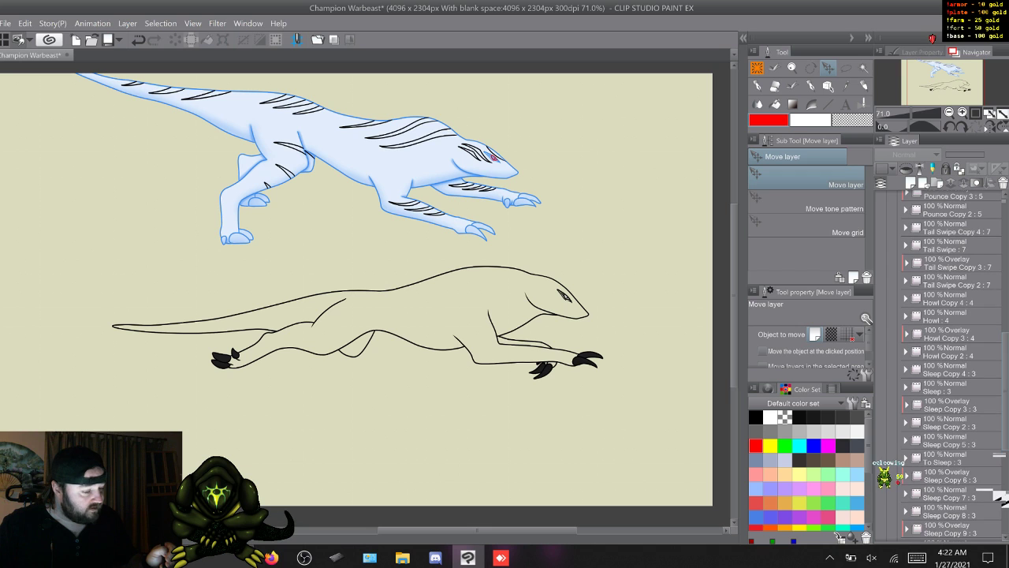
scroll(974, 490, down, 10)
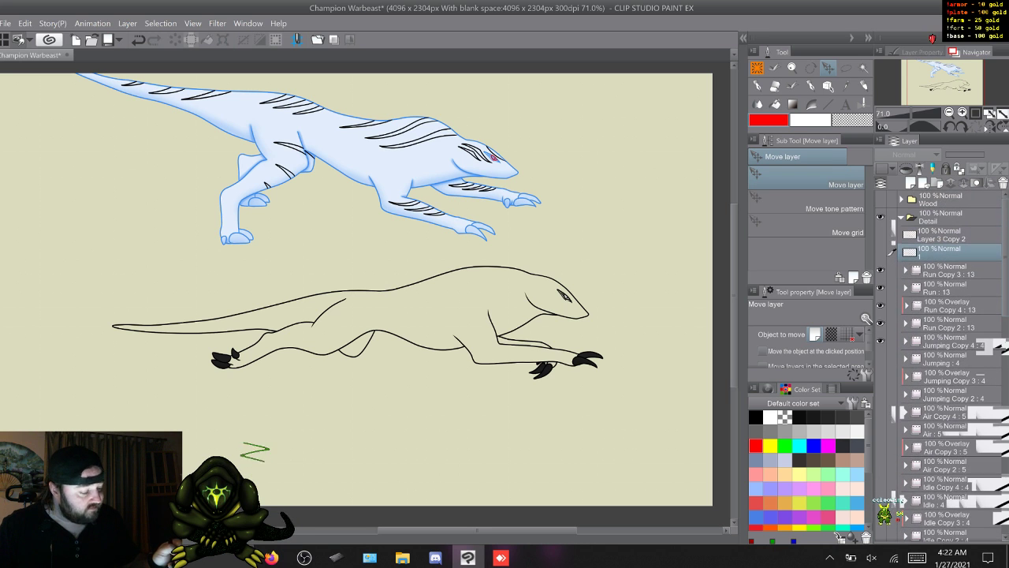
click(950, 234)
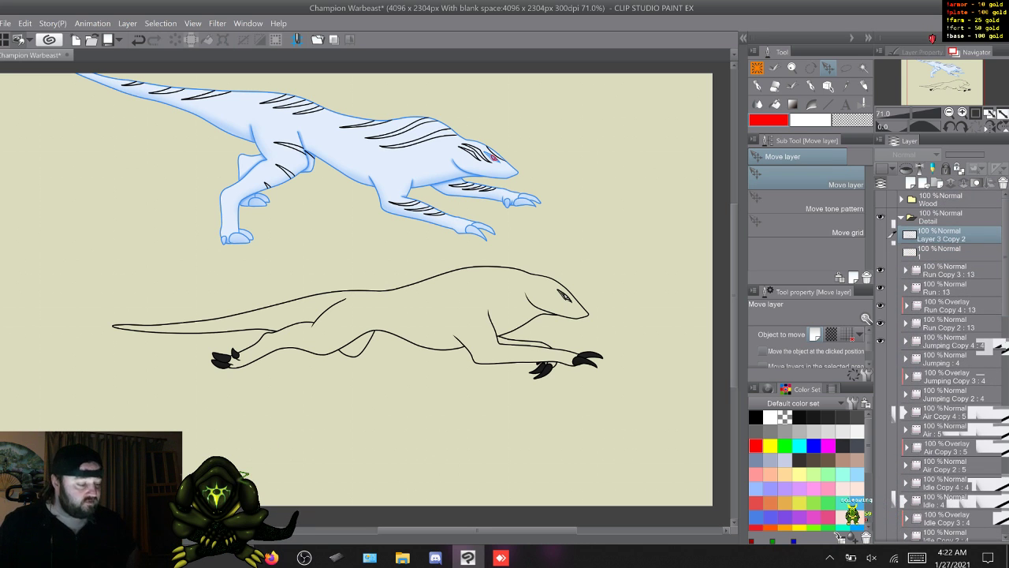
key(F9)
key(F9)
key(F9)
key(F9)
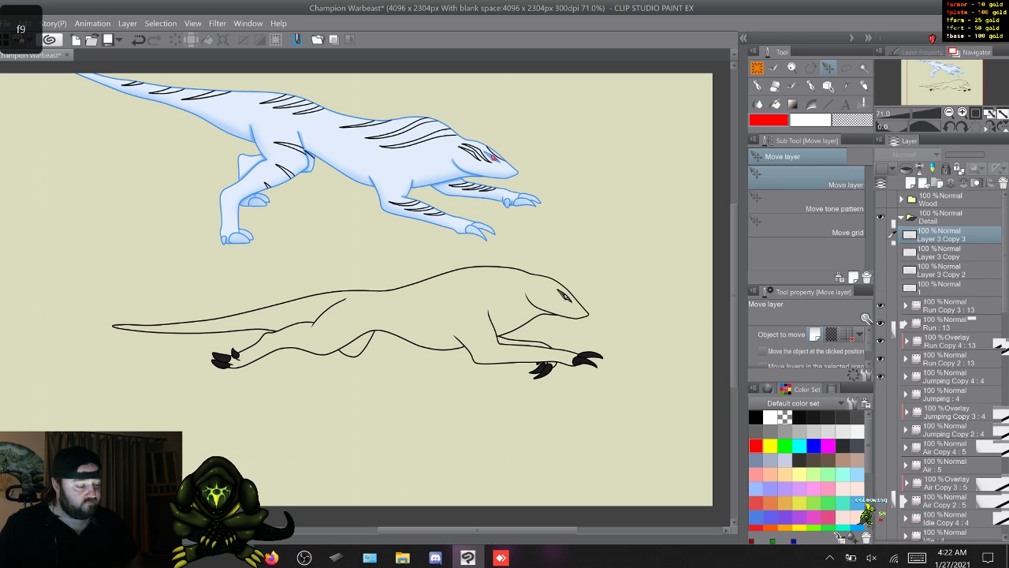
key(F9)
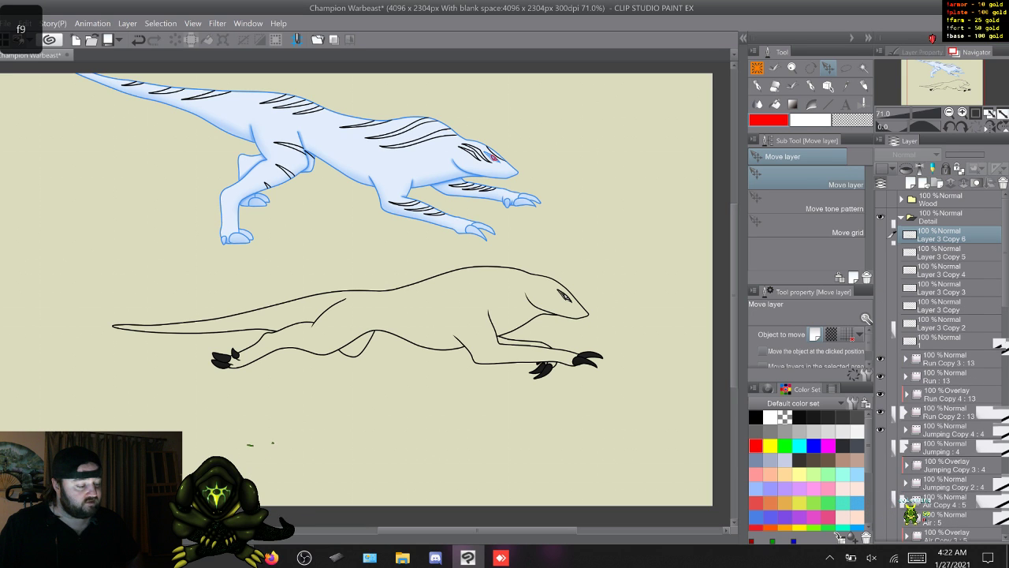
key(F9)
key(F9)
key(F9)
key(F9)
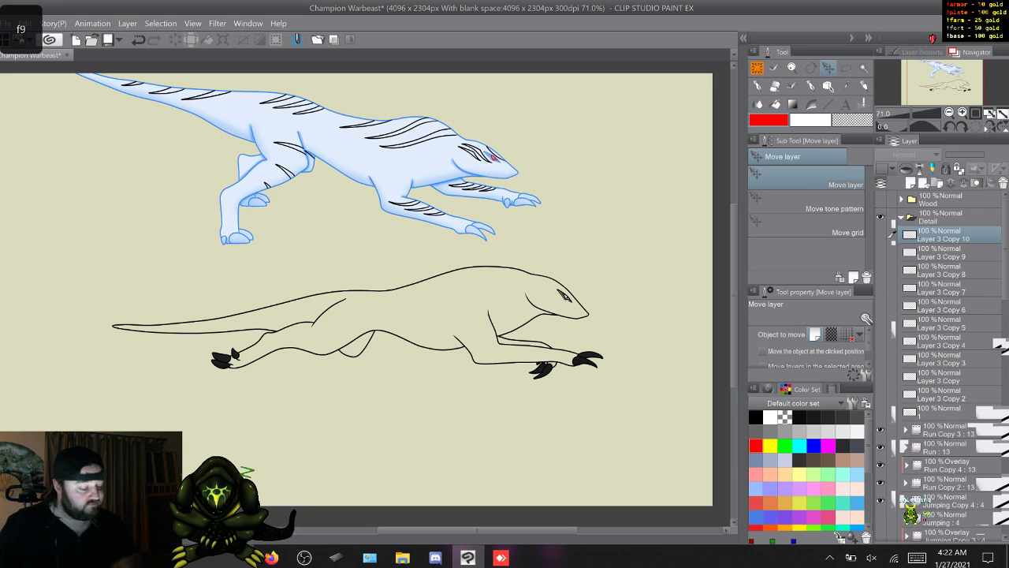
- Rename Layer 3 Copy 2 and Layer 3 Copy in the Detail folder to 1
click(943, 394)
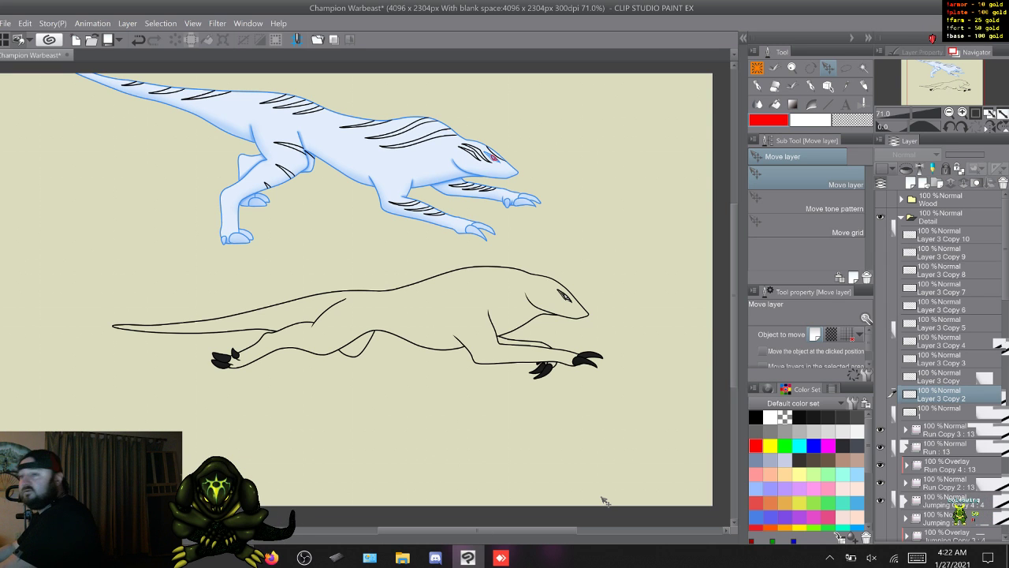
key(F9)
text(1)
key(Return)
key(alt+])
key(F9)
text(1)
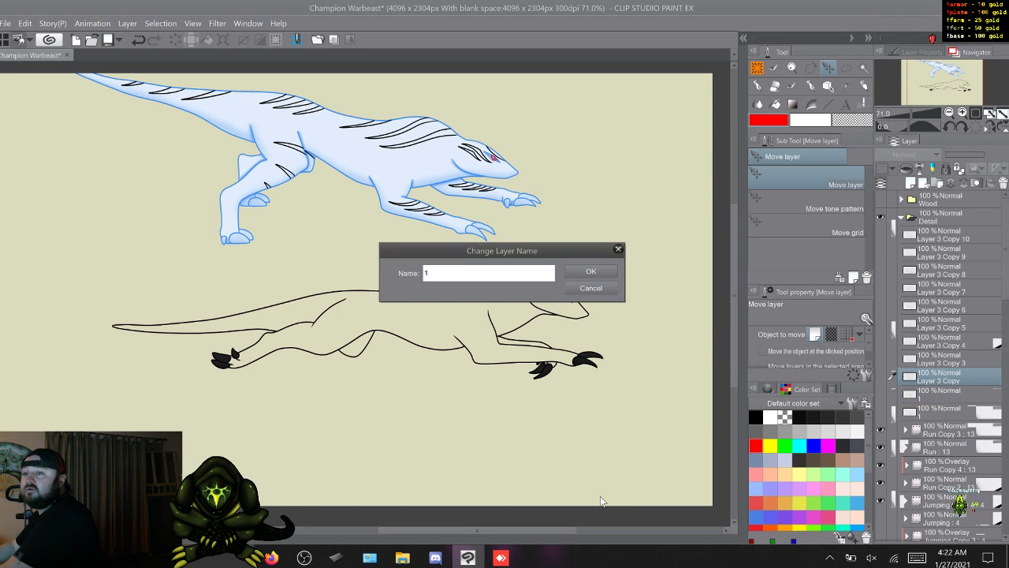
key(Return)
- Rename Layer 3 Copy 3 and Layer 3 Copy 4 to 1
key(alt+])
key(F9)
text(1)
key(Return)
key(alt+])
key(F9)
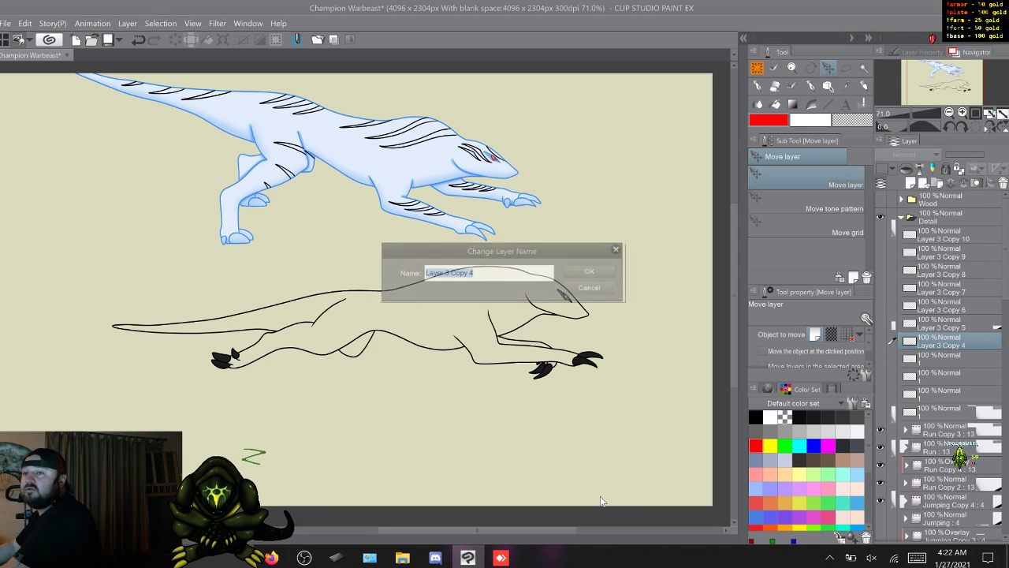
text(1)
key(Return)
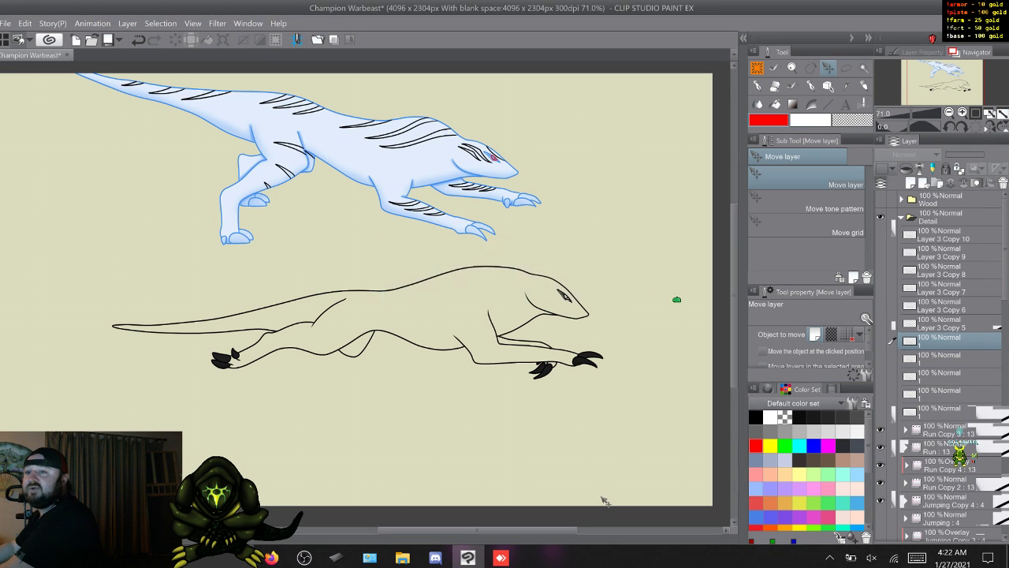
- Rename Layer 3 Copy 5 and Layer 3 Copy 6 to 1
key(alt+])
key(F9)
text(1)
key(Return)
key(alt+])
key(F9)
text(1)
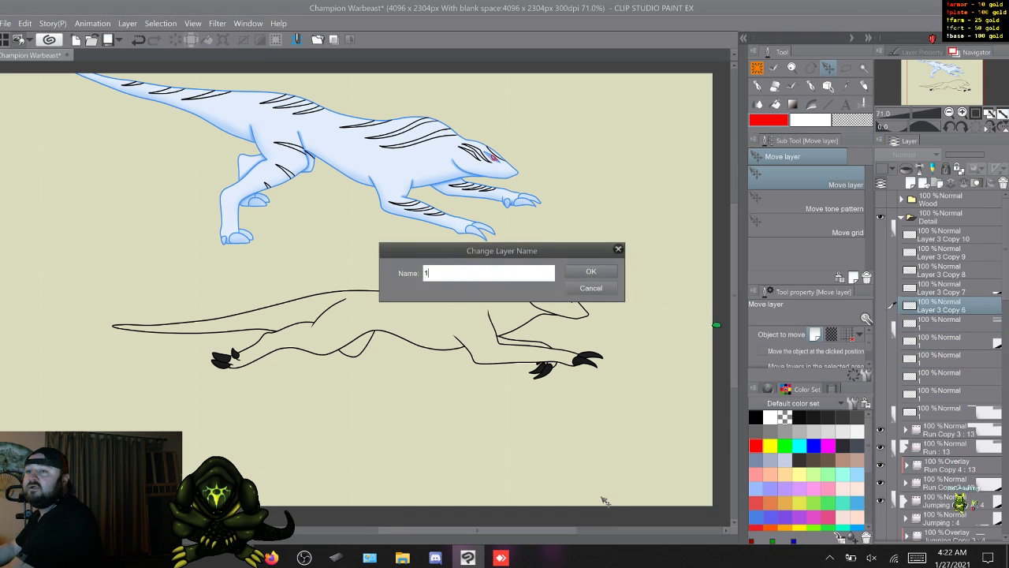
key(Return)
- Rename Layer 3 Copy 7 and Layer 3 Copy 8 to 1
key(alt+])
key(F9)
text(1)
key(Return)
key(alt+])
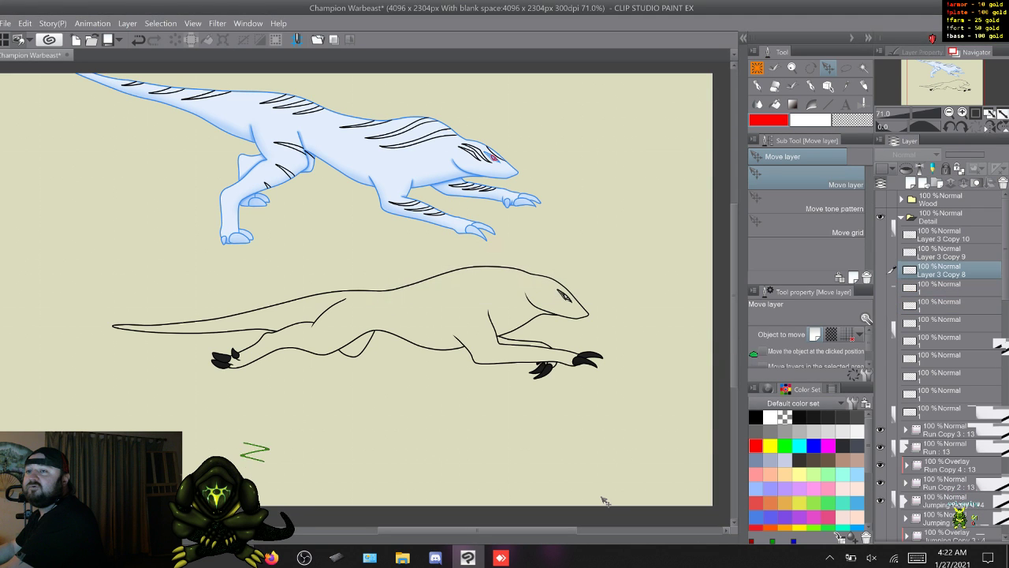
key(F9)
text(1)
key(Return)
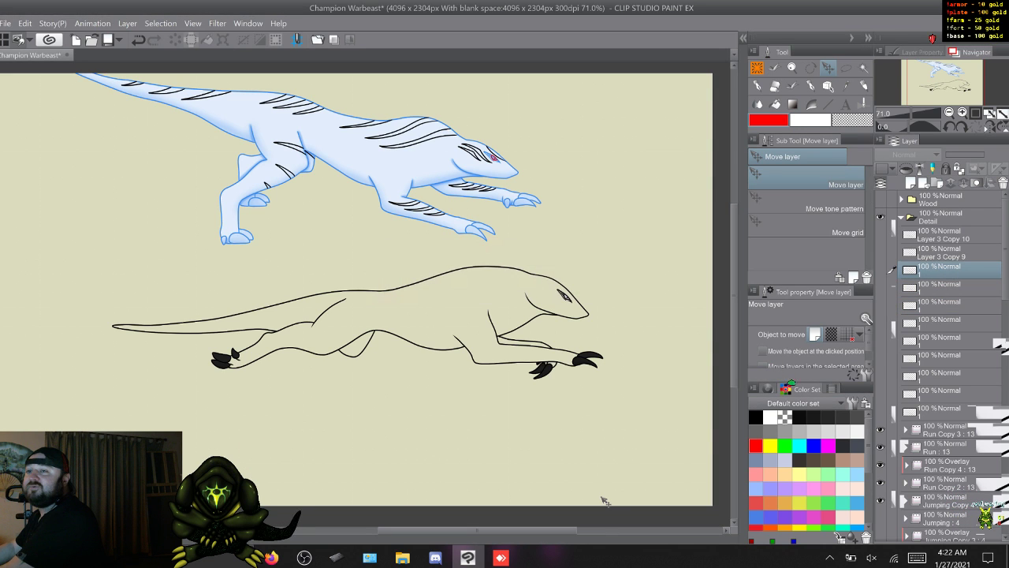
- Rename Layer 3 Copy 9 and Layer 3 Copy 10 to 1
key(alt+])
key(F9)
text(1)
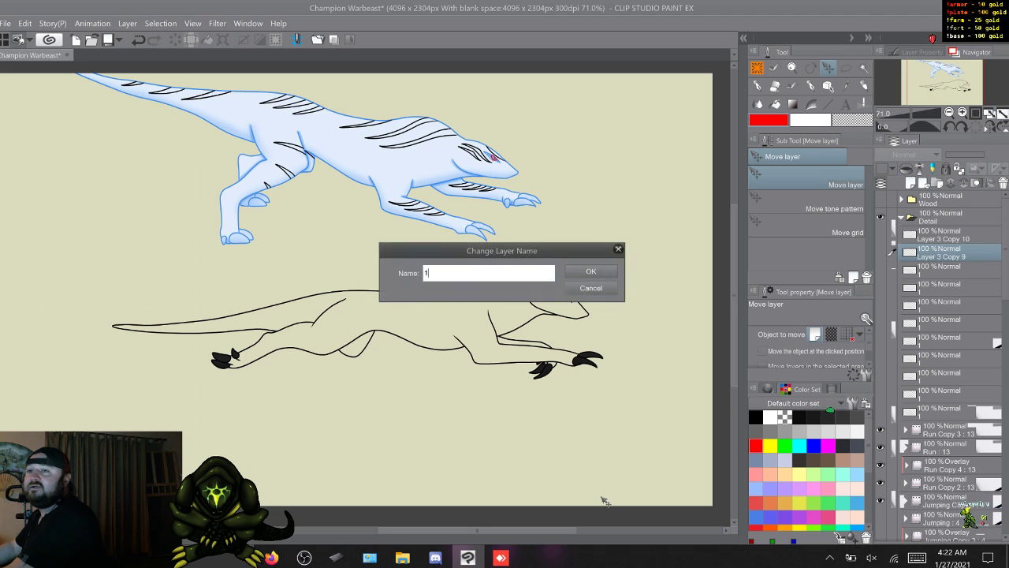
key(Return)
key(alt+])
key(F9)
text(1)
key(Return)
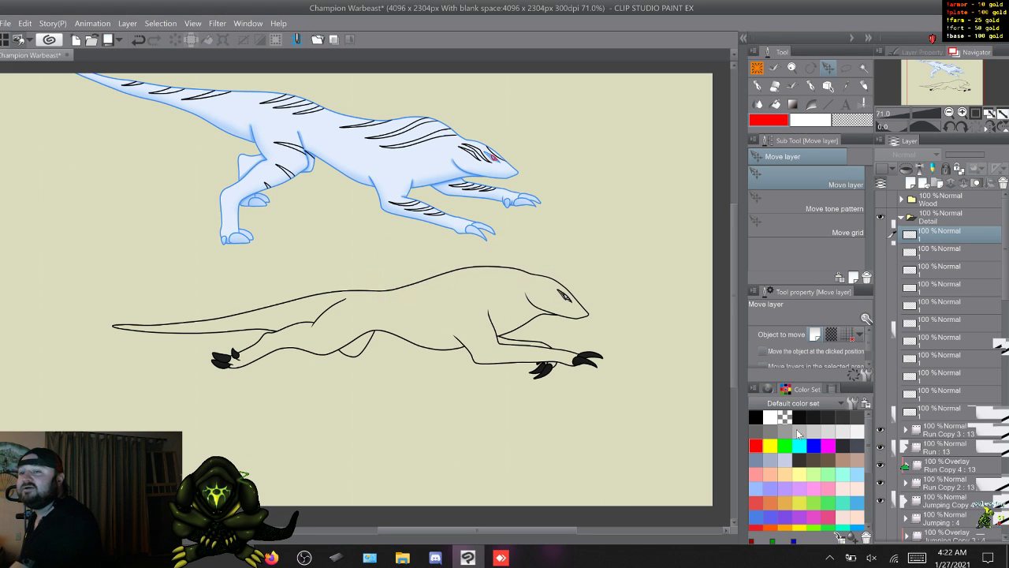
- Turn on the blue layer color effect for the Run folder, and hide the Run folders along with Jumping Copy 4
scroll(962, 418, down, 2)
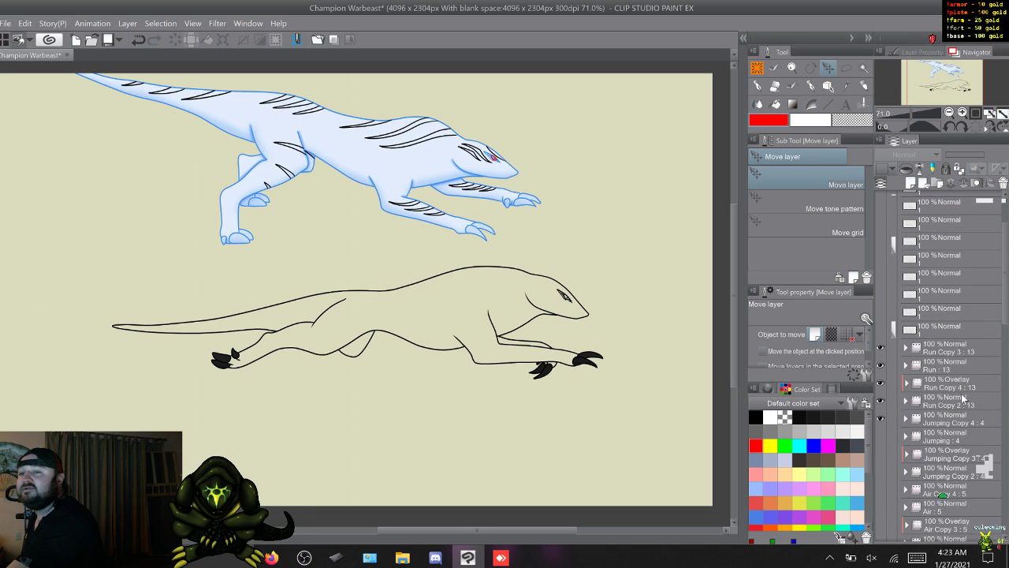
scroll(963, 398, up, 2)
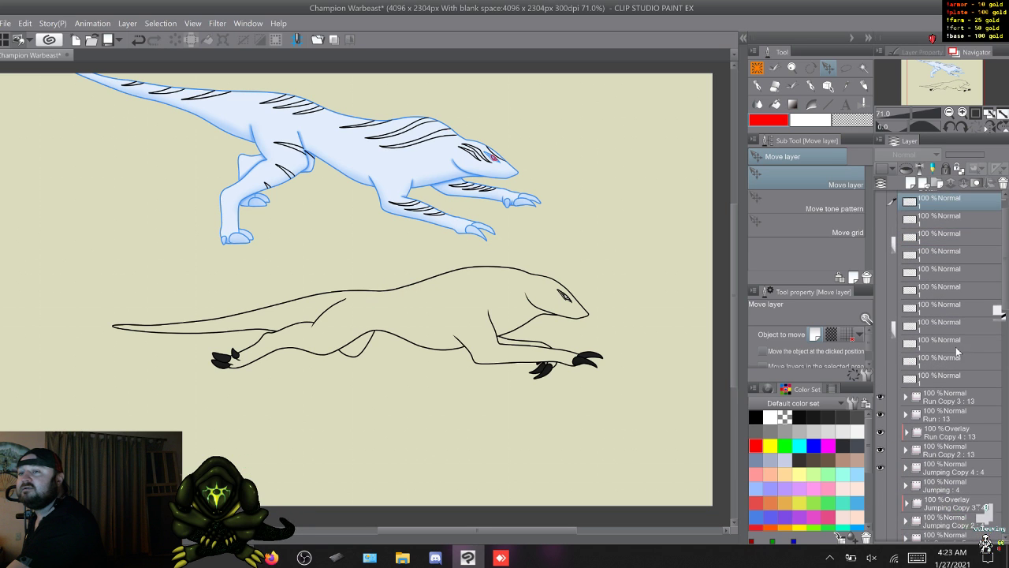
scroll(957, 351, up, 2)
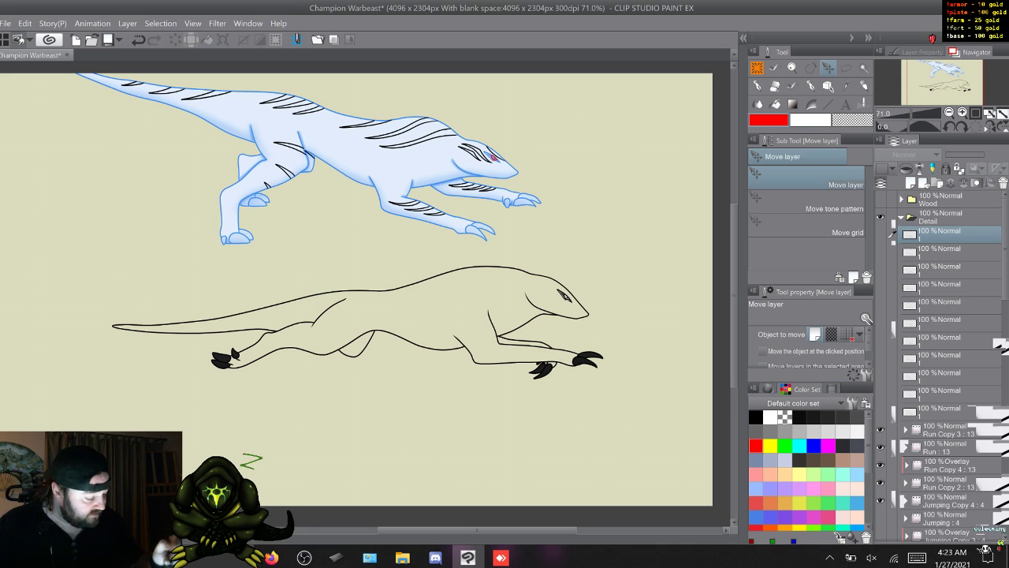
scroll(946, 362, down, 3)
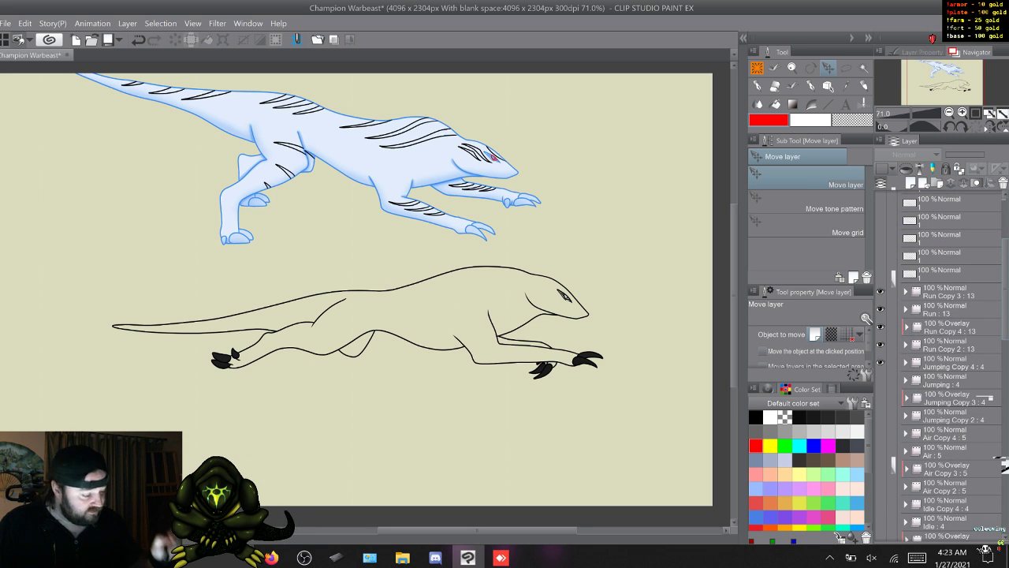
click(950, 309)
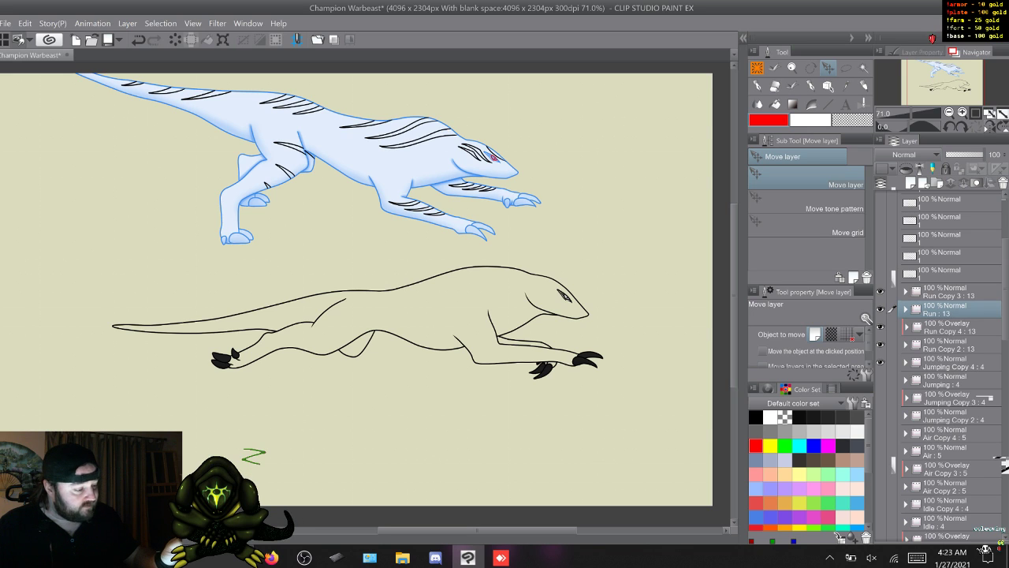
click(921, 52)
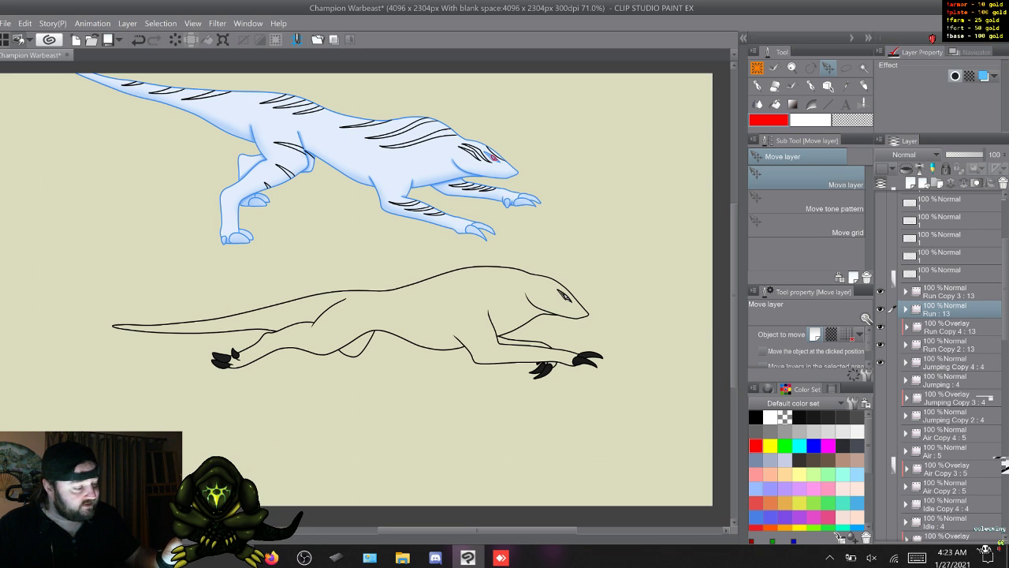
click(984, 76)
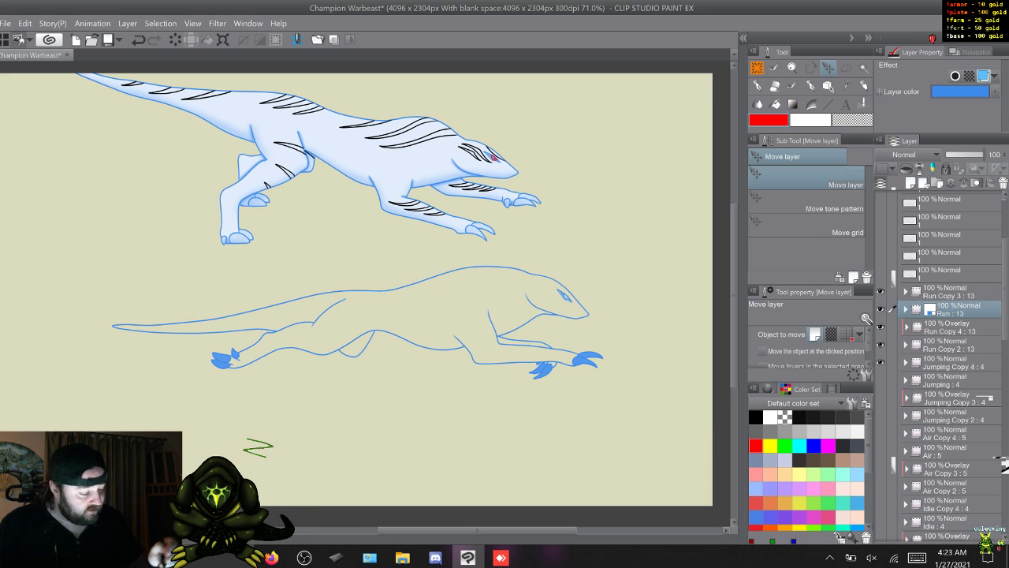
drag(881, 362, 881, 292)
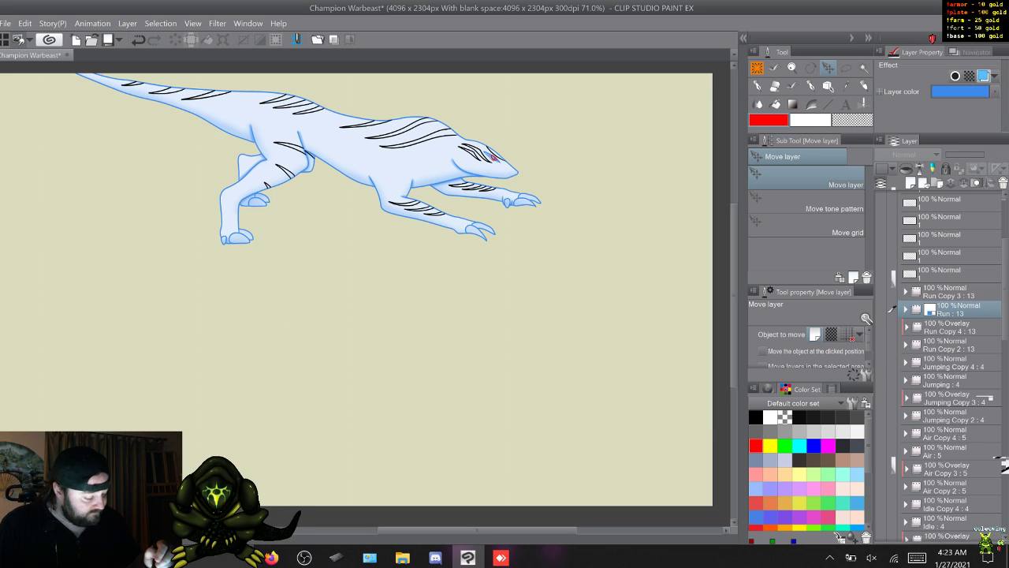
- Show the Jumping folders, turn on the blue layer color for the Jumping folder, and hide them again
click(880, 432)
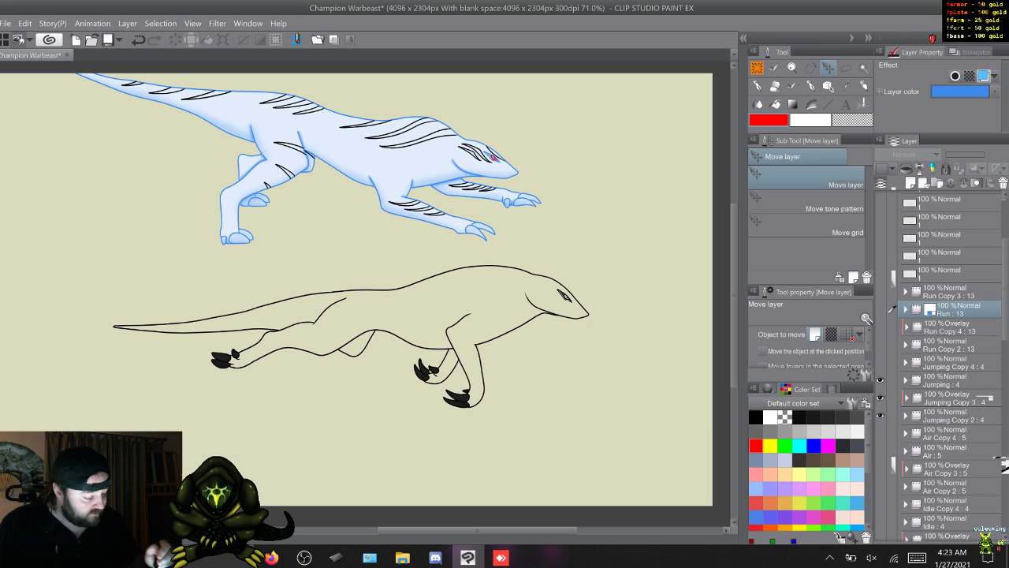
click(891, 380)
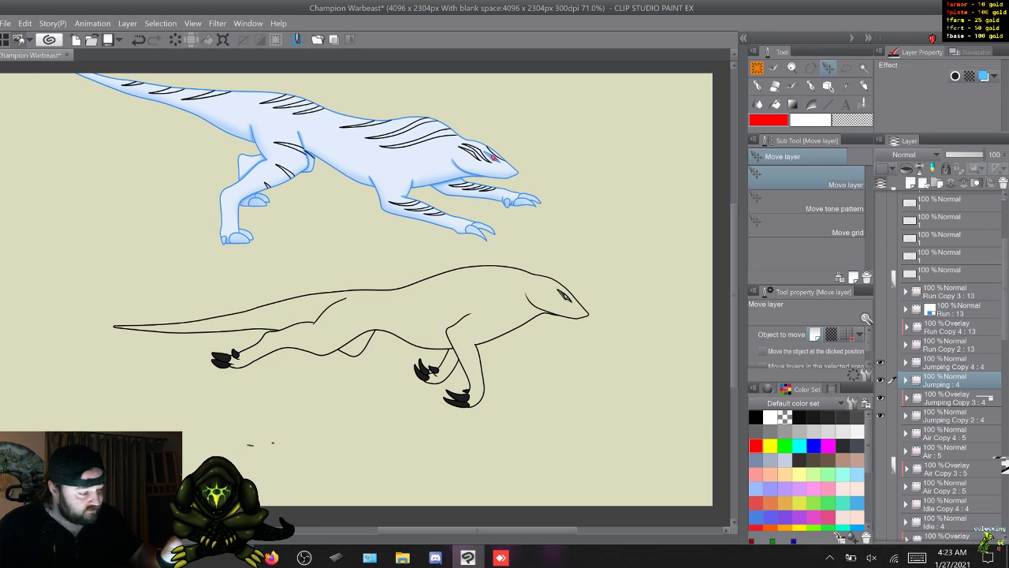
click(984, 76)
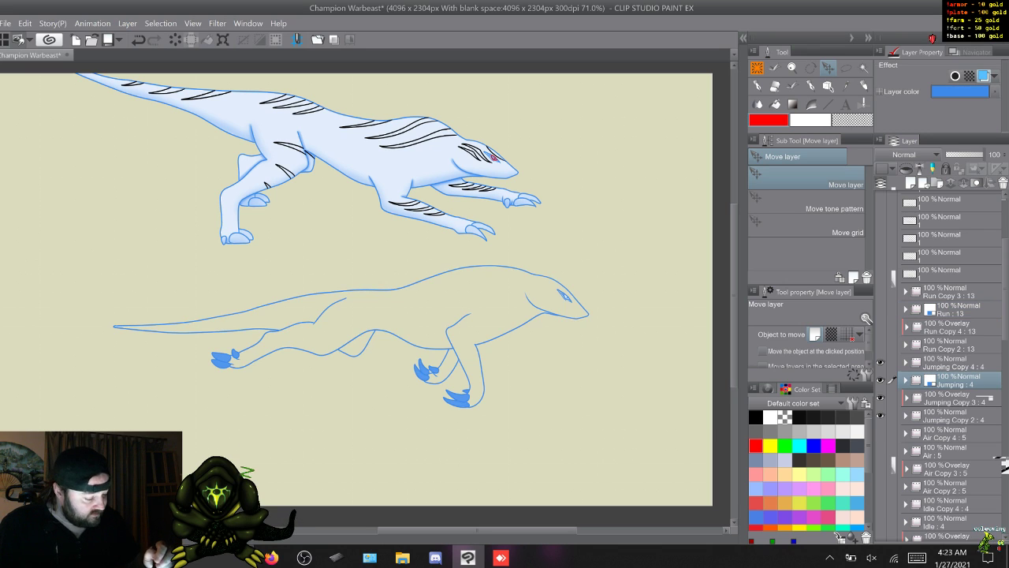
drag(881, 362, 880, 415)
- Show the Air folder, give its line art the blue layer color, and hide it again
drag(1005, 290, 1005, 332)
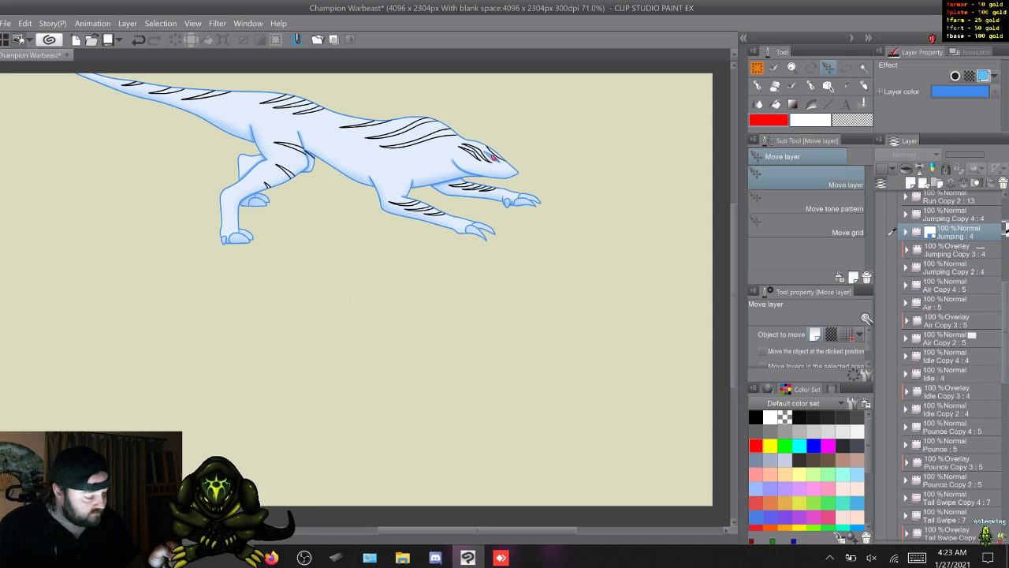
click(946, 302)
click(880, 302)
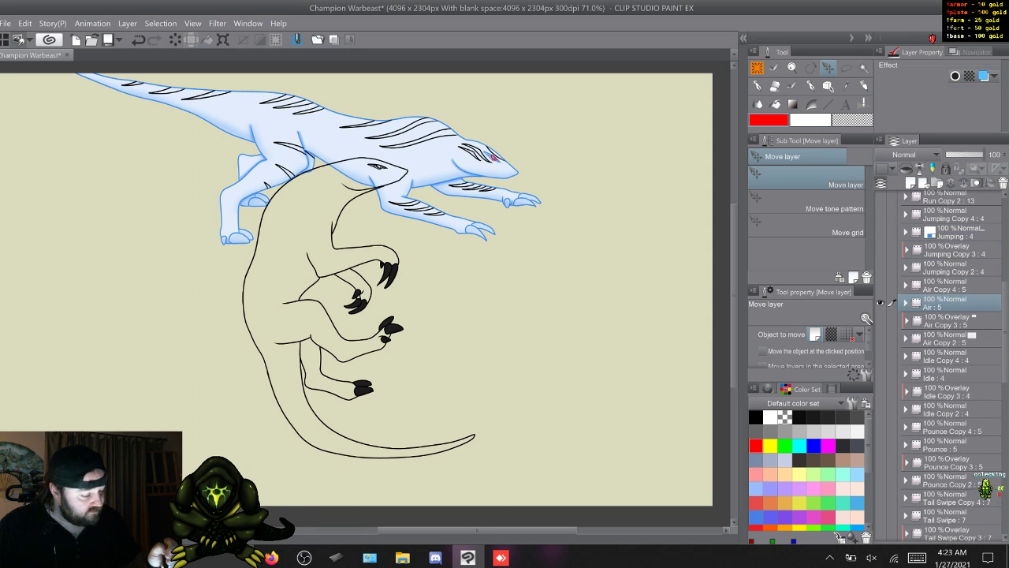
click(984, 76)
click(880, 302)
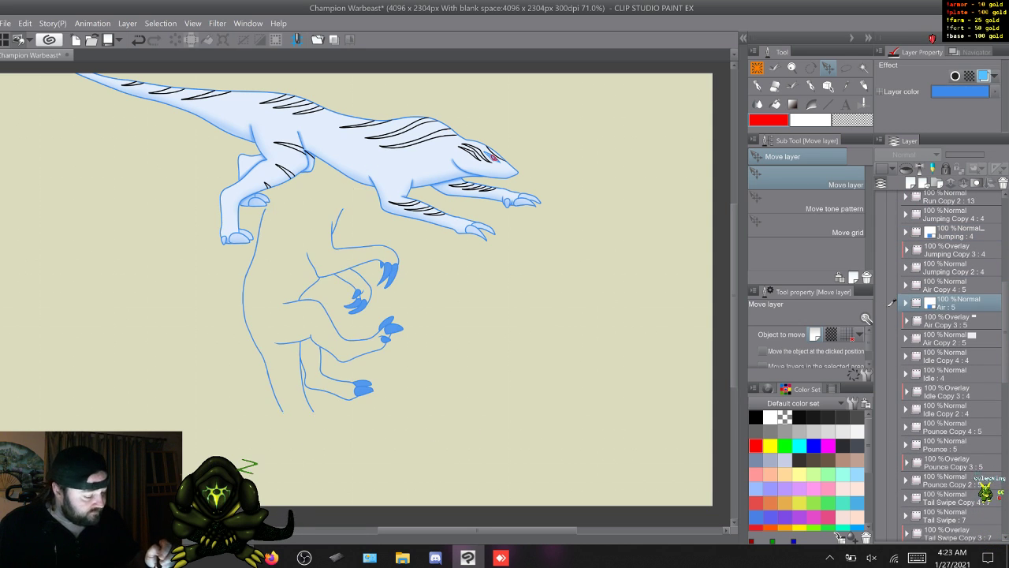
- Show the Idle folder, give its line art the blue layer color, and hide it again
click(881, 373)
click(945, 373)
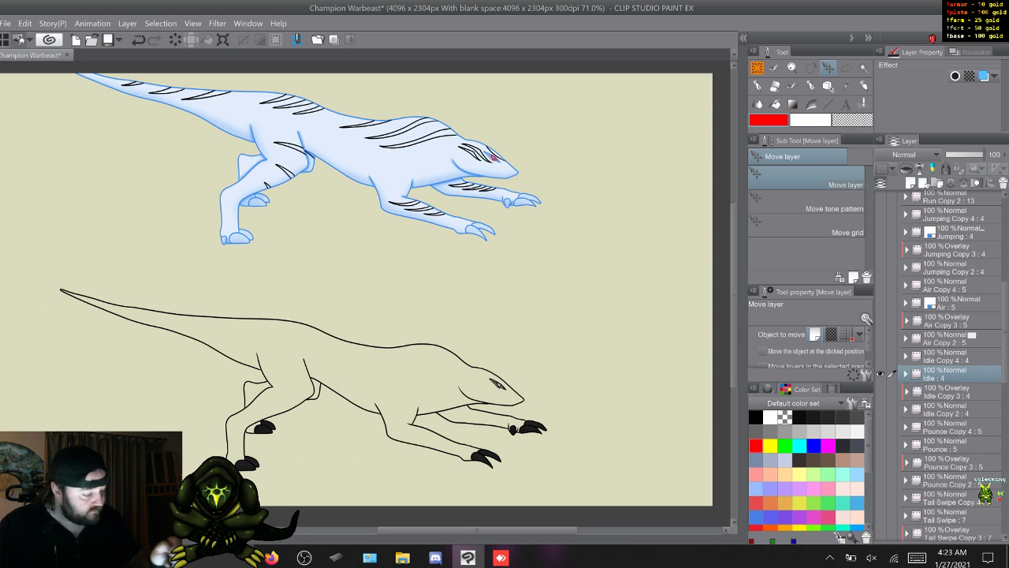
click(983, 76)
scroll(946, 362, down, 5)
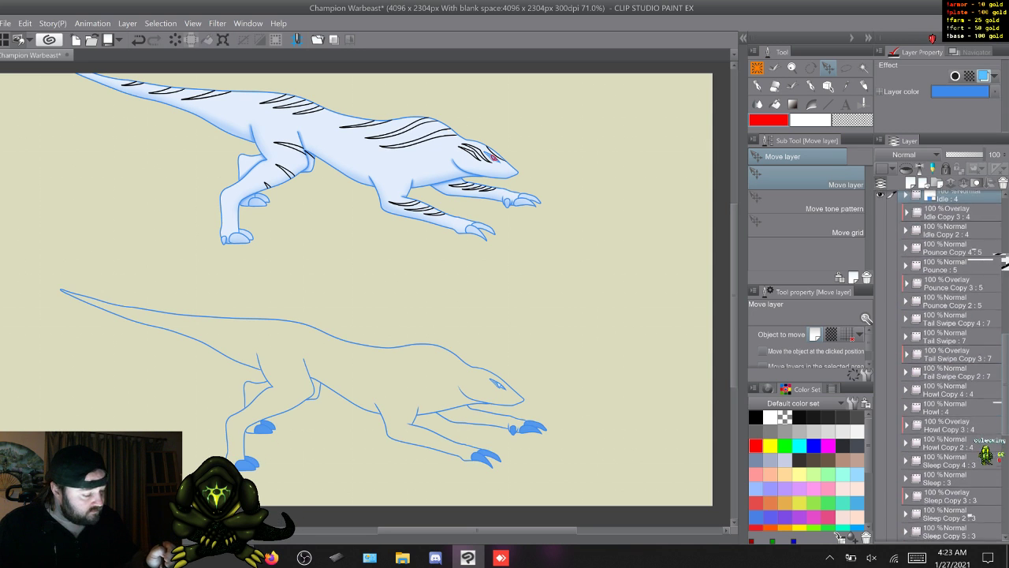
click(880, 194)
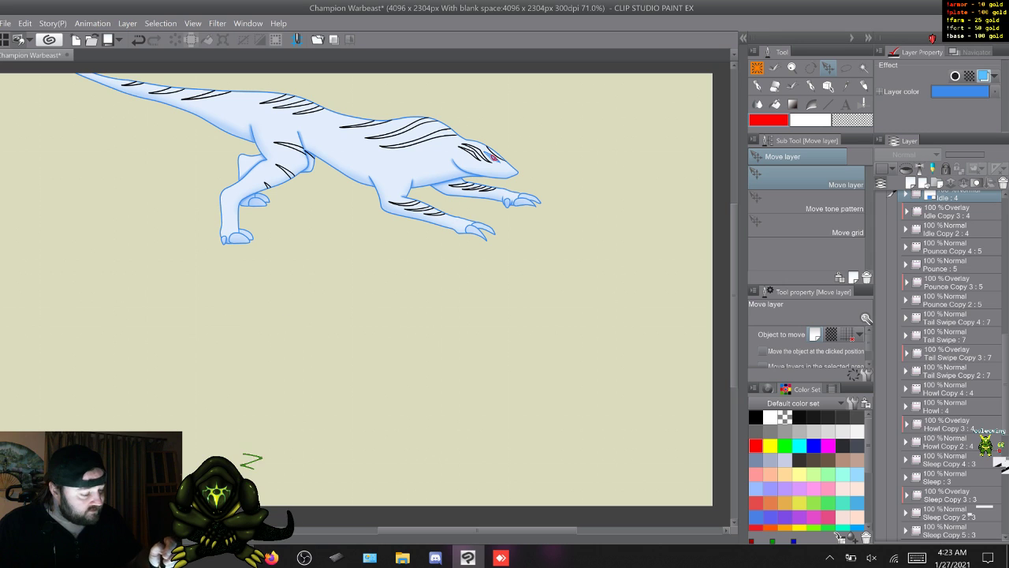
- Show the Pounce folder, give its line art the blue layer color, and hide it again
click(881, 264)
click(946, 264)
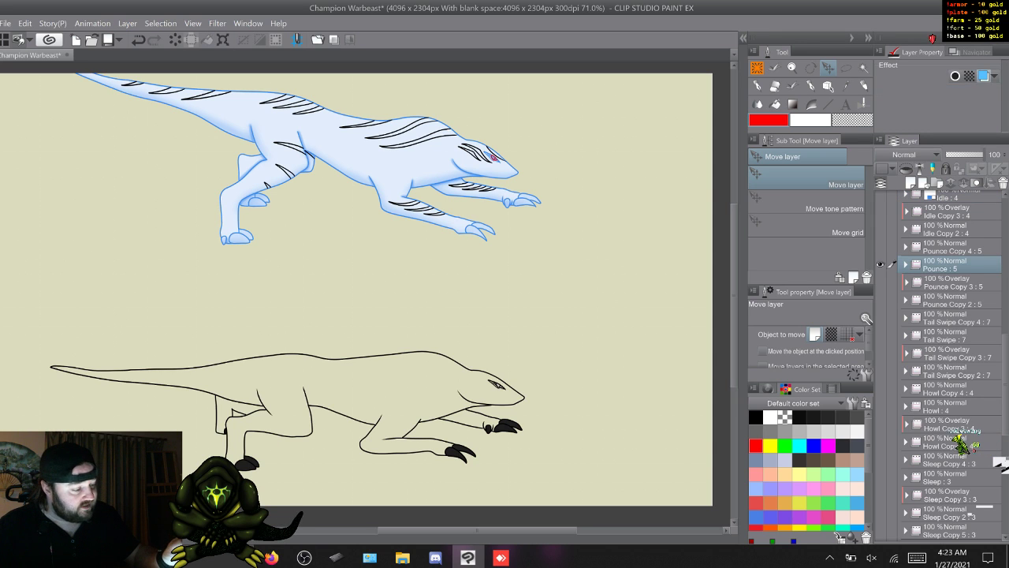
click(984, 76)
click(880, 264)
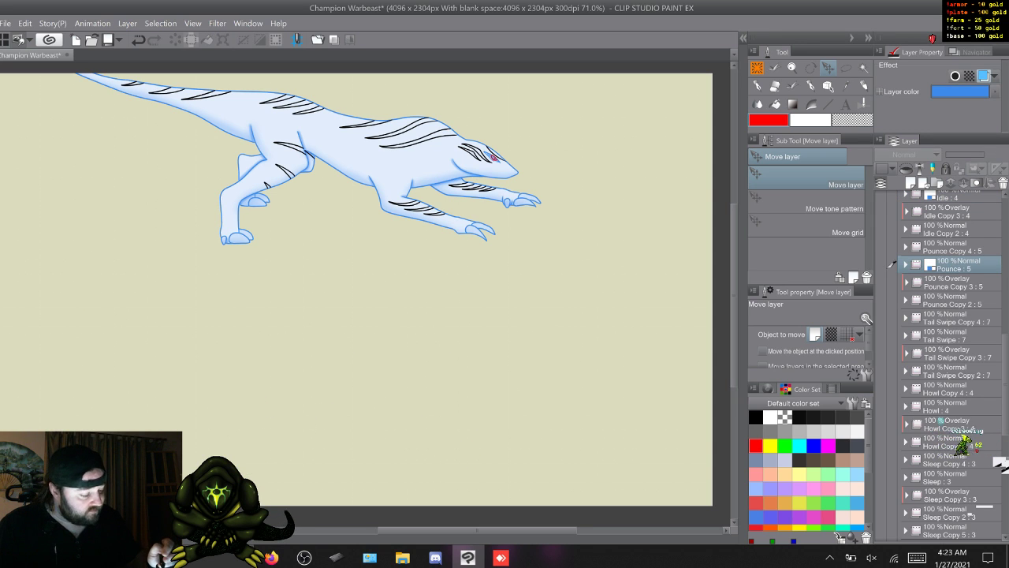
- Show the Tail Swipe folder and give its line art the blue layer color
click(881, 334)
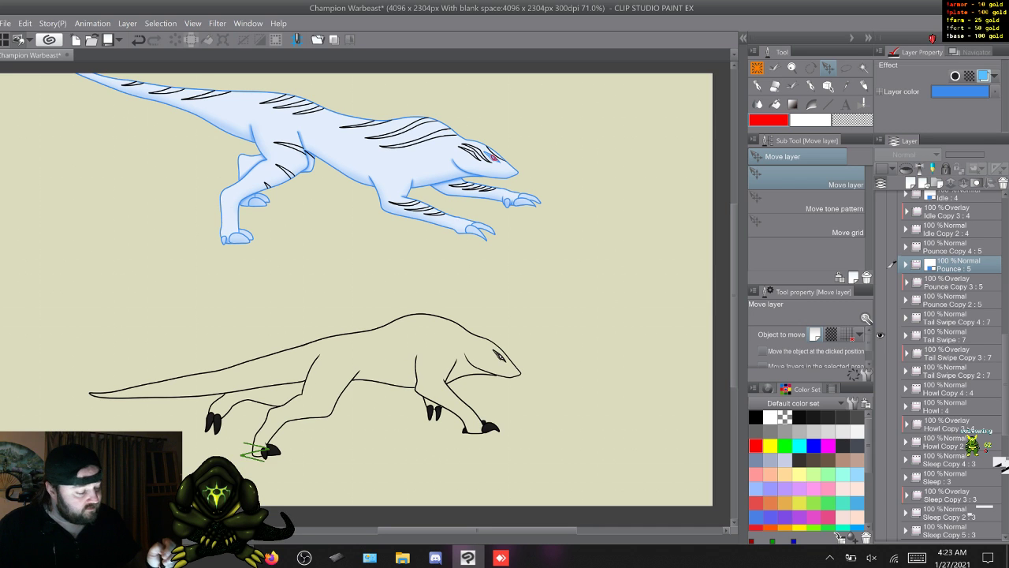
click(892, 334)
click(984, 75)
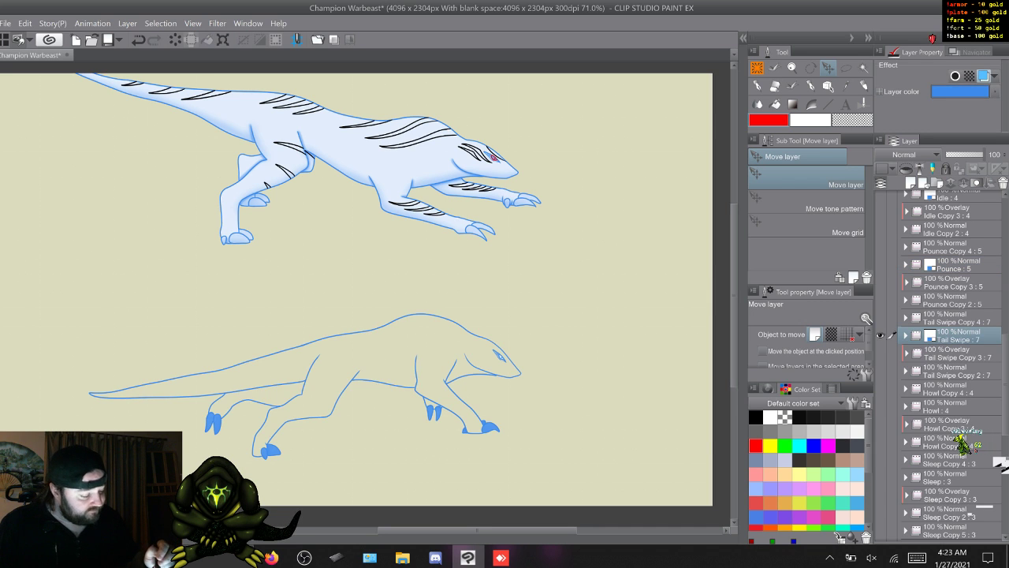
- Show the Howl folder, give its line art the blue layer color, and hide it again
click(880, 406)
click(950, 406)
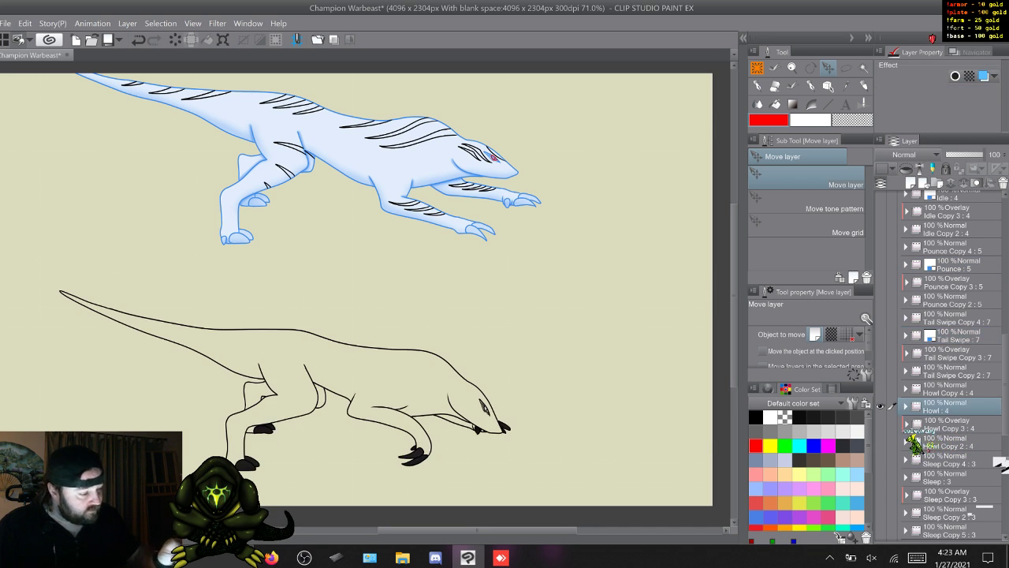
click(984, 76)
scroll(953, 441, down, 5)
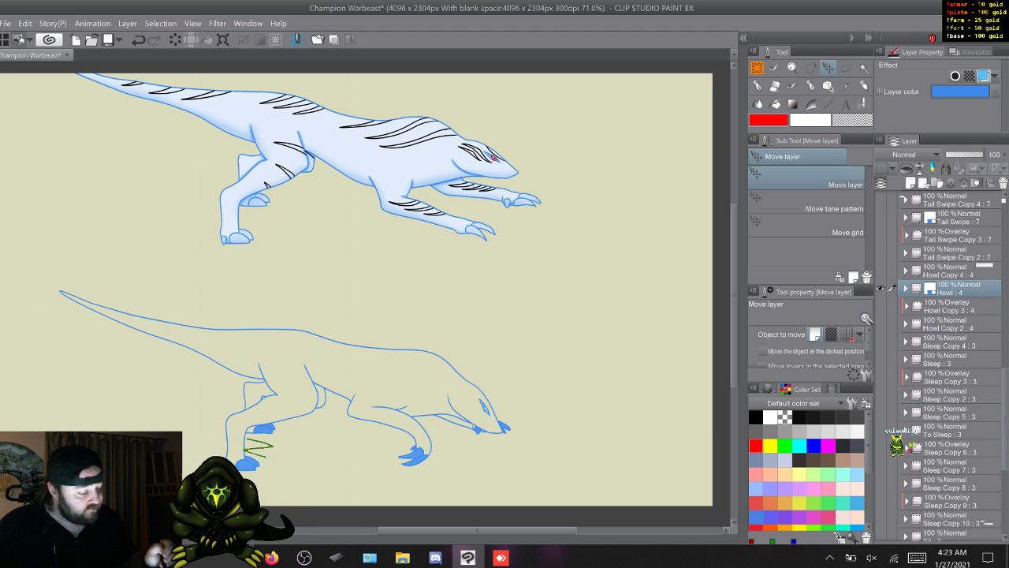
click(880, 288)
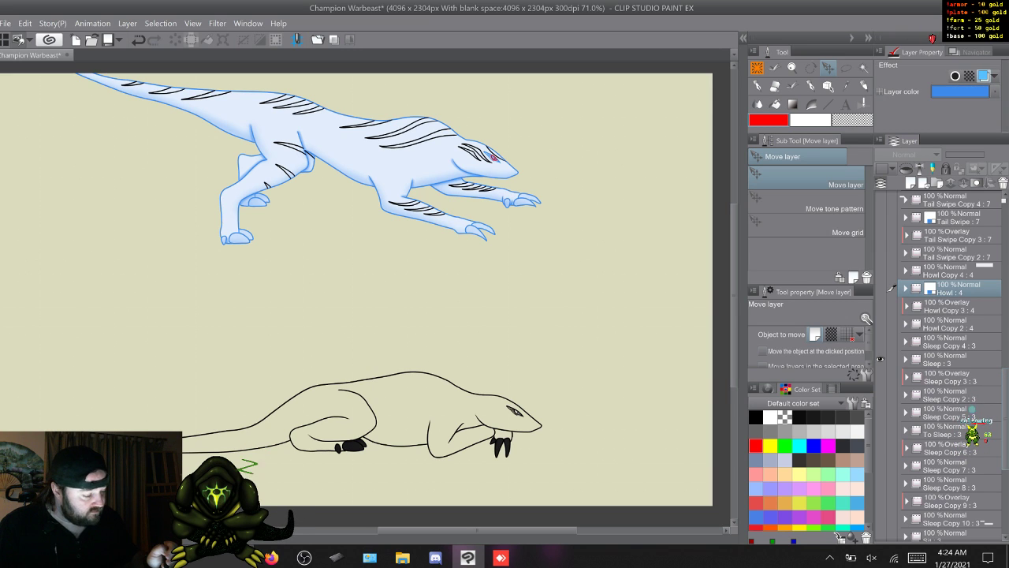
- Turn on the blue layer color for the Sleep and To Sleep folders, hiding Sleep before working on To Sleep
click(954, 359)
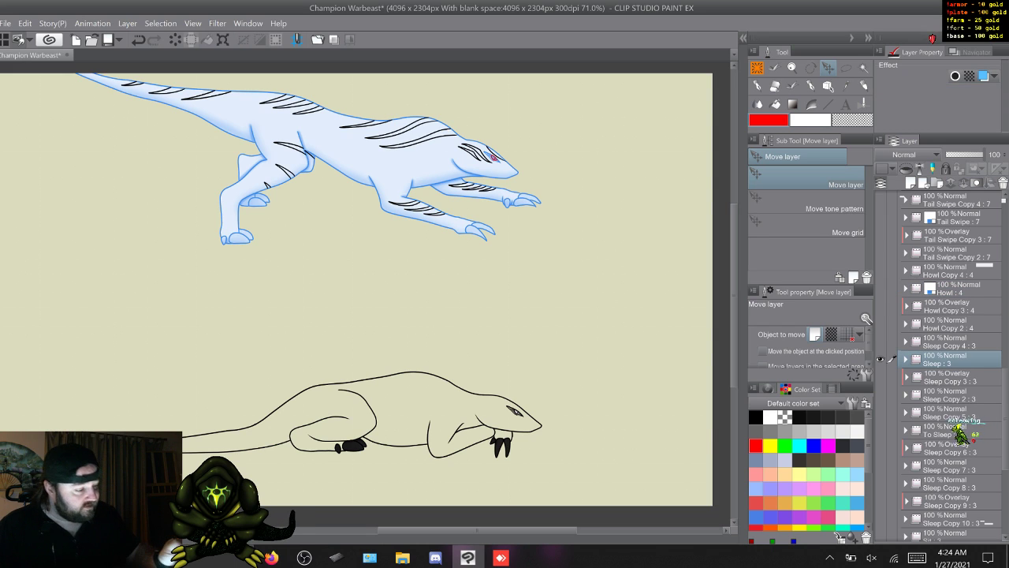
click(982, 76)
click(879, 358)
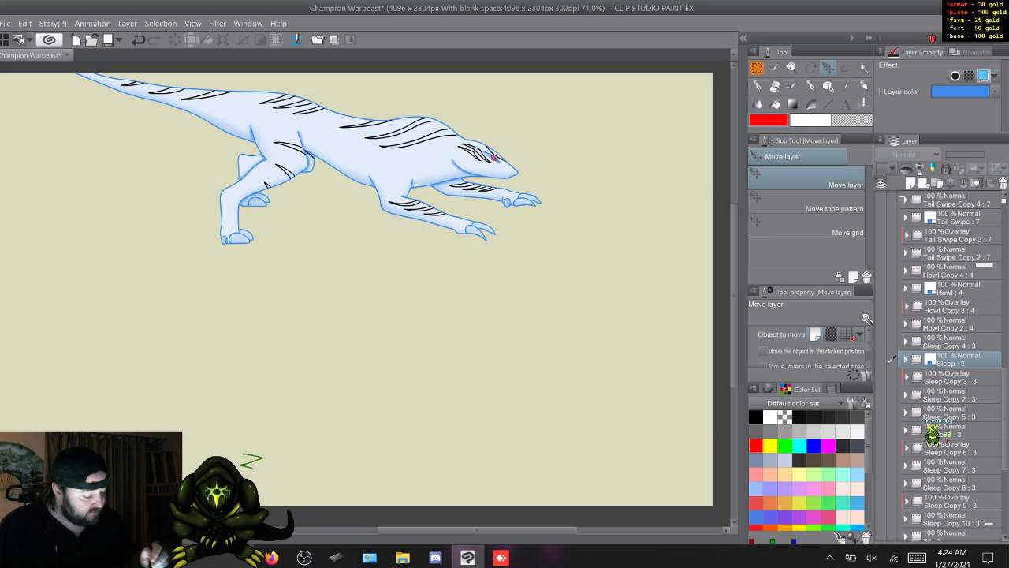
click(937, 430)
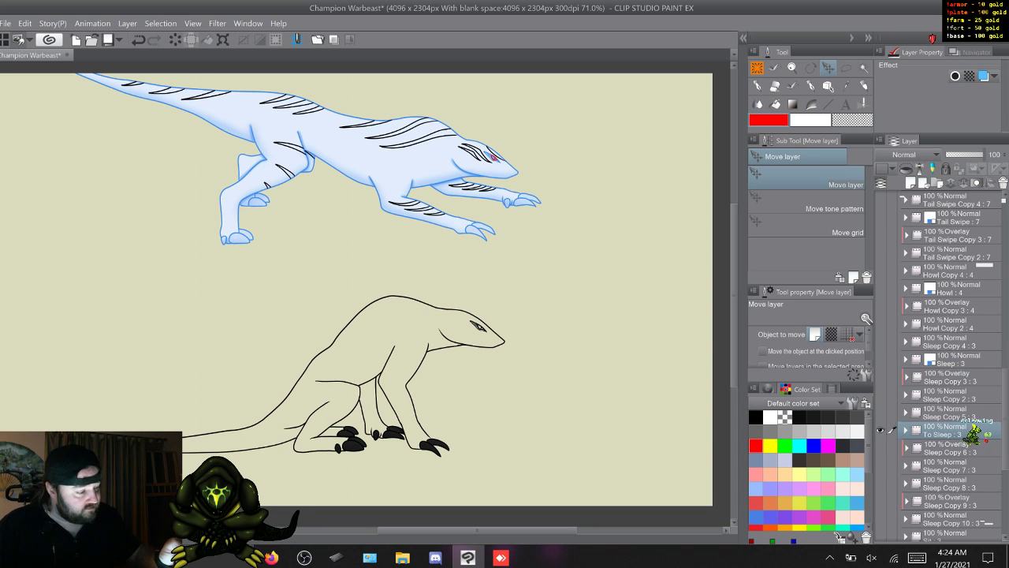
click(983, 76)
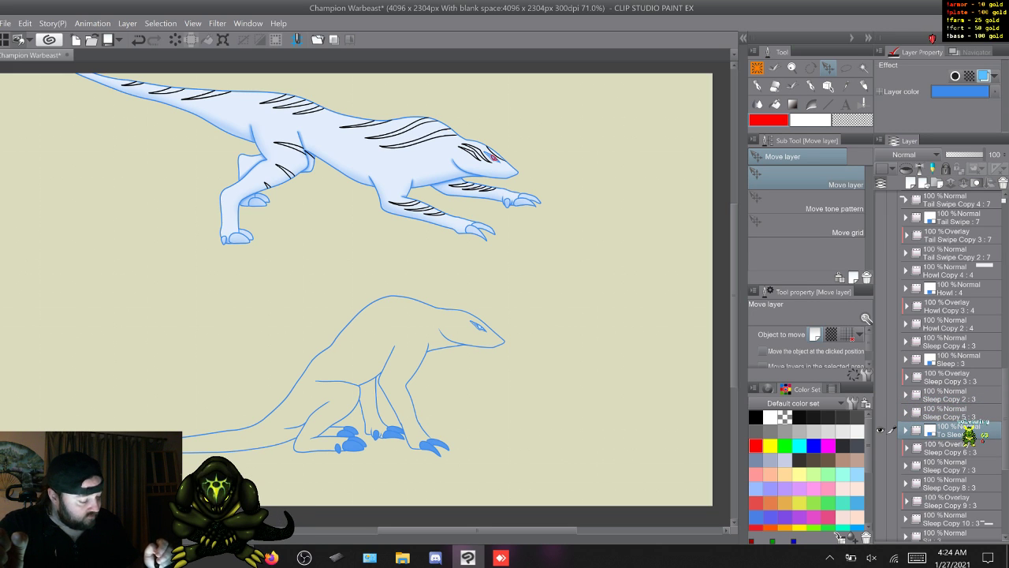
- Move the Sit folder up in the layer stack to between Sleep Copy 8 and Sleep Copy 9
scroll(946, 363, down, 1)
scroll(946, 363, down, 5)
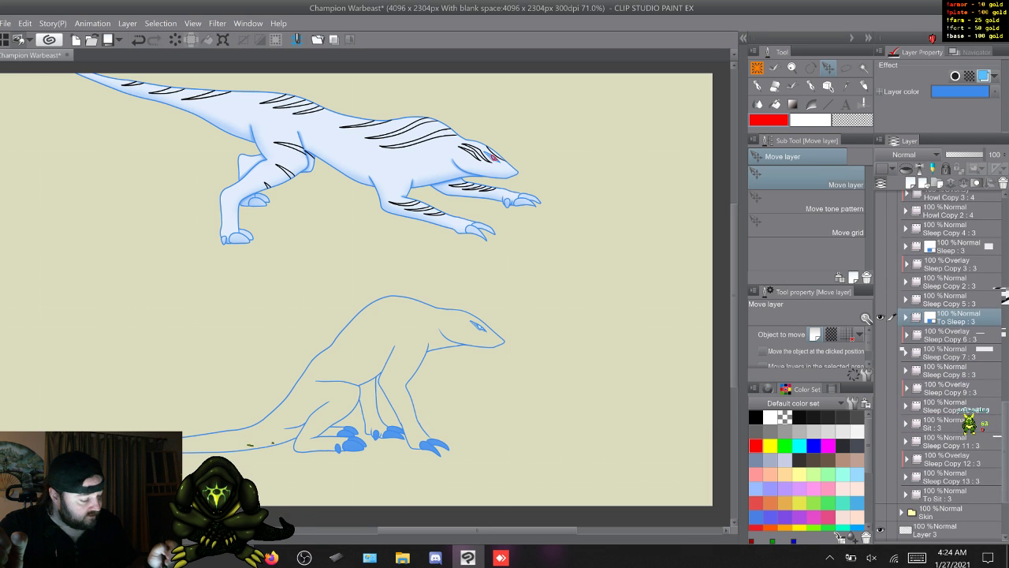
click(950, 369)
drag(950, 423, 968, 386)
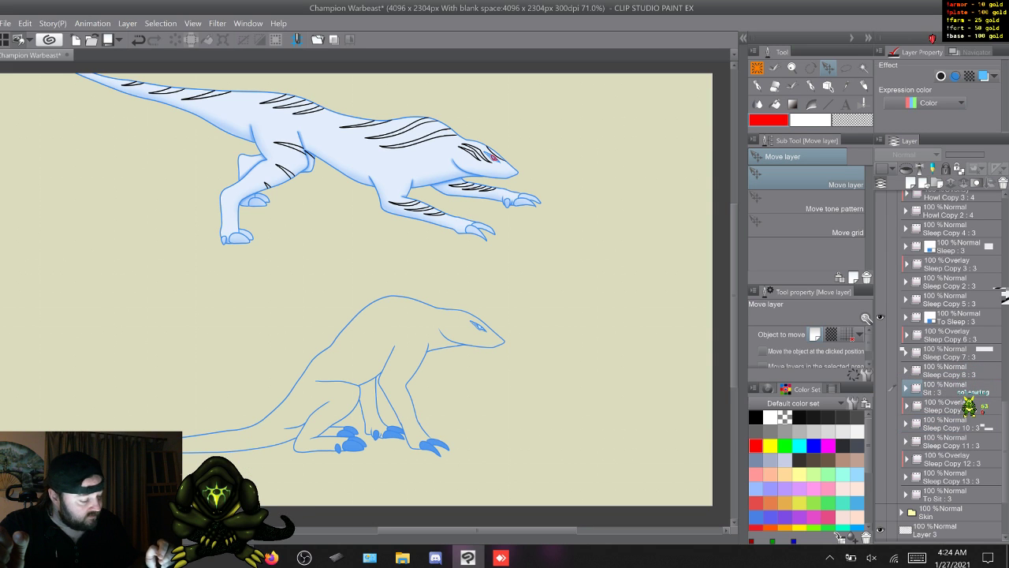
- Turn on the blue layer color for the Sit folder and leave both Sit and To Sleep hidden
click(950, 389)
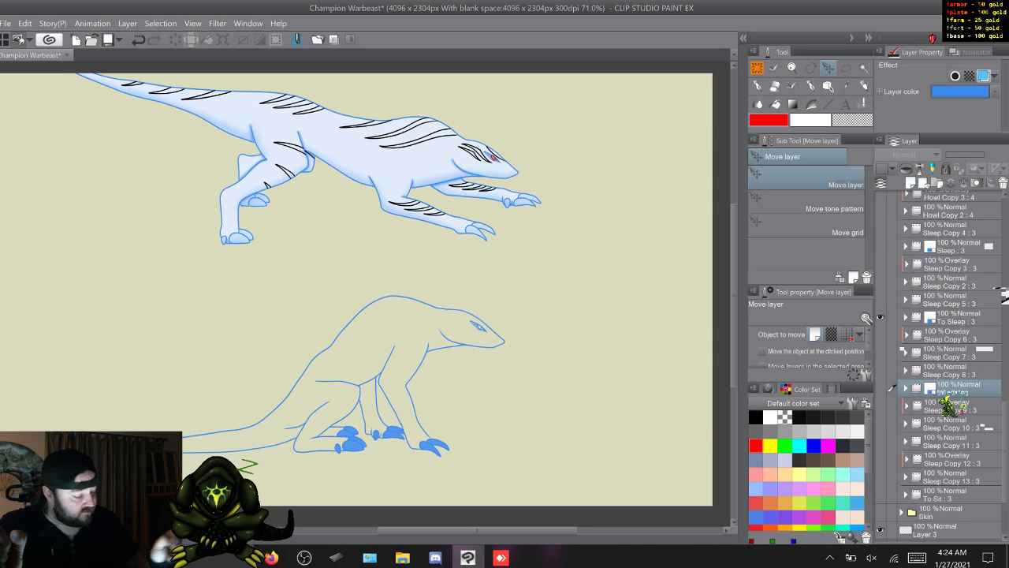
click(881, 388)
click(881, 388)
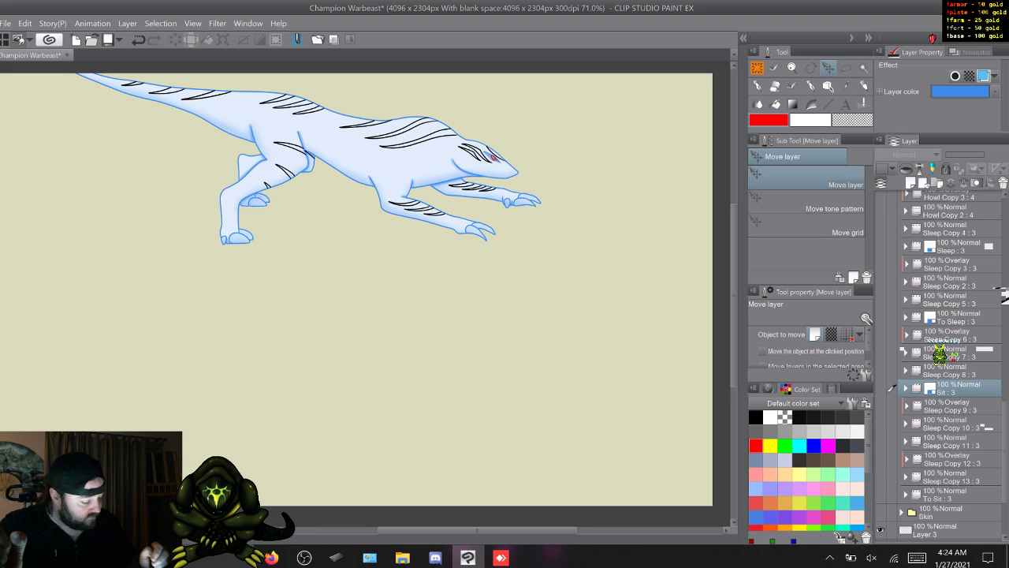
- Move the To Sit folder between Sleep Copy 11 and Sleep Copy 12, and give its line art the blue layer color
click(892, 495)
drag(892, 494, 892, 458)
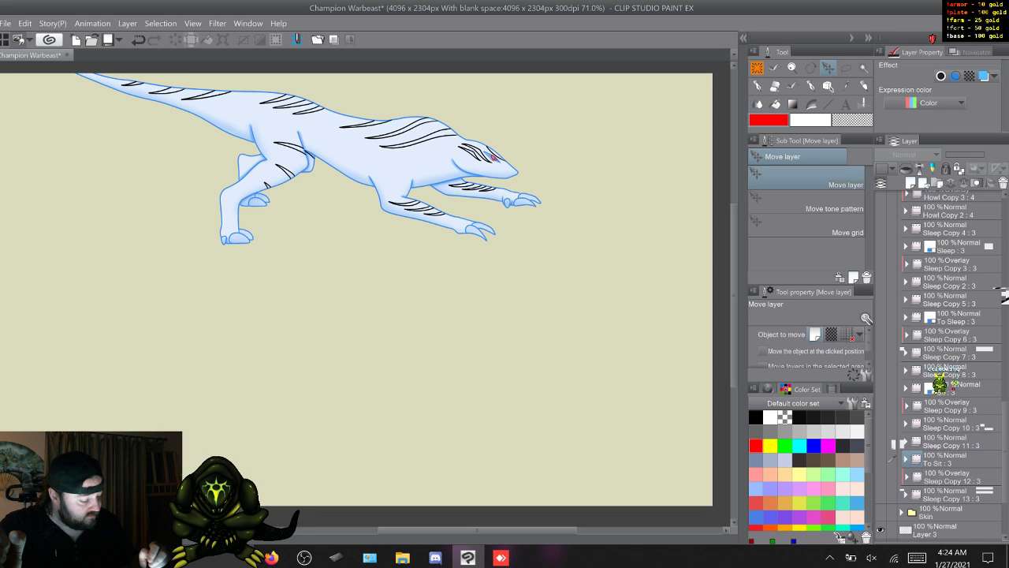
click(881, 458)
click(959, 459)
click(983, 75)
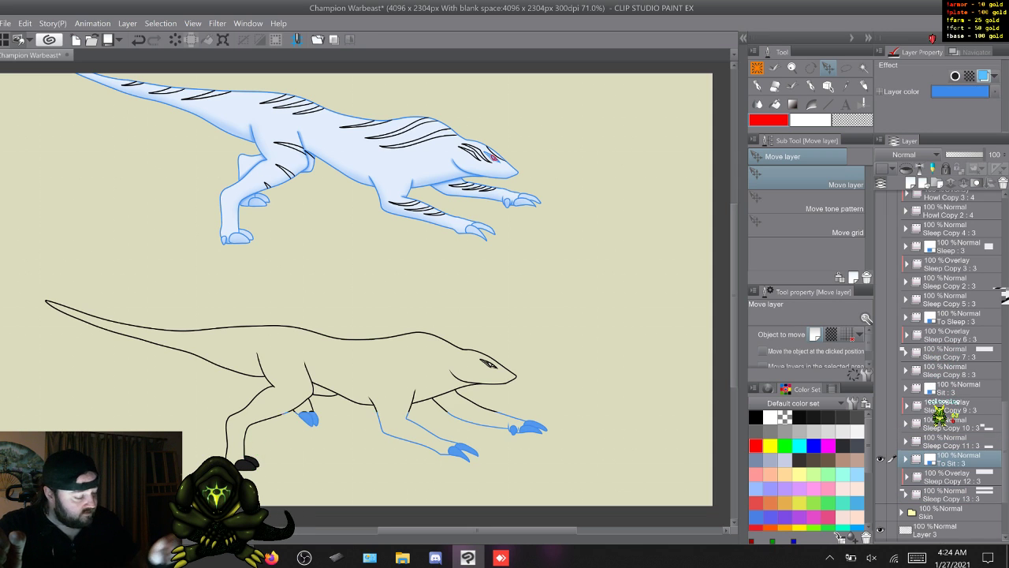
click(880, 458)
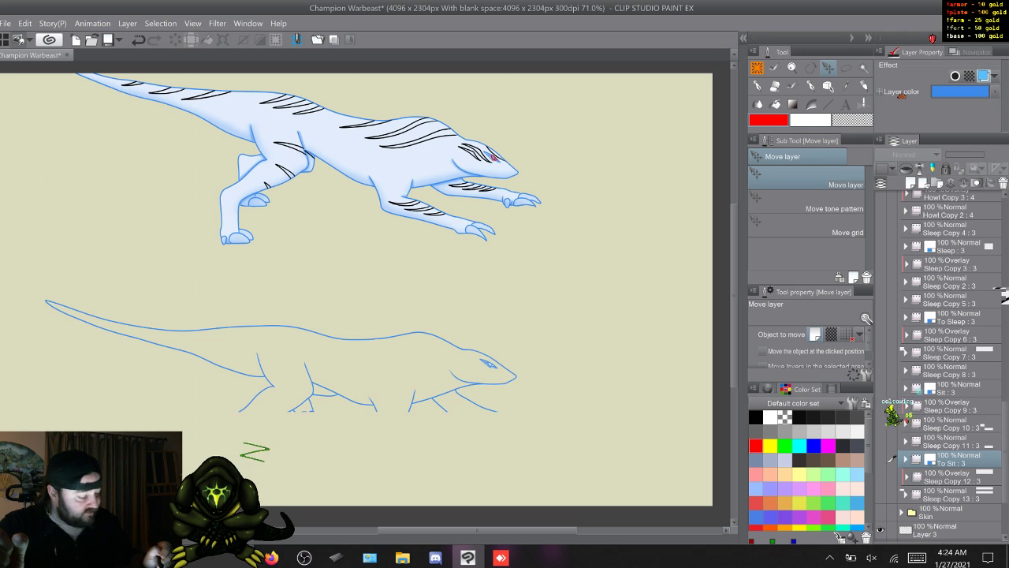
- Show the Run and Run Copy 3 folders in the Detail group and expand Run Copy 3 to list its frames
scroll(946, 365, up, 2)
scroll(954, 363, up, 5)
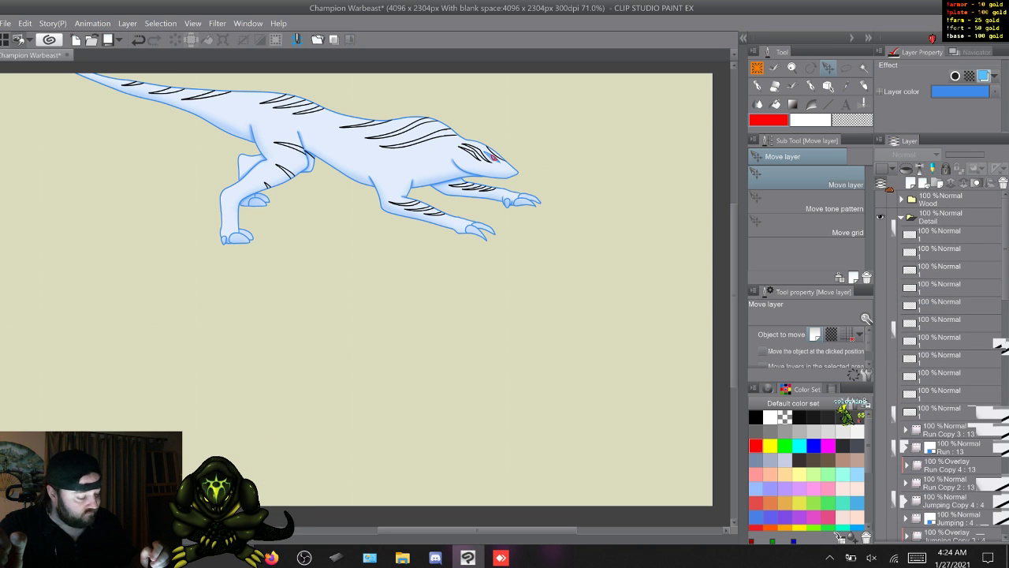
click(881, 447)
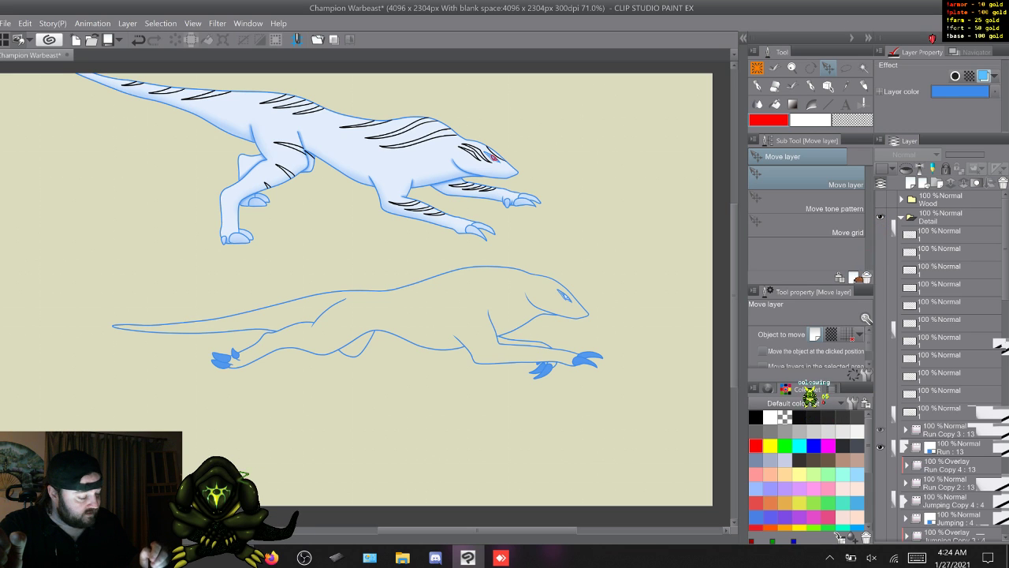
click(905, 430)
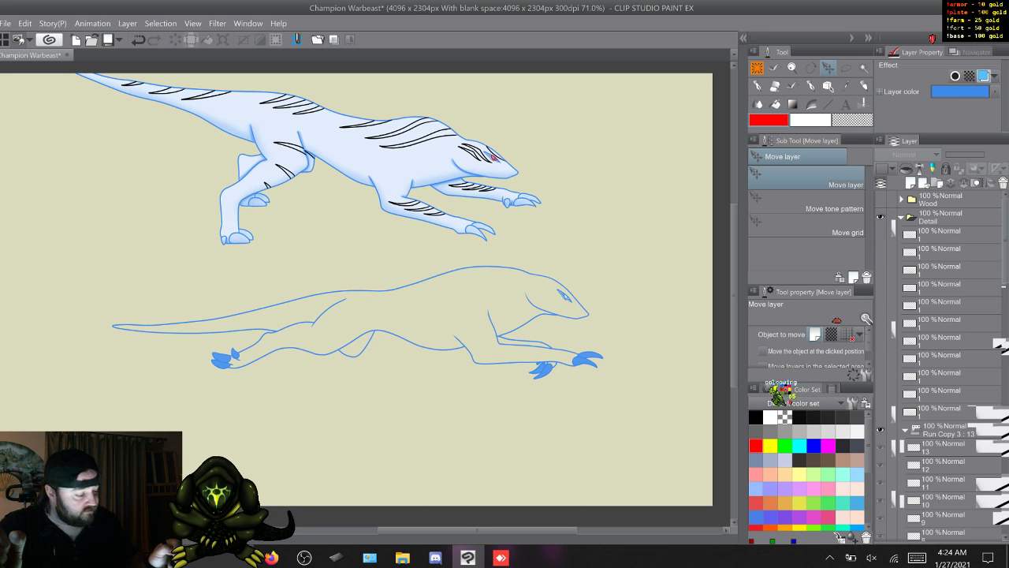
scroll(946, 362, down, 5)
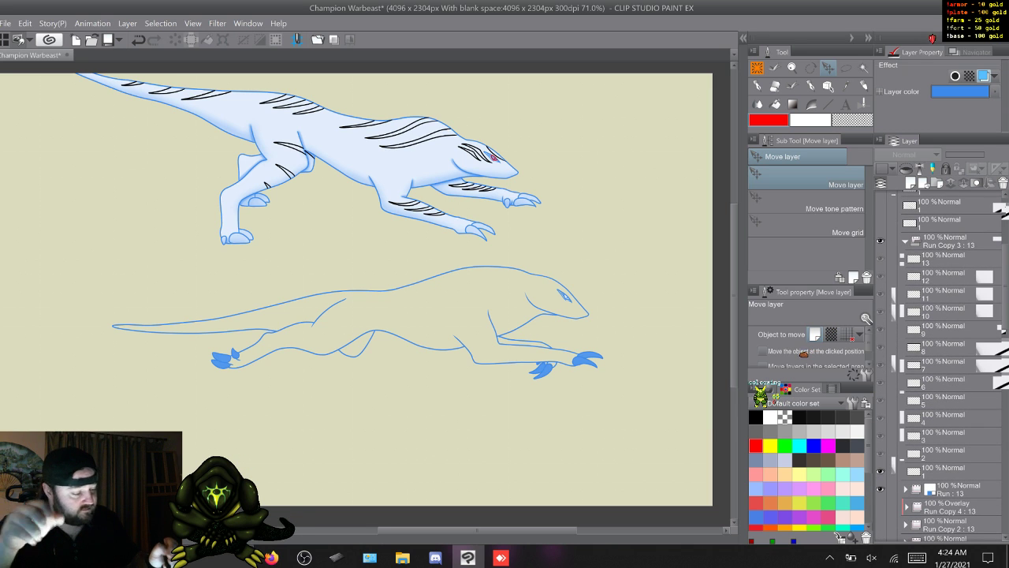
- Delete all frame layers, 1 through 13, from the Run Copy 3 folder
click(946, 258)
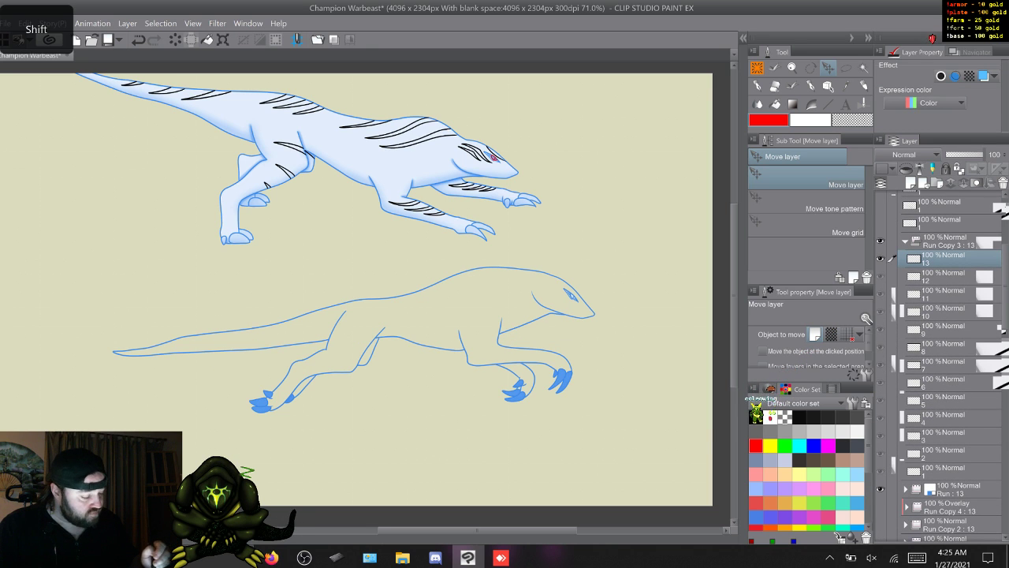
shift+click(945, 472)
right_click(946, 365)
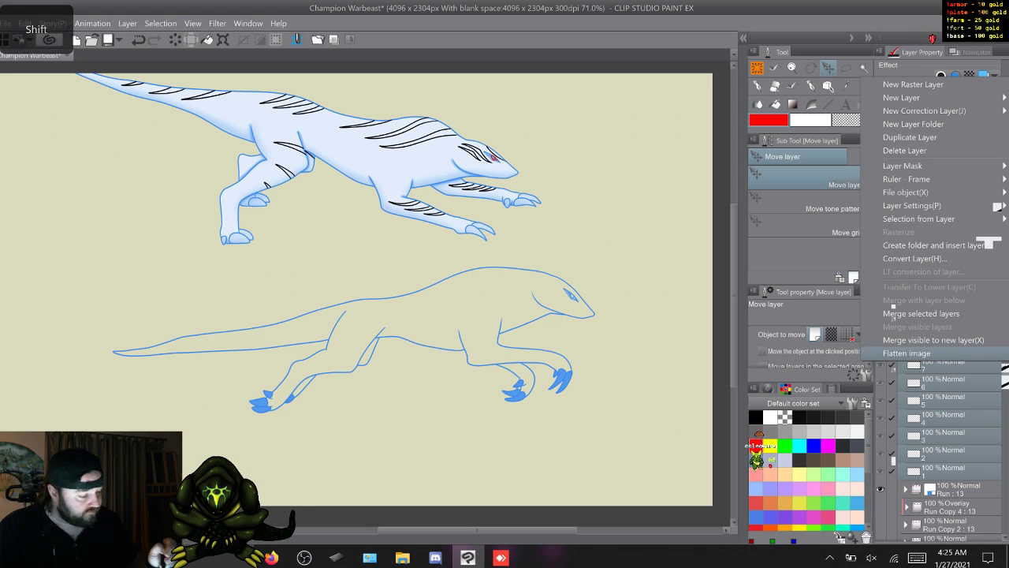
click(938, 150)
- Move one stripe detail layer named 1 into Run Copy 3 and duplicate it to fill frames 1 to 13
drag(946, 223, 946, 248)
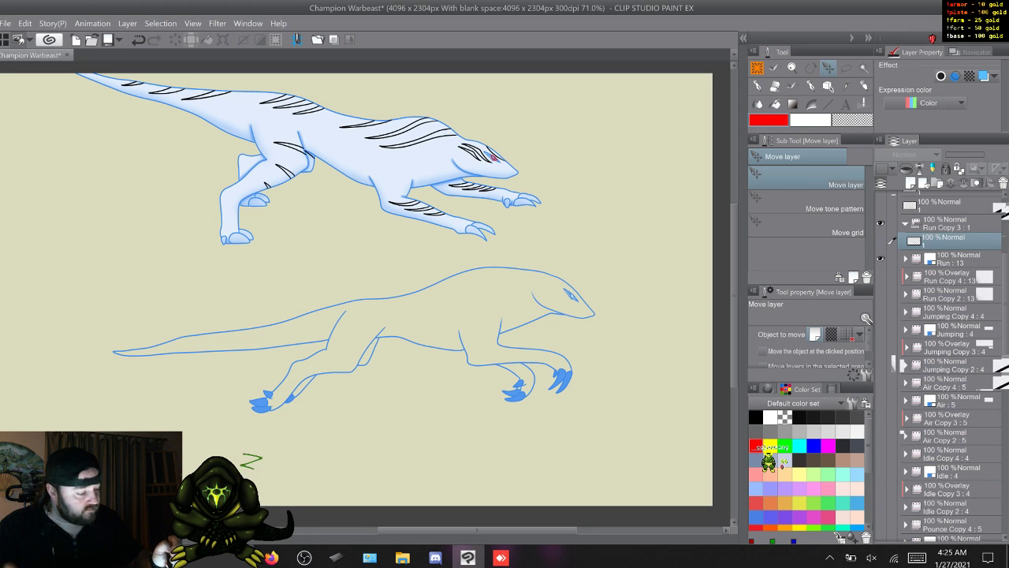
key(Right)
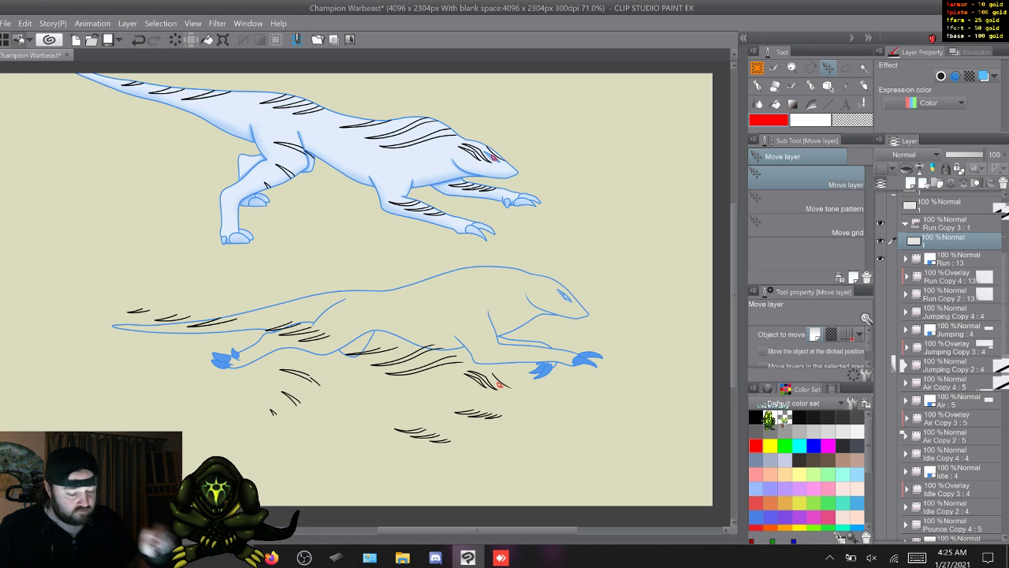
key(F9)
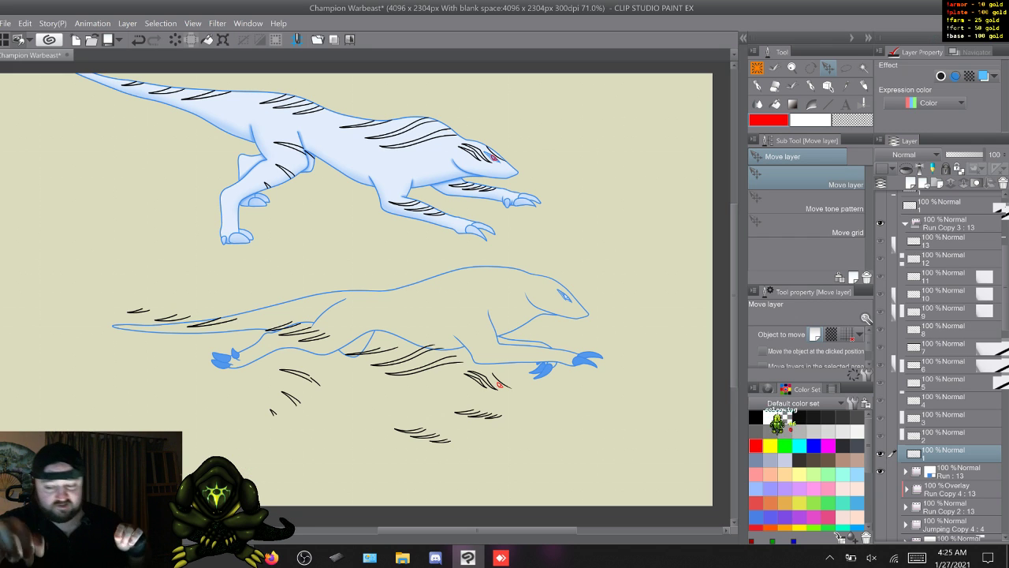
- Set the drawing color to black and move frame 1's stripes so the red eye sits on the running beast's eye
key(p)
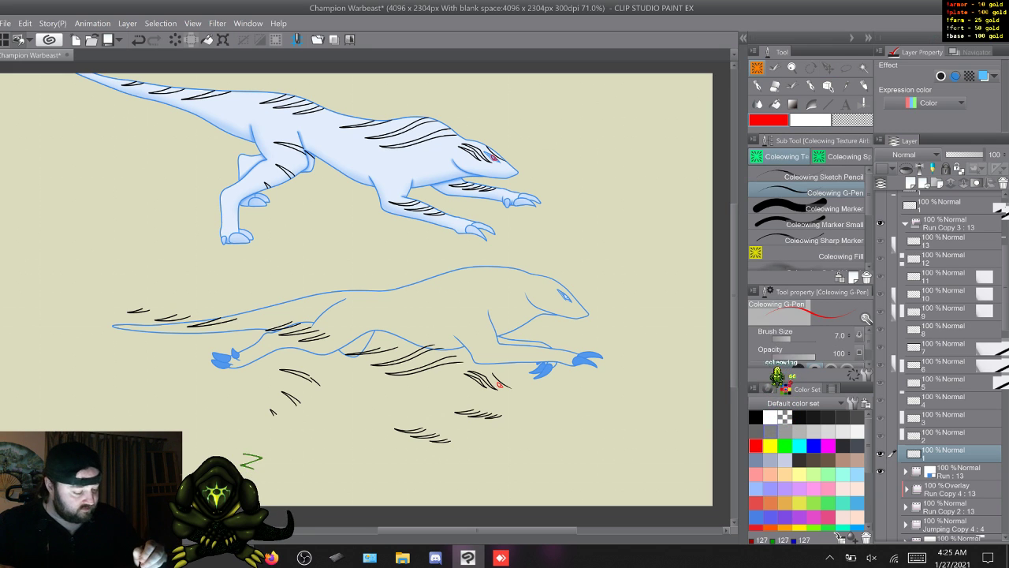
click(756, 417)
key(k)
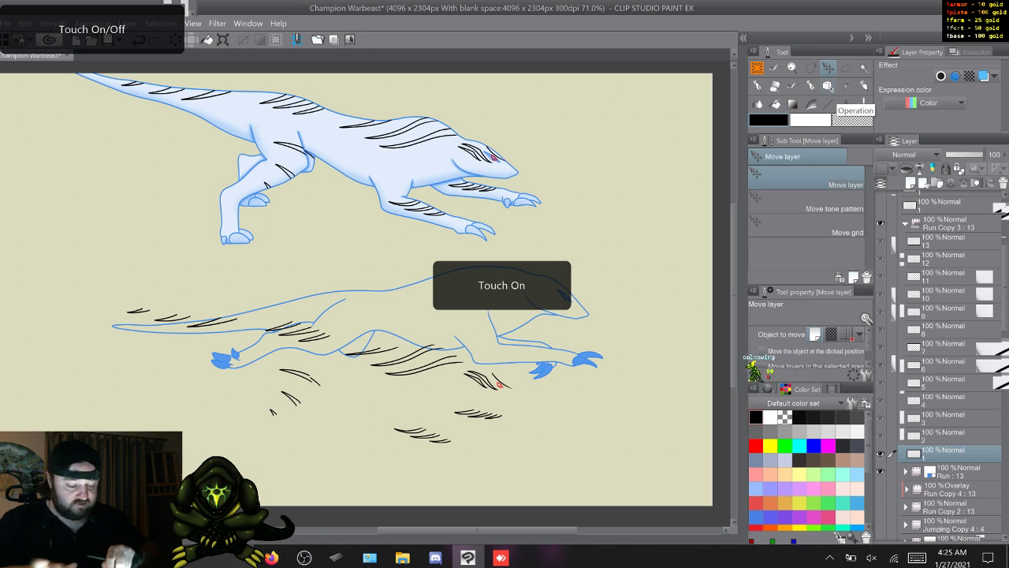
scroll(363, 455, up, 5)
drag(505, 283, 359, 329)
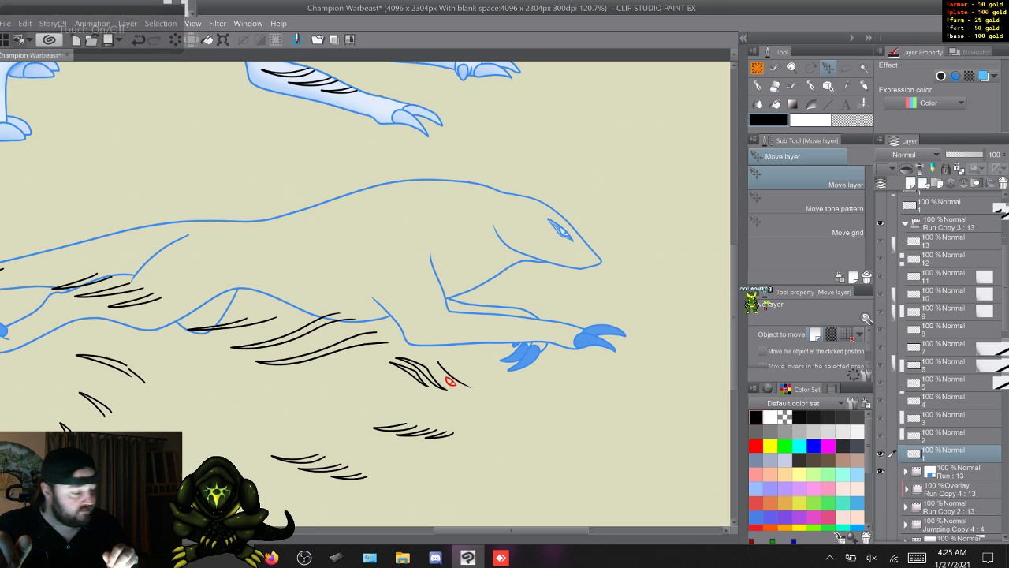
mouse_move(450, 382)
mouse_down()
mouse_move(568, 223)
mouse_move(562, 230)
mouse_up()
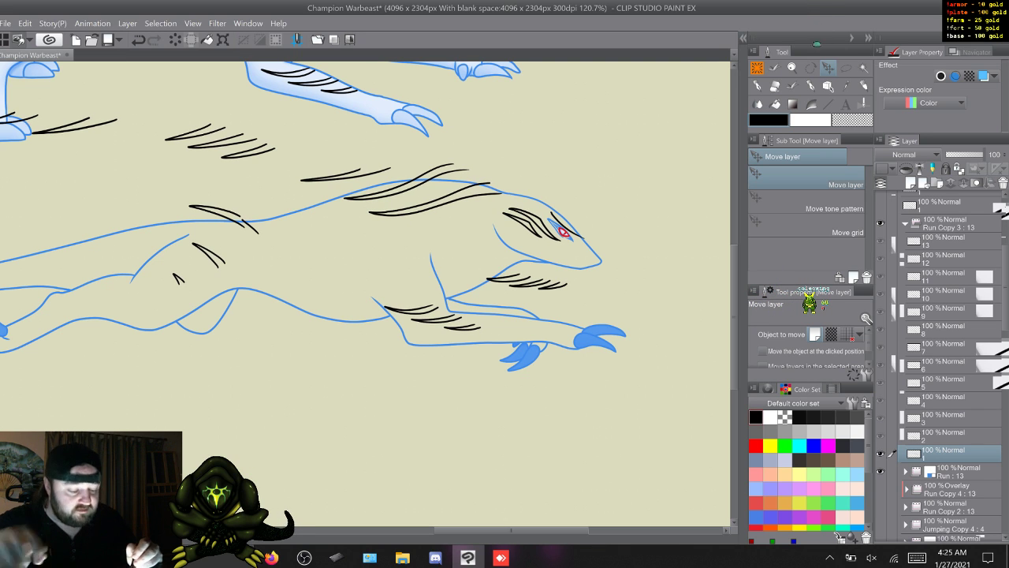
- Move the stripes in Run Copy 3 frames 2 to 6 so the red eye matches the line art's eye in each frame
key(w)
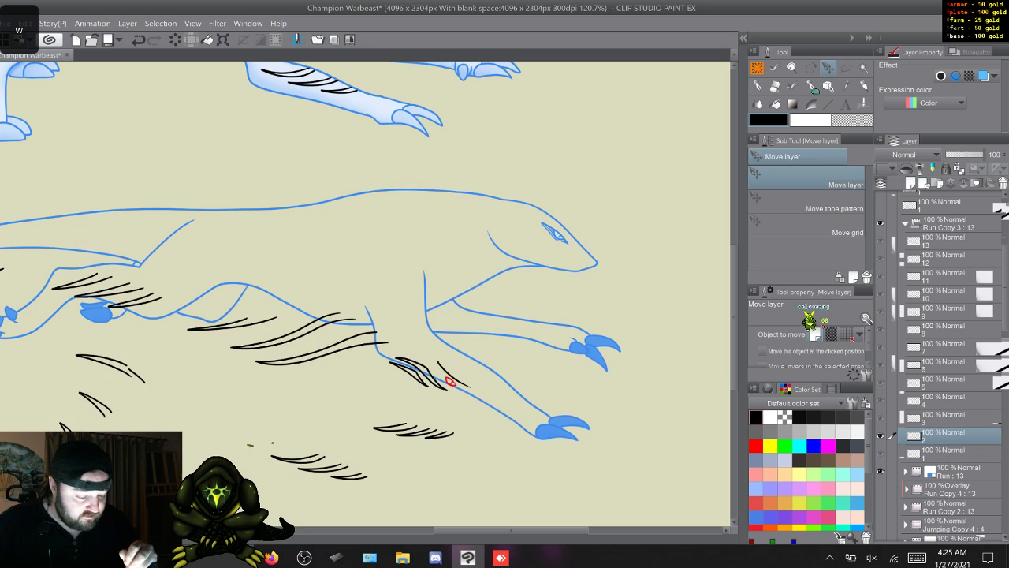
mouse_move(450, 382)
mouse_down()
mouse_move(509, 279)
mouse_move(537, 243)
mouse_move(565, 234)
mouse_up()
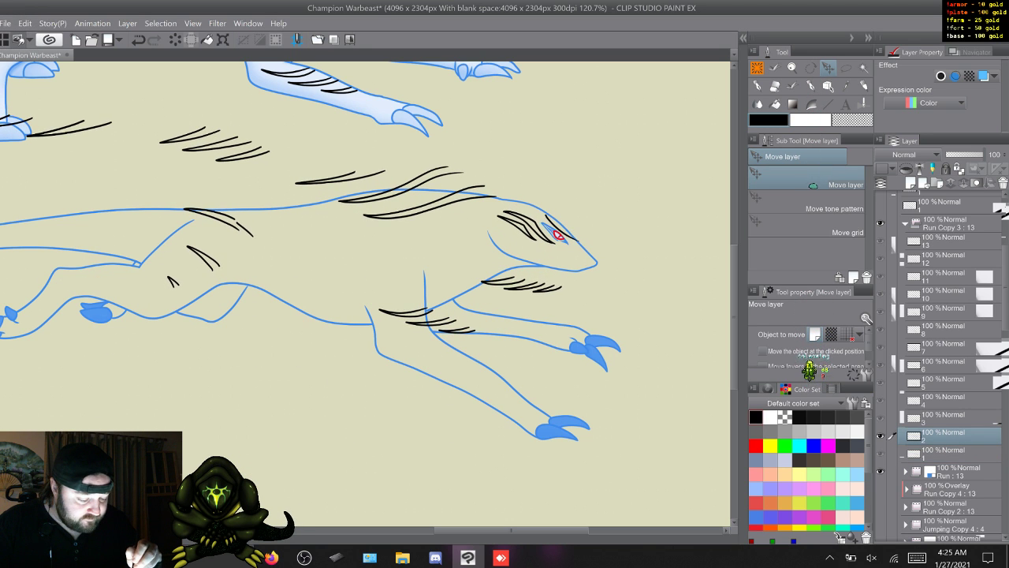
key(w)
mouse_move(450, 381)
mouse_down()
mouse_move(548, 254)
mouse_move(569, 245)
mouse_move(561, 246)
mouse_up()
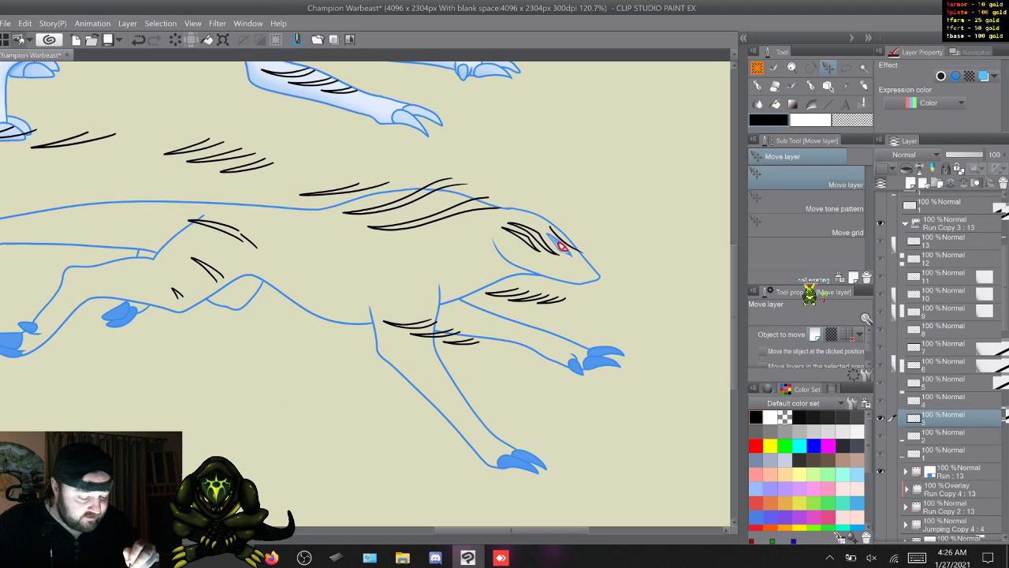
key(w)
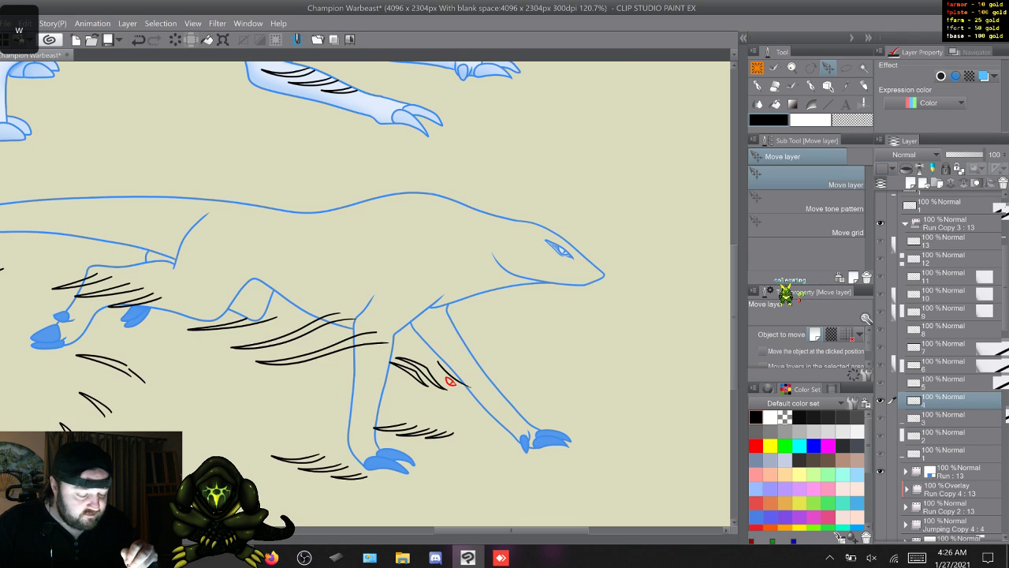
mouse_move(450, 382)
mouse_down()
mouse_move(547, 255)
mouse_move(562, 250)
mouse_up()
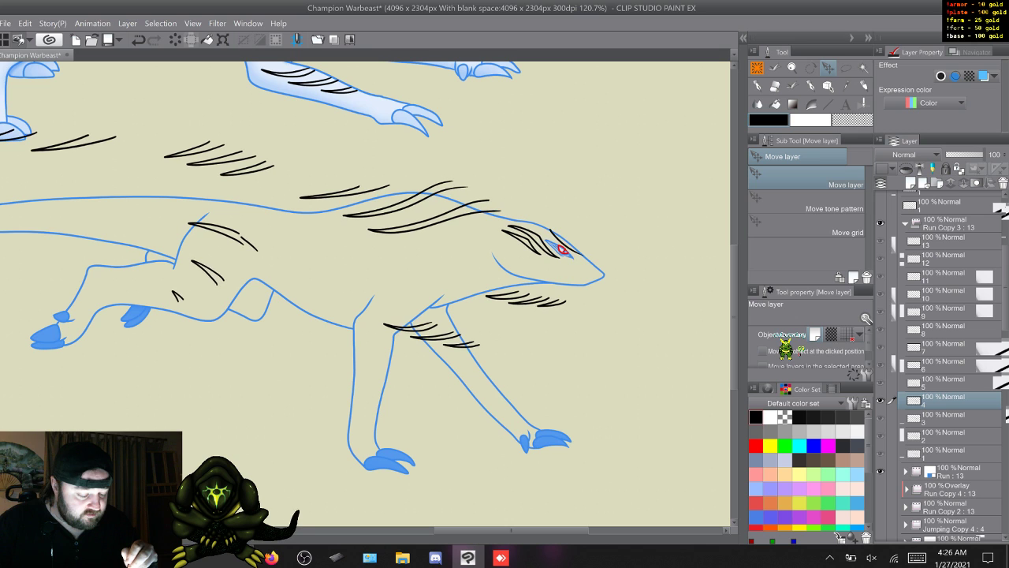
key(w)
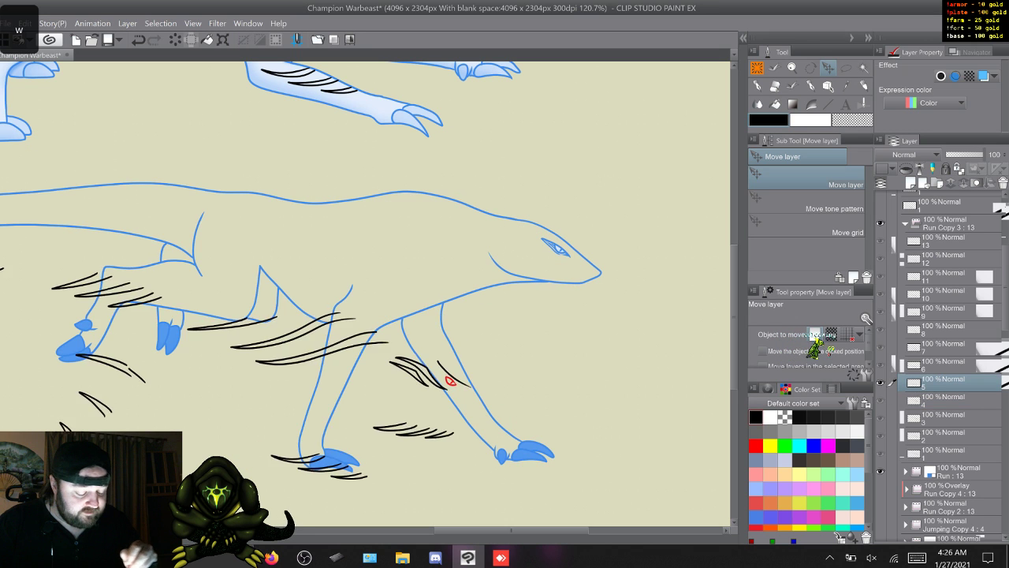
drag(450, 382, 559, 249)
key(w)
mouse_move(443, 376)
mouse_down()
mouse_move(554, 277)
mouse_move(548, 244)
mouse_up()
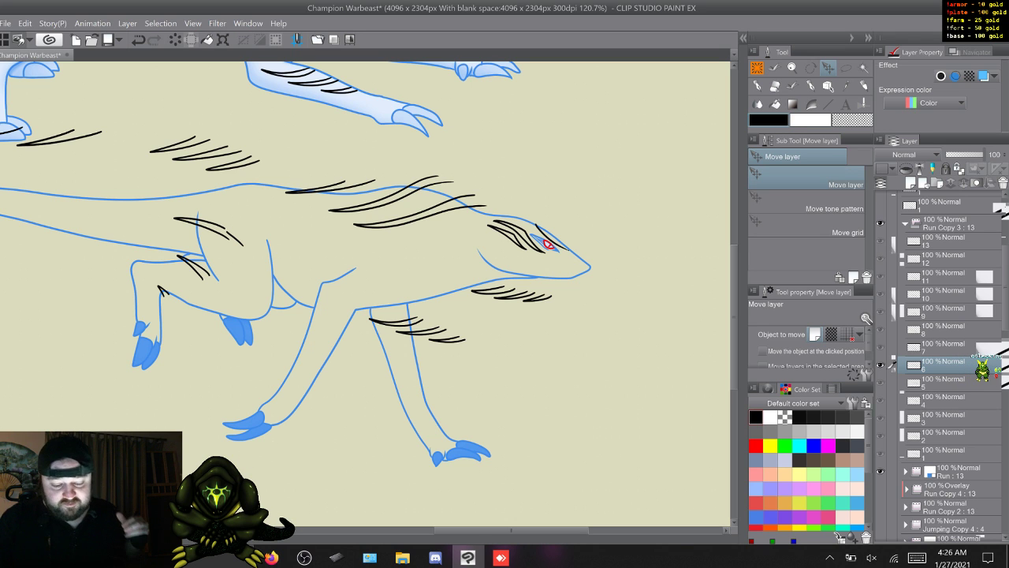
mouse_move(511, 529)
mouse_down()
mouse_move(461, 530)
mouse_move(510, 529)
mouse_up()
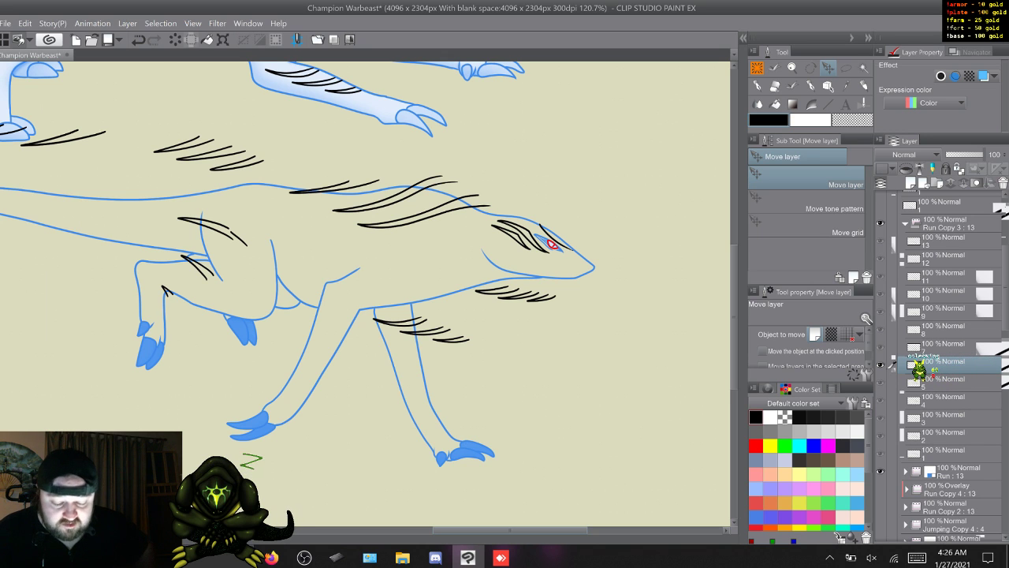
key(q)
key(w)
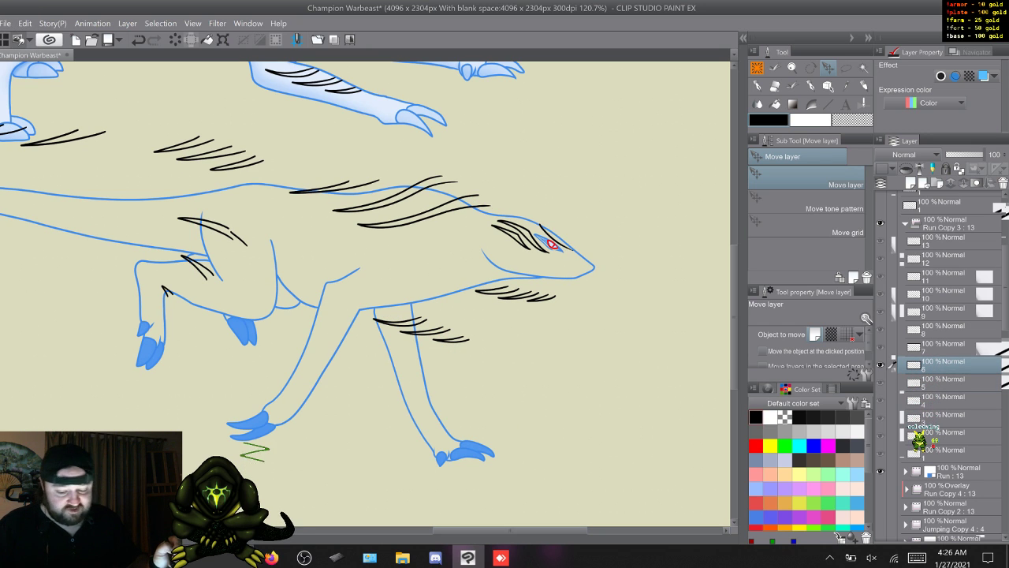
- Collapse Run Copy 3, hide it and the Run folder, and show all the stripe detail layers named 1
scroll(934, 366, up, 3)
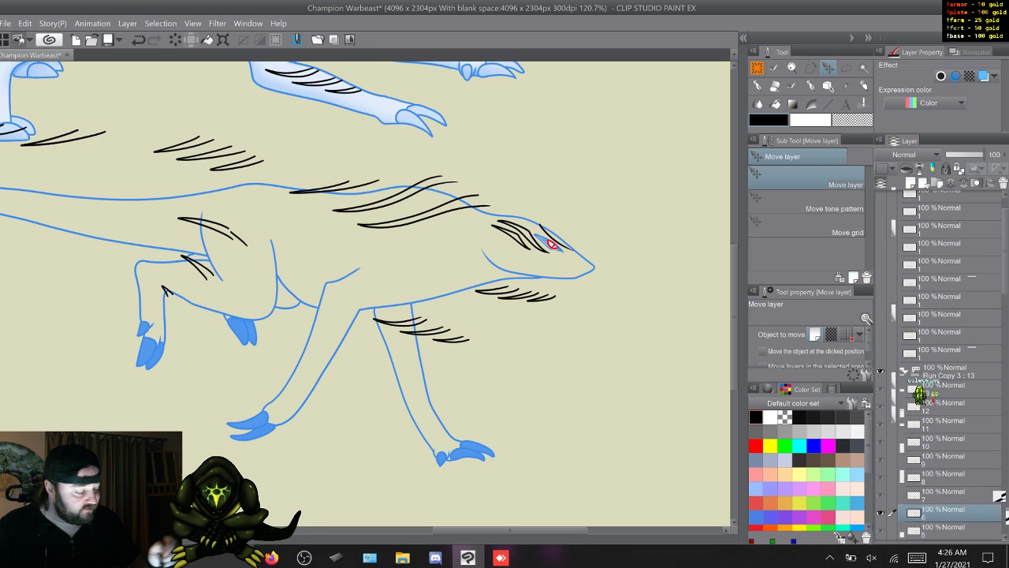
click(906, 371)
drag(881, 371, 881, 388)
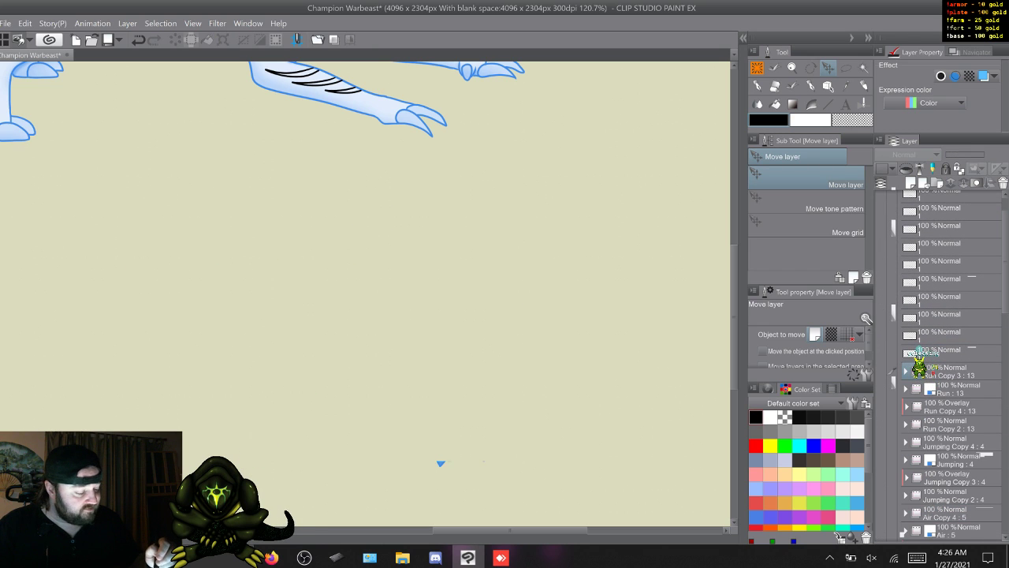
drag(881, 281, 881, 194)
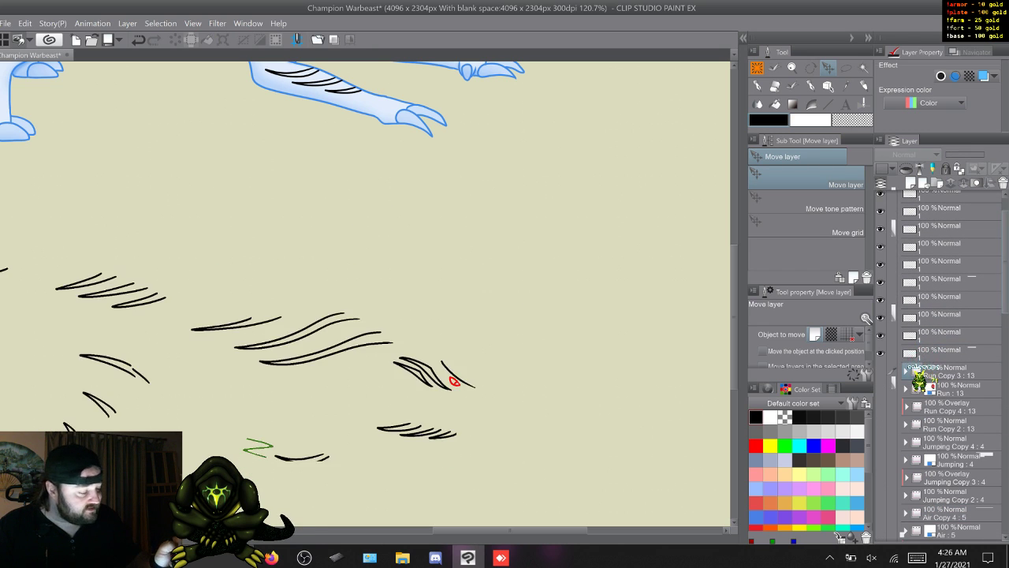
- On the lowest detail layer named 1, lasso the short detached mark at the end of the upper hind-leg stripe
scroll(934, 366, up, 2)
click(919, 387)
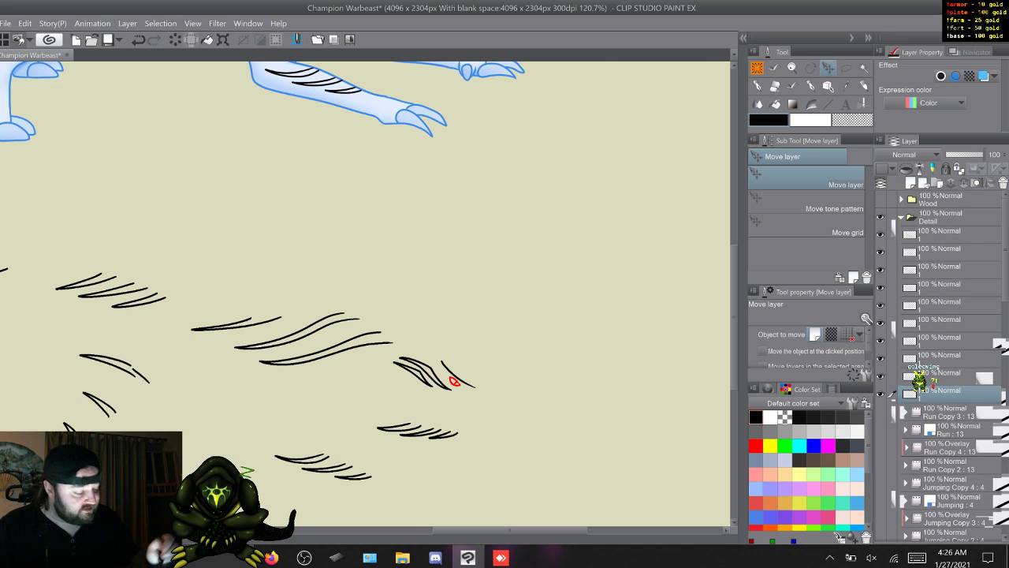
key(m)
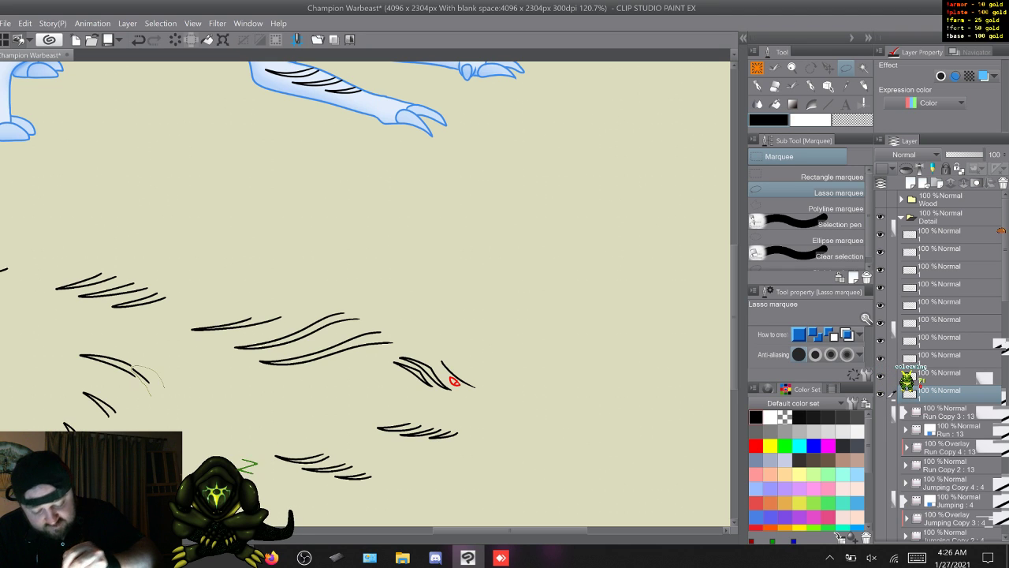
drag(164, 387, 152, 394)
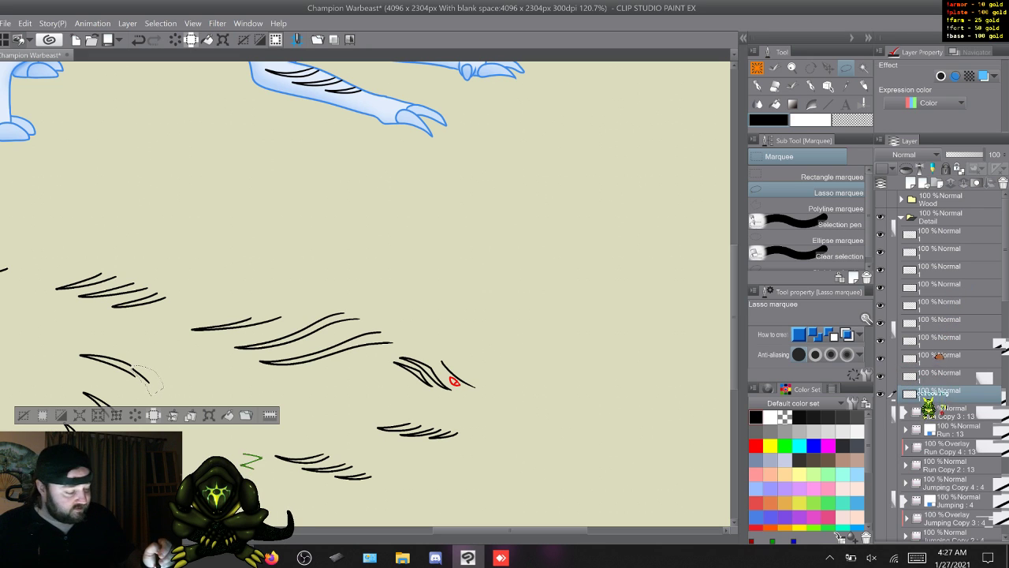
- Delete the lassoed detached mark from every stripe detail layer named 1 in the Detail folder and clear the selection
click(950, 377)
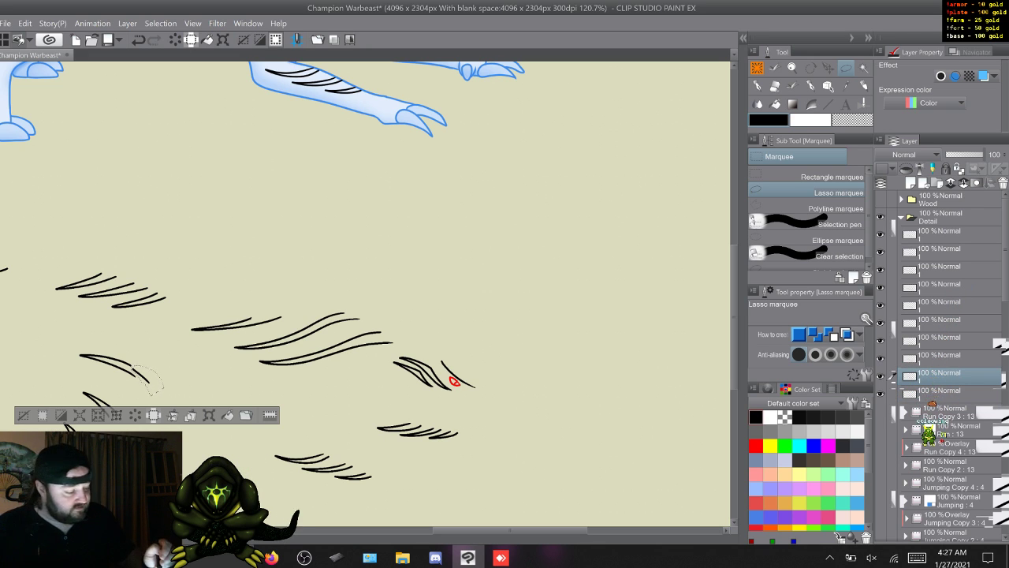
click(950, 359)
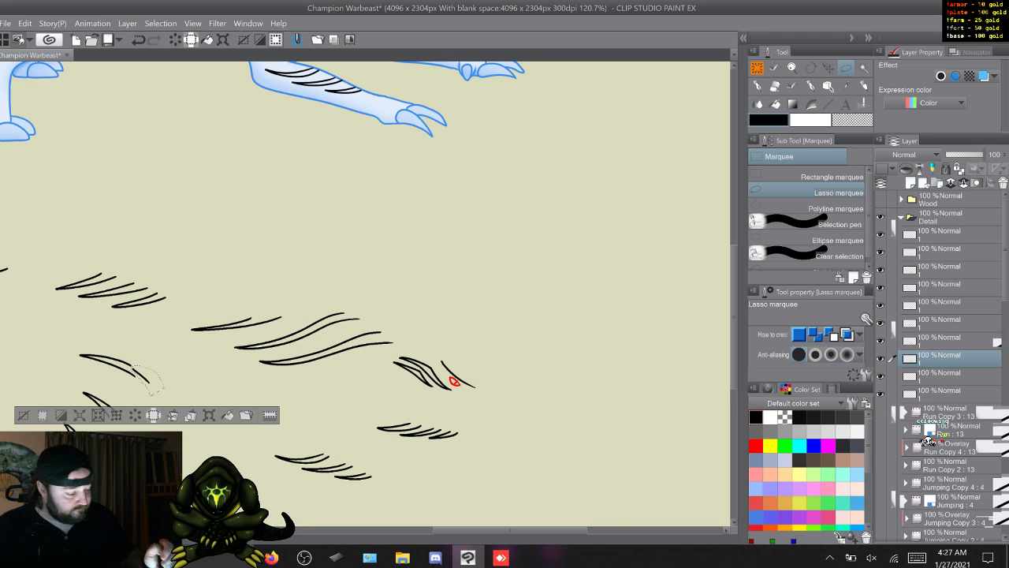
click(950, 341)
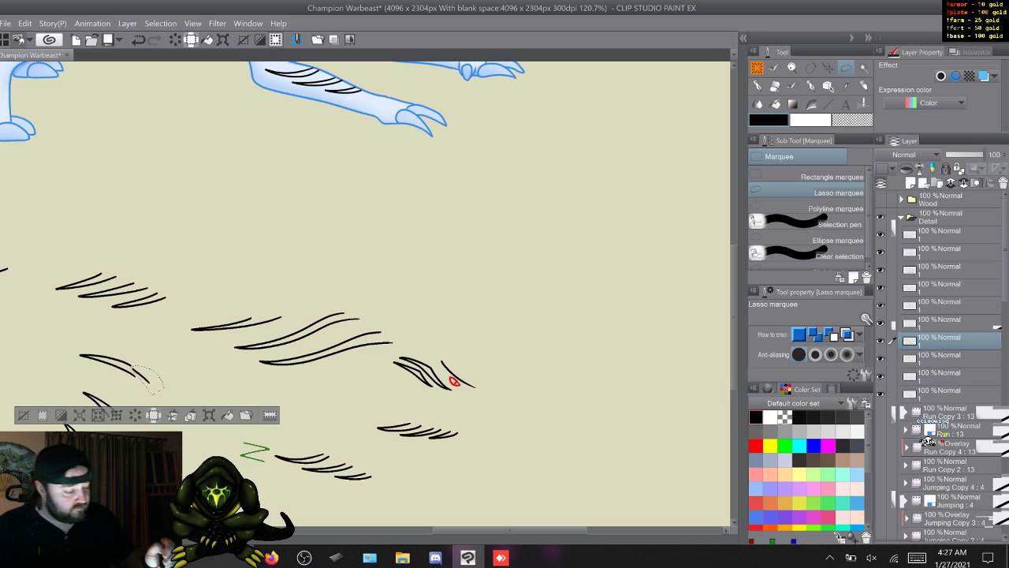
click(950, 323)
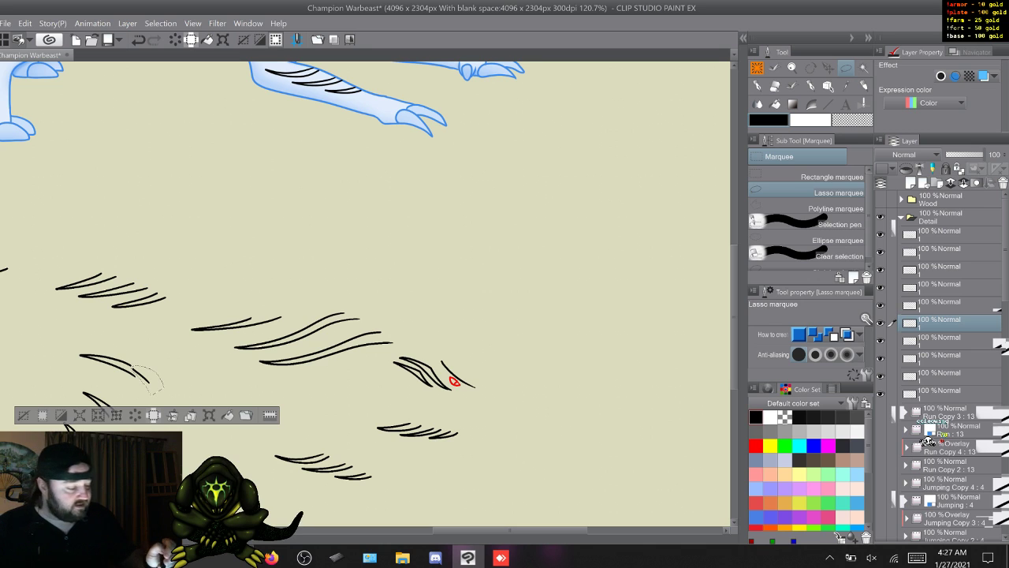
click(950, 306)
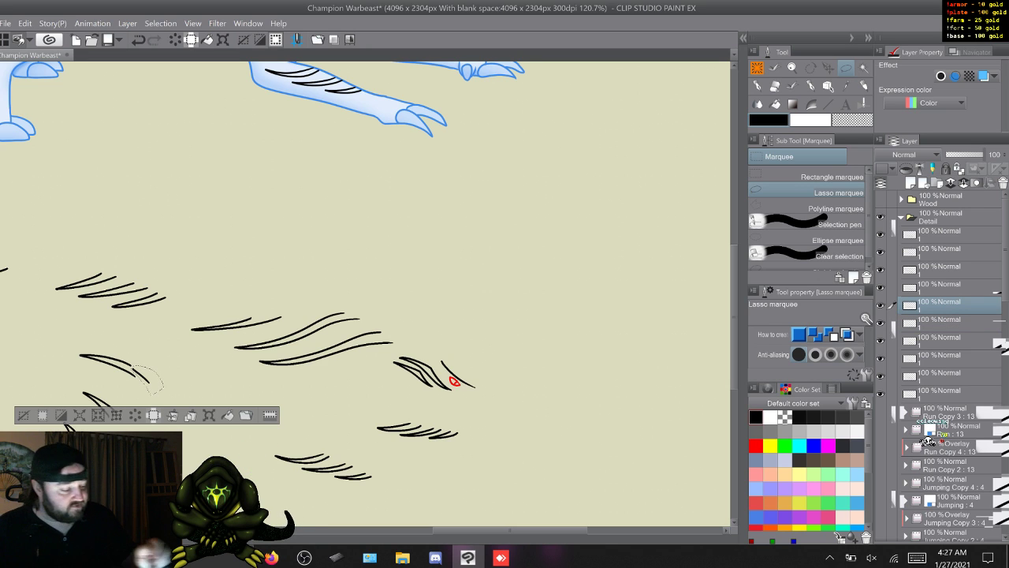
click(950, 288)
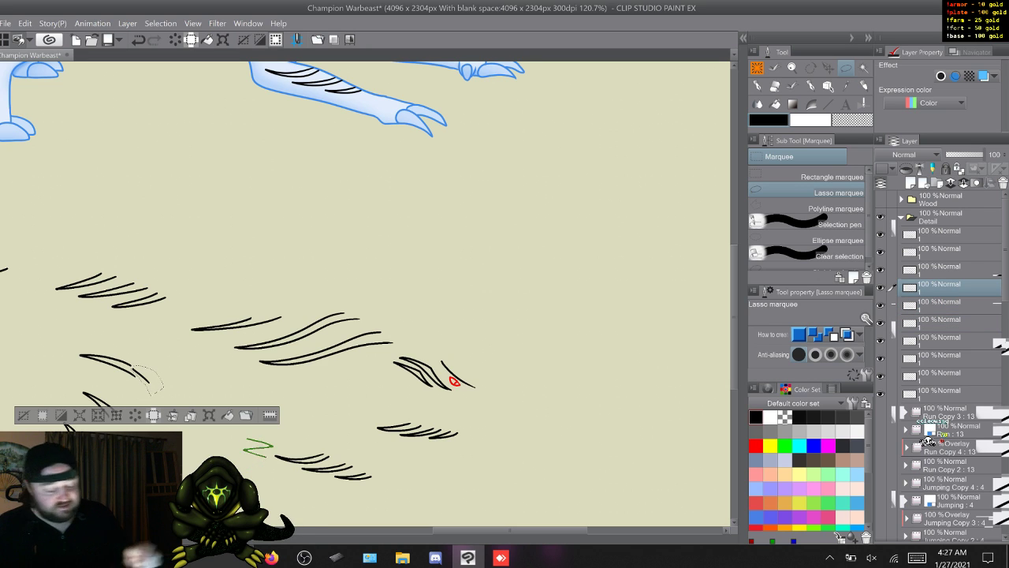
click(950, 269)
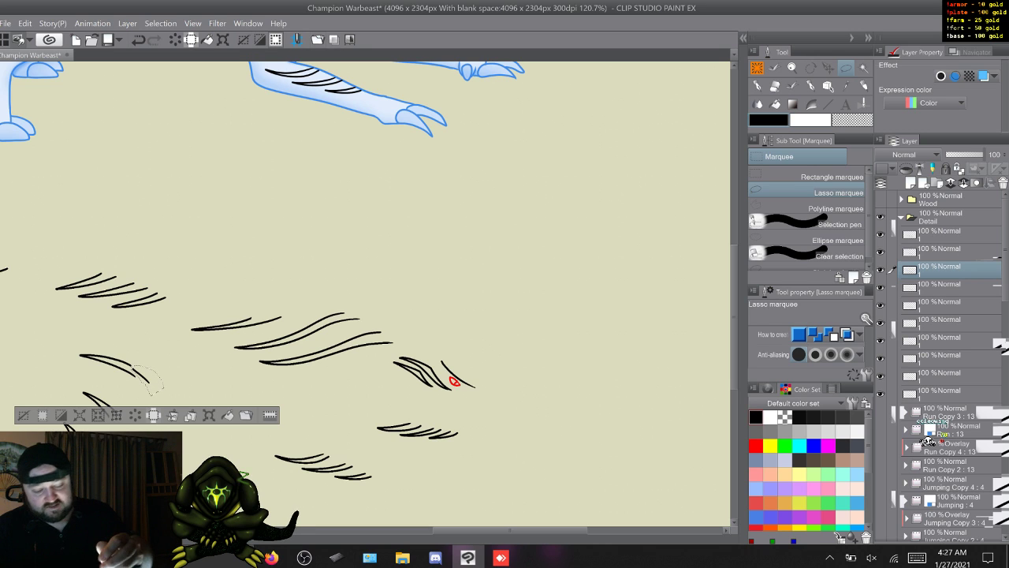
click(950, 253)
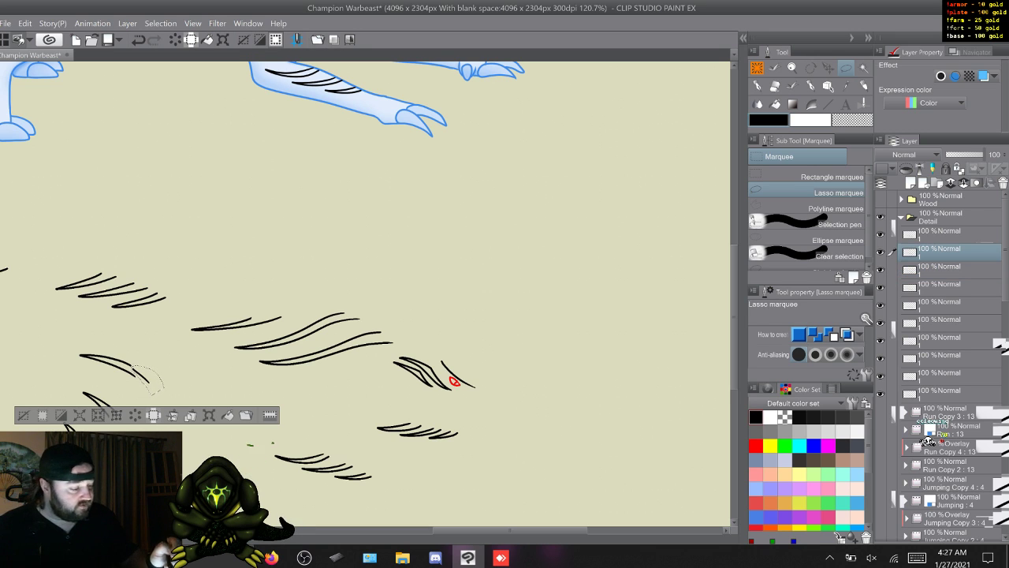
click(950, 235)
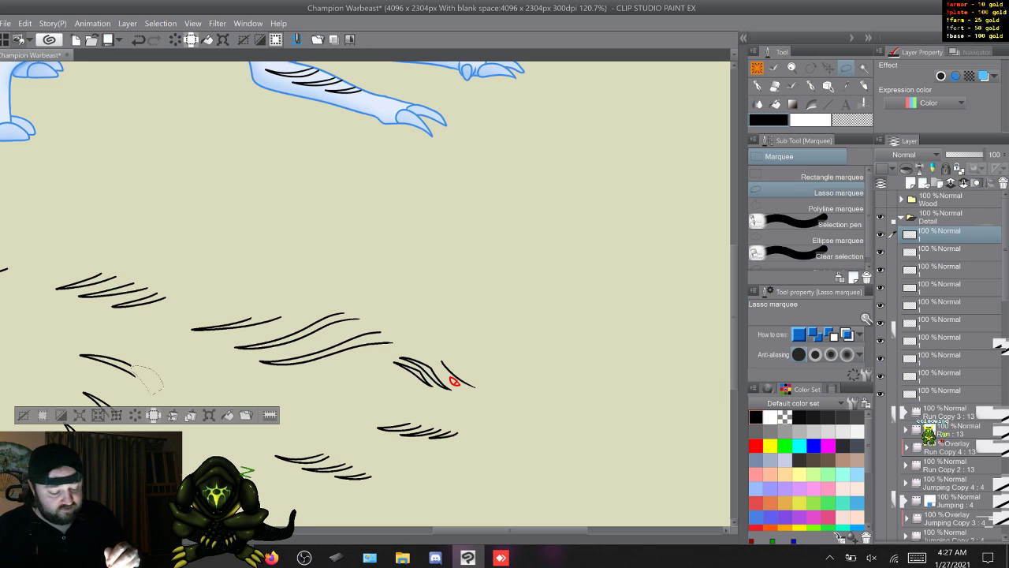
key(ctrl+d)
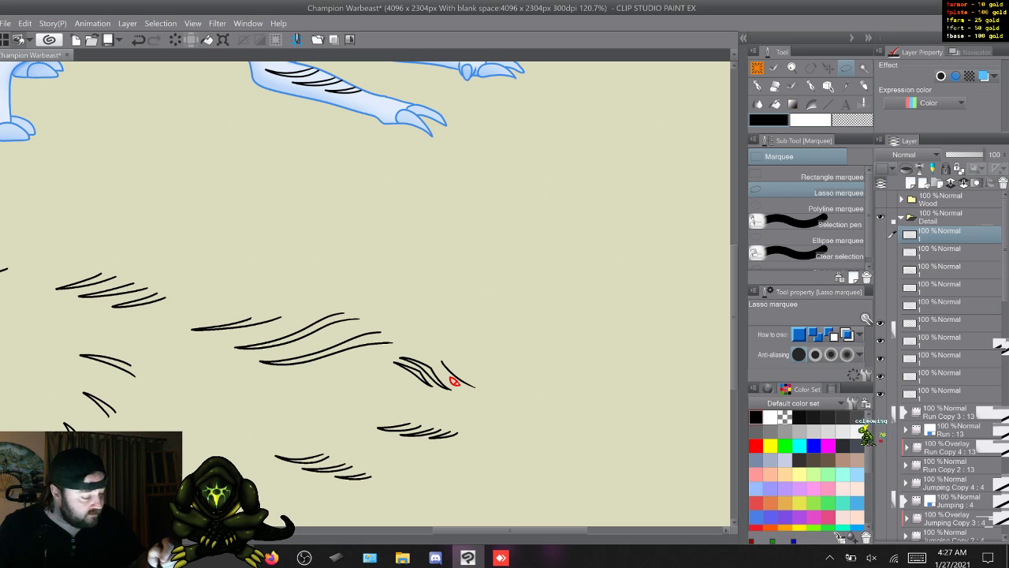
- Hide the stripe detail layers named 1, expand and show Run Copy 3, and go to its frame 1
key(ctrl+z)
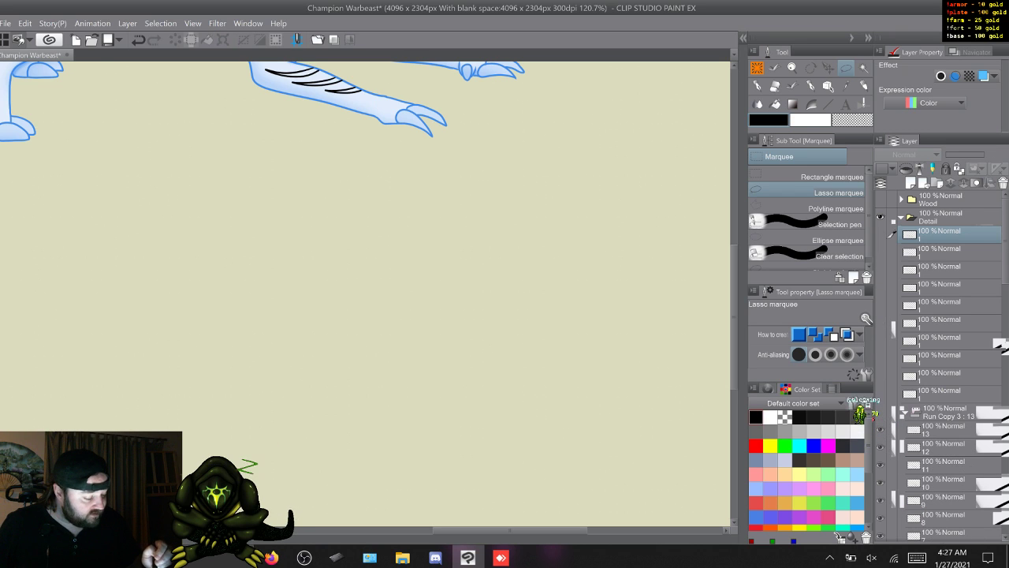
click(943, 430)
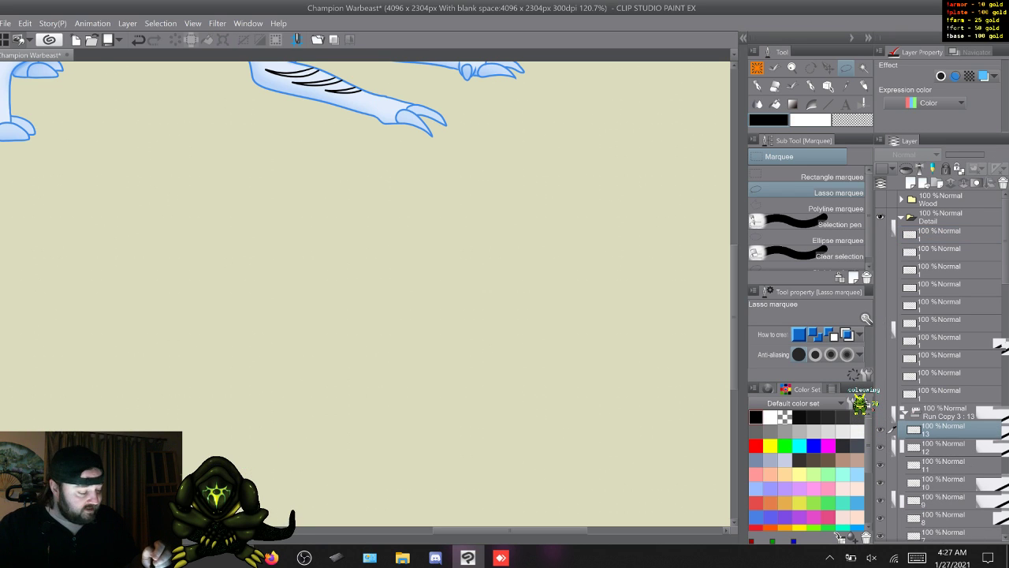
key(w)
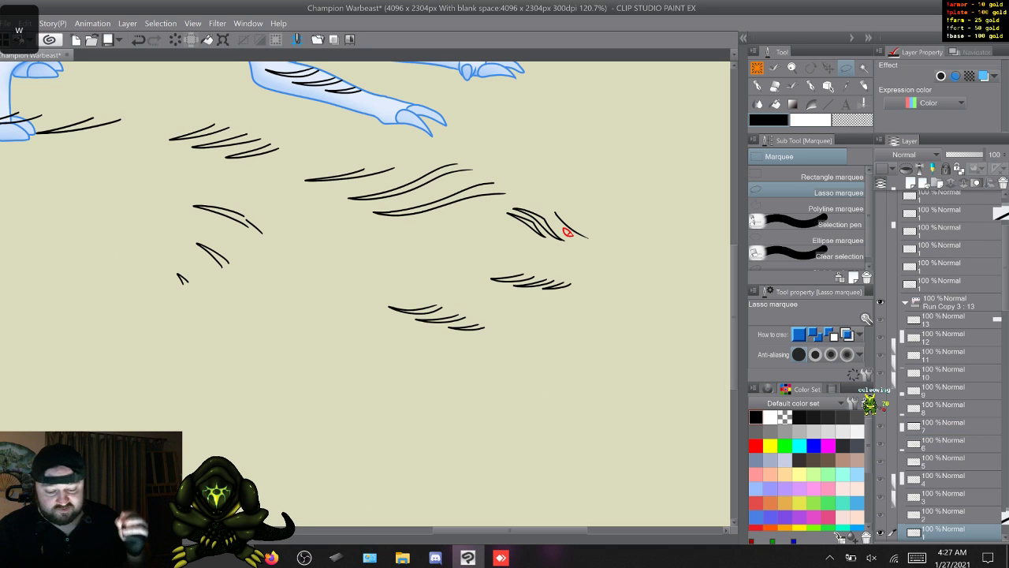
- Step through the Run Copy 3 frames to examine the detached mark on the upper hind-leg stripe in each one
key(w)
key(w)
key(w)
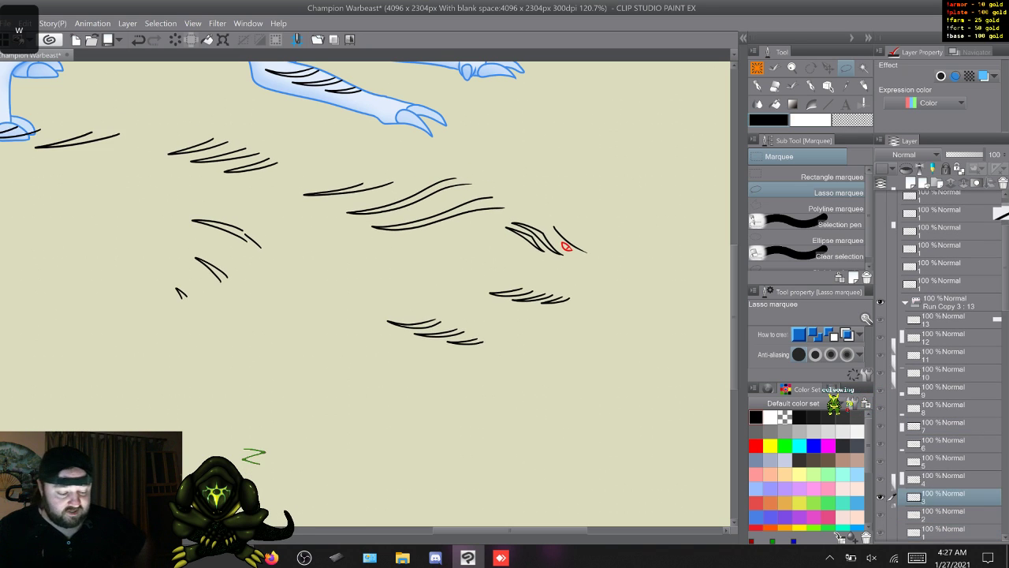
key(w)
key(w)
key(w)
key(w)
key(w)
key(w)
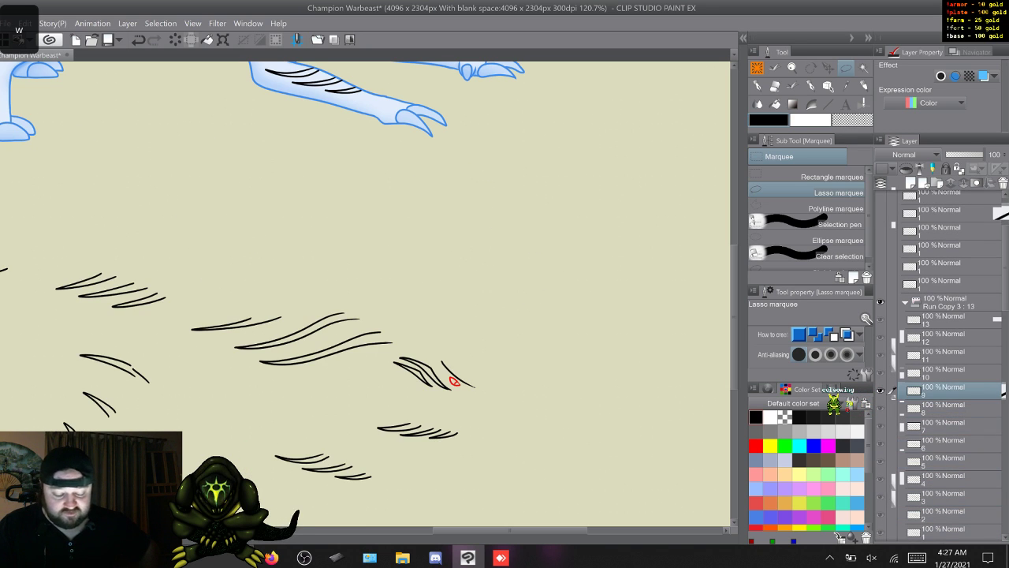
key(w)
key(w)
key(w)
key(w)
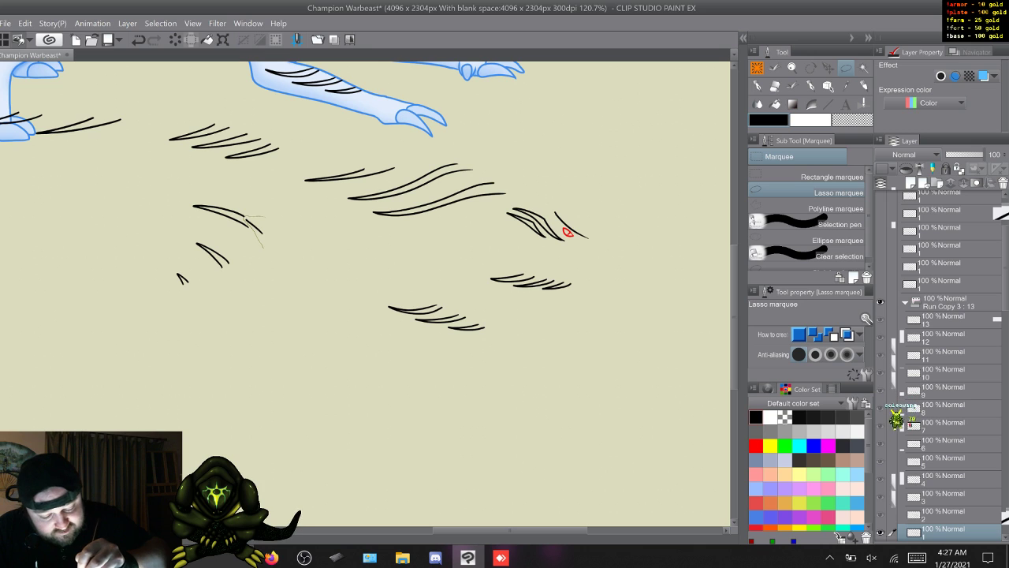
- Lasso and delete the detached mark at the end of the upper hind-leg stripe in Run Copy 3 frames 1 and 2
mouse_move(246, 217)
mouse_down()
mouse_move(266, 247)
mouse_move(279, 236)
mouse_move(269, 217)
mouse_up()
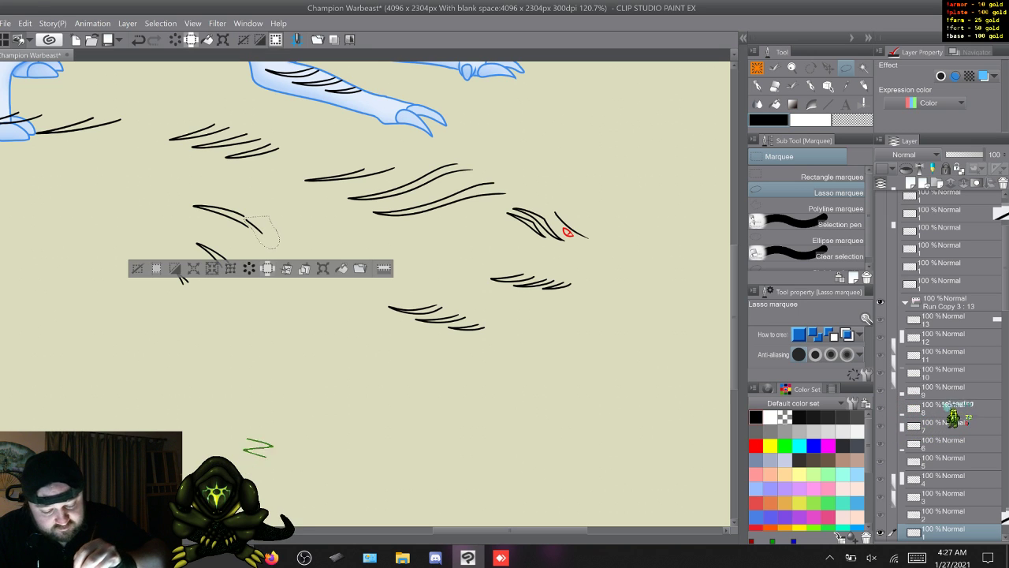
key(w)
key(ctrl+d)
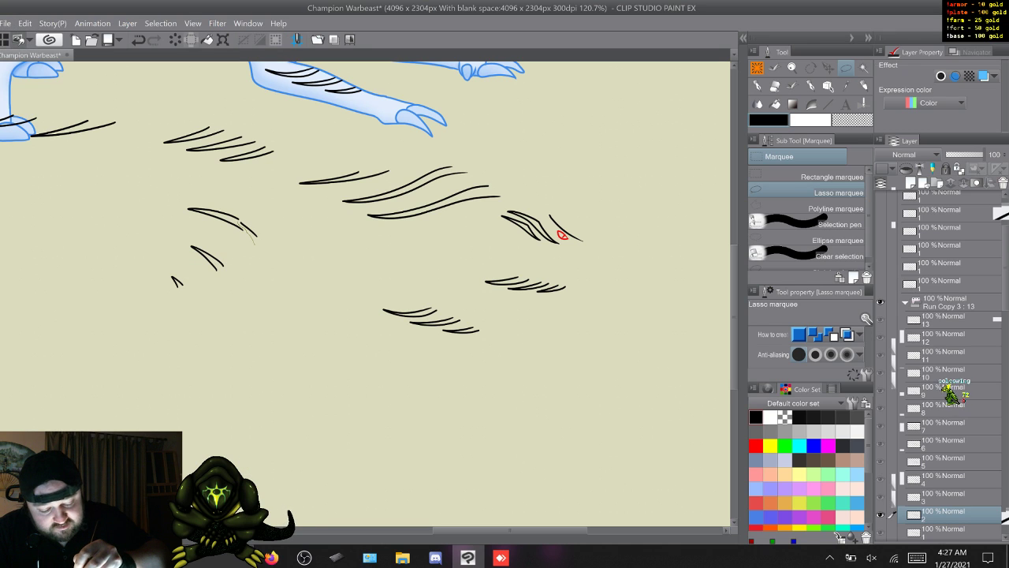
drag(276, 237, 255, 244)
key(Delete)
key(w)
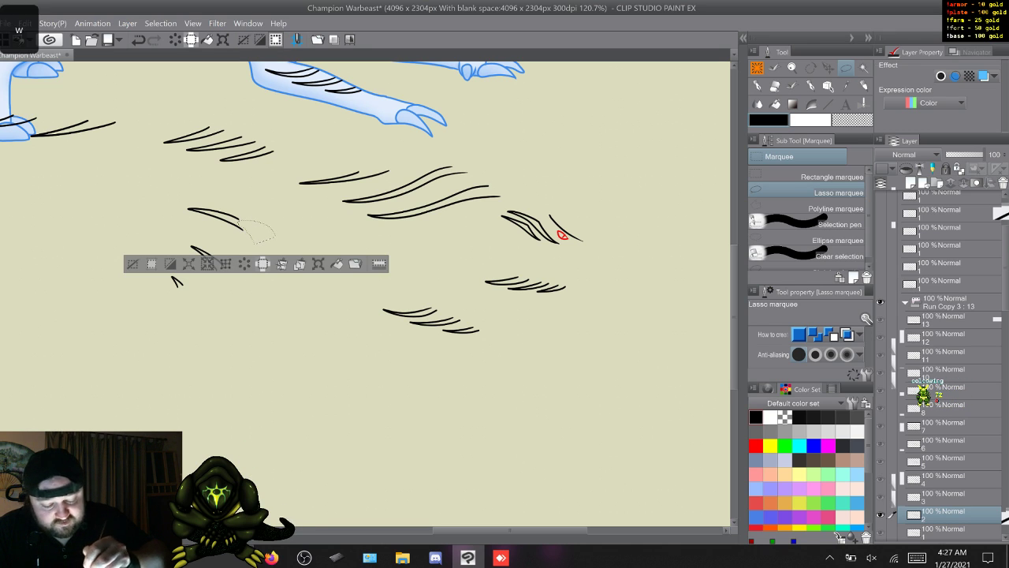
key(ctrl+d)
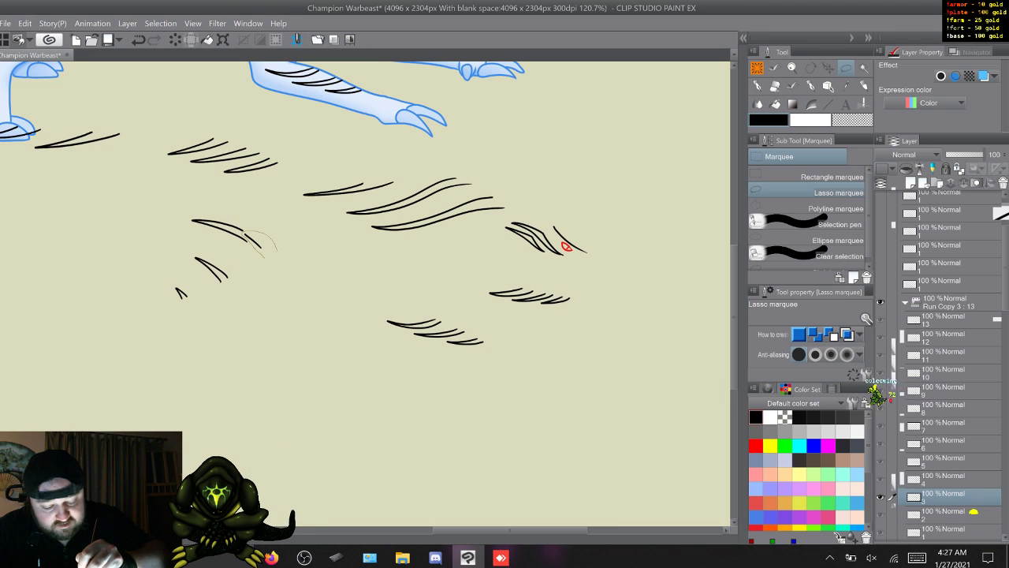
- Remove the detached hind-leg stripe mark from Run Copy 3 frames 3 and 4 with a lasso selection in each
drag(264, 257, 276, 254)
key(Delete)
click(288, 210)
key(w)
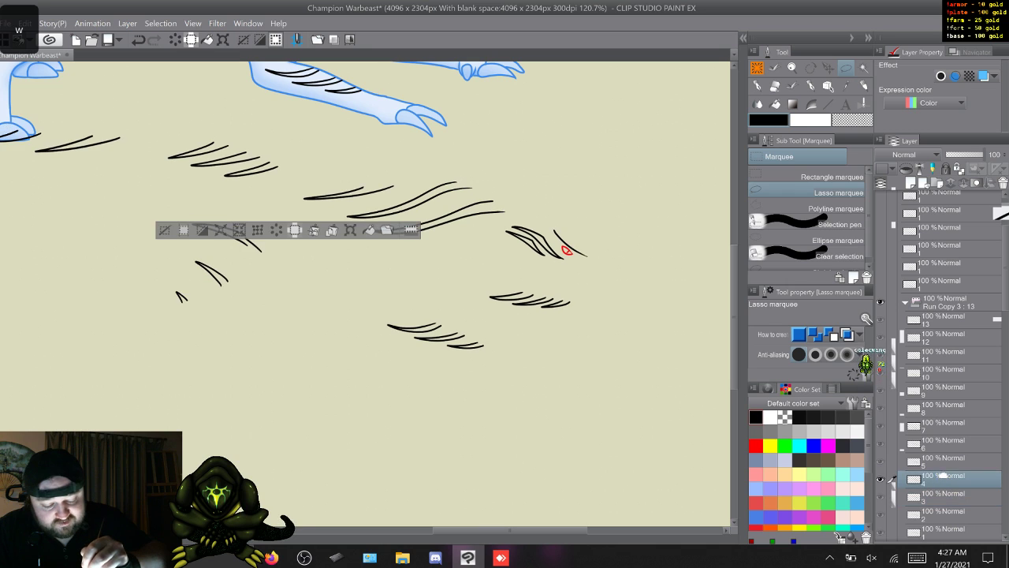
click(261, 266)
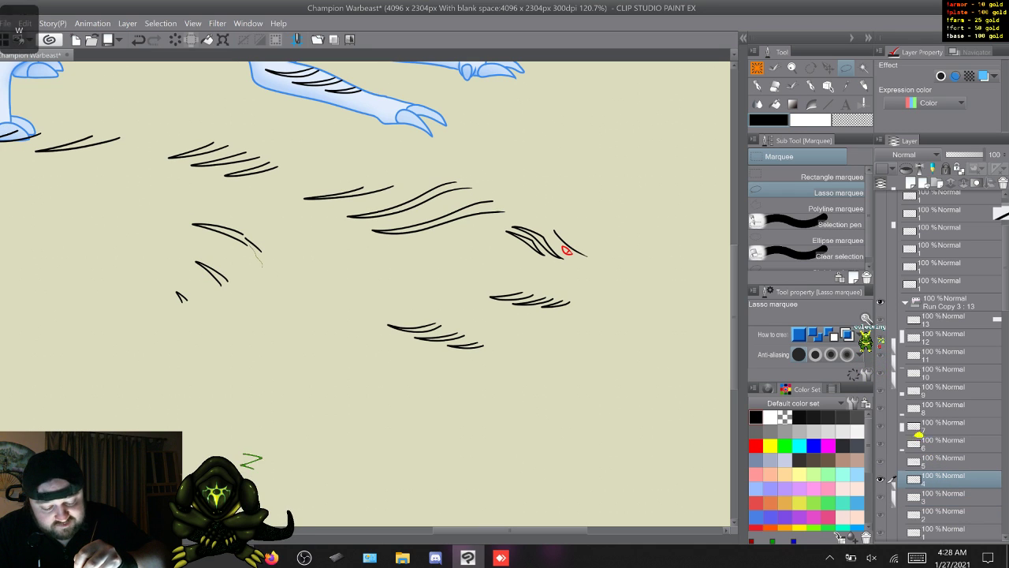
drag(262, 265, 246, 235)
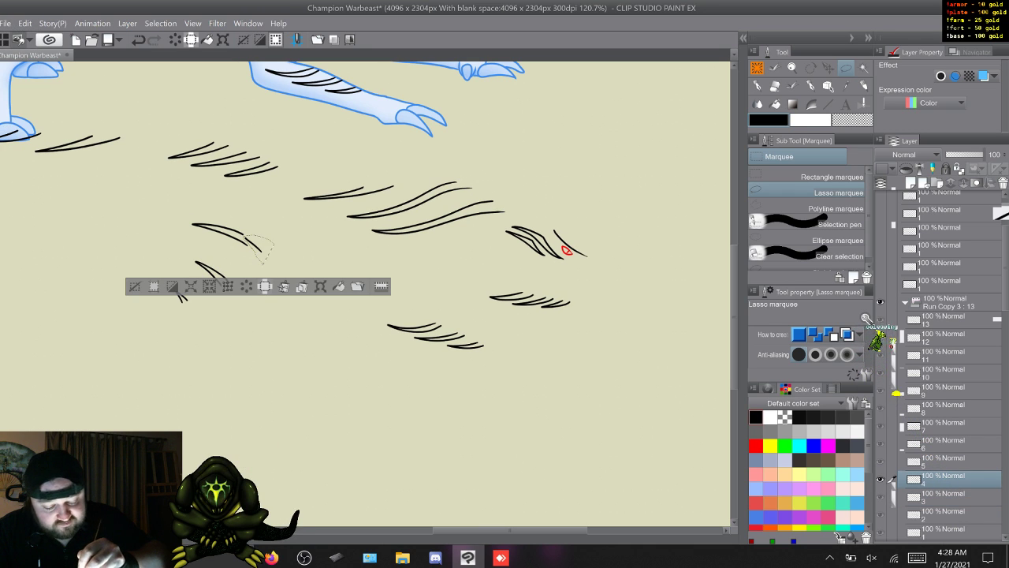
key(w)
click(261, 264)
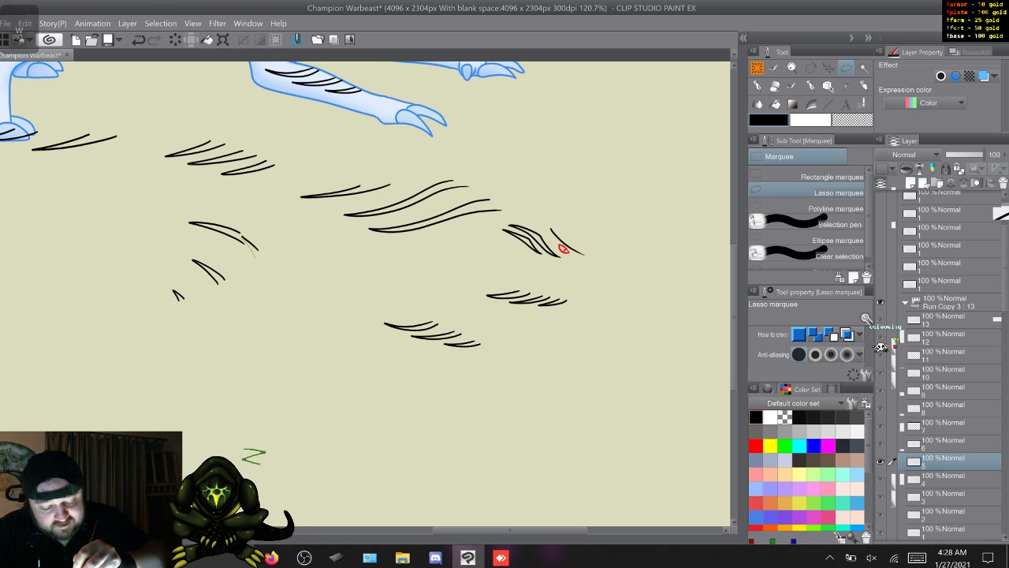
- Lasso and delete the detached hind-leg stripe mark in Run Copy 3 frames 5 and 6, and clear the selection
drag(258, 250, 246, 235)
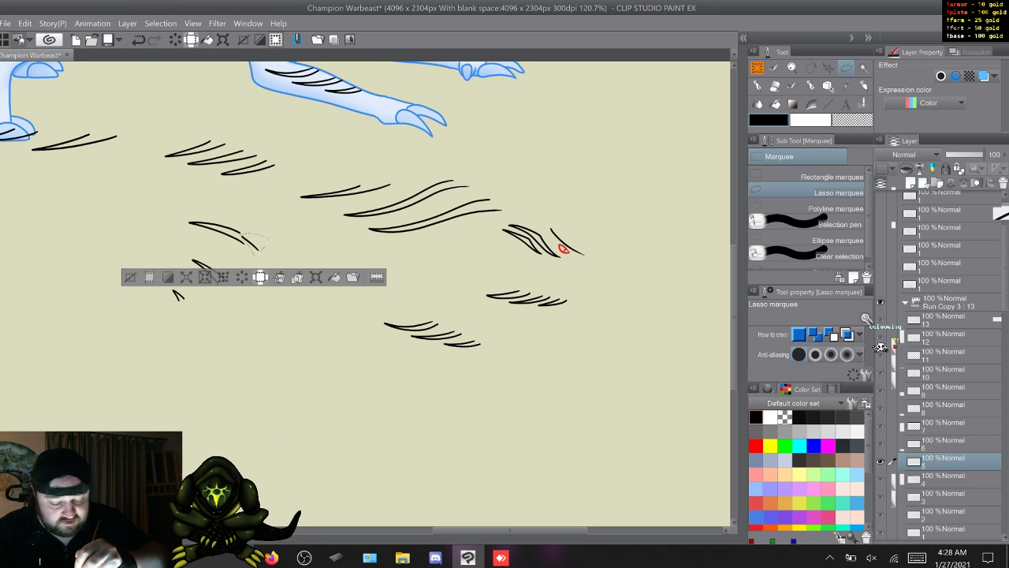
key(w)
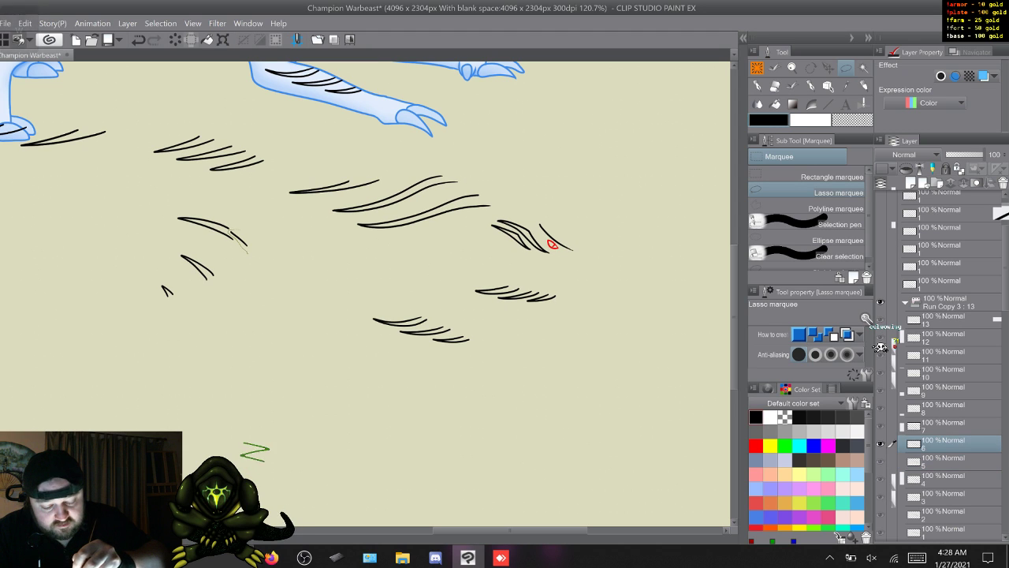
key(w)
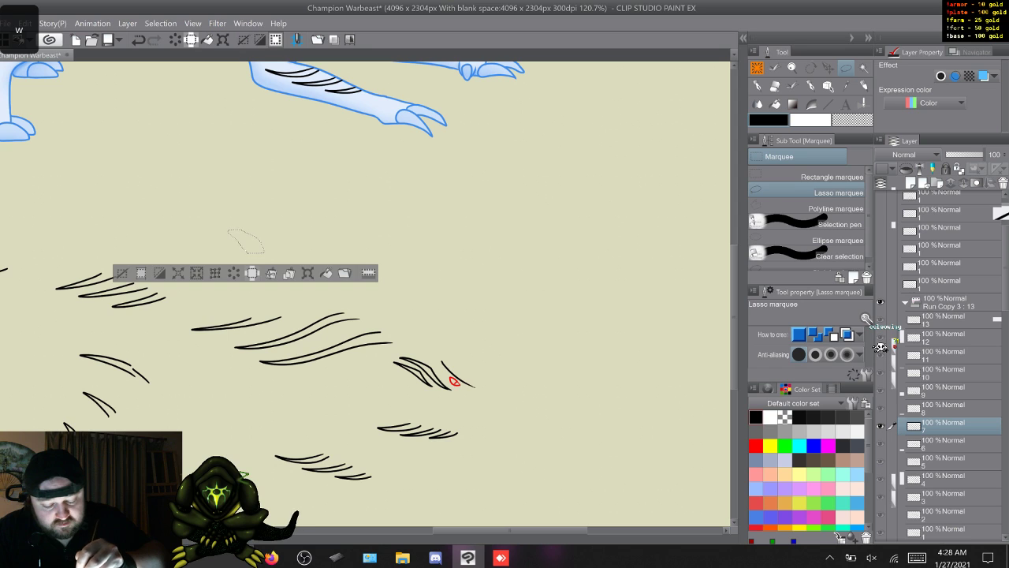
key(s)
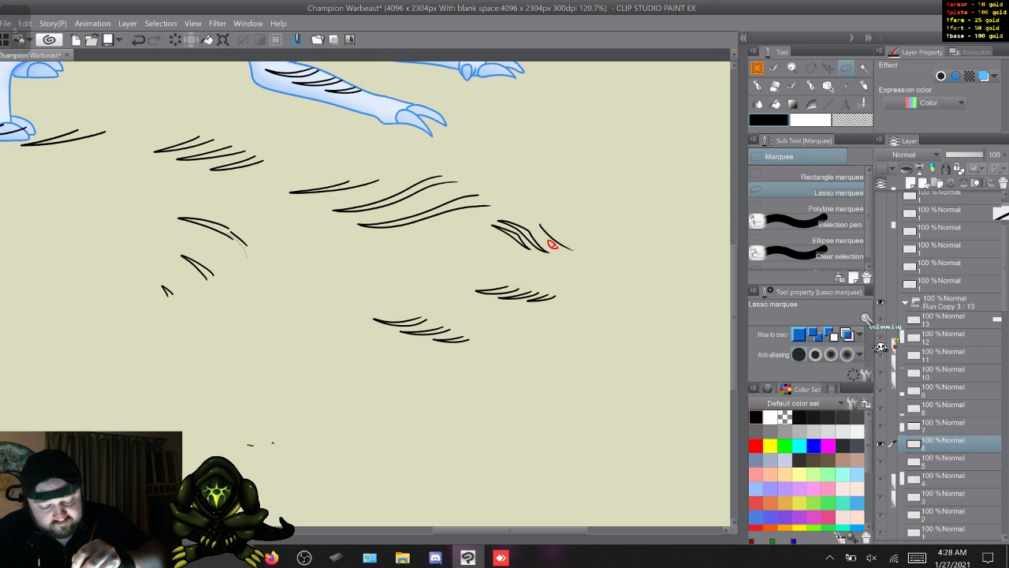
drag(233, 230, 246, 252)
key(Delete)
key(s)
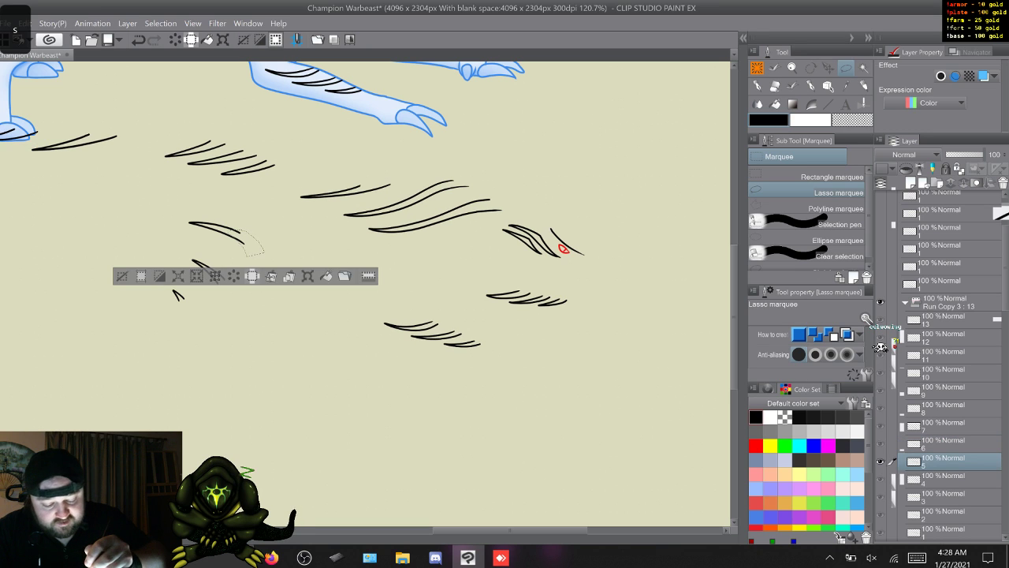
key(ctrl+d)
key(w)
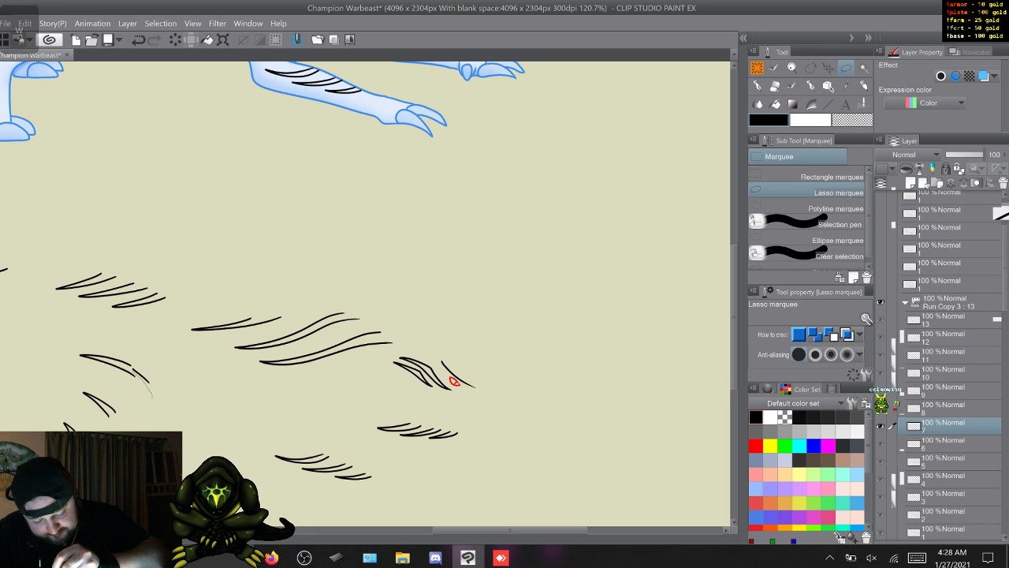
- Lasso the detached hind-leg stripe mark in frame 7, delete it from frames 7 to 13 with the same selection, and deselect
drag(151, 396, 134, 367)
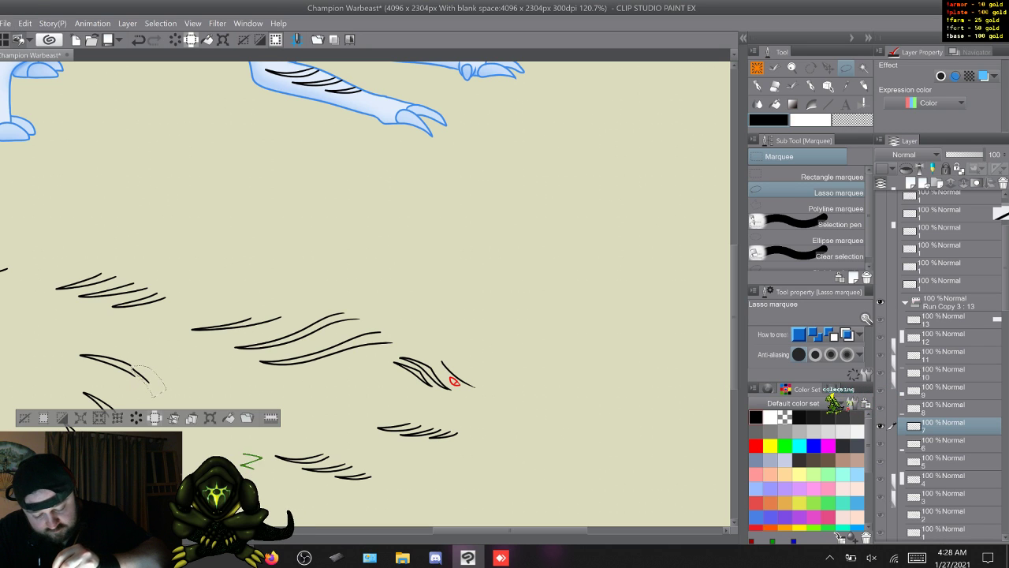
key(w)
key(w)
key(w)
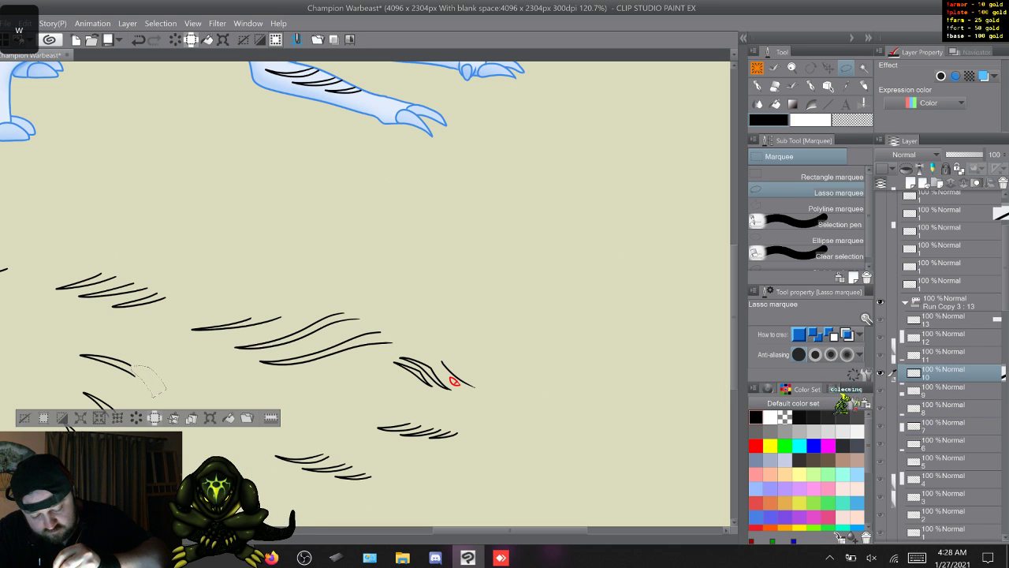
key(w)
key(w)
key(w)
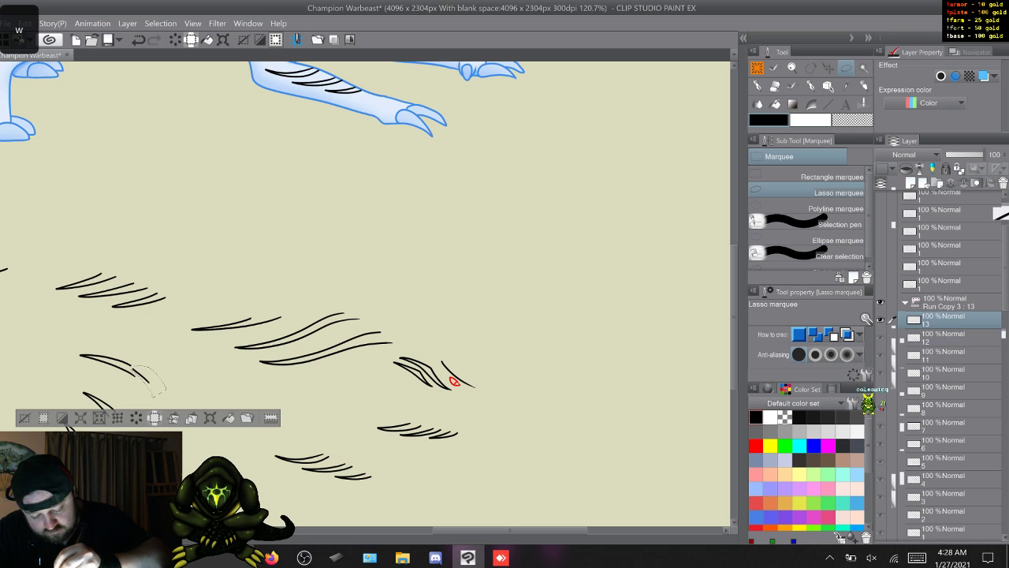
key(w)
key(ctrl+d)
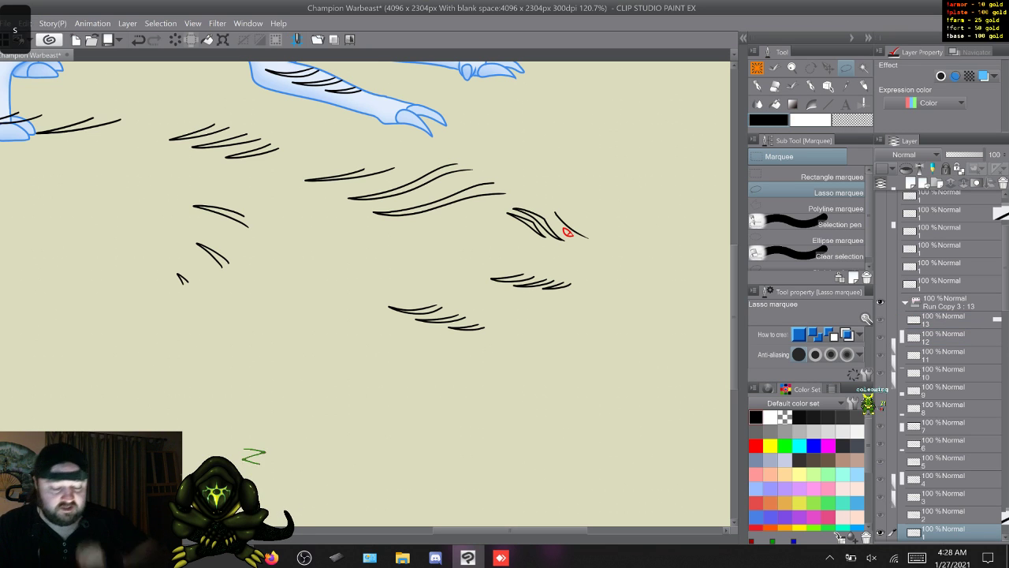
- Step through the first Run Copy 3 frames to check the cleaned hind-leg stripes
key(q)
key(w)
key(w)
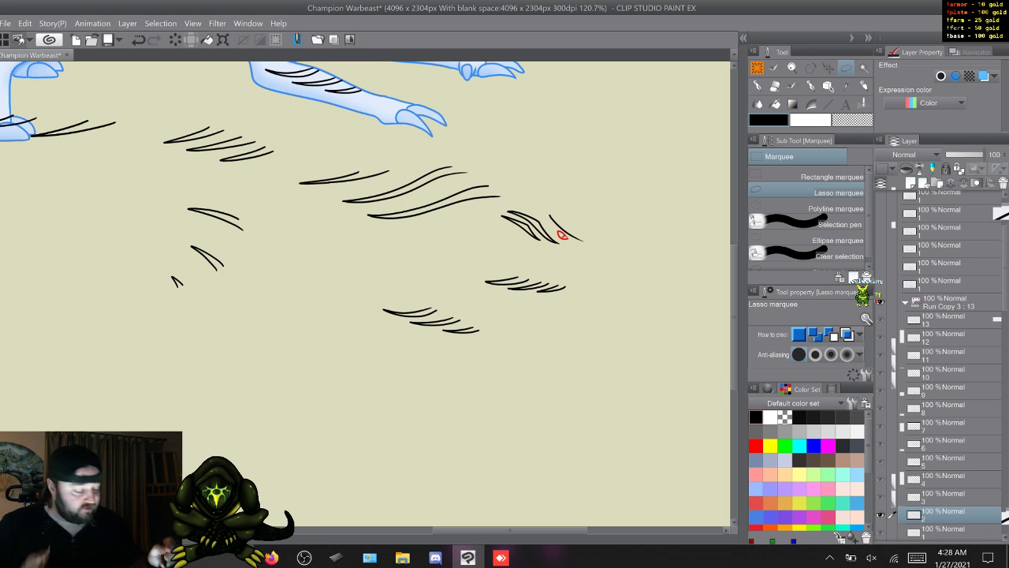
- Lasso the isolated cluster of three small stripe marks below the body stripes in Run Copy 3 frame 1 and delete it
scroll(946, 363, down, 3)
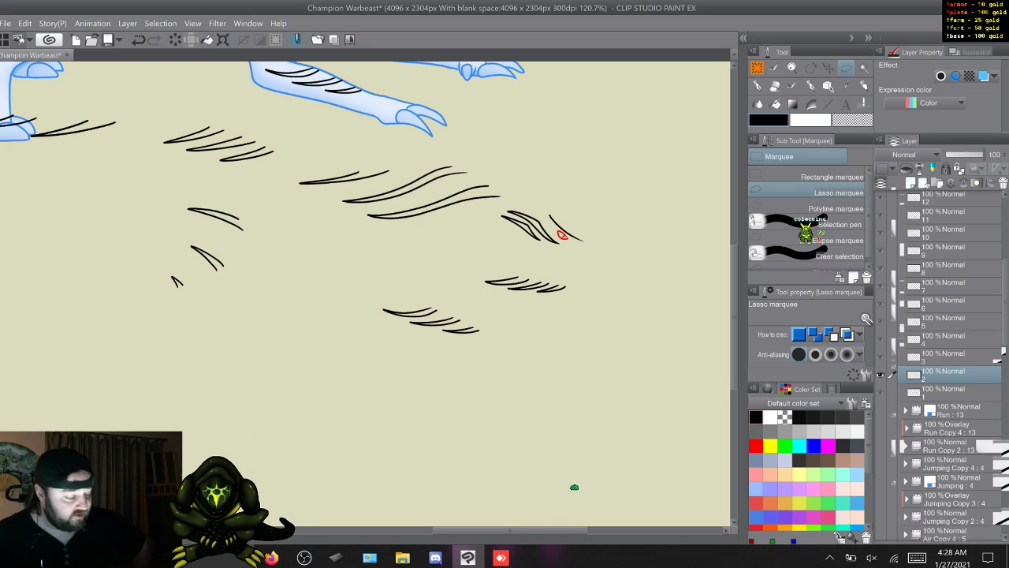
key(s)
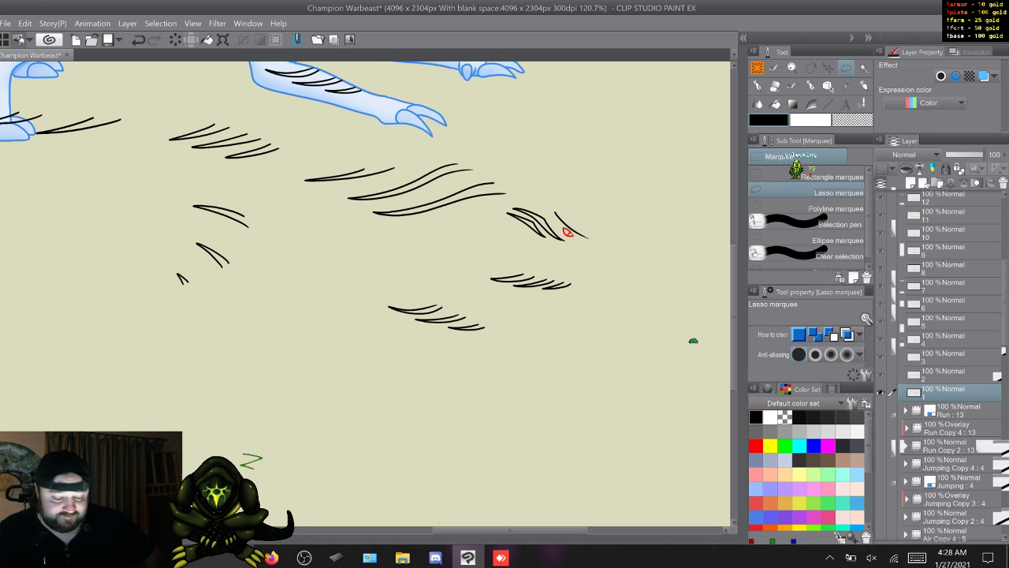
key(w)
key(s)
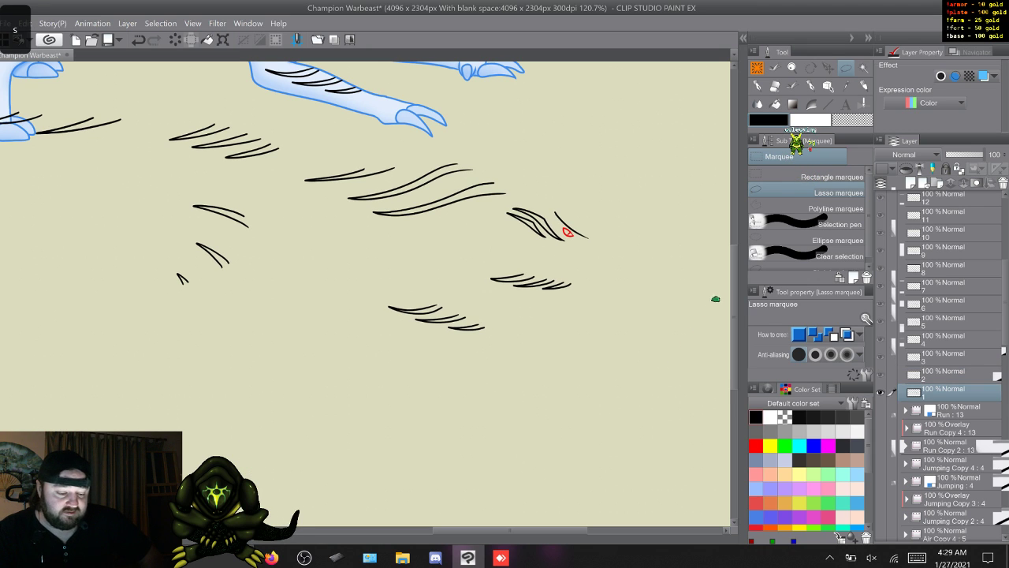
key(w)
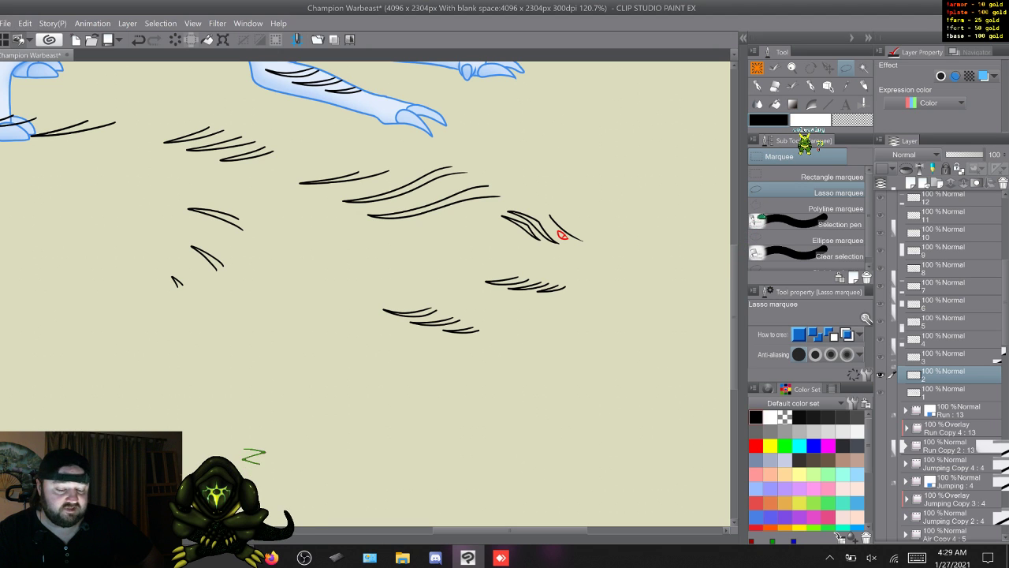
drag(510, 529, 478, 529)
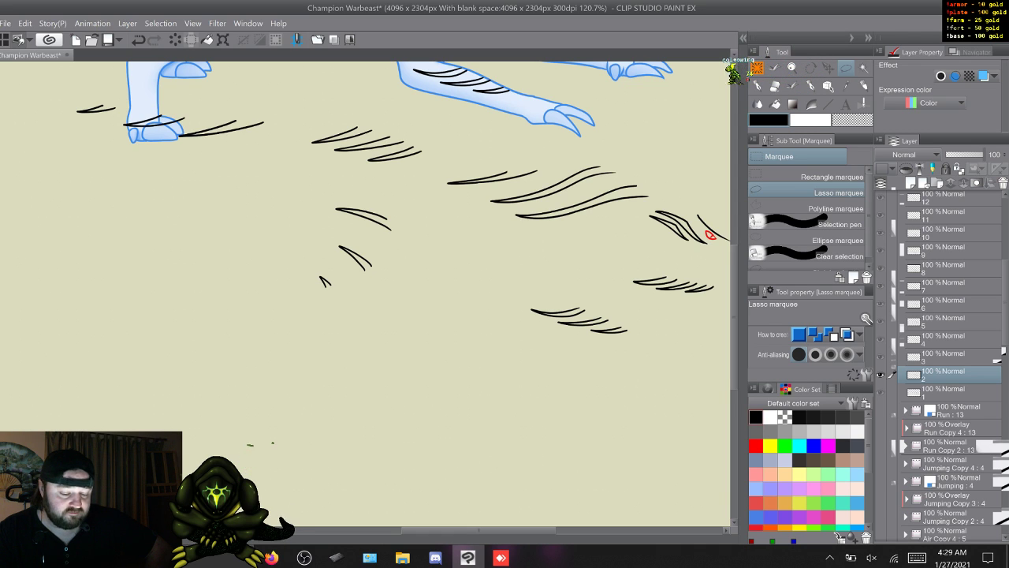
key(s)
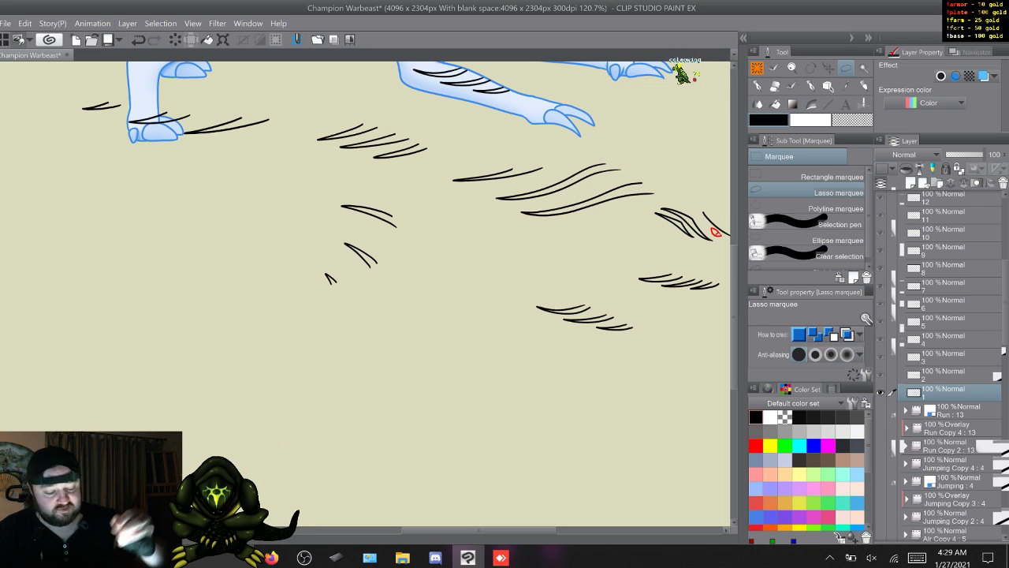
mouse_move(384, 187)
mouse_down()
mouse_move(406, 288)
mouse_move(416, 229)
mouse_up()
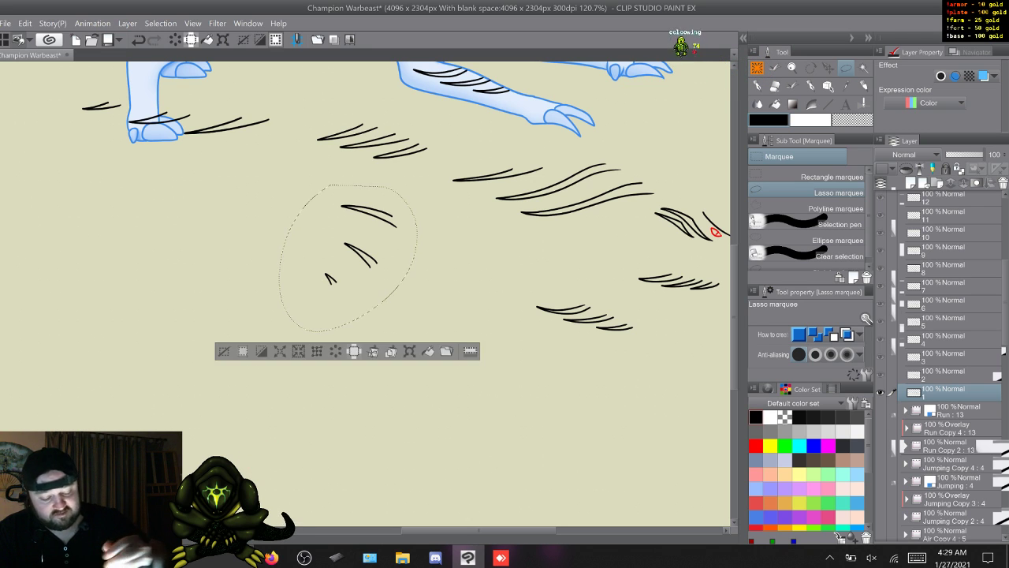
click(335, 352)
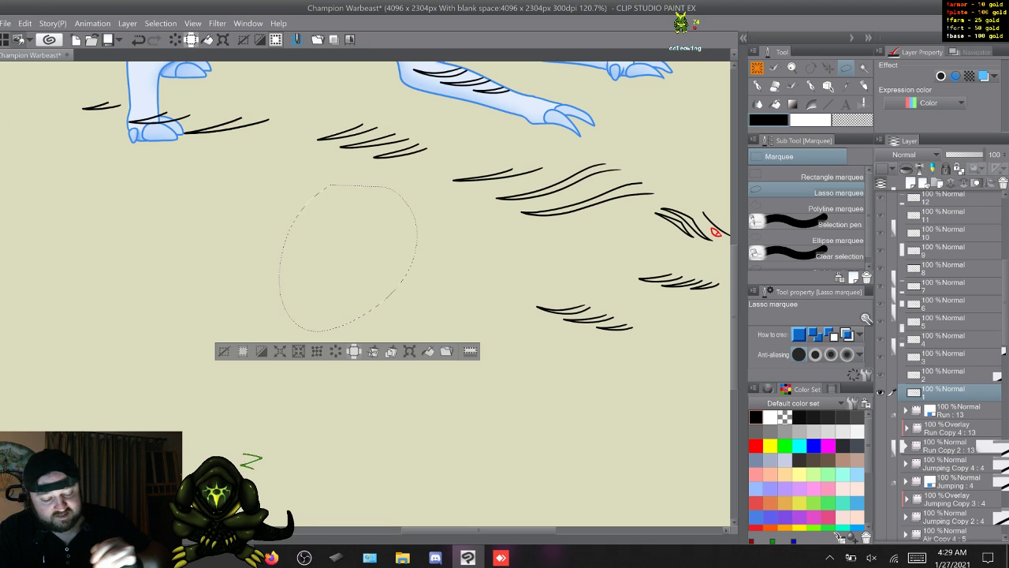
- Delete the same three-mark stripe cluster from Run Copy 3 frames 2 to 13, keeping the lasso selection over it, and deselect
key(w)
key(w)
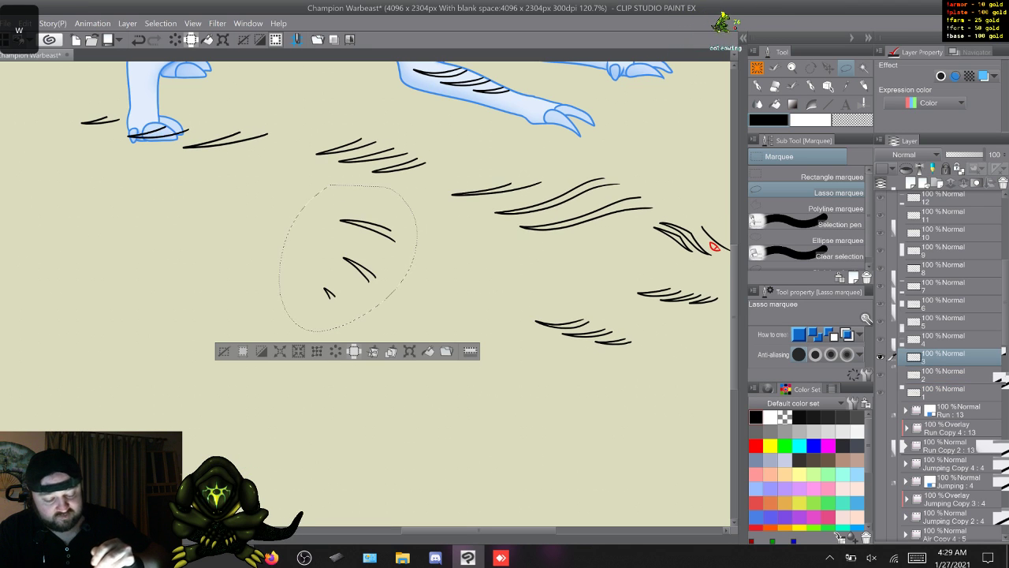
key(w)
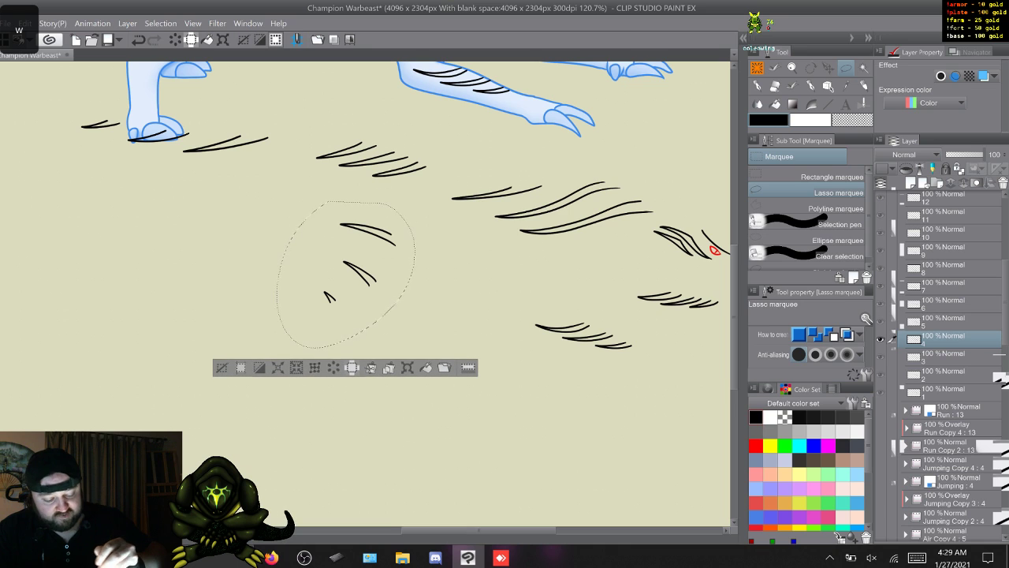
key(w)
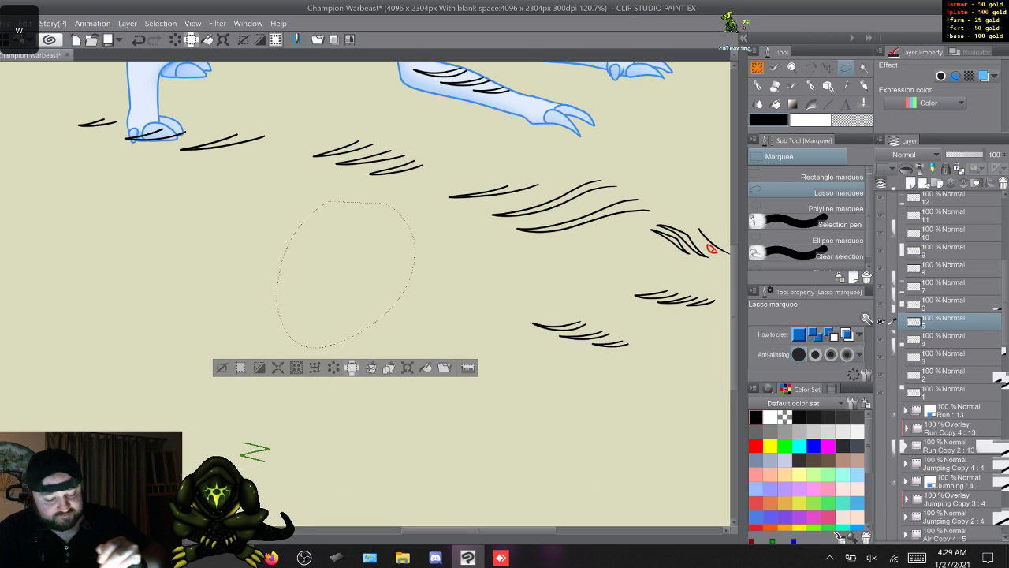
key(w)
key(w)
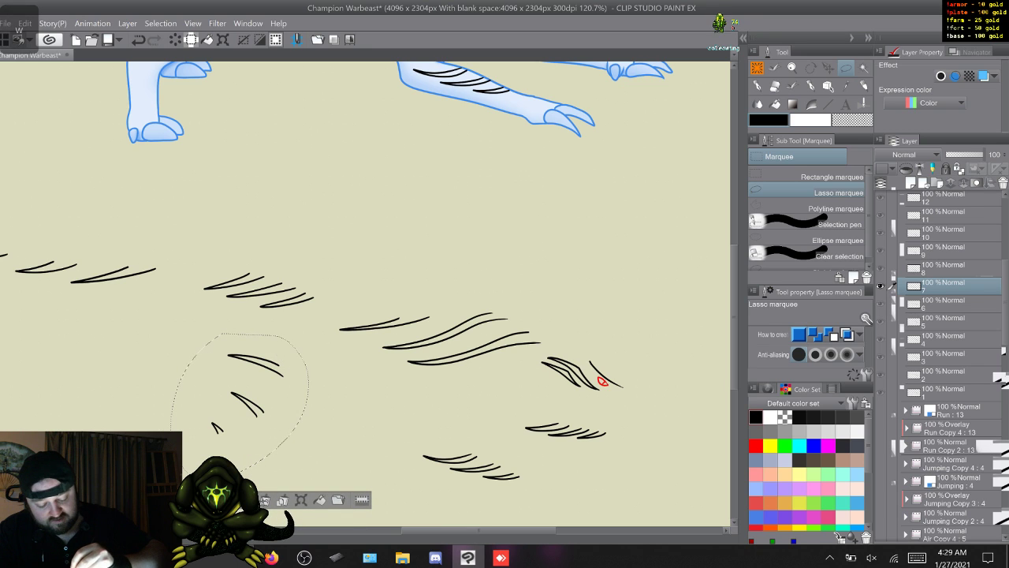
key(w)
key(w)
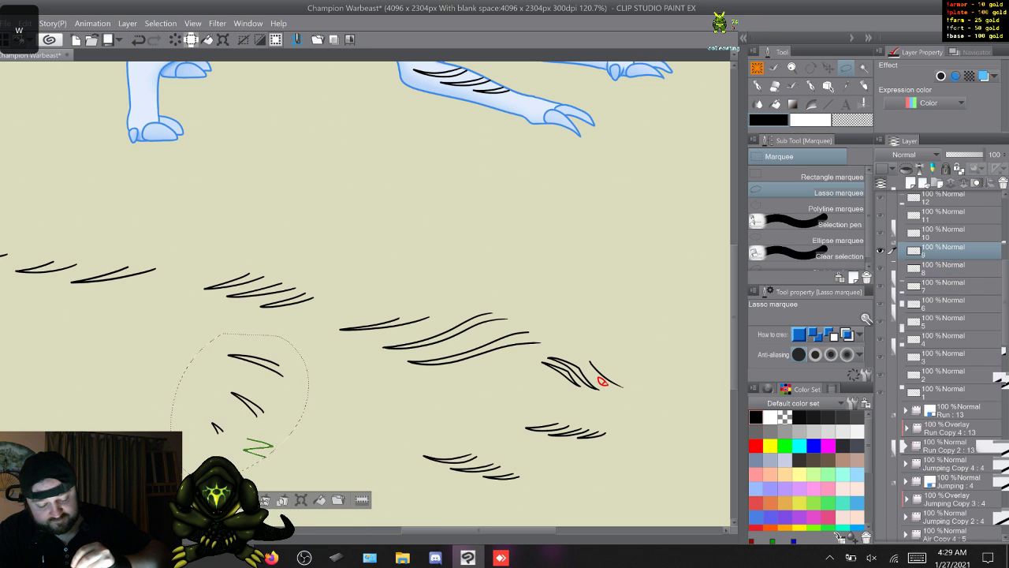
key(w)
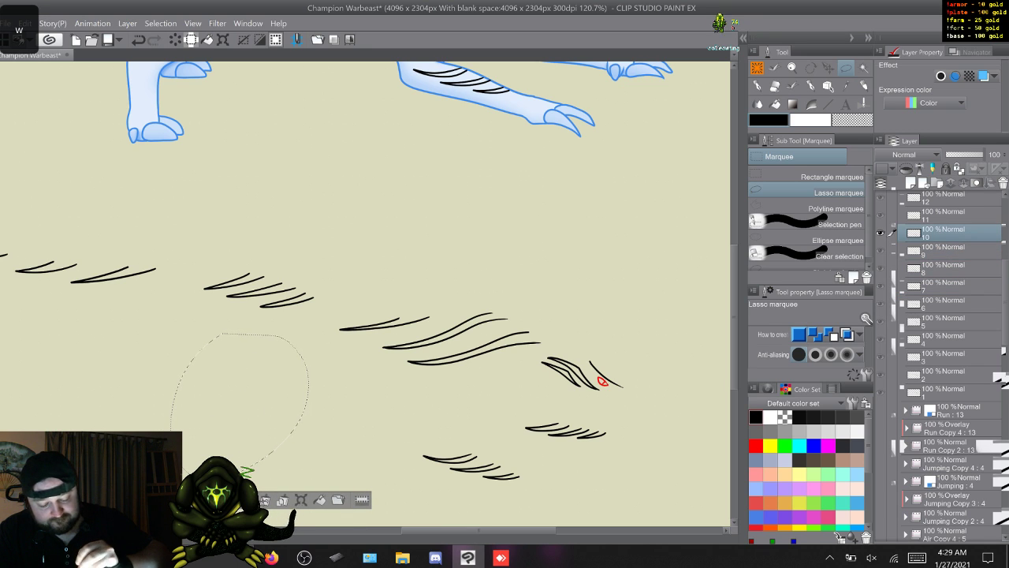
key(w)
key(w)
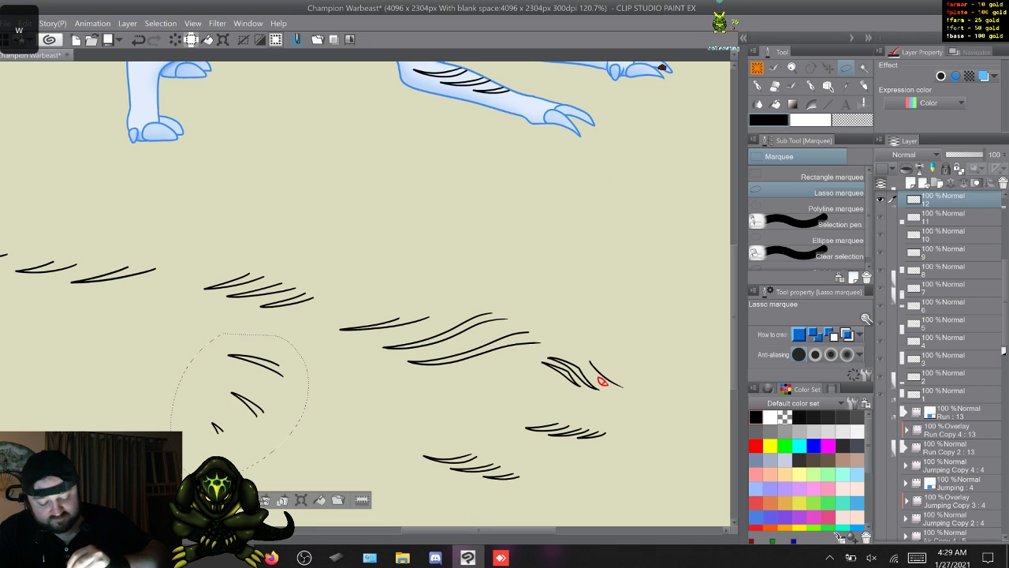
key(Delete)
key(w)
key(Delete)
- Step through the Run Copy 3 frames to check that the small stripe cluster is gone from each one
key(w)
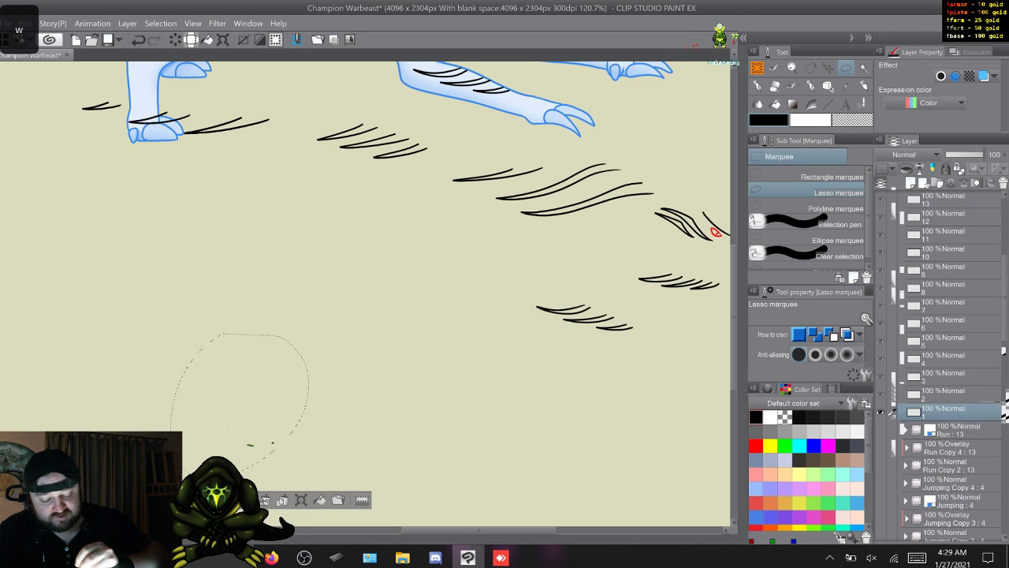
key(ctrl+d)
key(w)
key(w)
key(w)
key(w)
key(w)
key(w)
key(w)
key(w)
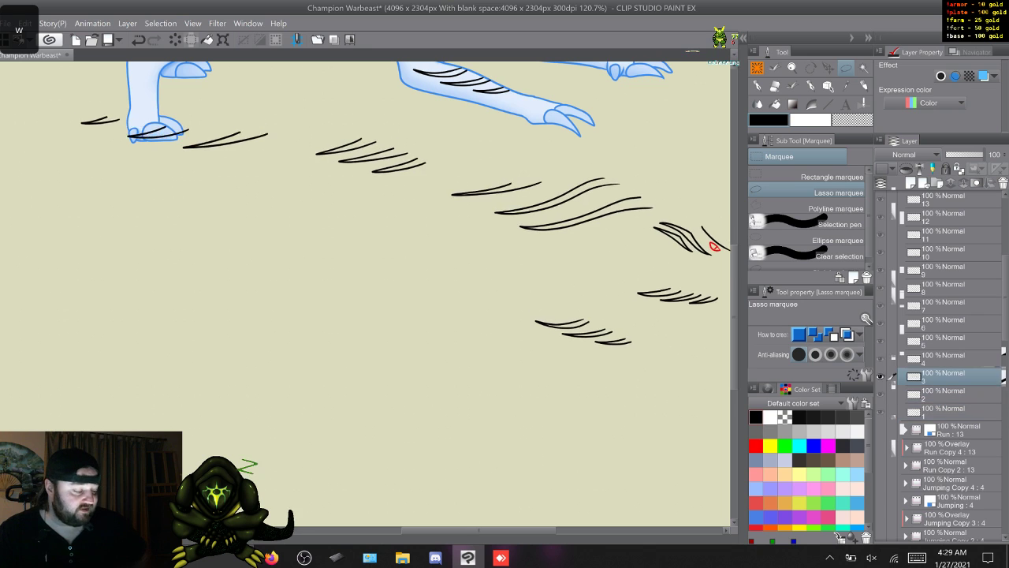
key(w)
key(w)
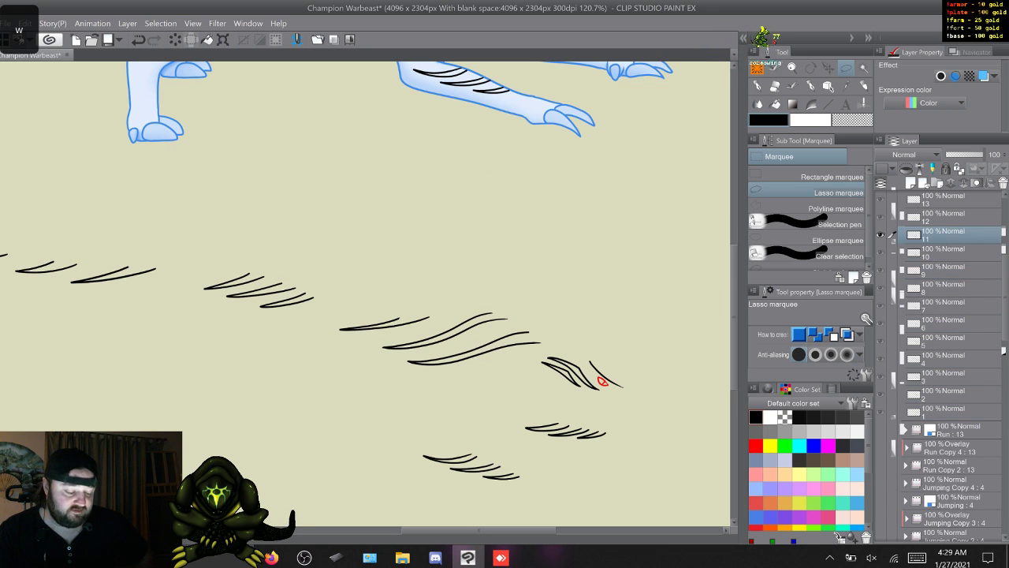
key(w)
key(w)
key(w)
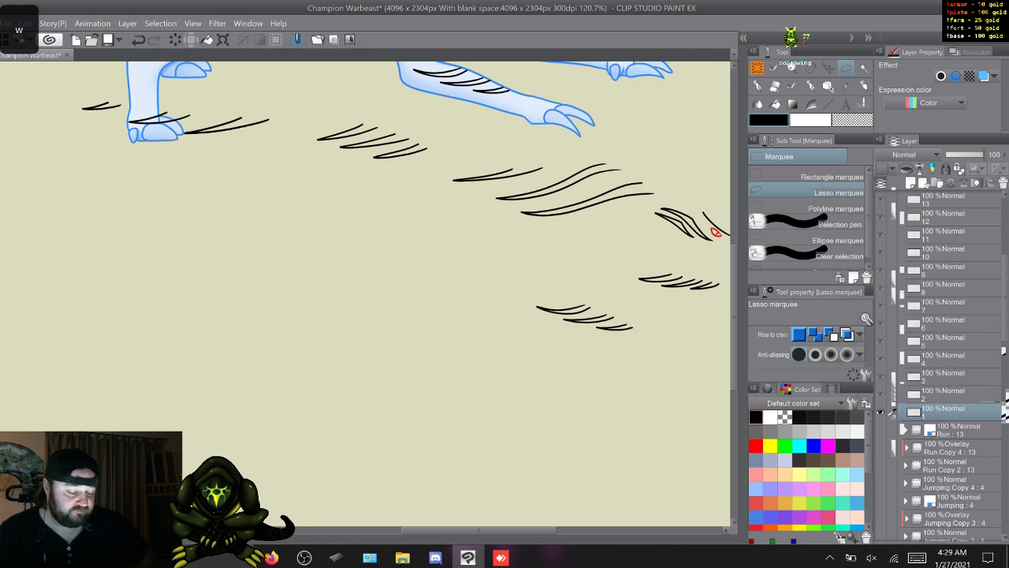
drag(479, 530, 500, 529)
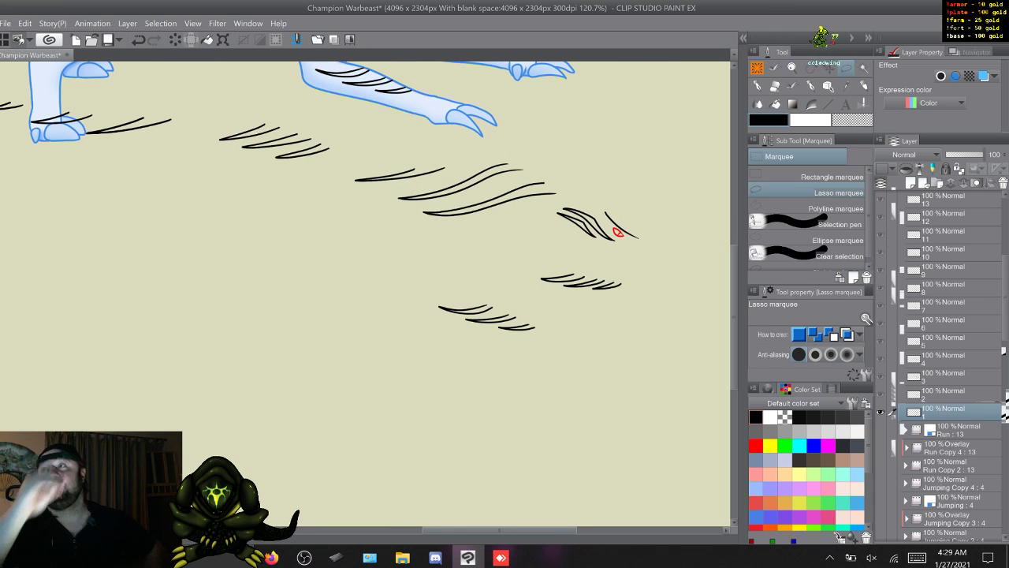
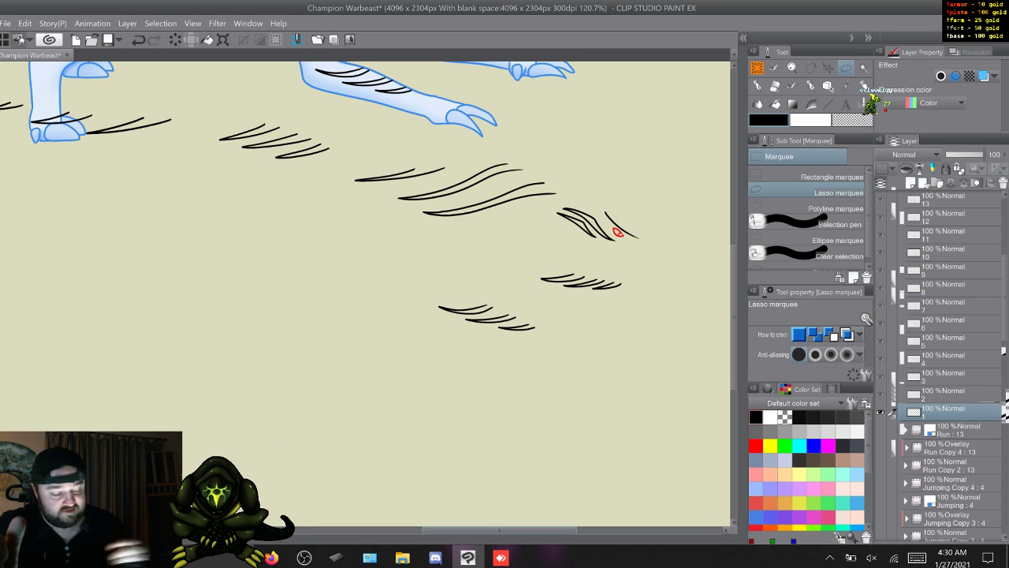
- Show the Run line art folder beneath the Run Copy 3 frame 1 stripes
click(880, 429)
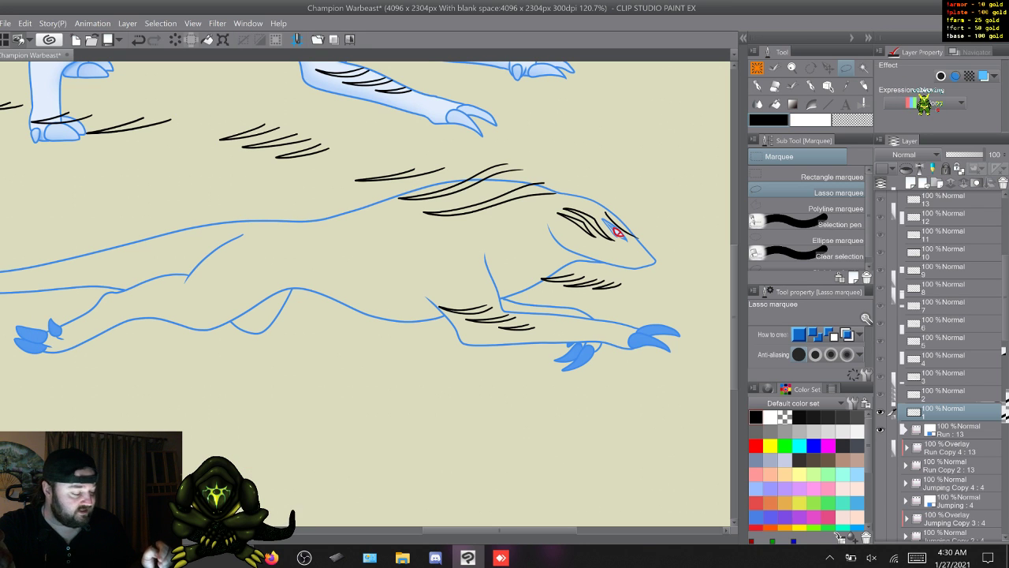
key(Right)
key(Left)
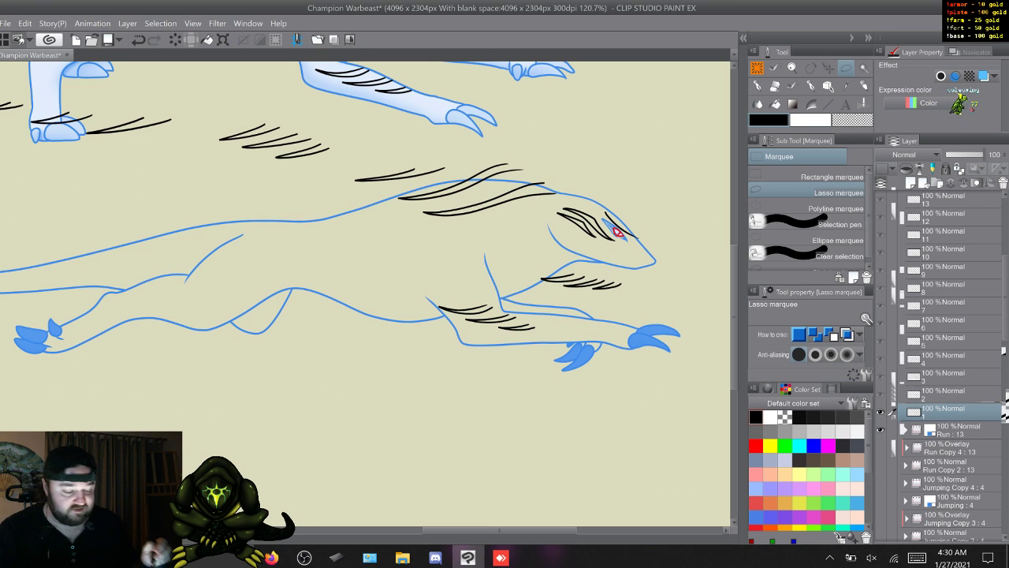
- Step through the Run Copy 3 frames over the line art to examine how the stripes line up with each pose
key(w)
key(w)
key(w)
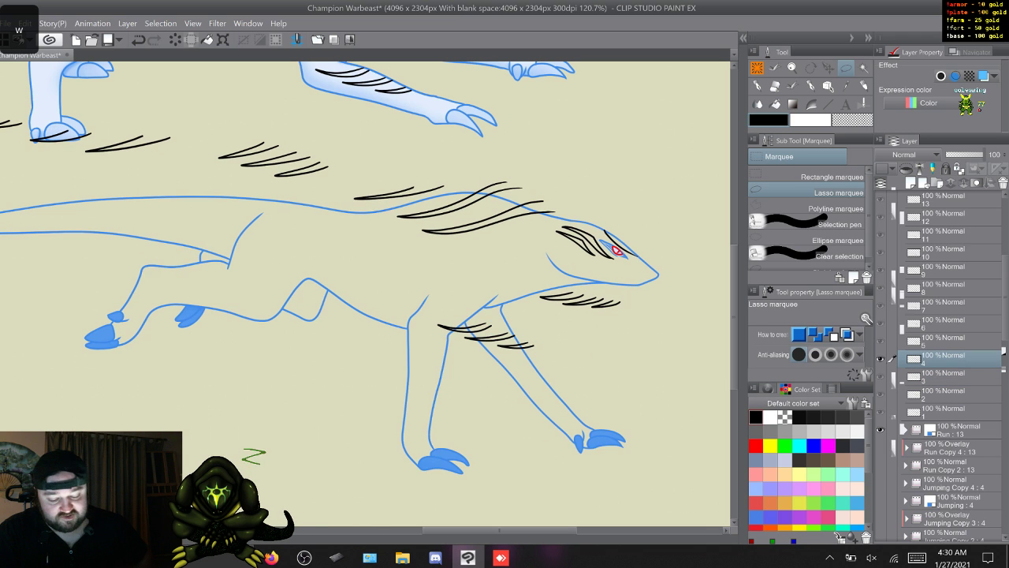
key(w)
key(w)
key(w)
key(w)
key(w)
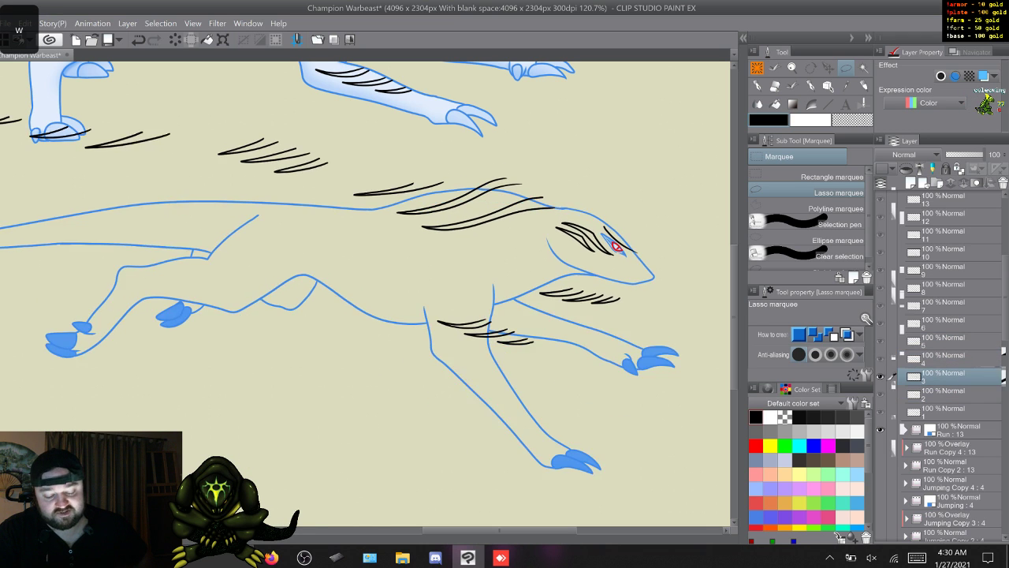
key(w)
key(w)
key(w)
key(w)
key(w)
key(w)
key(w)
key(w)
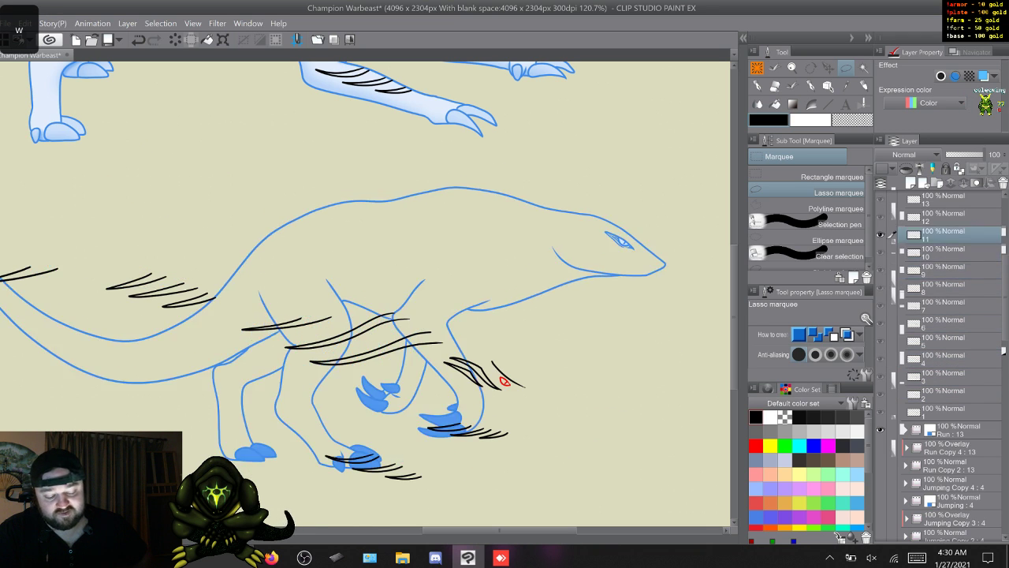
key(w)
key(w)
key(w)
key(w)
key(w)
key(w)
key(w)
key(w)
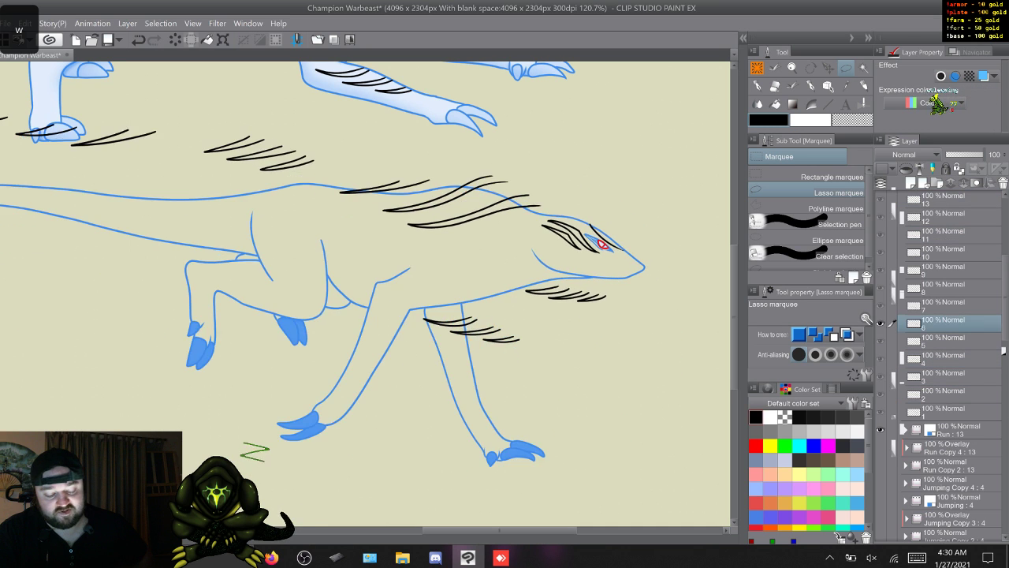
key(w)
key(w)
key(w)
key(w)
key(w)
key(w)
key(w)
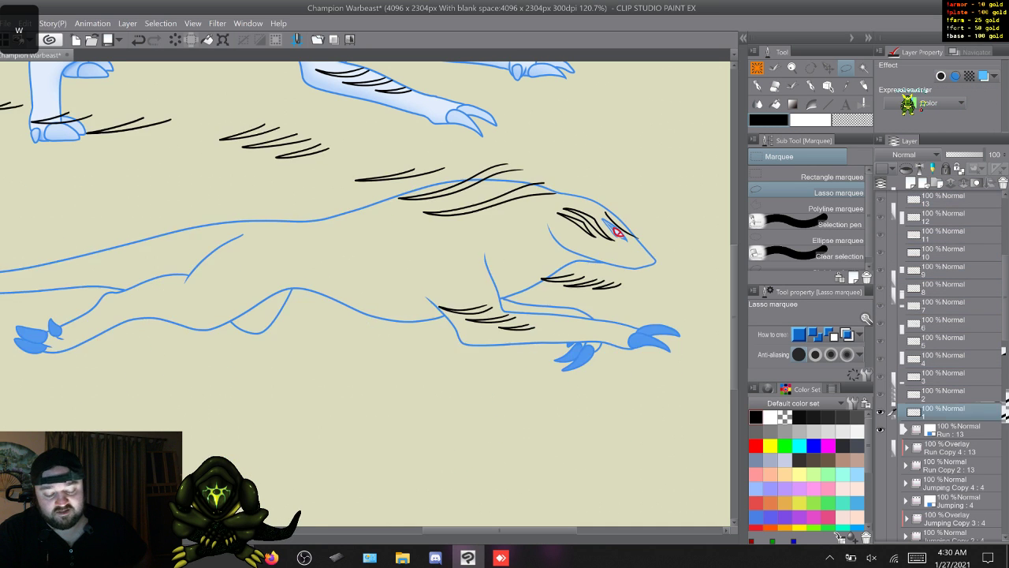
key(w)
key(w)
key(w)
key(w)
key(w)
key(w)
key(w)
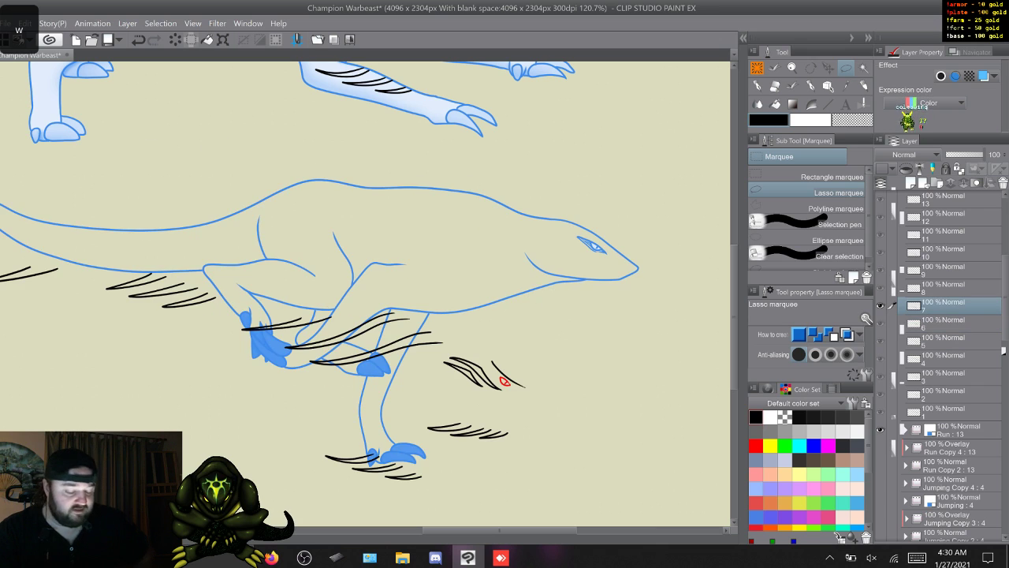
key(w)
key(w)
key(w)
key(w)
key(w)
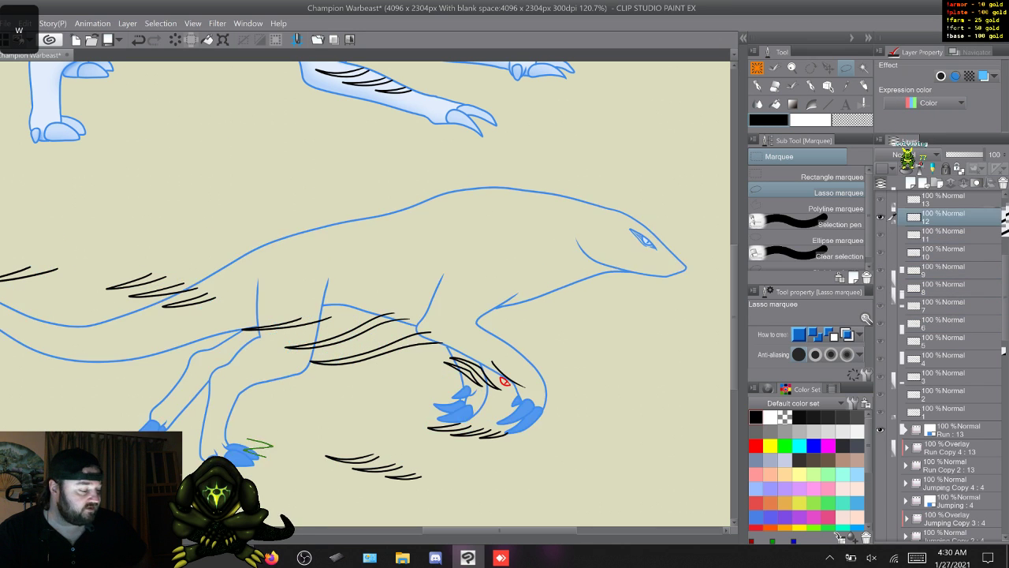
key(w)
key(w)
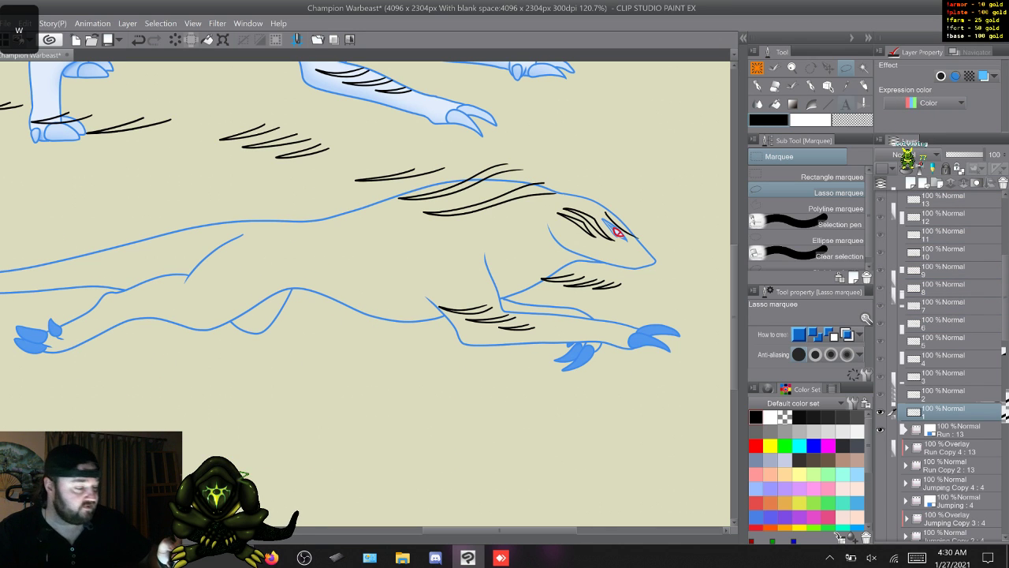
- Move the Run Copy 3 frame 7 stripes so the red eye mark sits on the line art's eye
key(k)
key(w)
key(w)
key(w)
key(w)
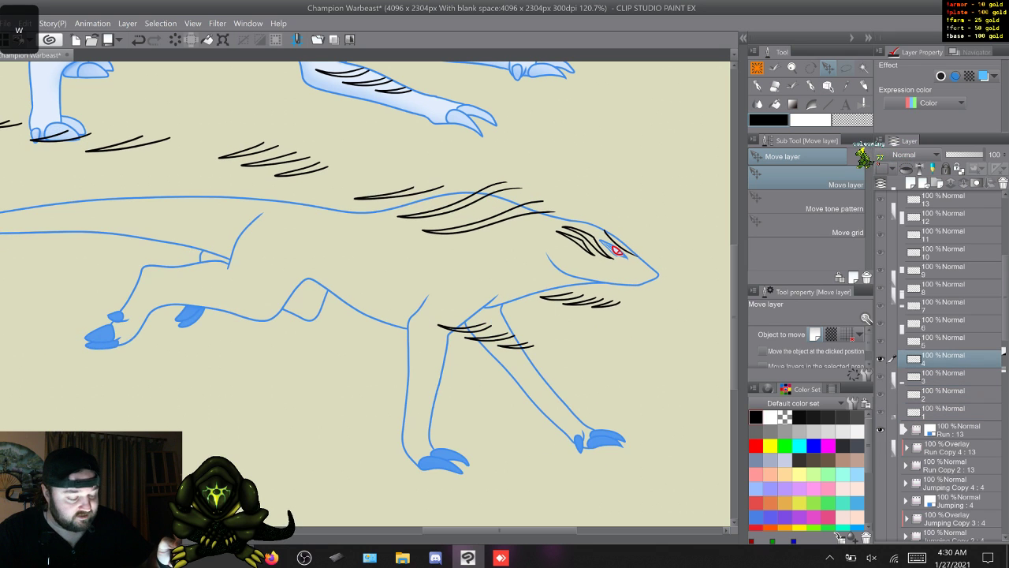
key(w)
key(w)
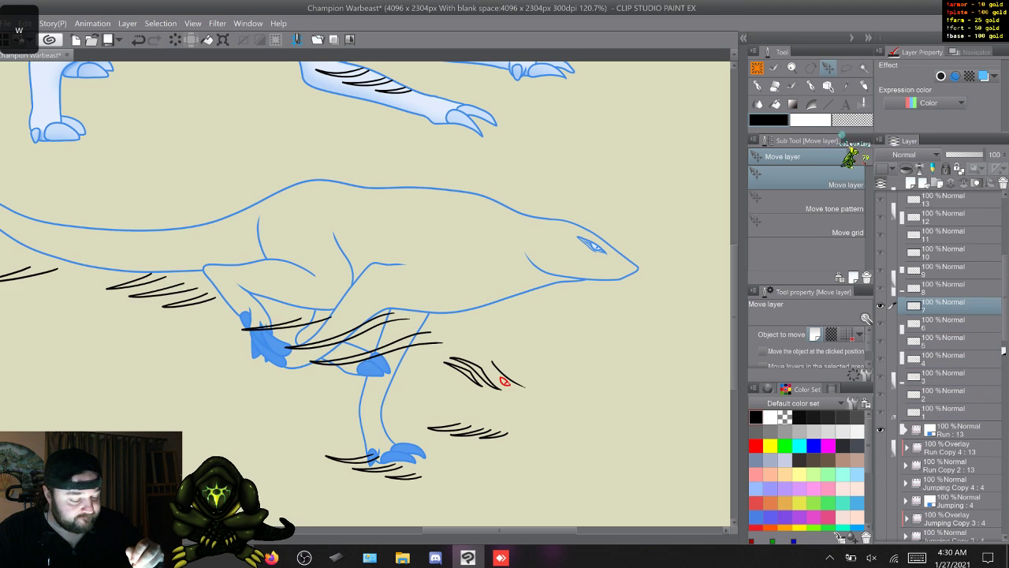
drag(537, 313, 596, 247)
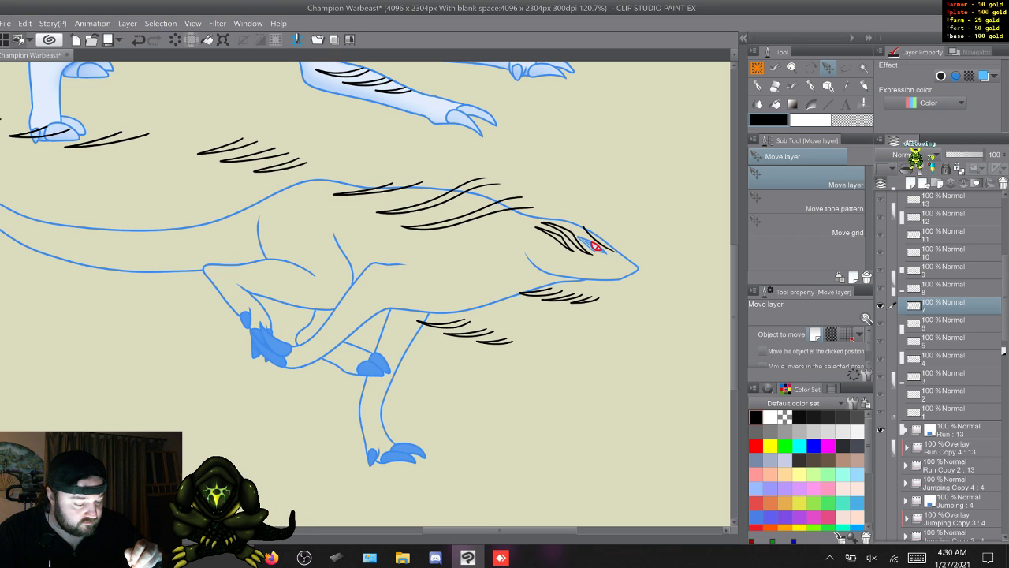
- Move the stripes in Run Copy 3 frames 8, 9 and 10 so the red eye mark sits on each frame's eye
key(w)
mouse_move(506, 381)
mouse_down()
mouse_move(554, 324)
mouse_move(594, 247)
mouse_up()
key(w)
drag(500, 380, 590, 237)
key(w)
mouse_move(500, 376)
mouse_down()
mouse_move(596, 231)
mouse_move(593, 243)
mouse_up()
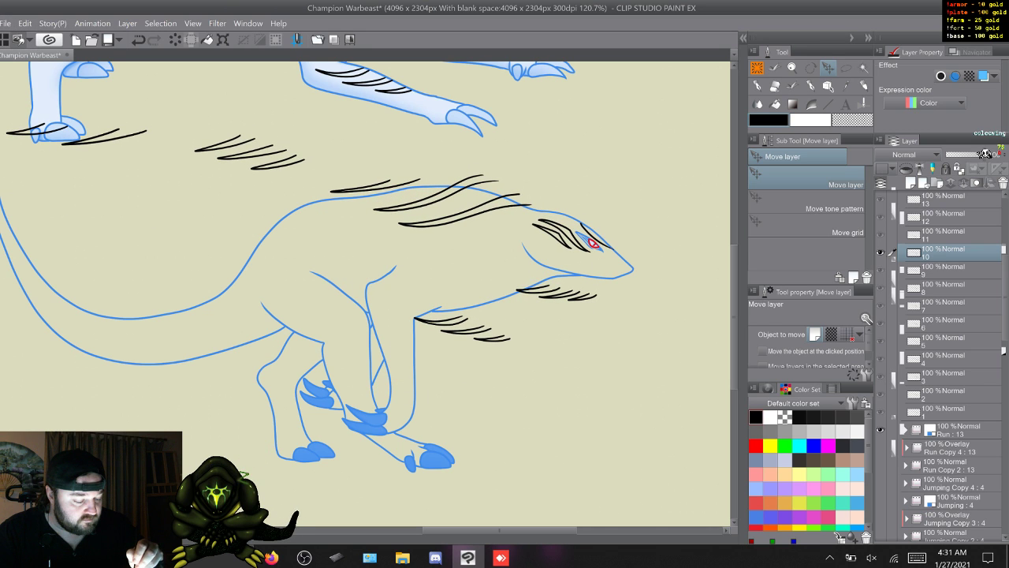
- Align the Run Copy 3 frame 11, 12 and 13 stripes with the line art's eye and return to frame 1
key(w)
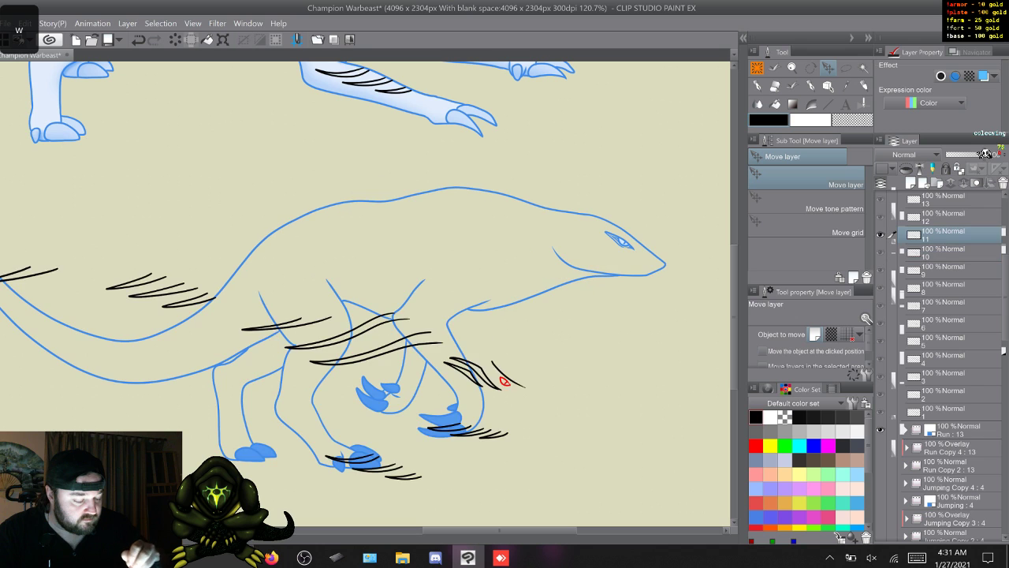
mouse_move(506, 383)
mouse_down()
mouse_move(547, 311)
mouse_move(623, 242)
mouse_up()
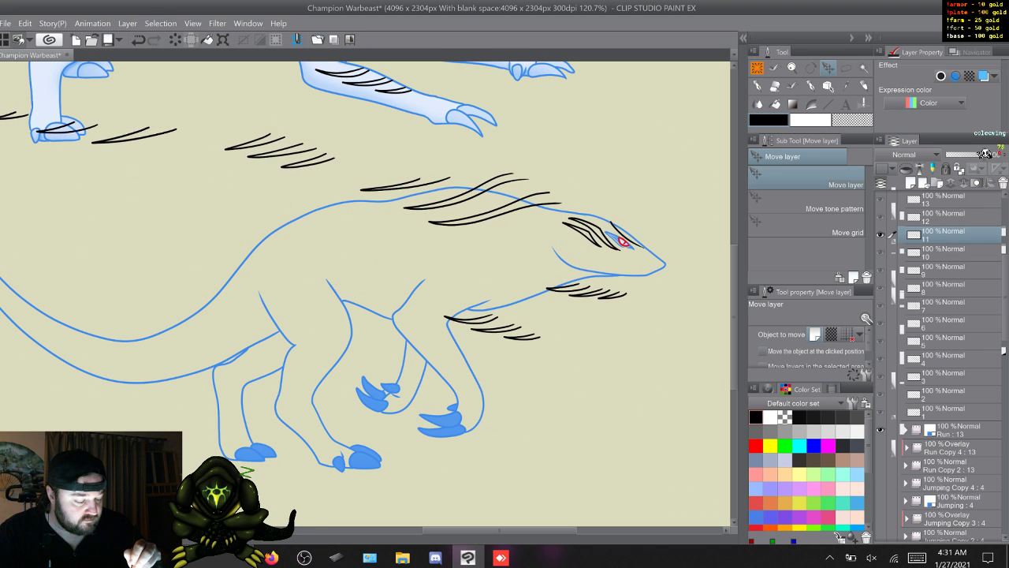
key(w)
mouse_move(507, 400)
mouse_down()
mouse_move(590, 282)
mouse_move(655, 234)
mouse_move(645, 240)
mouse_up()
key(w)
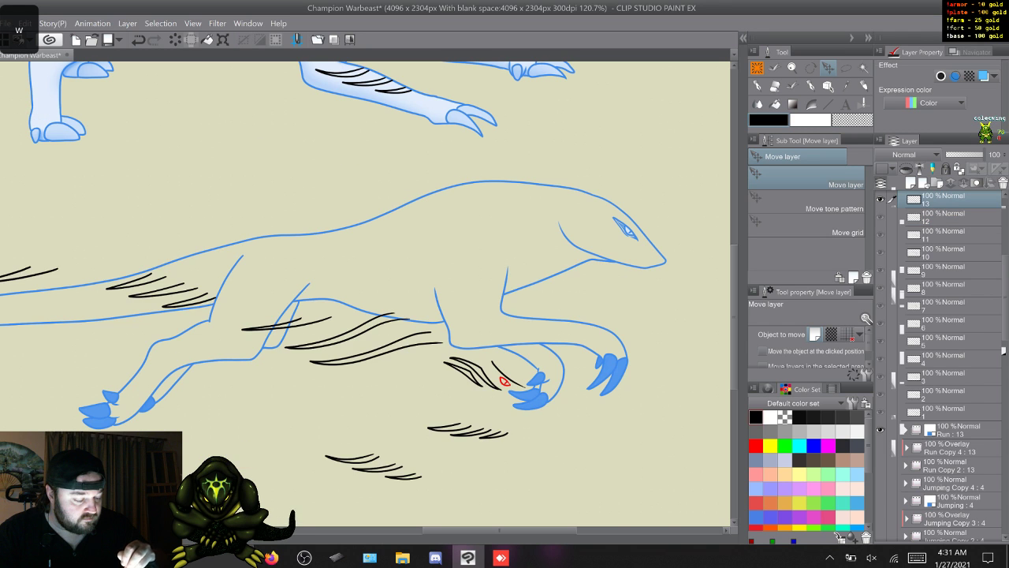
mouse_move(504, 373)
mouse_down()
mouse_move(558, 286)
mouse_move(629, 231)
mouse_move(617, 232)
mouse_up()
key(w)
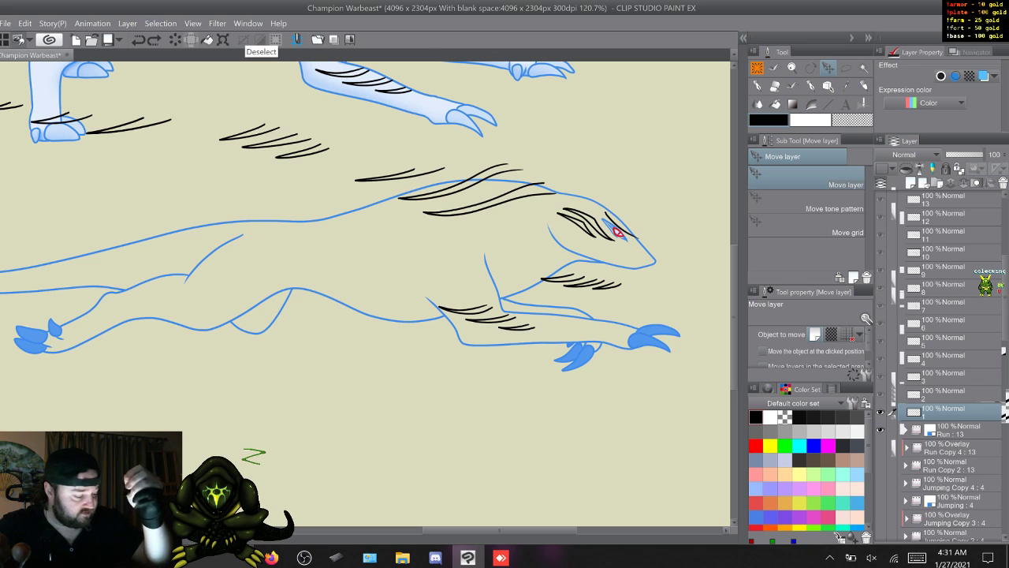
- Rotate the Run Copy 3 frame 1 stripes slightly clockwise around a free rotation centre at the eye to match the head's tilt
key(ctrl+t)
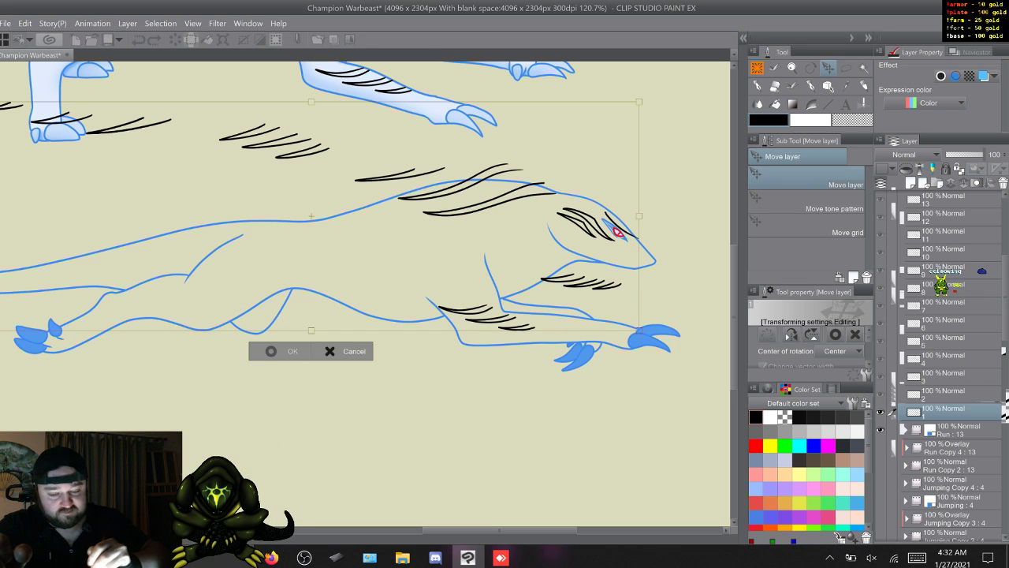
key(Return)
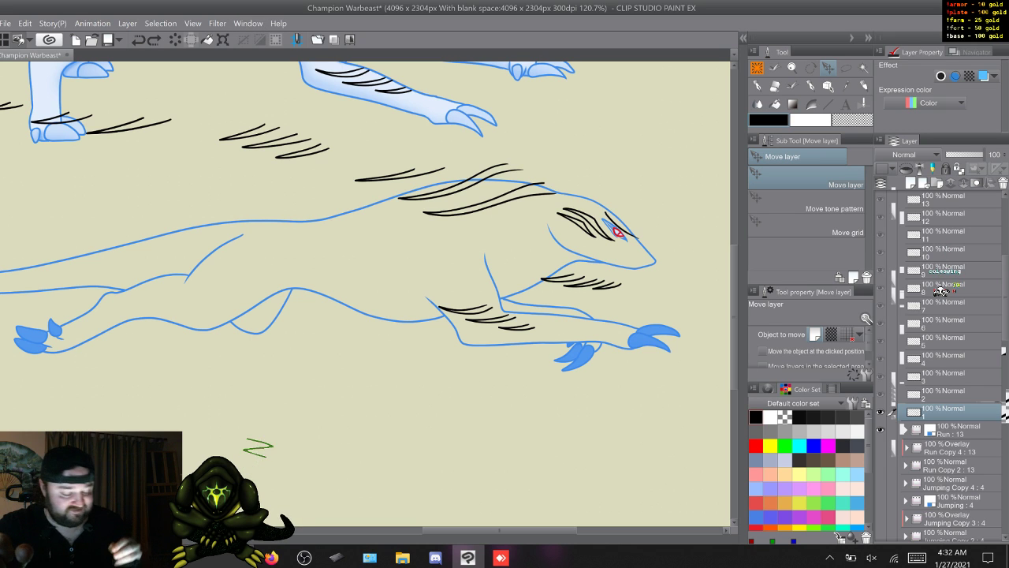
drag(500, 531, 517, 530)
key(m)
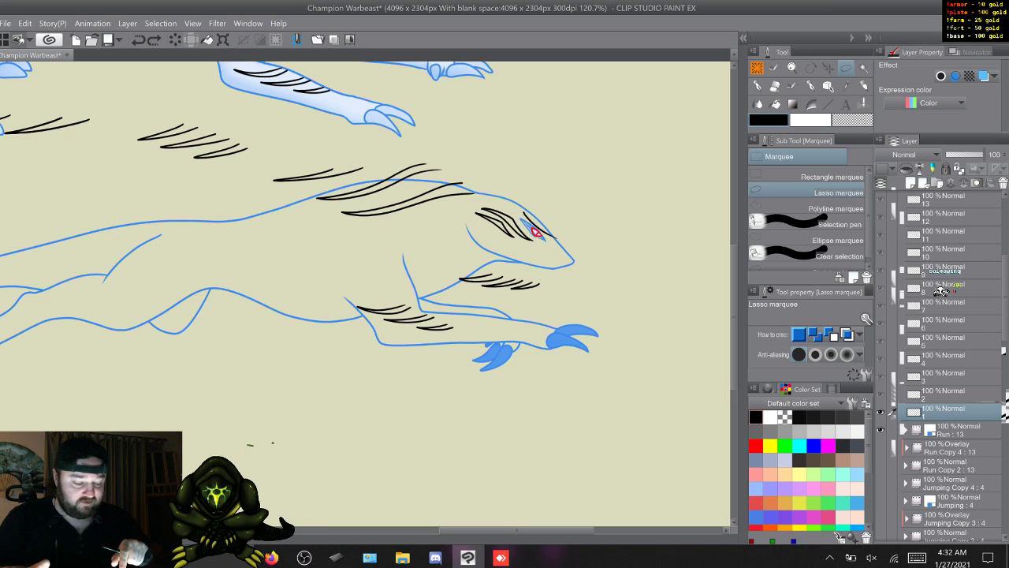
scroll(365, 294, up, 4)
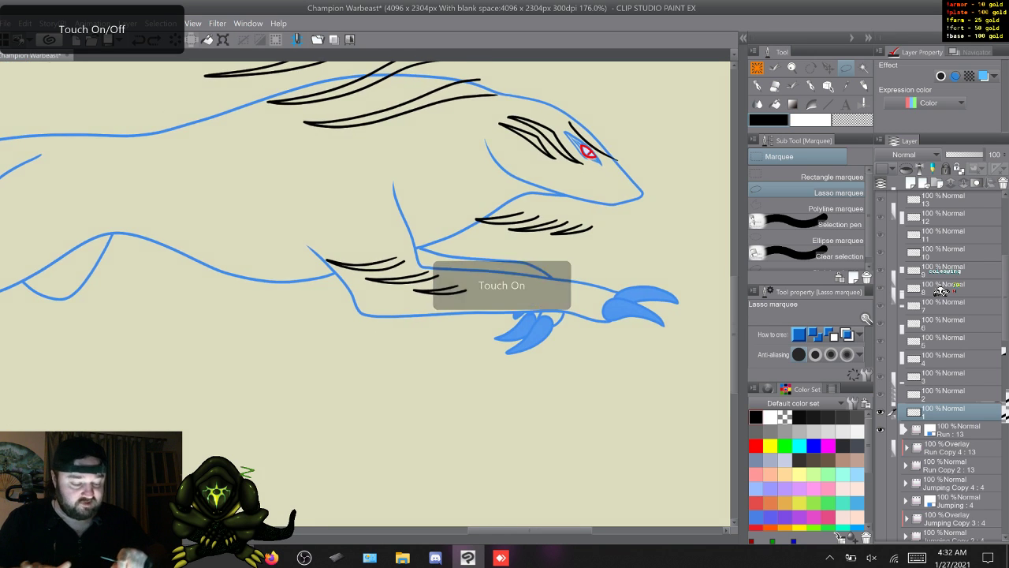
scroll(365, 294, right, 3)
scroll(365, 294, up, 2)
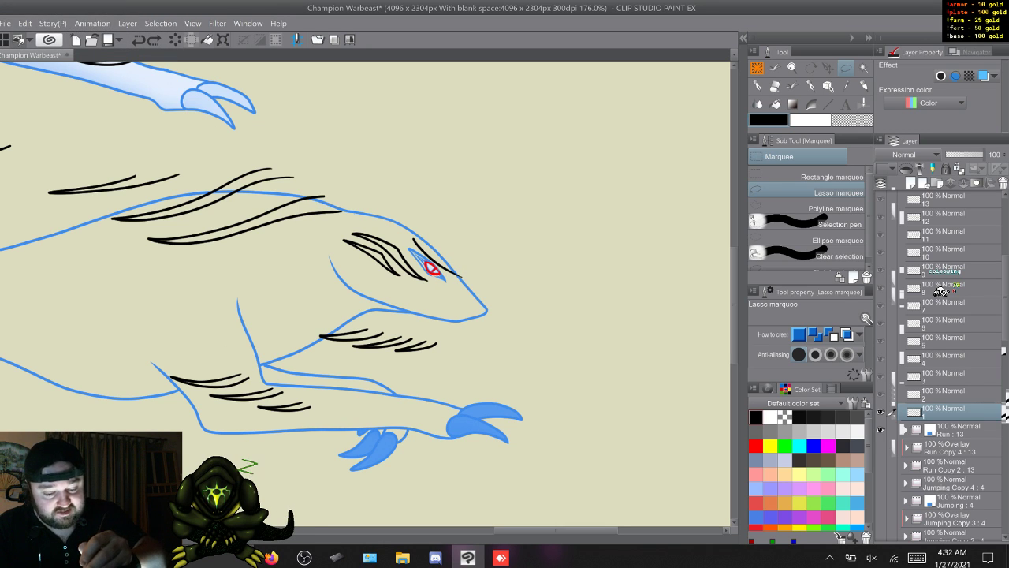
key(ctrl+t)
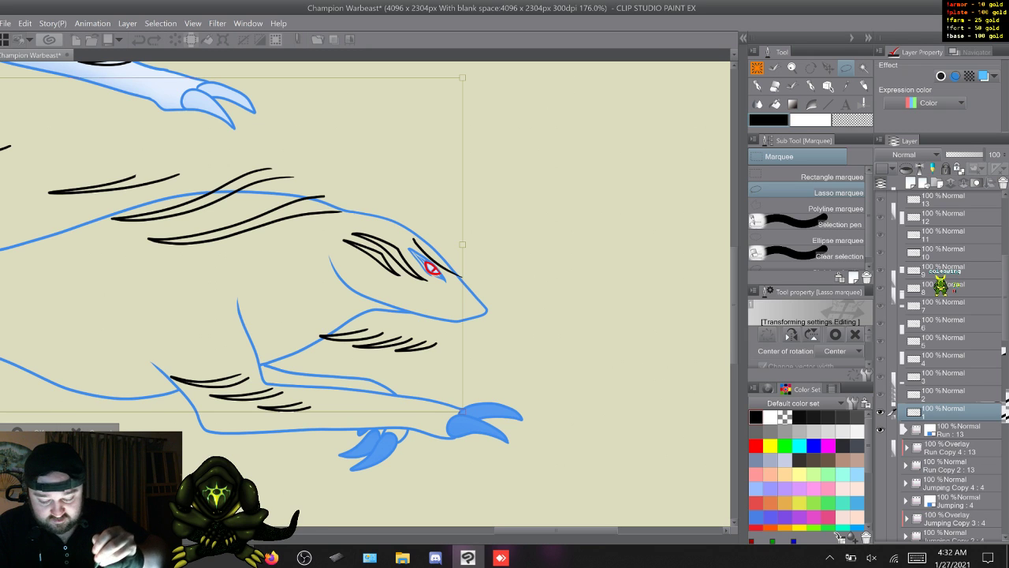
drag(556, 530, 540, 529)
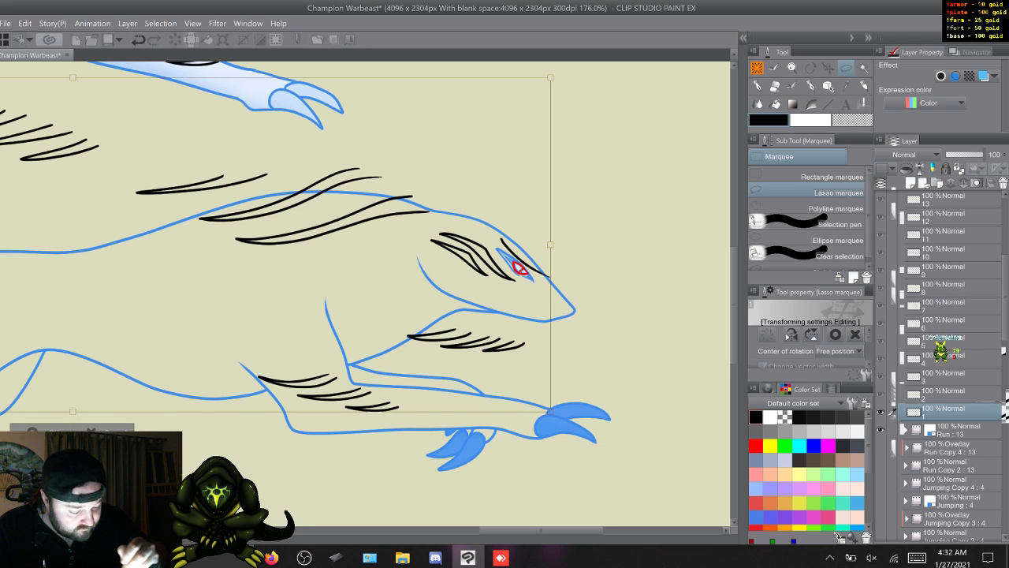
drag(552, 75, 571, 81)
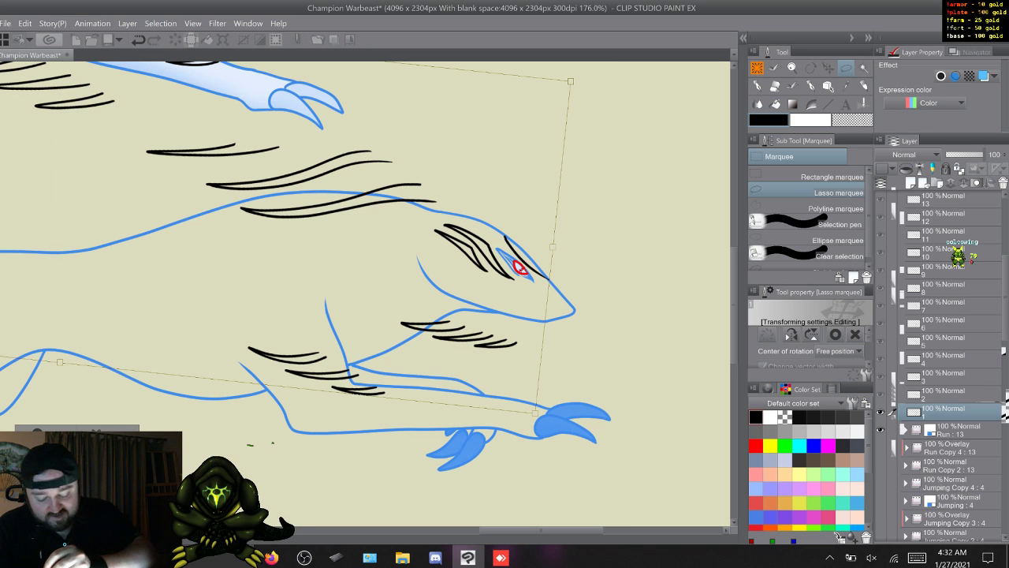
key(Return)
- Rotate the Run Copy 3 frame 2 stripes slightly clockwise around the eye to follow the head's angle
key(w)
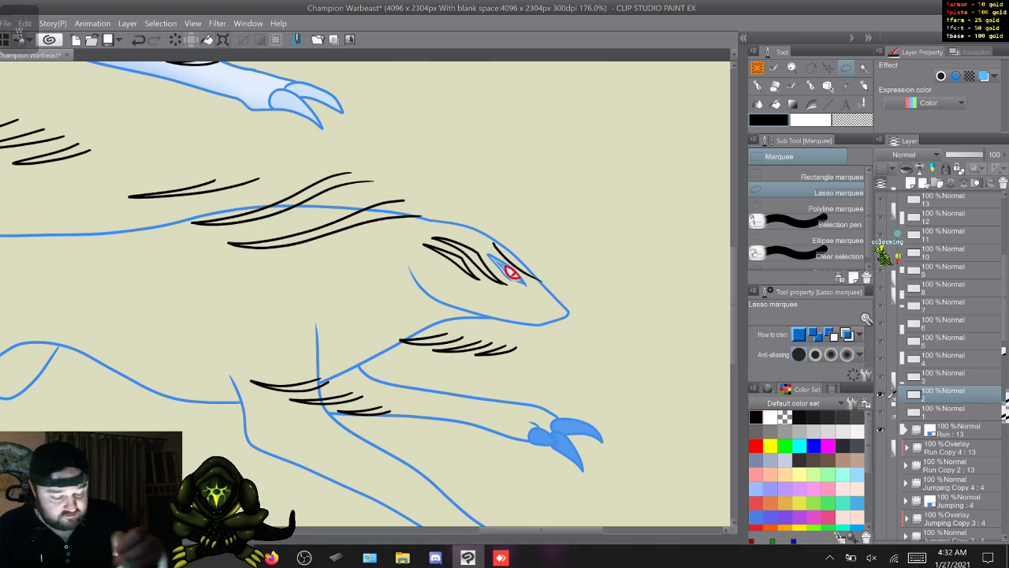
key(ctrl+t)
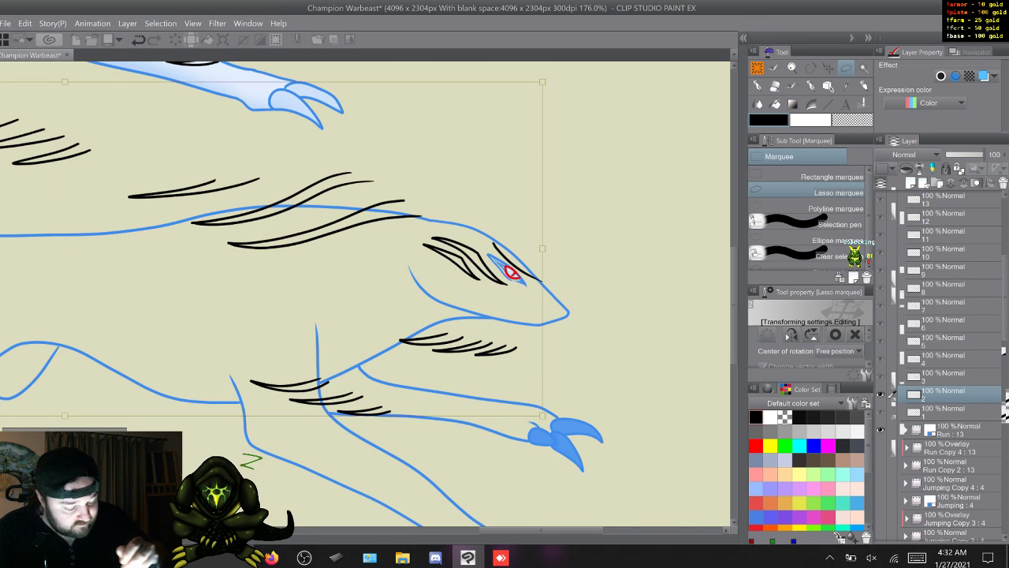
drag(567, 71, 580, 75)
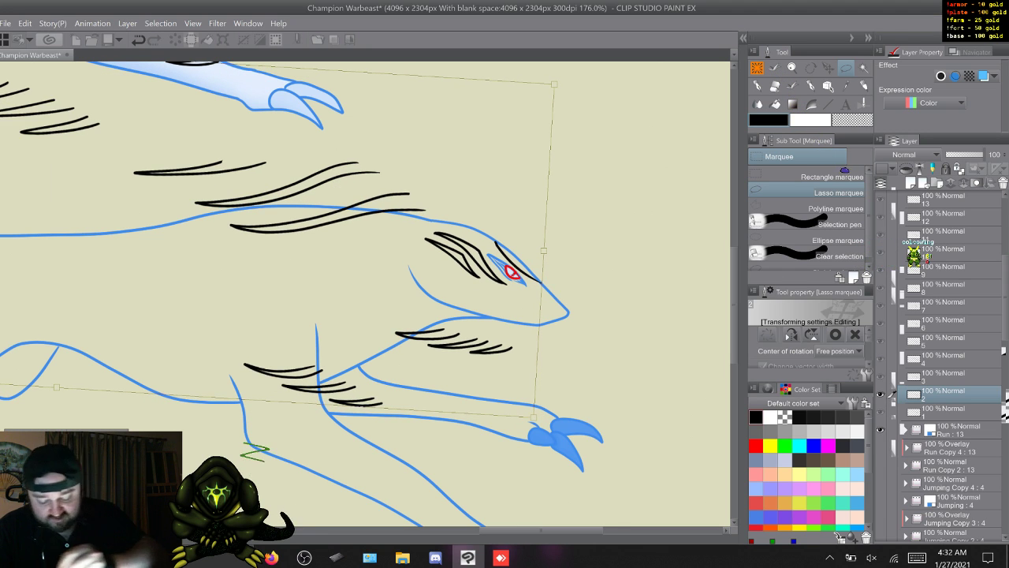
key(Return)
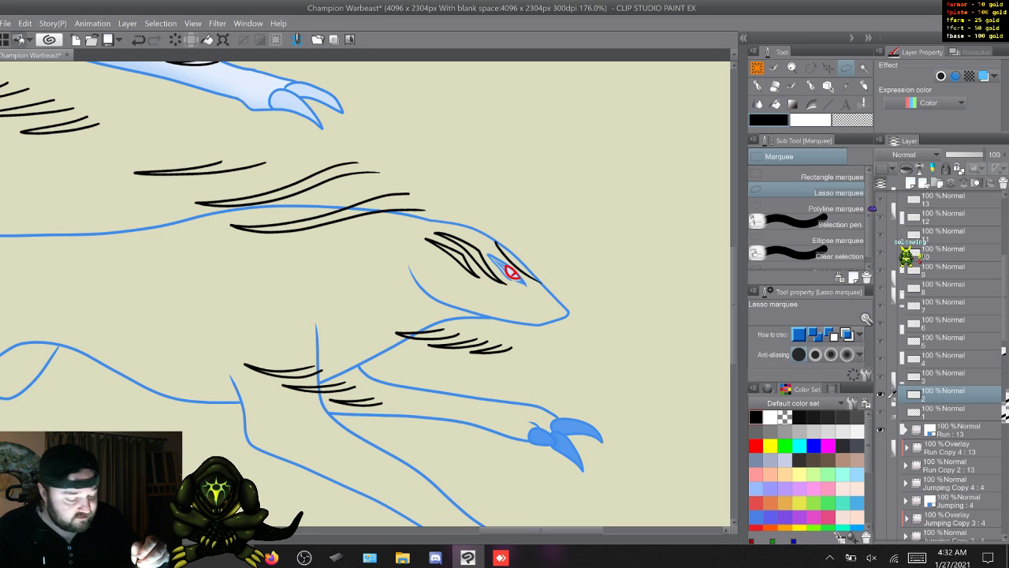
- Nudge the Run Copy 3 frame 3 stripes right and down, rotate them clockwise around the eye, and go to frame 4
key(w)
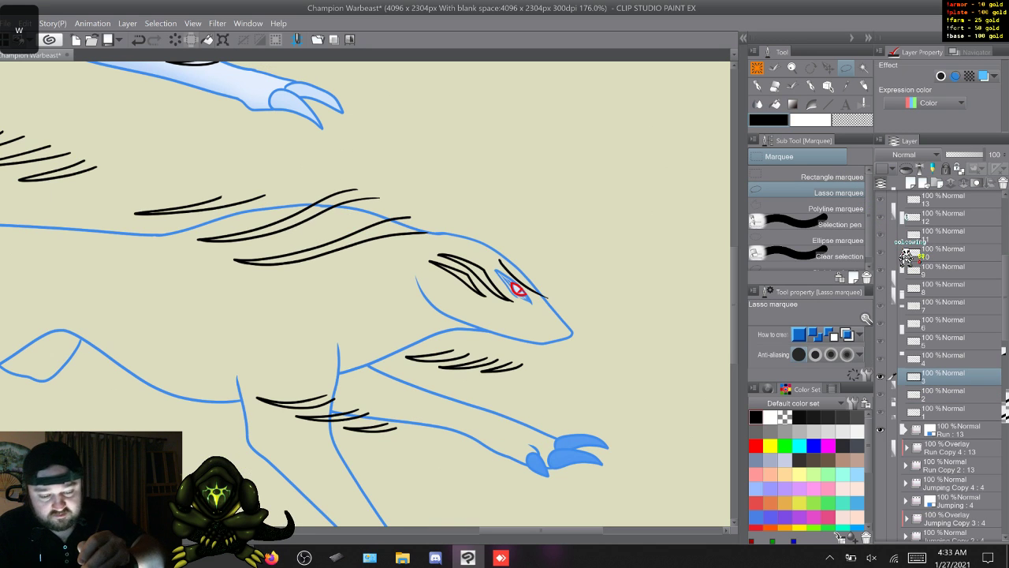
key(ctrl+t)
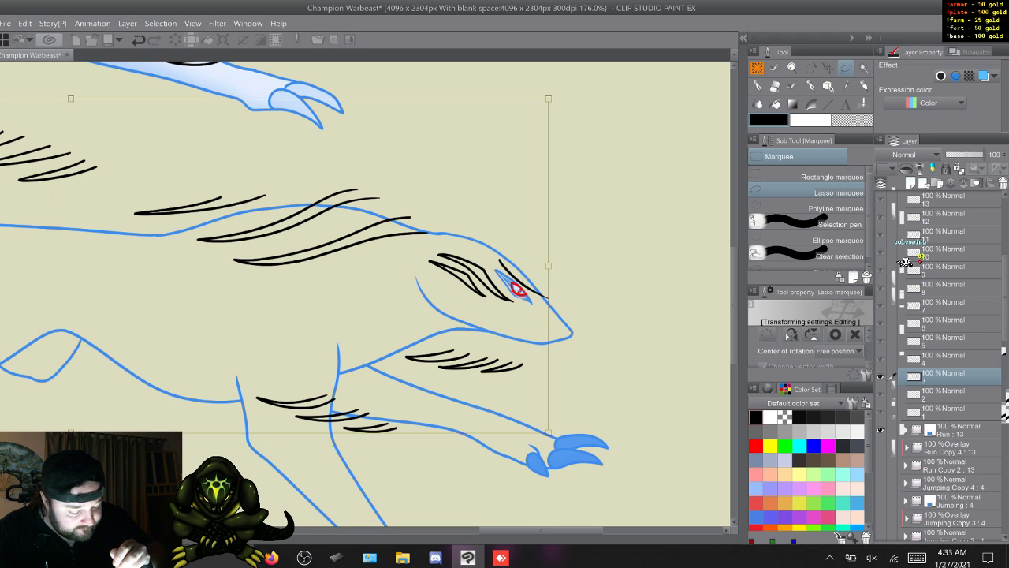
key(Right)
key(Down)
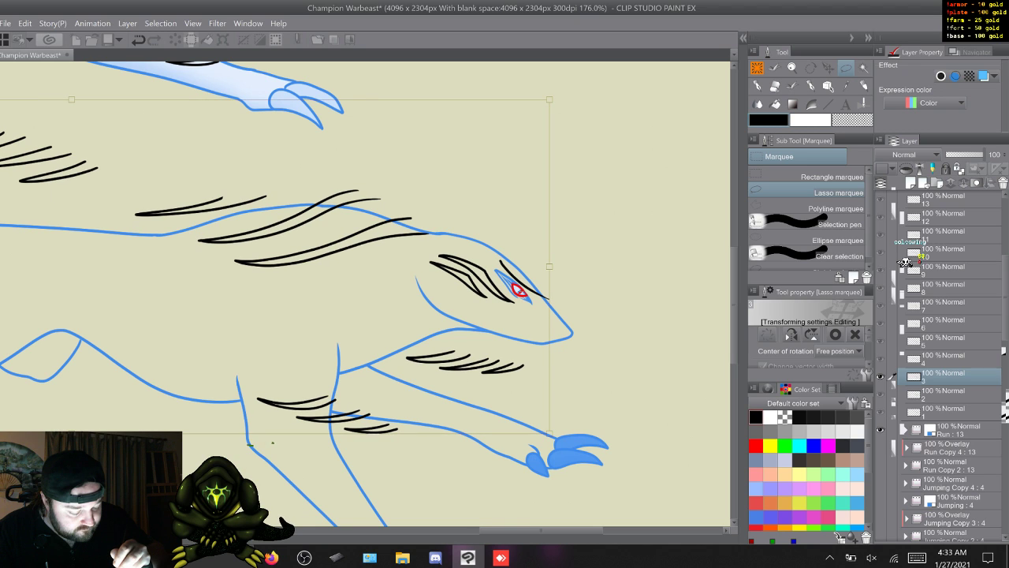
drag(555, 89, 591, 99)
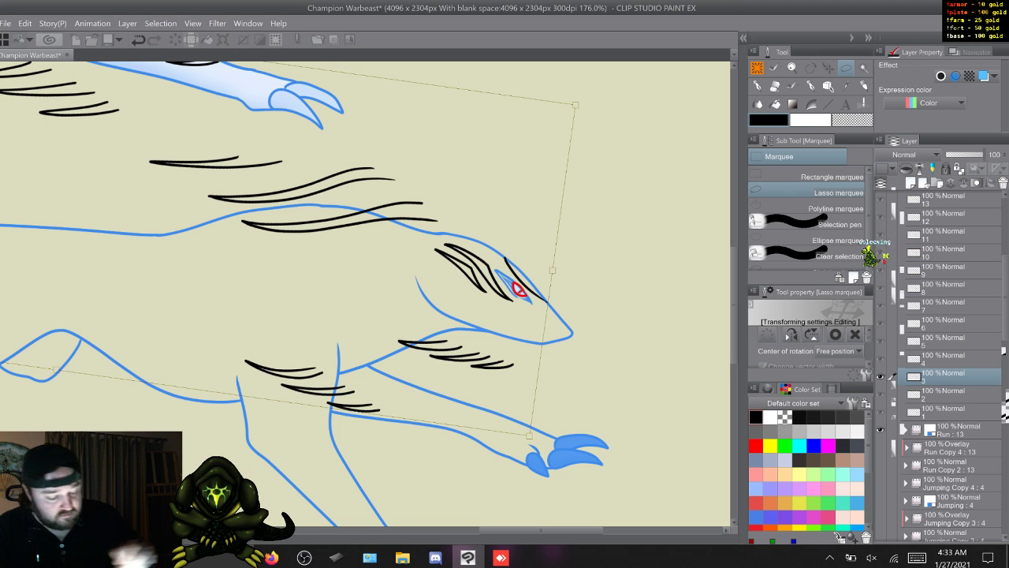
key(Return)
key(w)
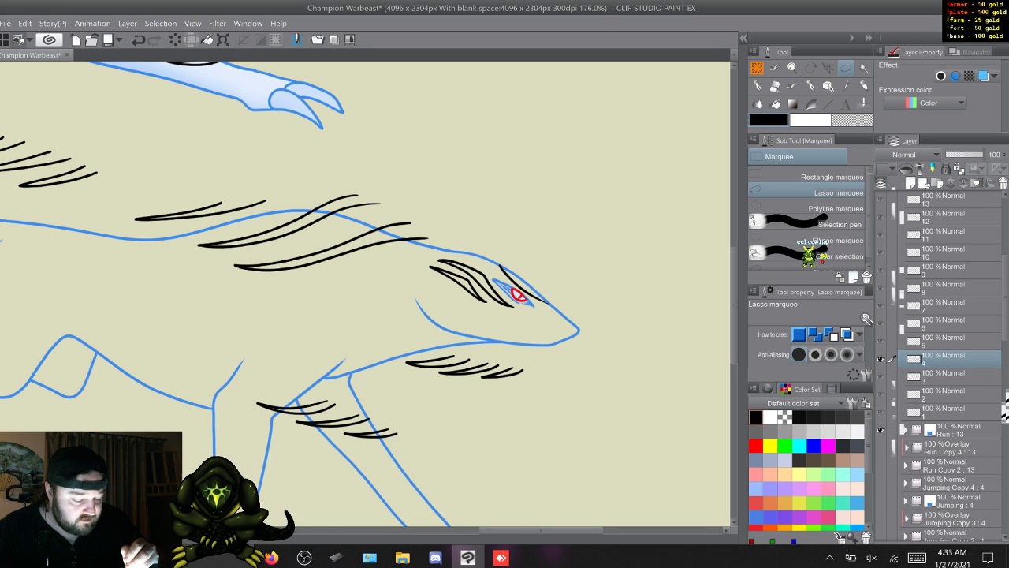
- Nudge the Run Copy 3 frame 4 stripes down and right, rotate them slightly counterclockwise around the eye, and go to frame 5
key(ctrl+t)
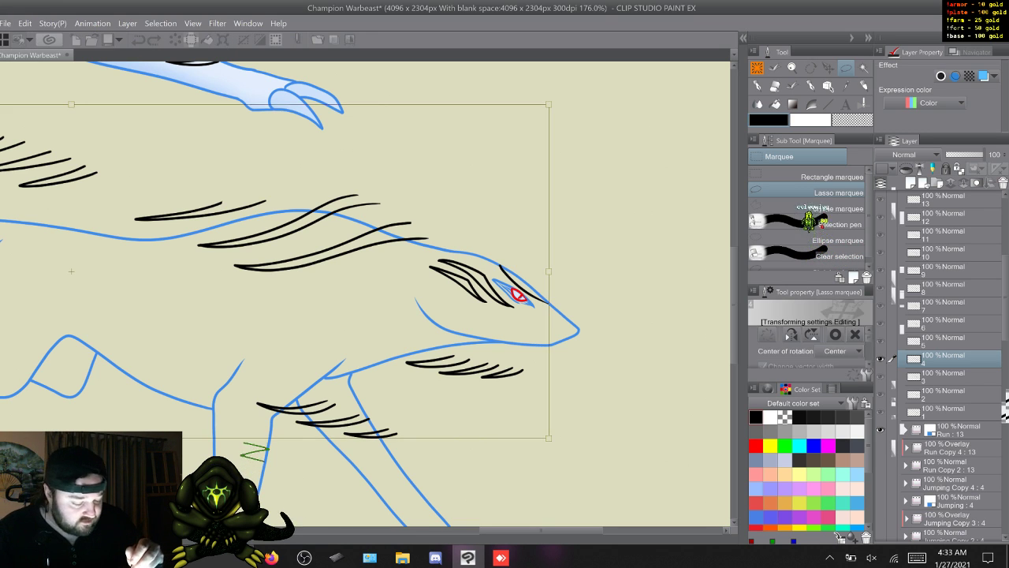
drag(576, 271, 576, 269)
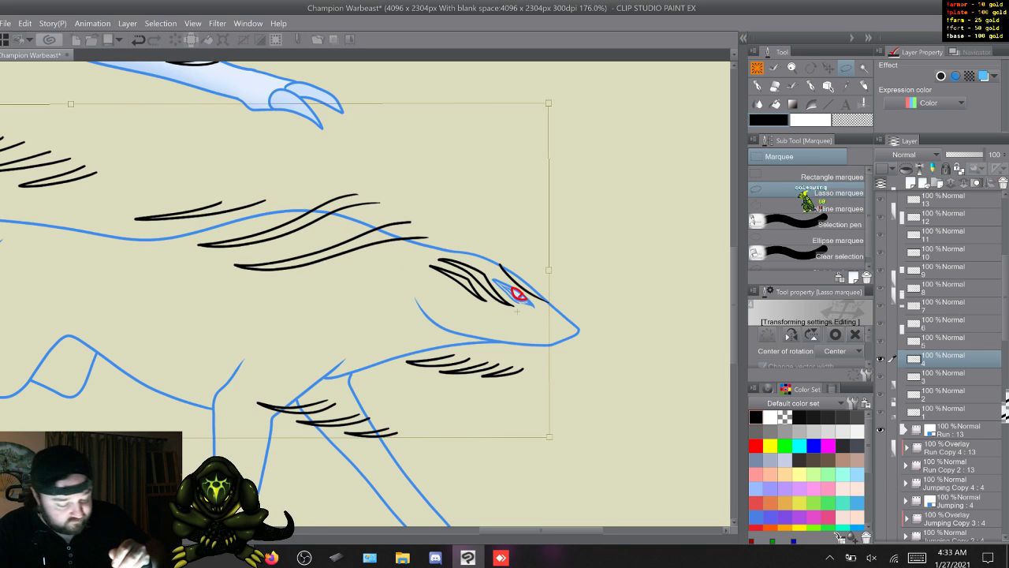
key(Down)
key(Down)
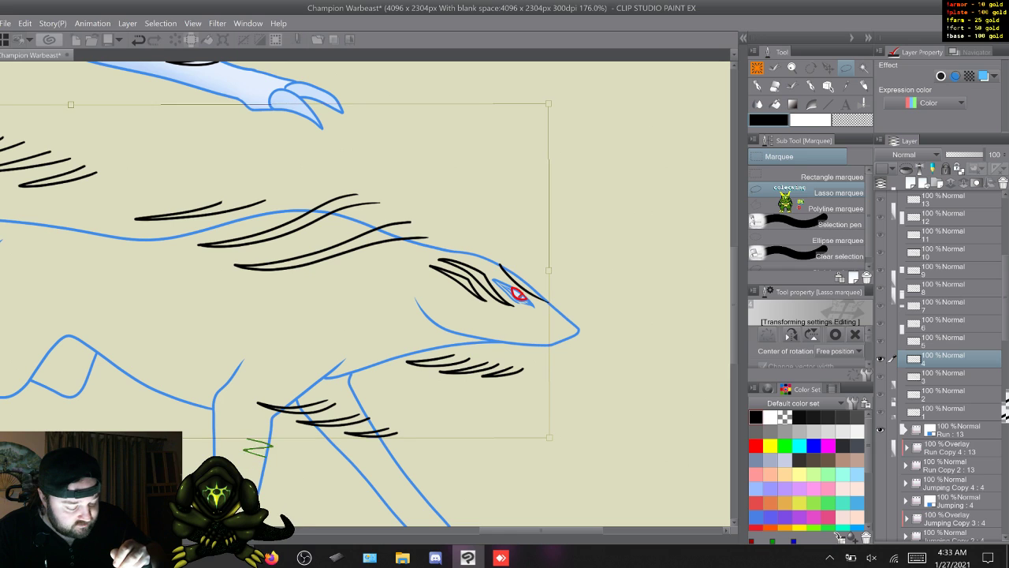
key(Right)
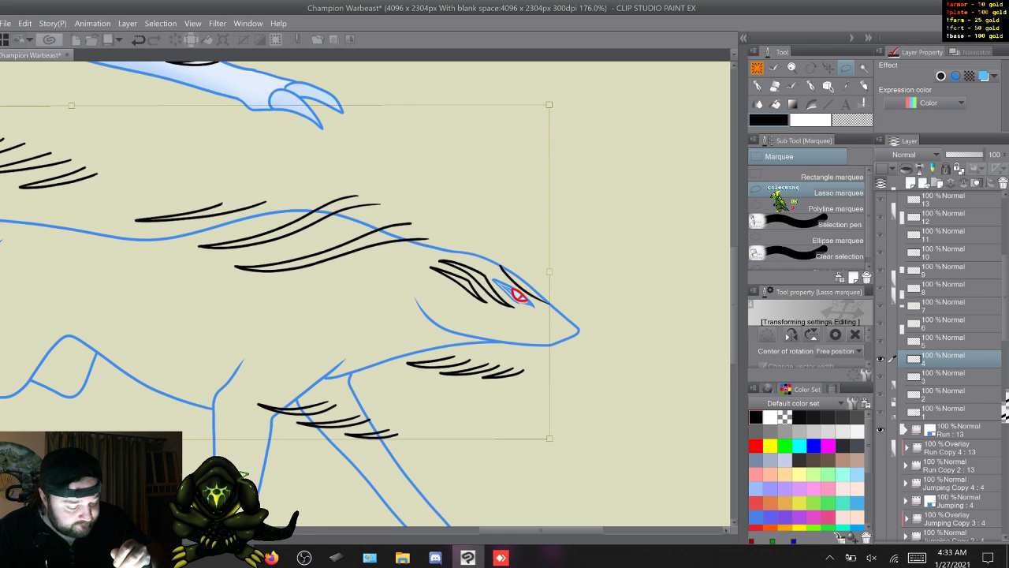
drag(603, 273, 603, 268)
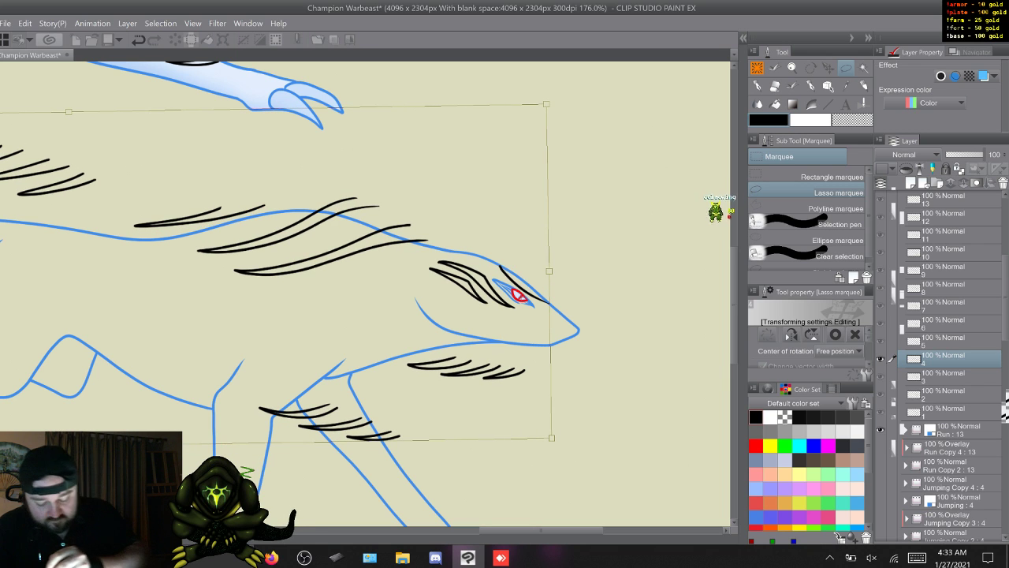
key(Return)
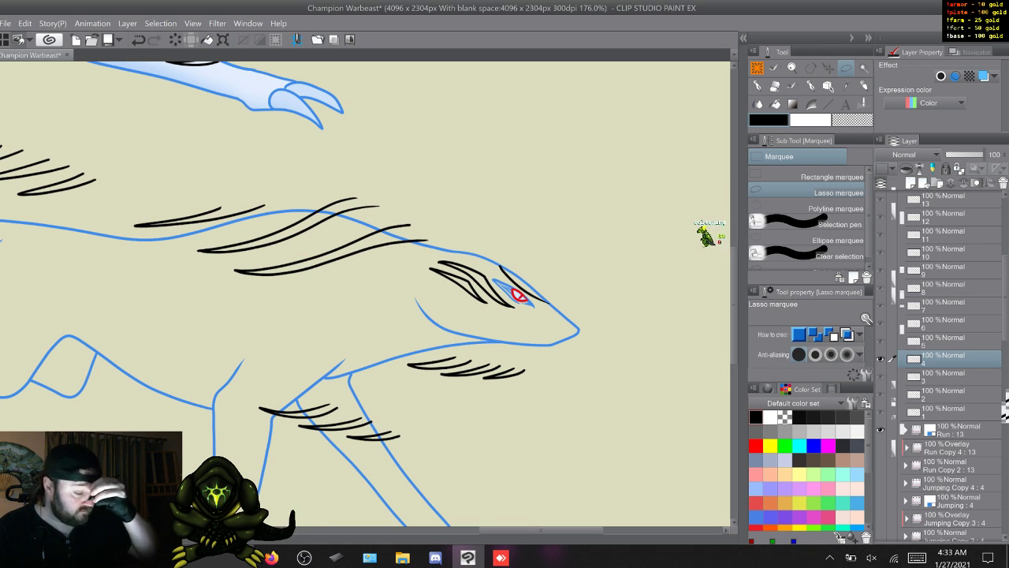
key(w)
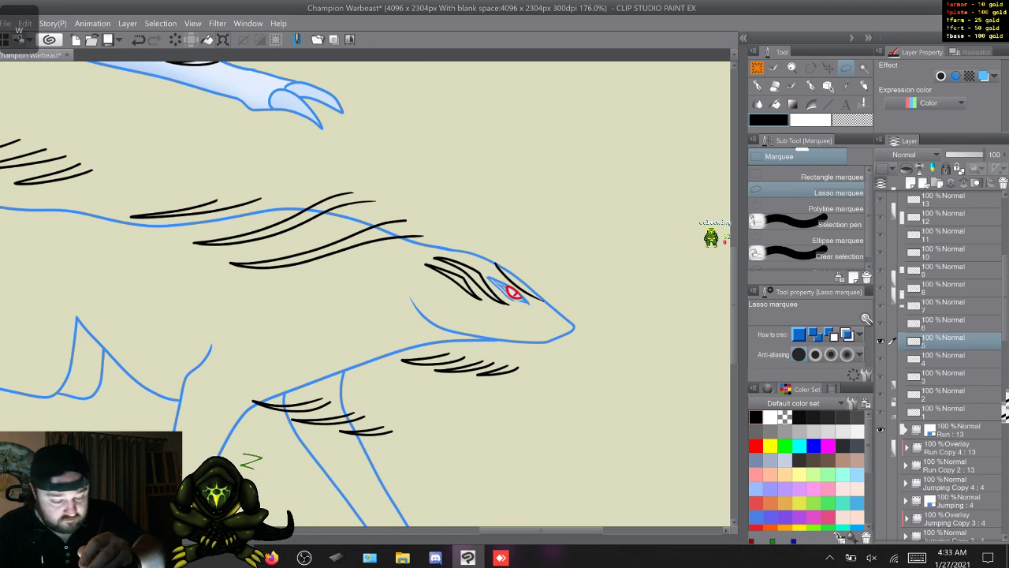
- Rotate the Run Copy 3 frame 5 stripes slightly counterclockwise around the eye to follow the line art and go to frame 6
key(ctrl+t)
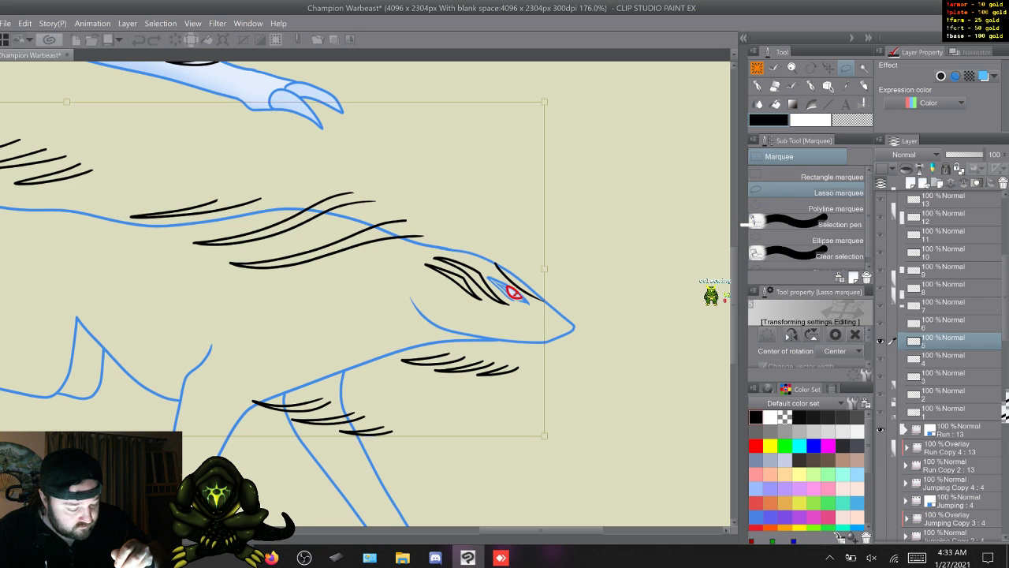
drag(739, 246, 739, 294)
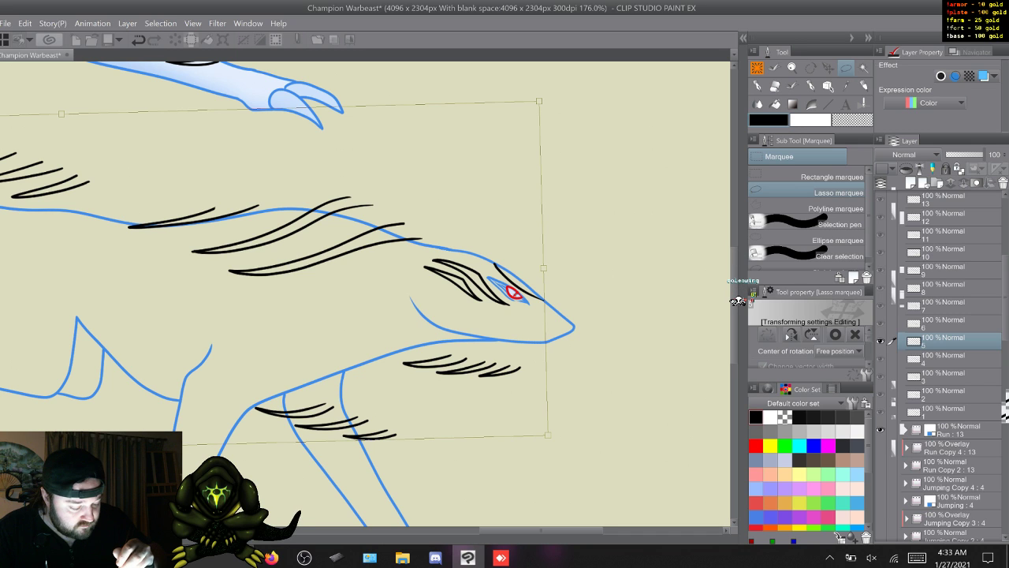
key(Return)
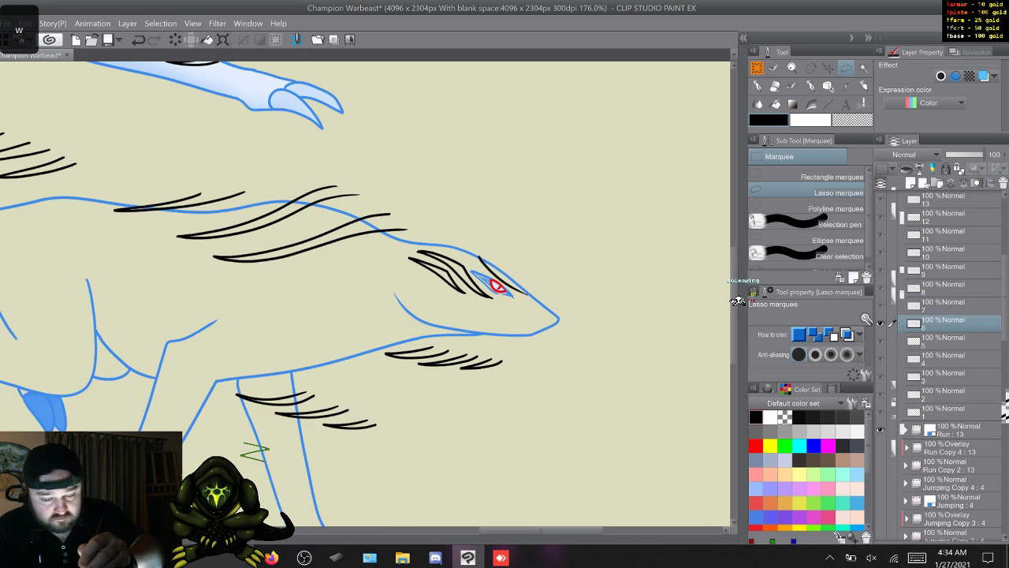
- Rotate the Run Copy 3 frame 6 stripes counterclockwise around the eye to match the body's angle and go to frame 7
key(ctrl+t)
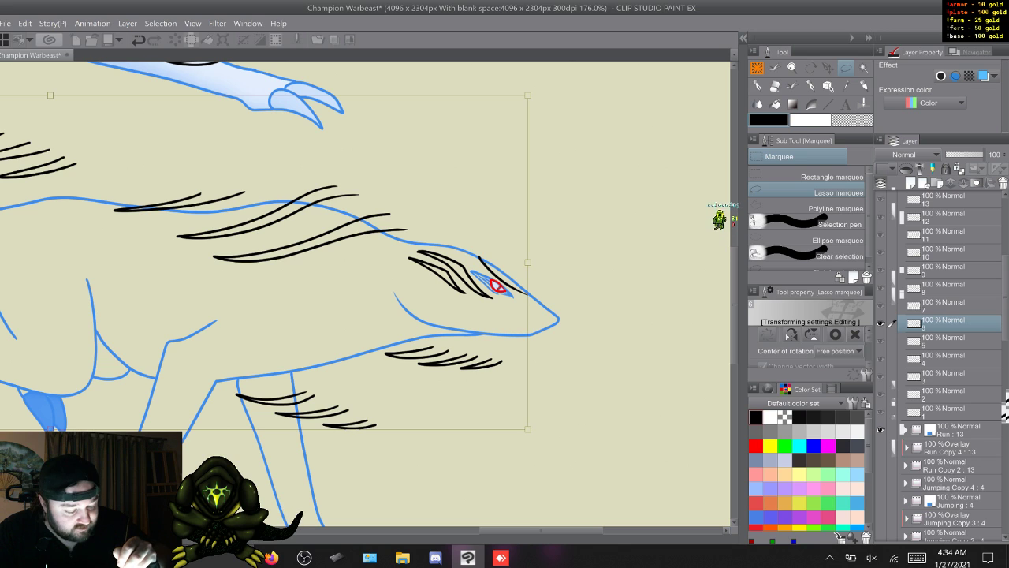
drag(587, 250, 586, 247)
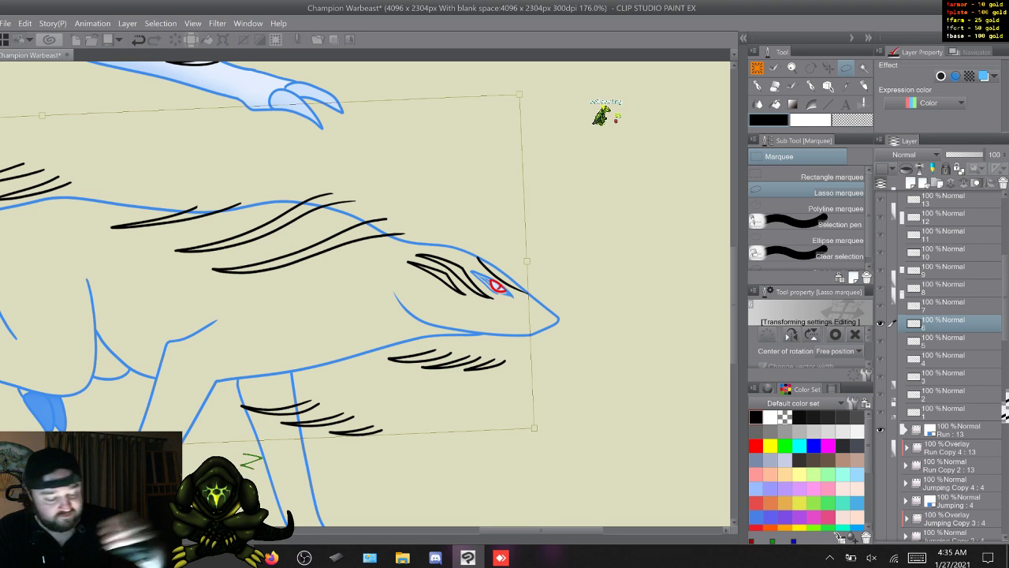
key(Return)
key(w)
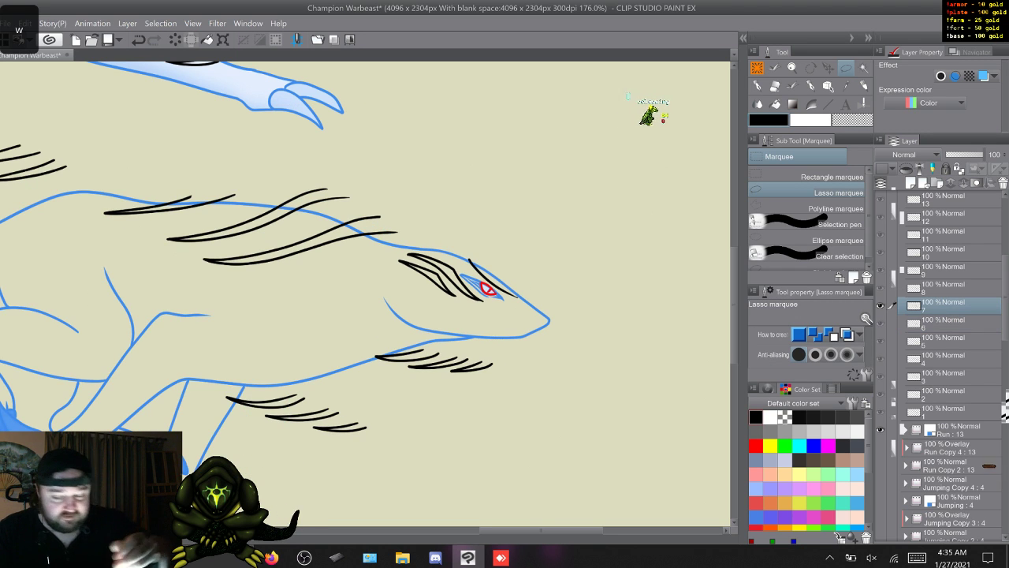
- Place the rotation centre at the eye, rotate the Run Copy 3 frame 7 stripes counterclockwise, and go to frame 8
key(ctrl+t)
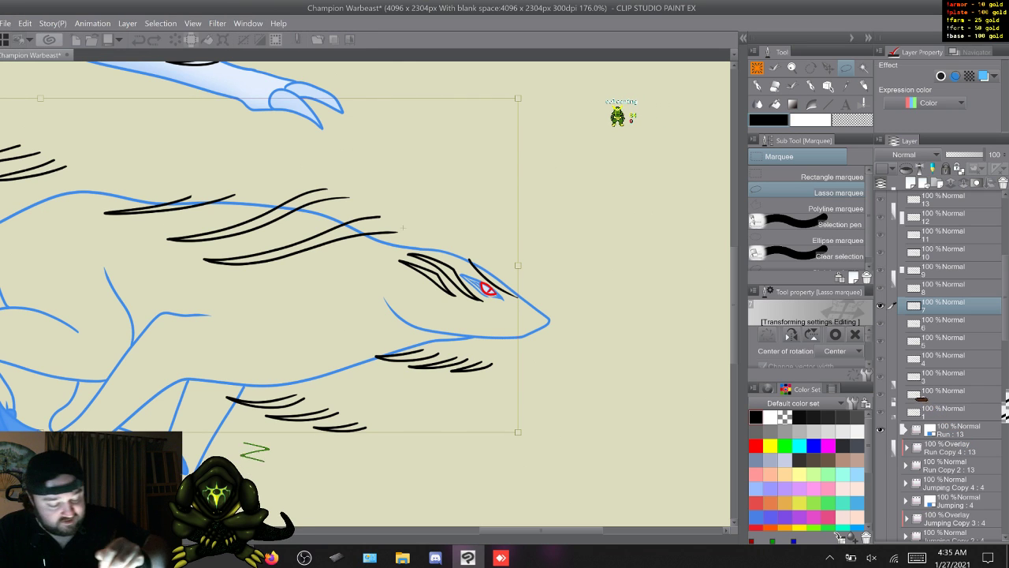
alt+click(484, 276)
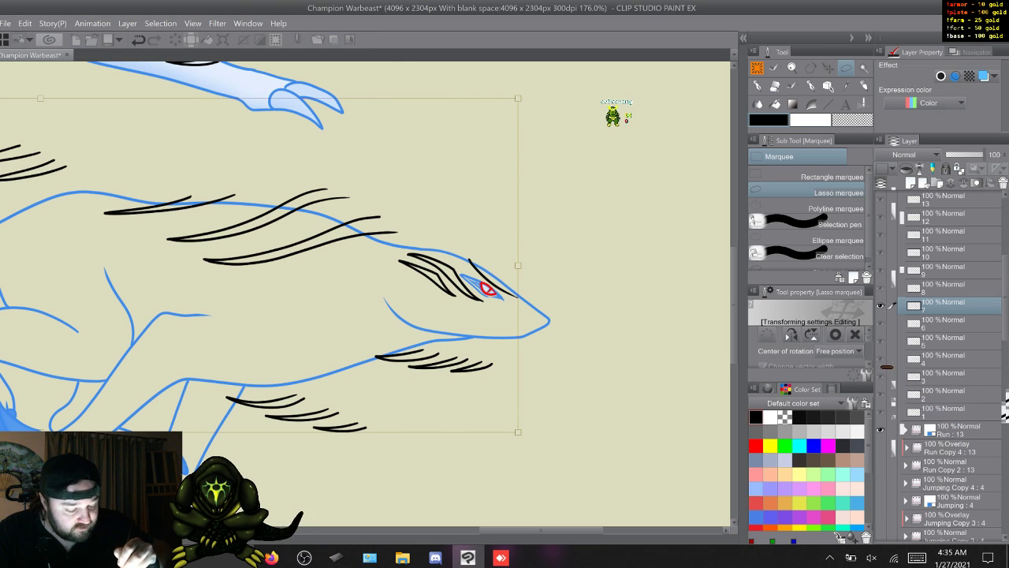
drag(576, 236, 571, 229)
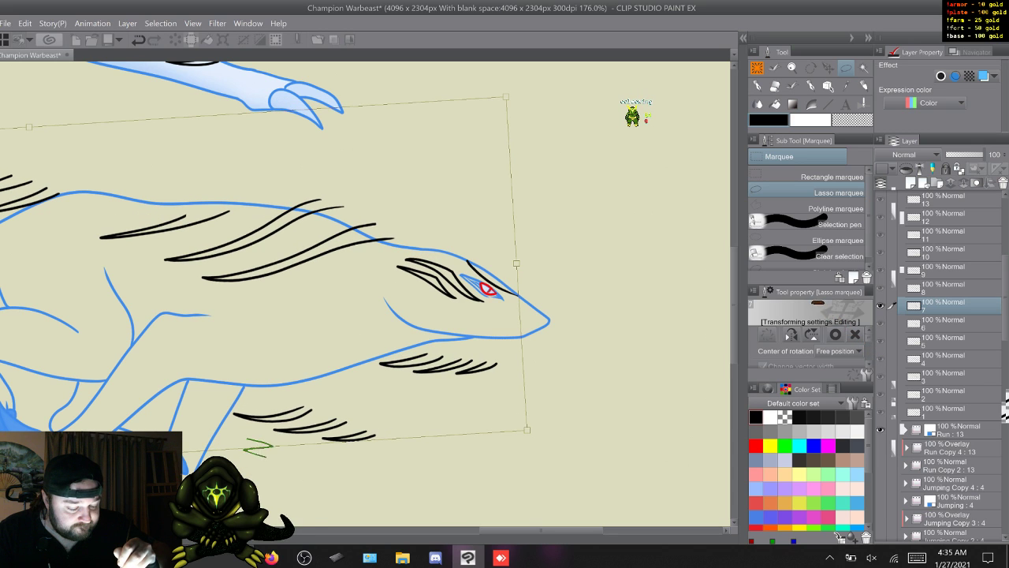
drag(571, 229, 572, 231)
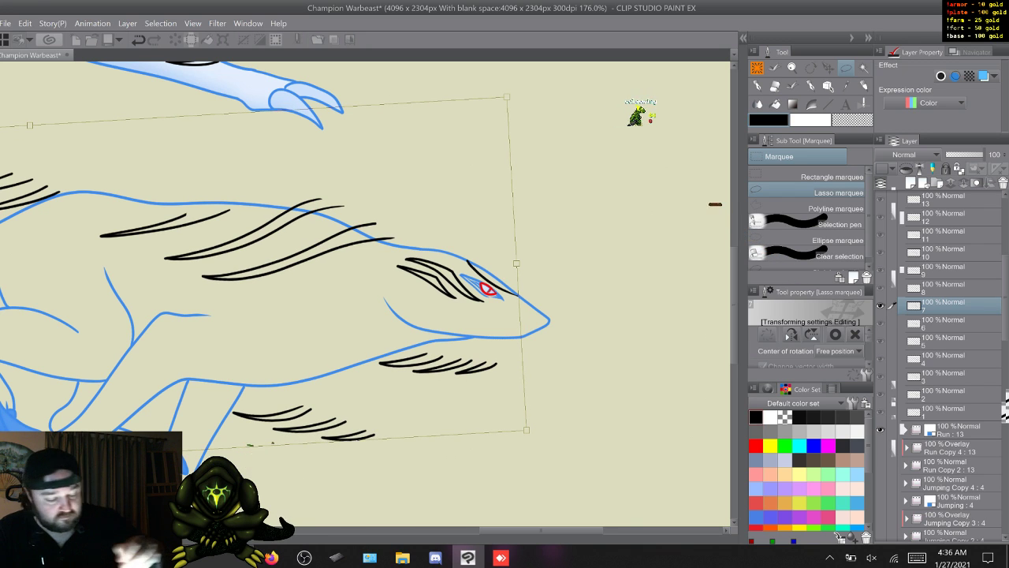
key(Return)
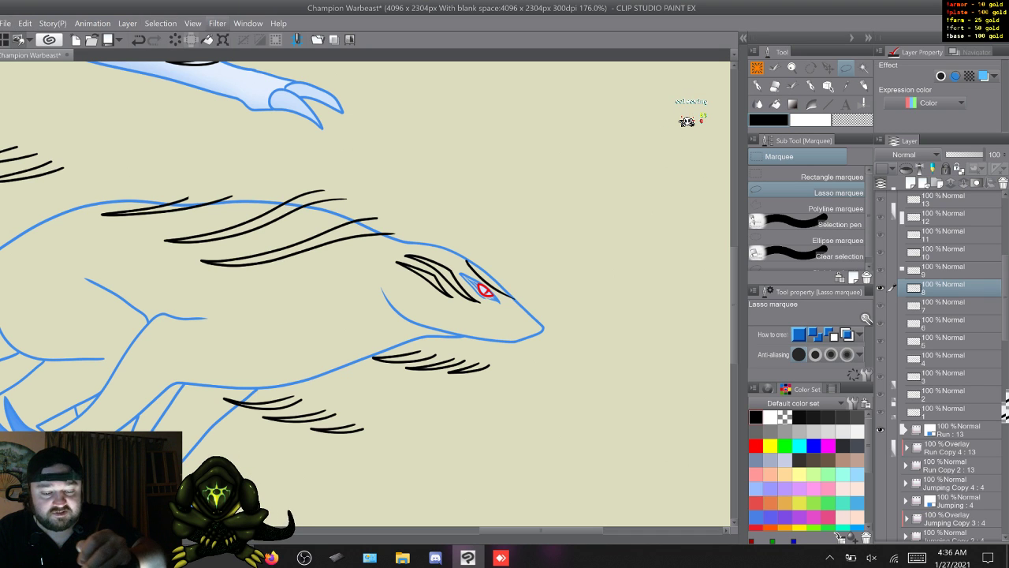
- Rotate the Run Copy 3 frame 8 stripes slightly clockwise around the eye to fit the lowered head and go to frame 9
key(ctrl+t)
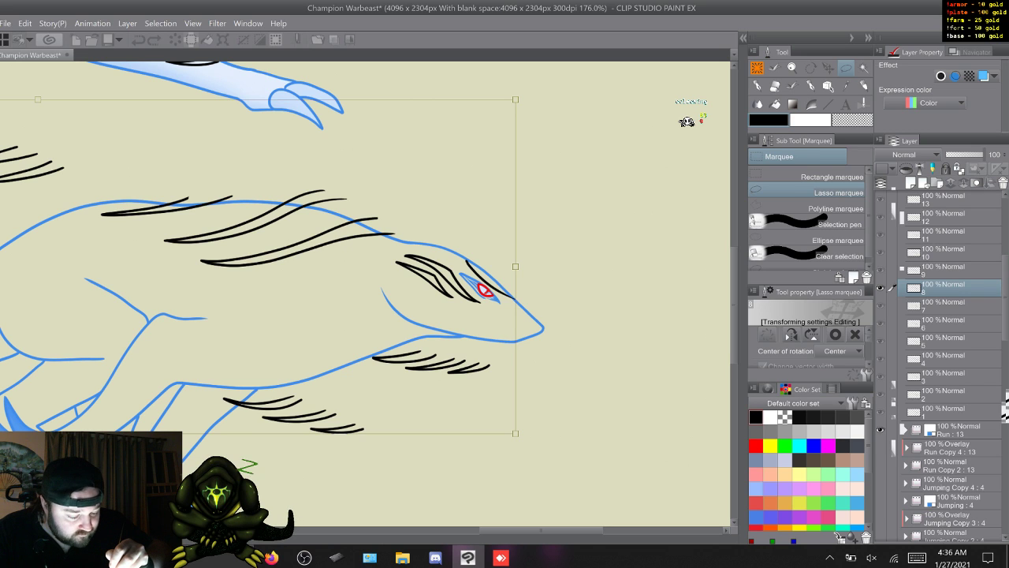
drag(551, 79, 557, 81)
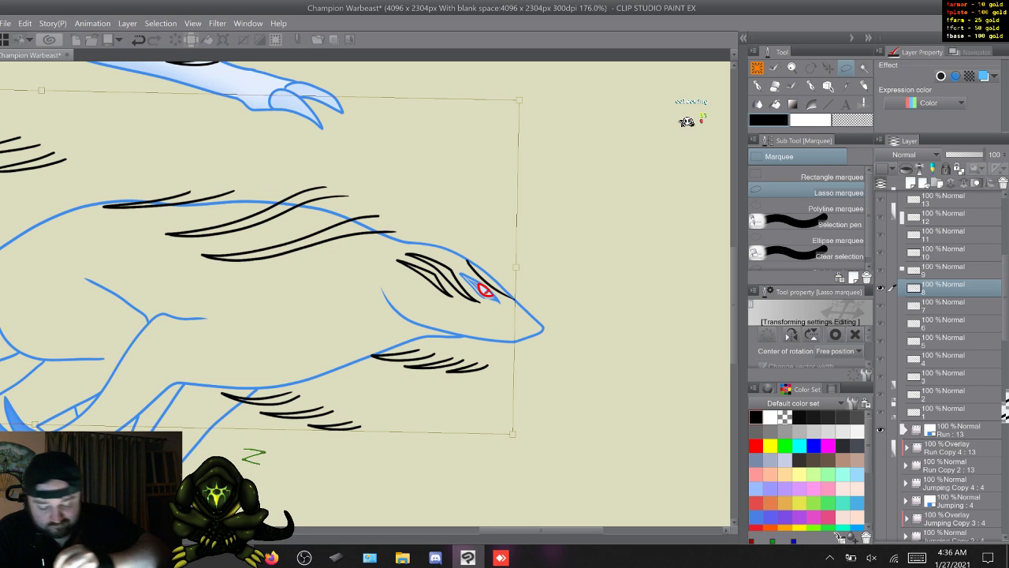
key(Return)
key(w)
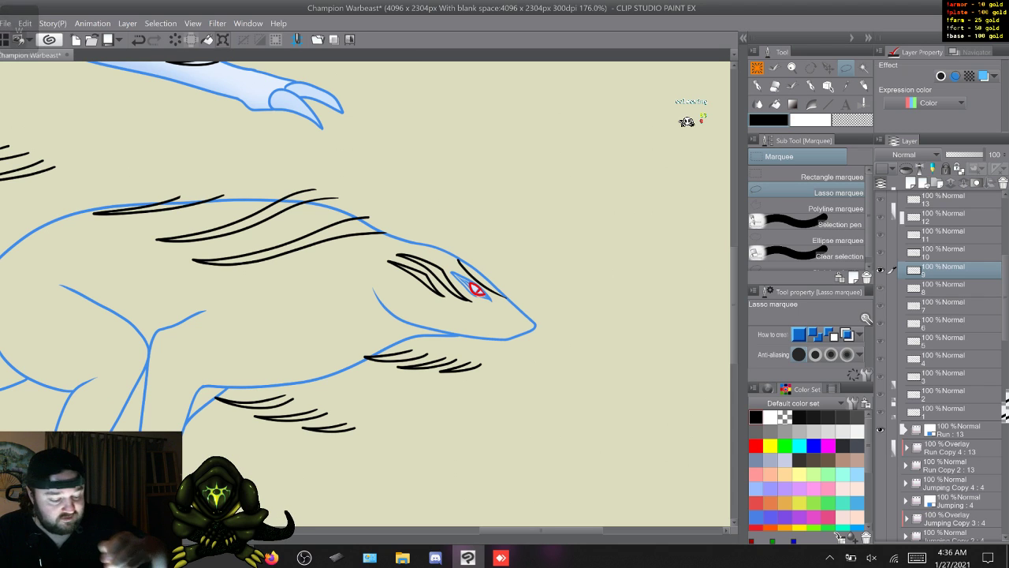
- Fine-tune the Run Copy 3 frame 9 stripes onto the eye with small nudges and a very slight clockwise rotation, and go to frame 10
key(ctrl+t)
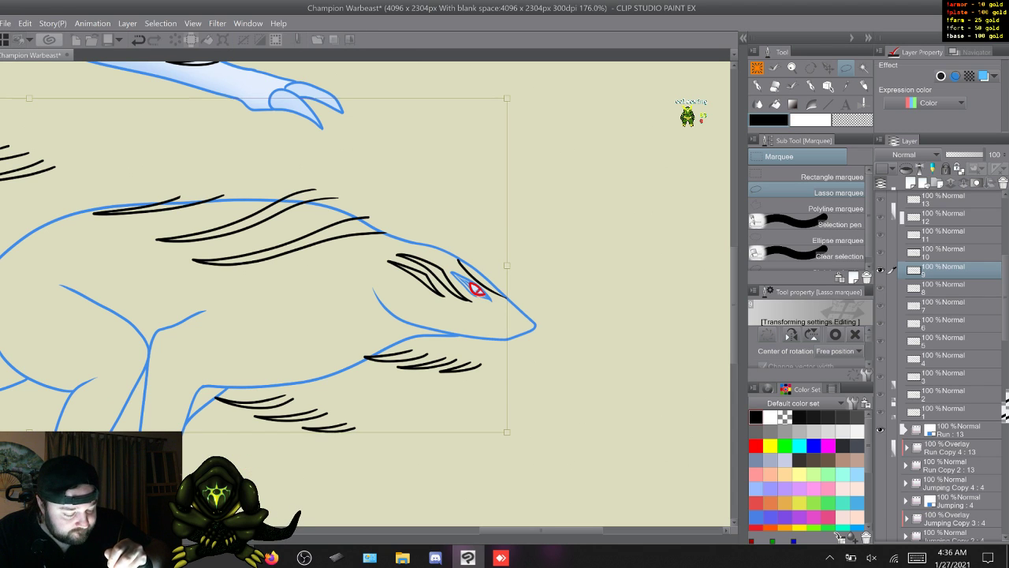
key(Right)
key(Right)
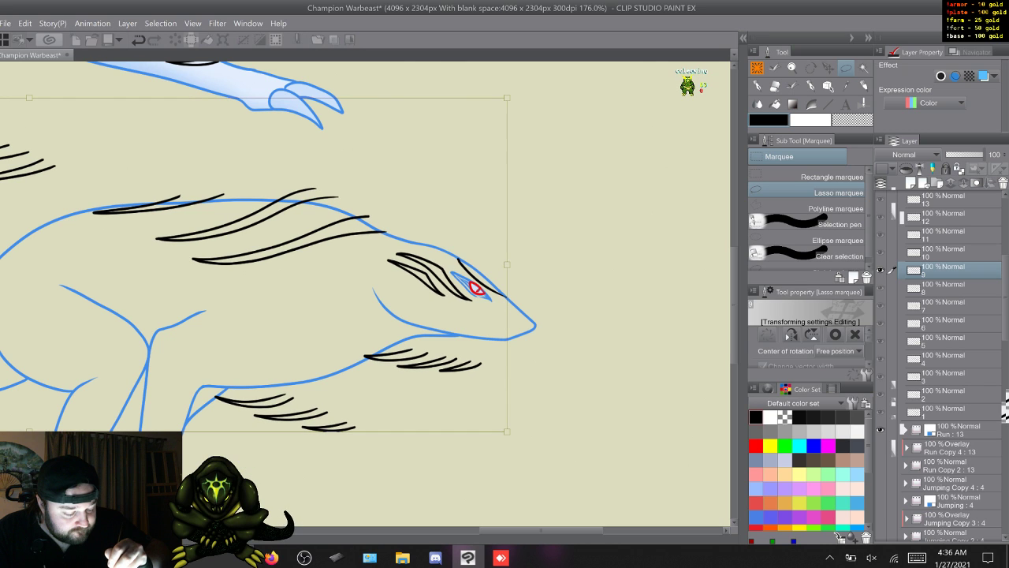
key(Up)
key(Up)
key(Up)
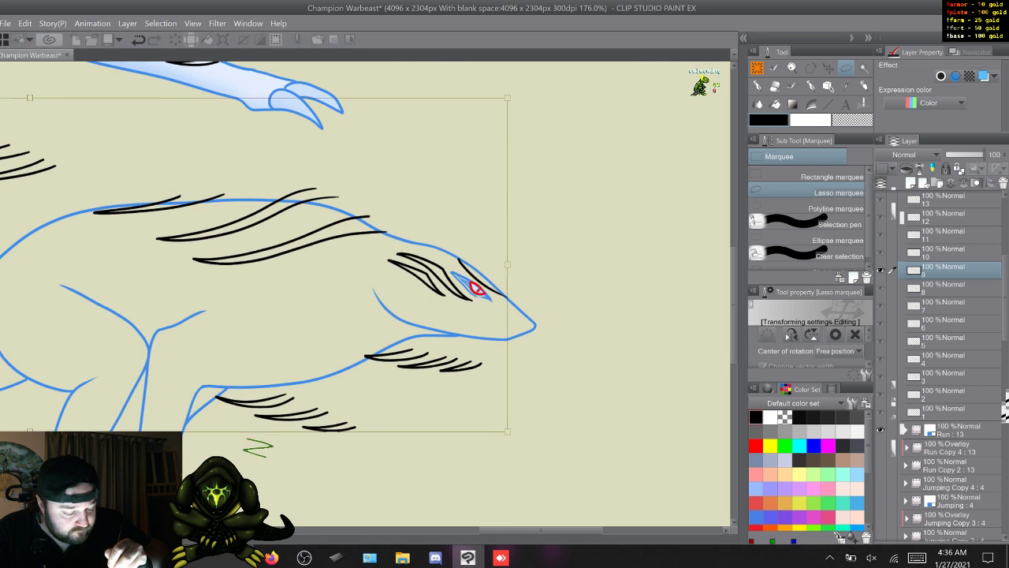
key(Down)
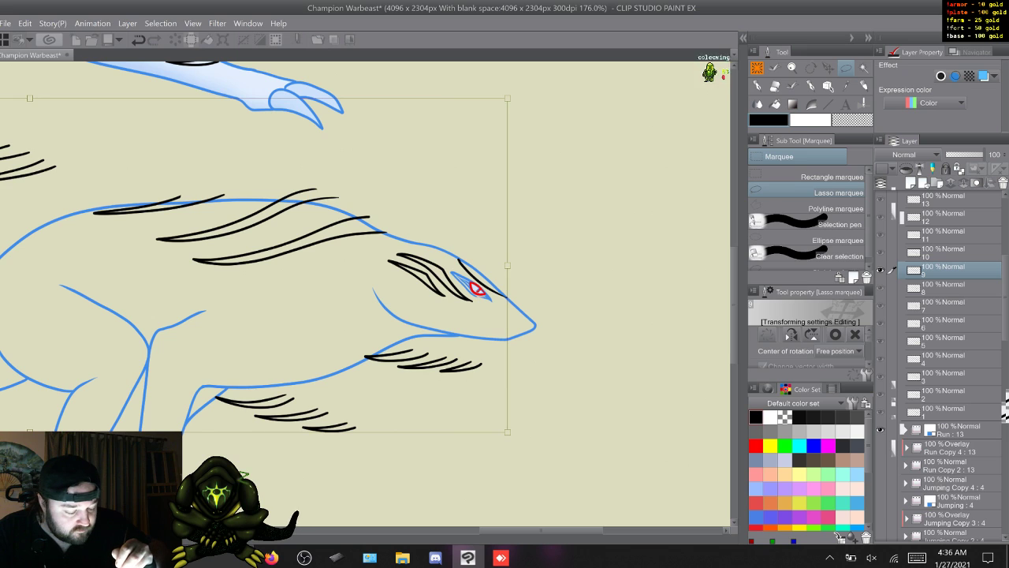
key(Down)
key(Down)
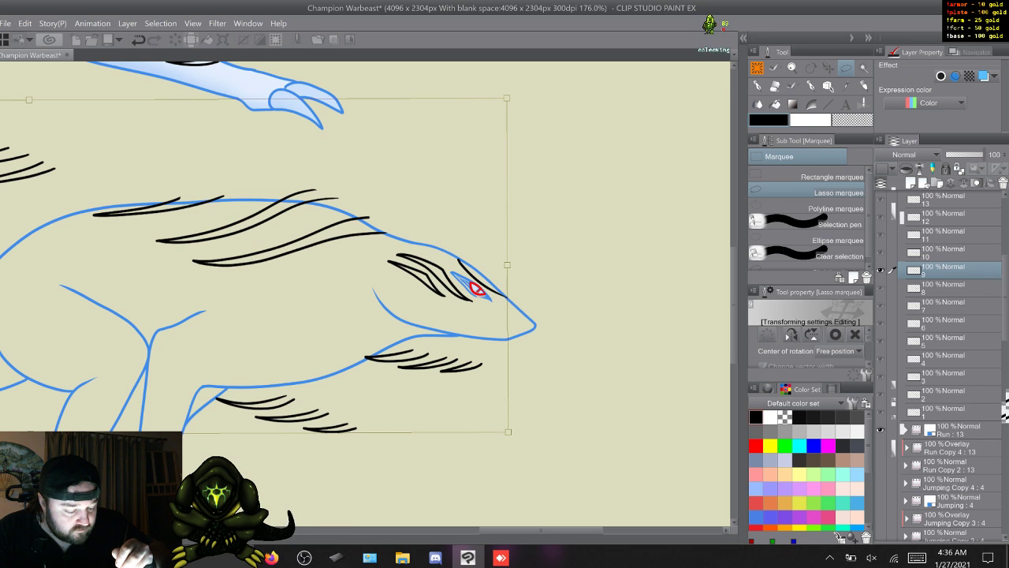
key(Up)
drag(30, 101, 31, 96)
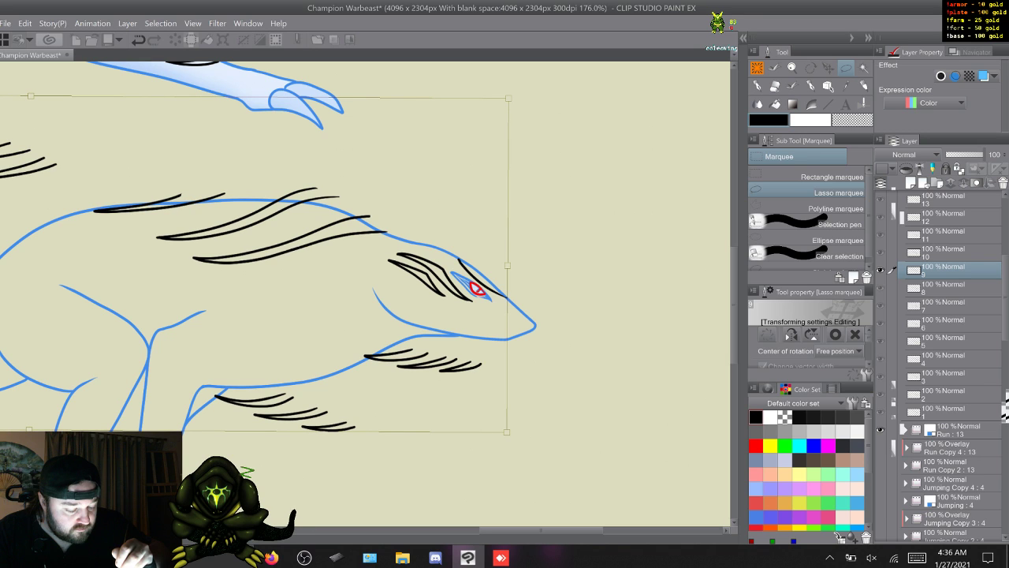
key(Left)
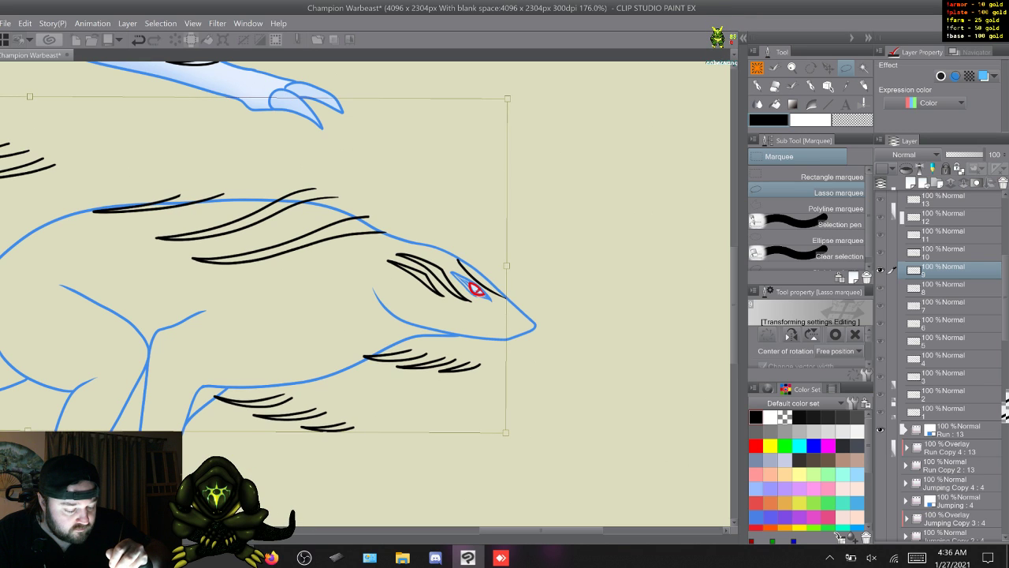
key(Up)
key(Right)
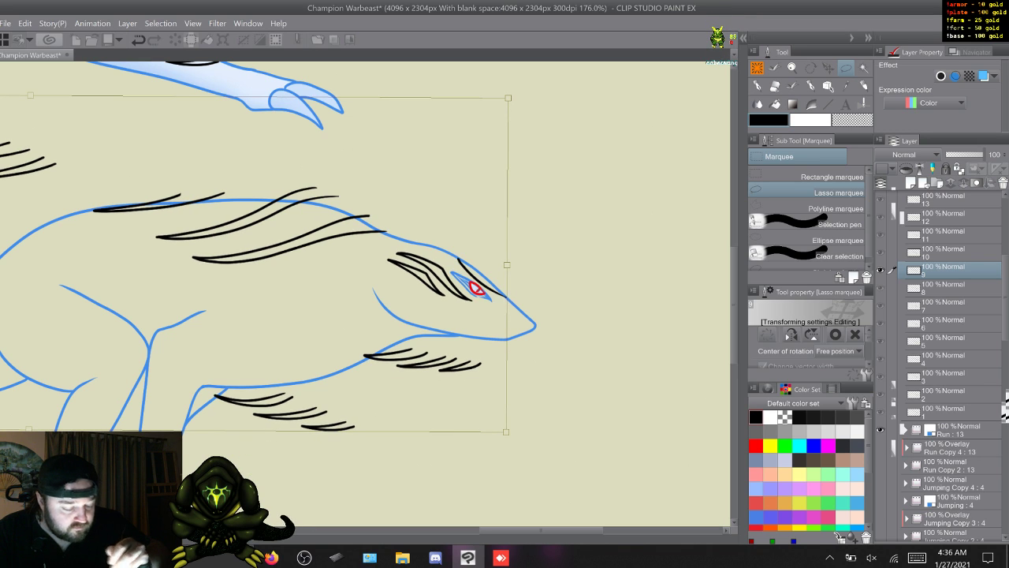
key(Return)
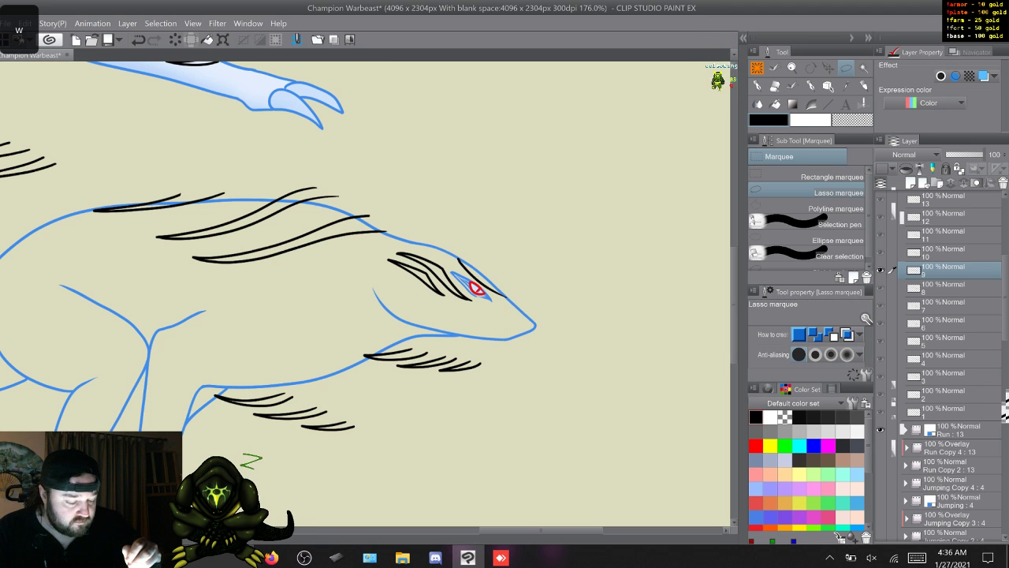
key(w)
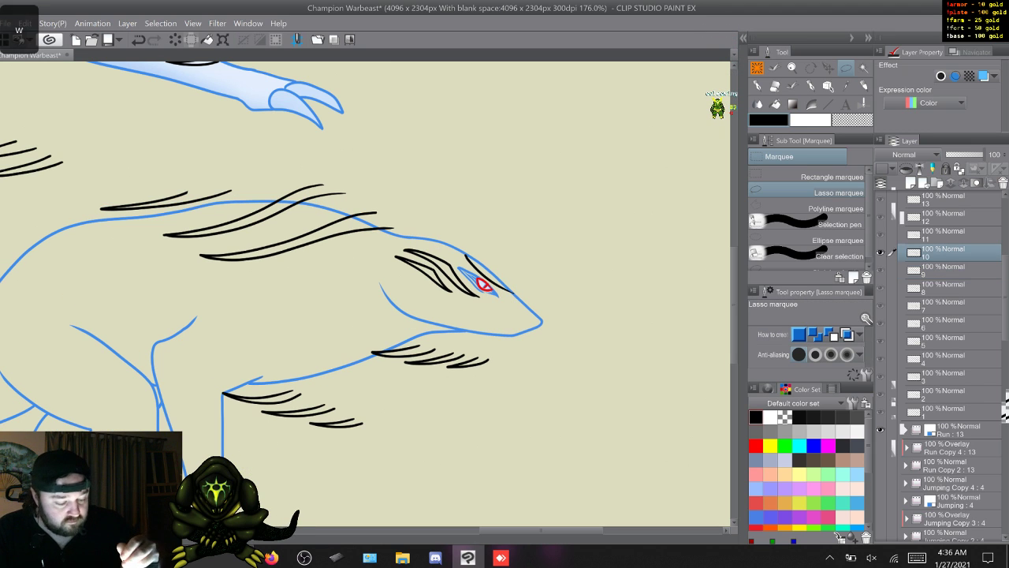
- Place the rotation centre at the eye, nudge the Run Copy 3 frame 10 stripes left, rotate them slightly clockwise, and go to frame 11
key(ctrl+t)
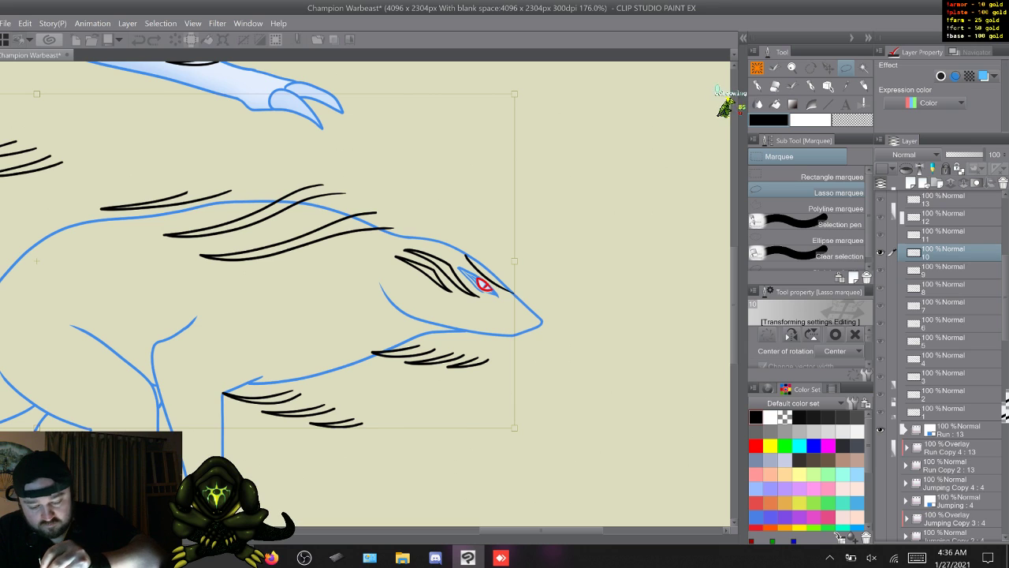
drag(202, 241, 482, 284)
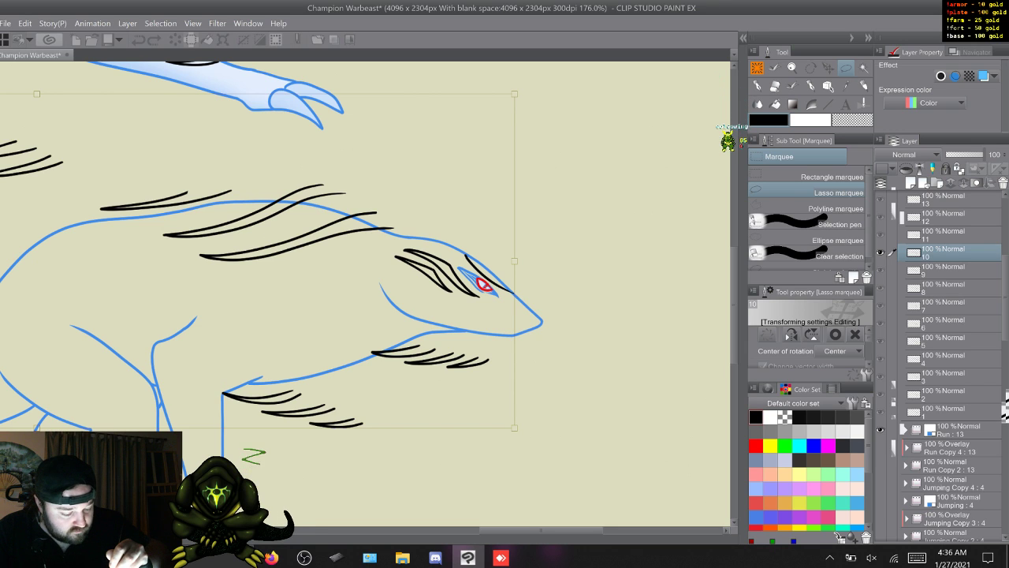
key(Left)
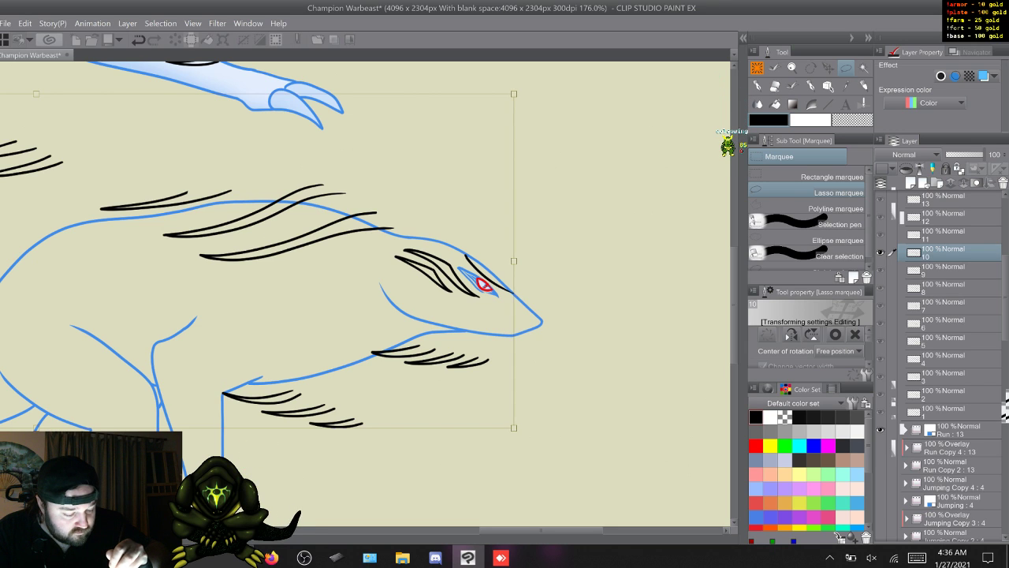
drag(529, 79, 528, 79)
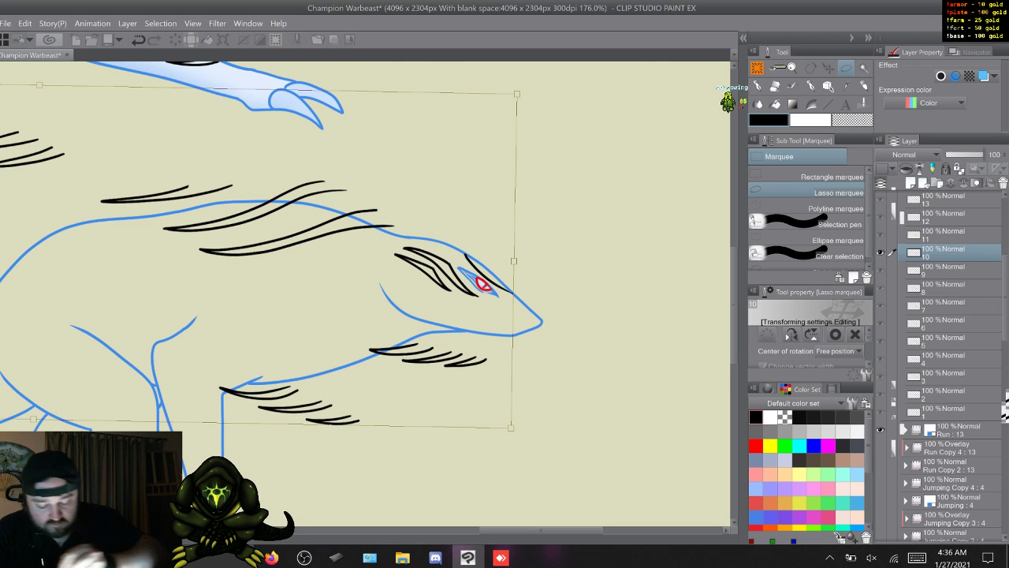
key(Return)
key(w)
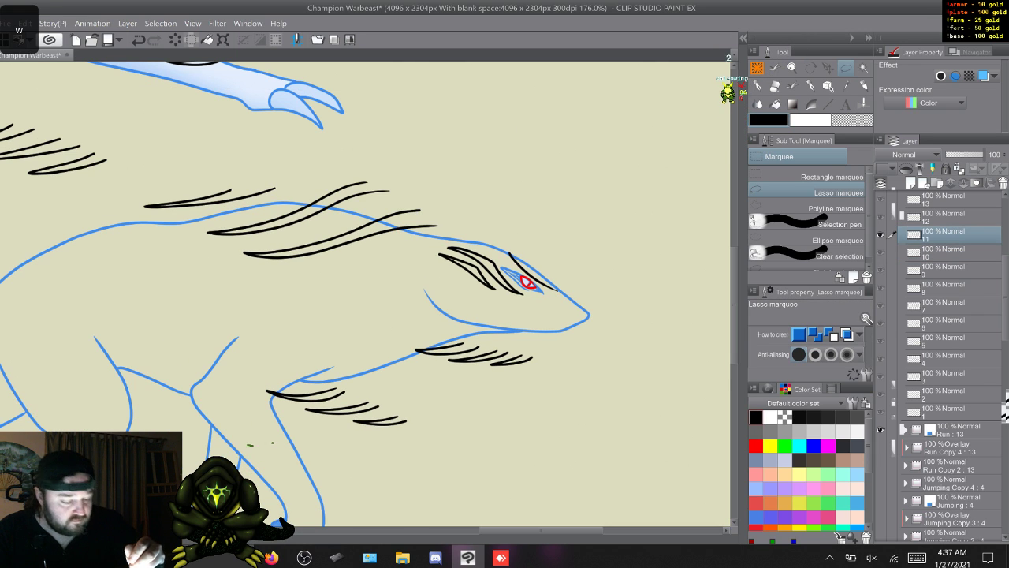
- Rotate the Run Copy 3 frame 11 stripes slightly counterclockwise around the eye to follow the back line and go to frame 12
key(ctrl+t)
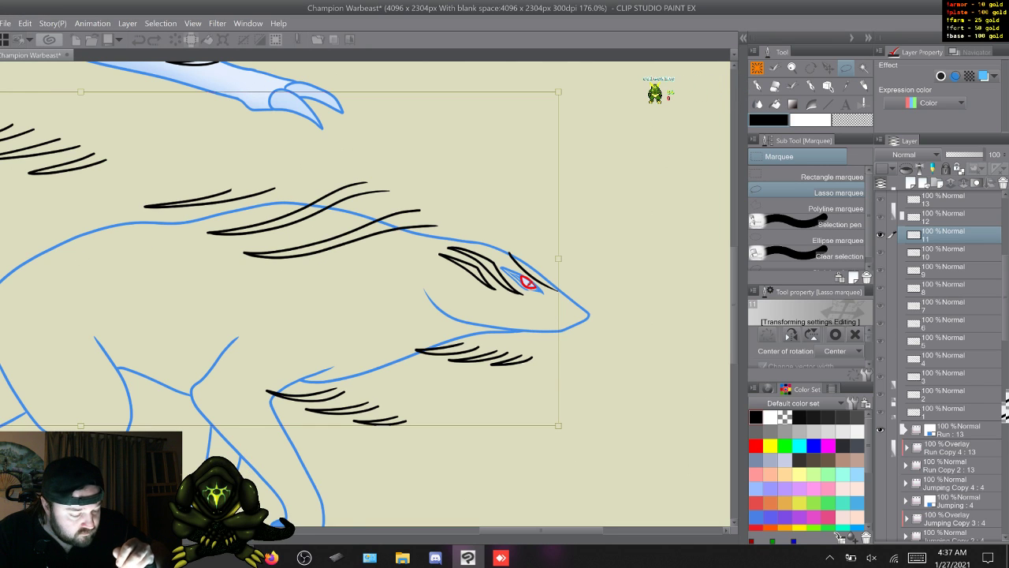
drag(583, 441, 592, 440)
key(ctrl+z)
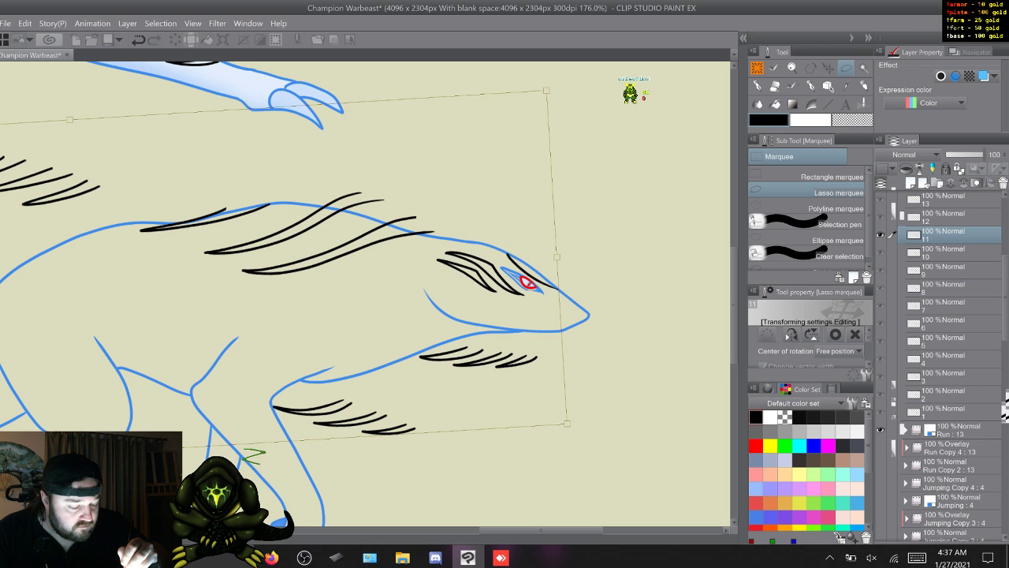
key(Return)
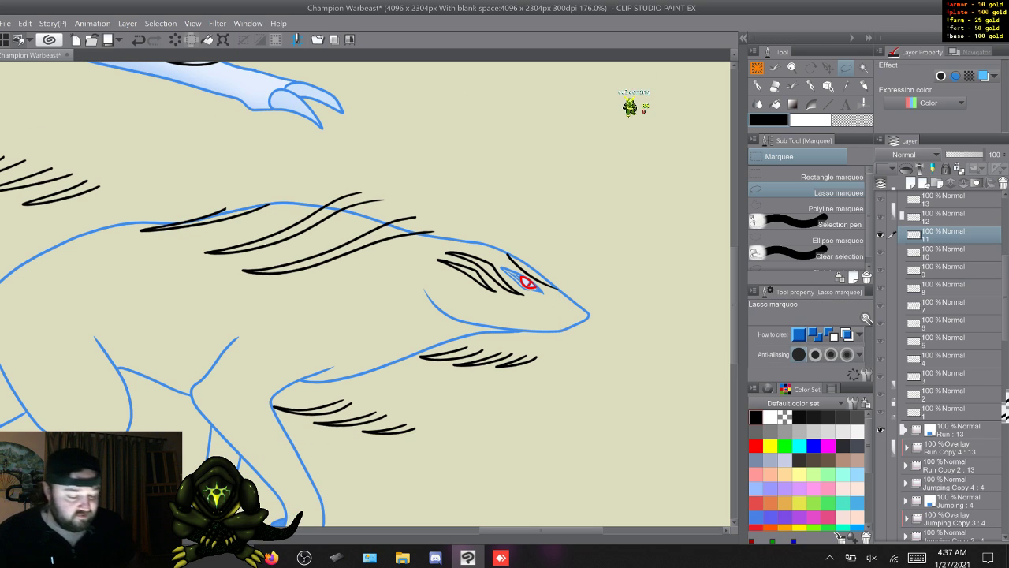
key(w)
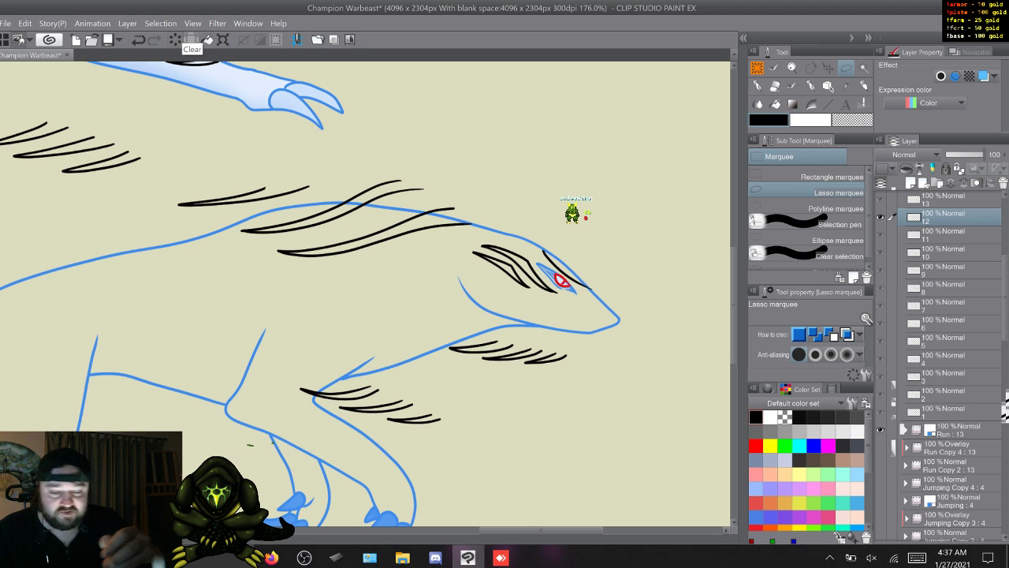
- Place the rotation centre at the eye, rotate the Run Copy 3 frame 12 stripes slightly clockwise, and go to frame 13
key(ctrl+t)
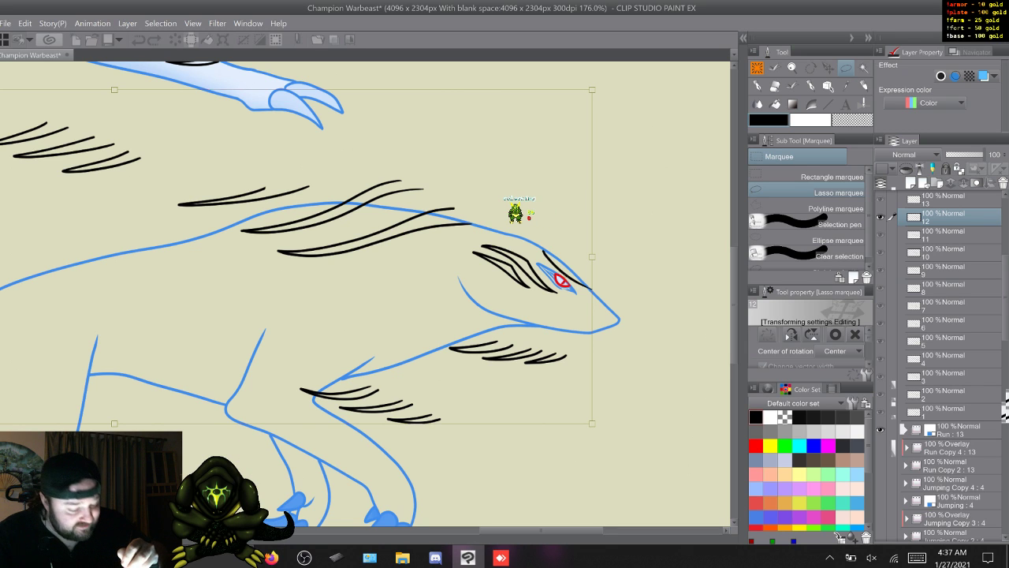
drag(114, 256, 557, 282)
drag(623, 71, 634, 75)
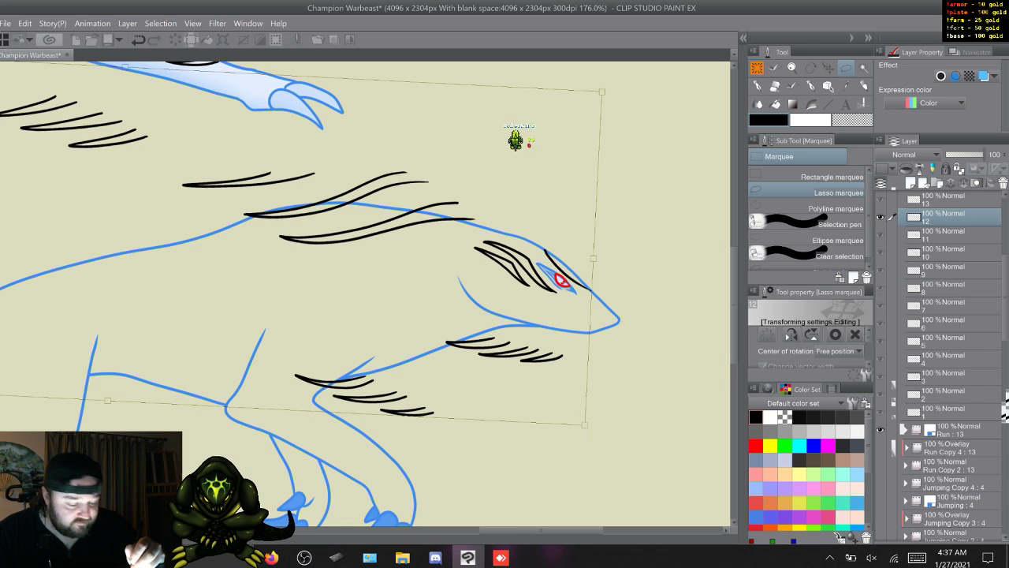
key(Return)
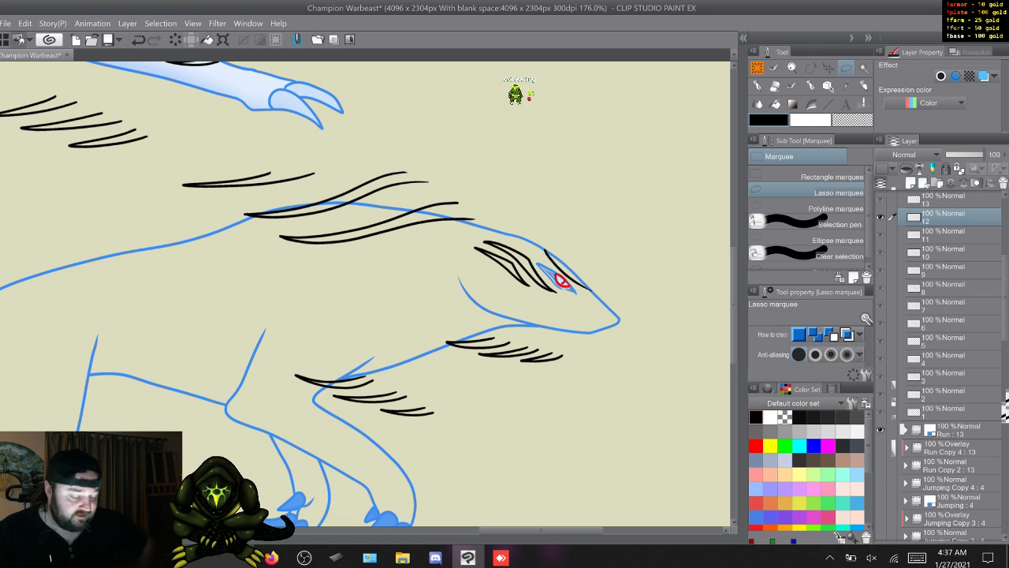
key(w)
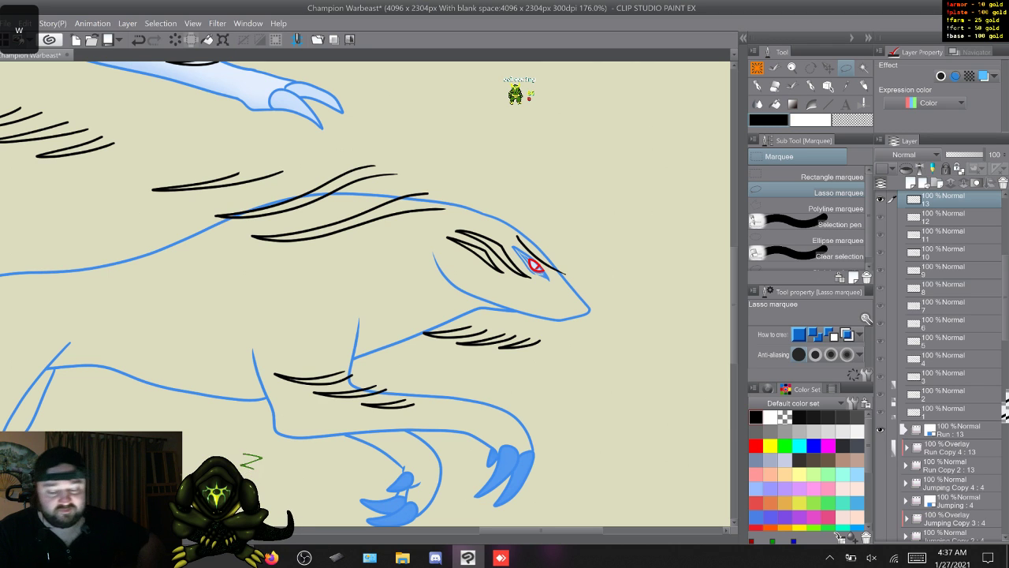
- Rotate the Run Copy 3 frame 13 stripes clockwise around the eye to match the lowered head and go on to frame 1
key(ctrl+t)
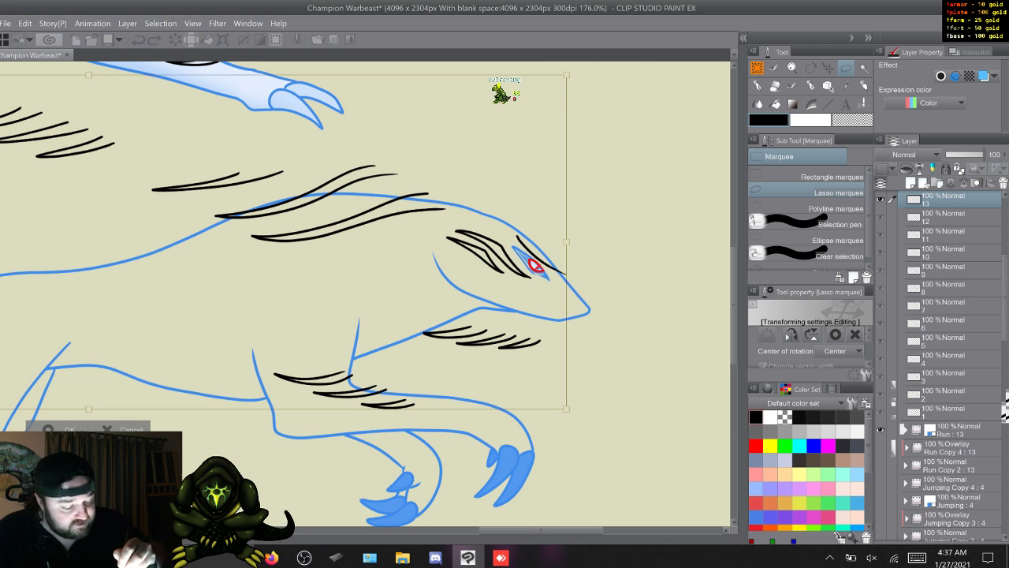
key(ctrl+z)
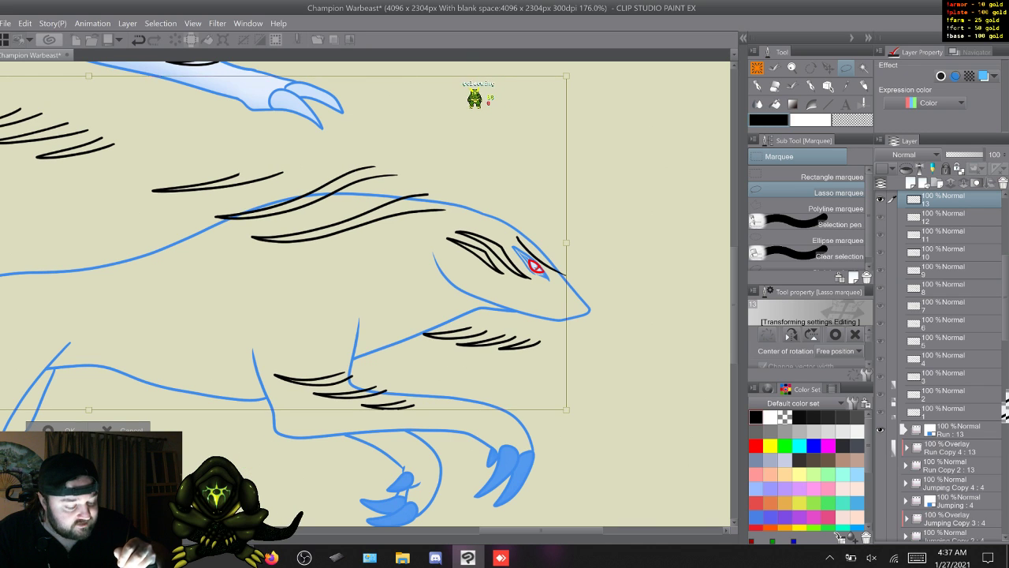
drag(579, 67, 607, 75)
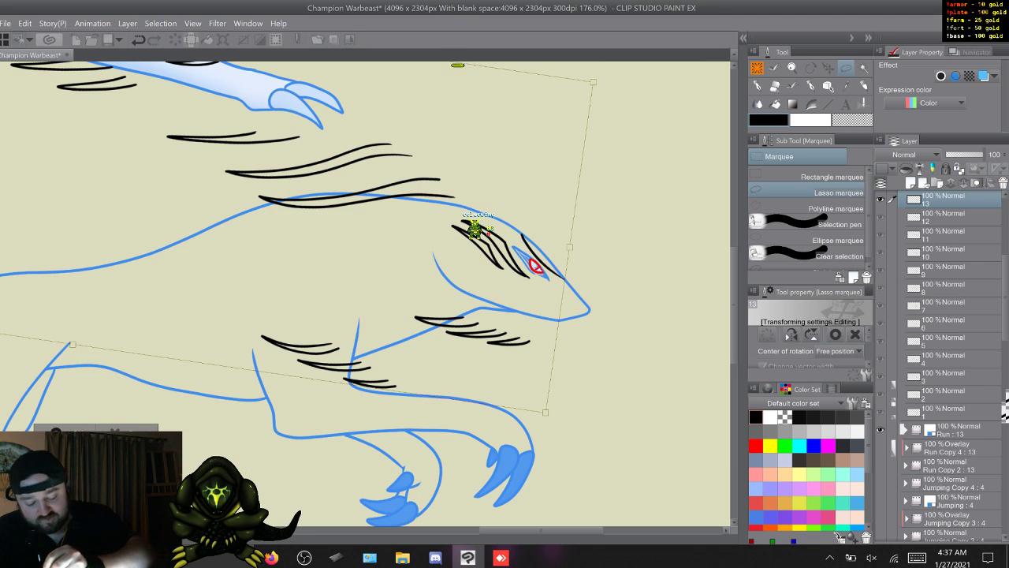
key(Return)
key(w)
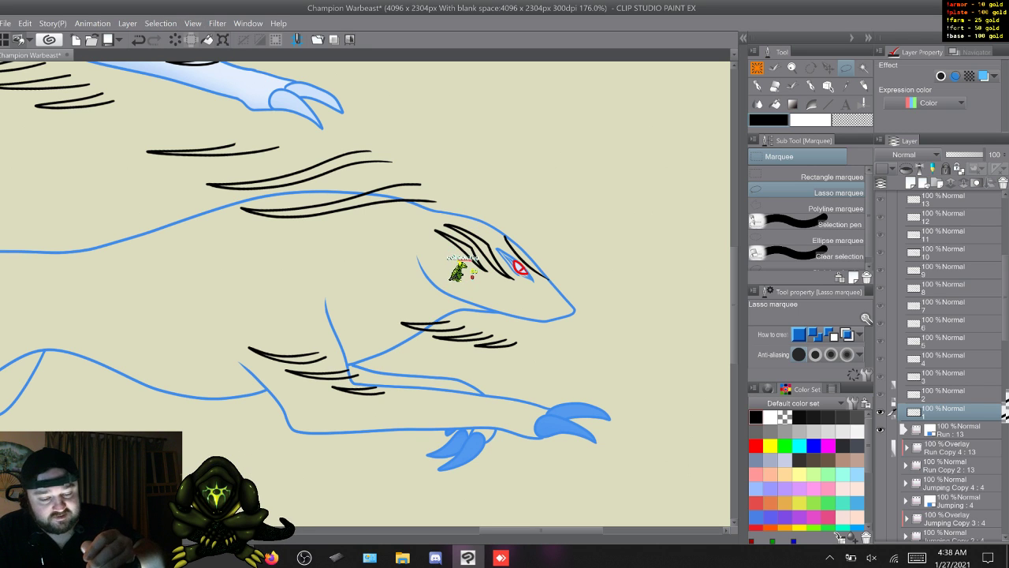
- Flip repeatedly through the run cycle's frames to check how the stripes follow the head from frame to frame
key(ctrl+t)
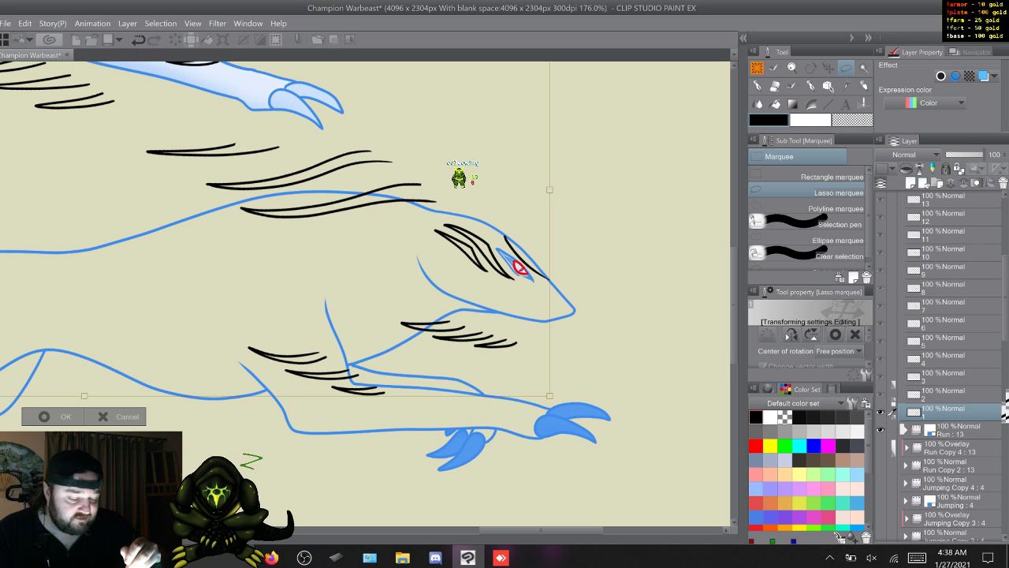
key(Return)
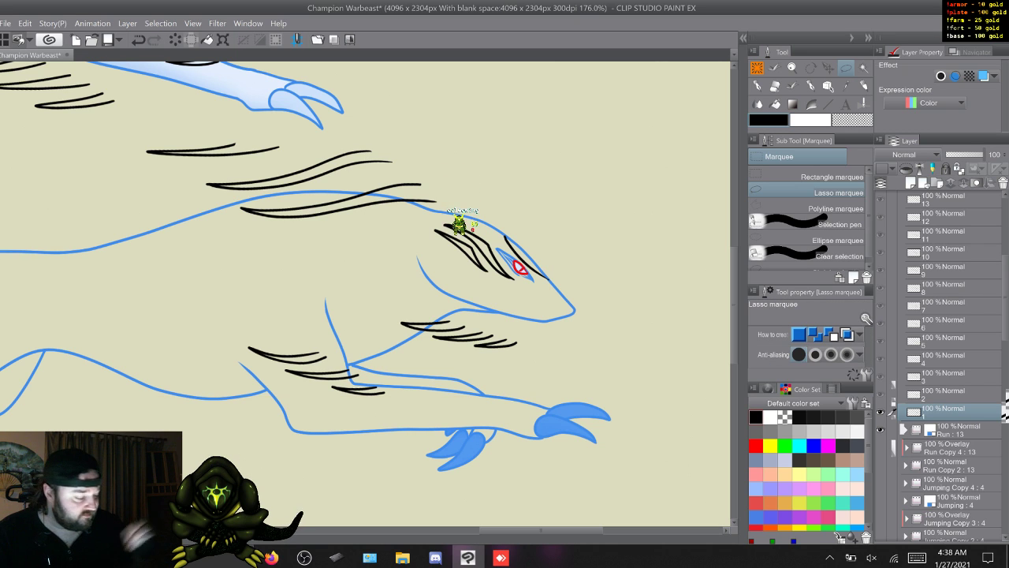
key(w)
key(w)
key(w)
key(w)
key(w)
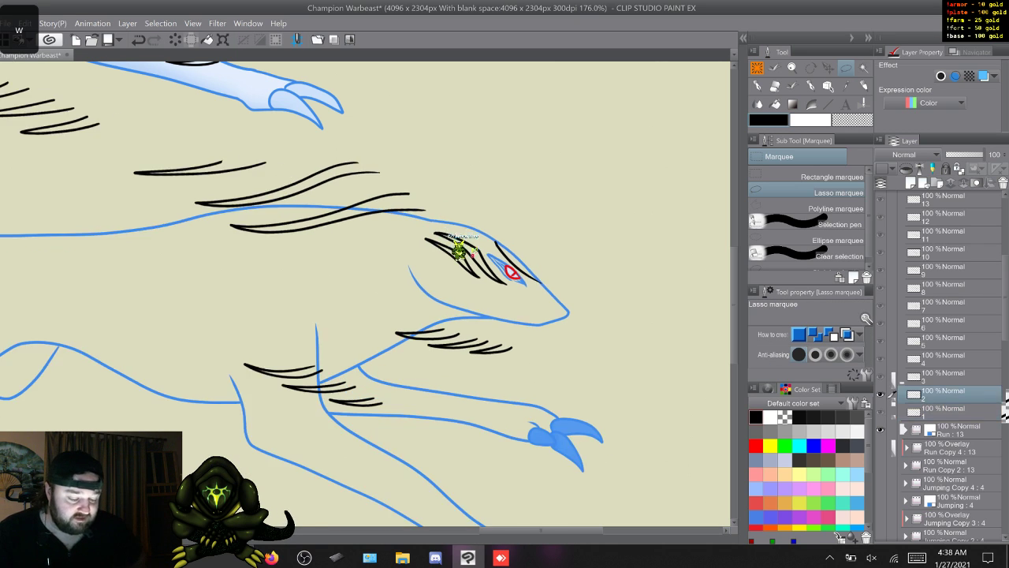
key(w)
key(w)
key(w)
key(w)
key(w)
key(w)
key(w)
key(w)
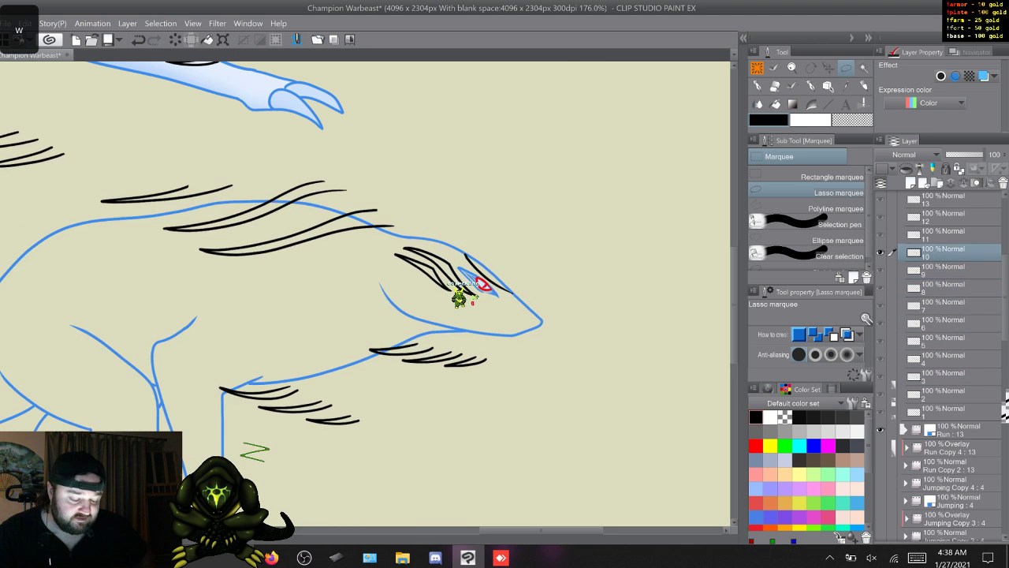
key(w)
key(w)
key(w)
key(w)
key(w)
key(w)
key(w)
key(w)
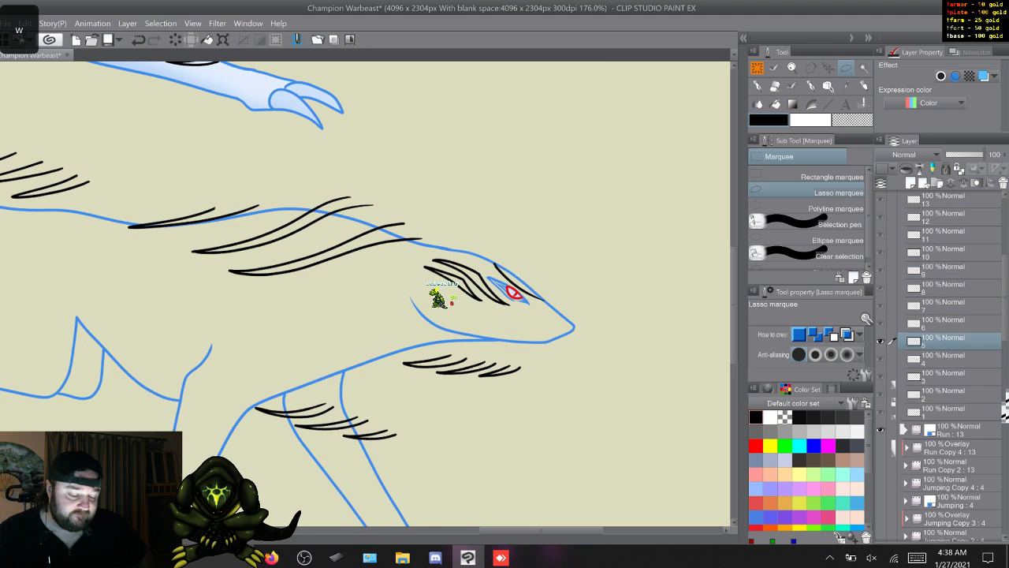
key(w)
key(w)
key(w)
key(w)
key(w)
key(w)
key(w)
key(w)
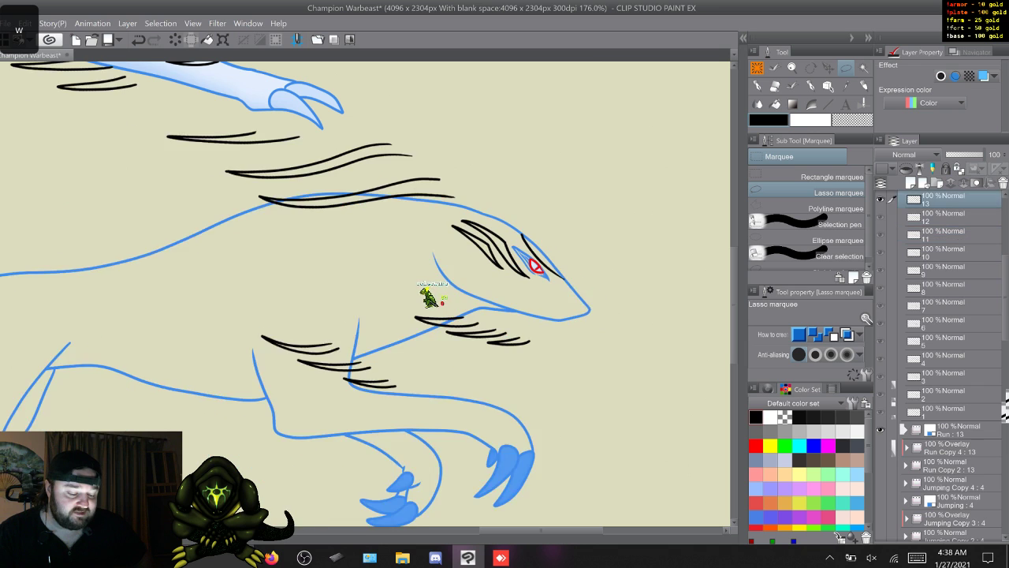
key(w)
key(w)
key(w)
key(w)
key(w)
key(w)
key(w)
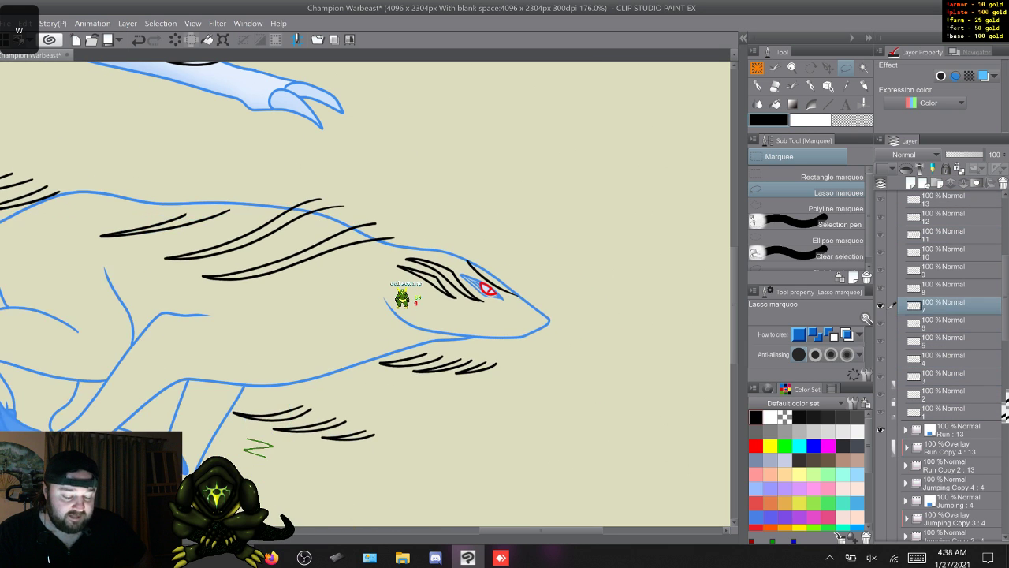
key(w)
key(w)
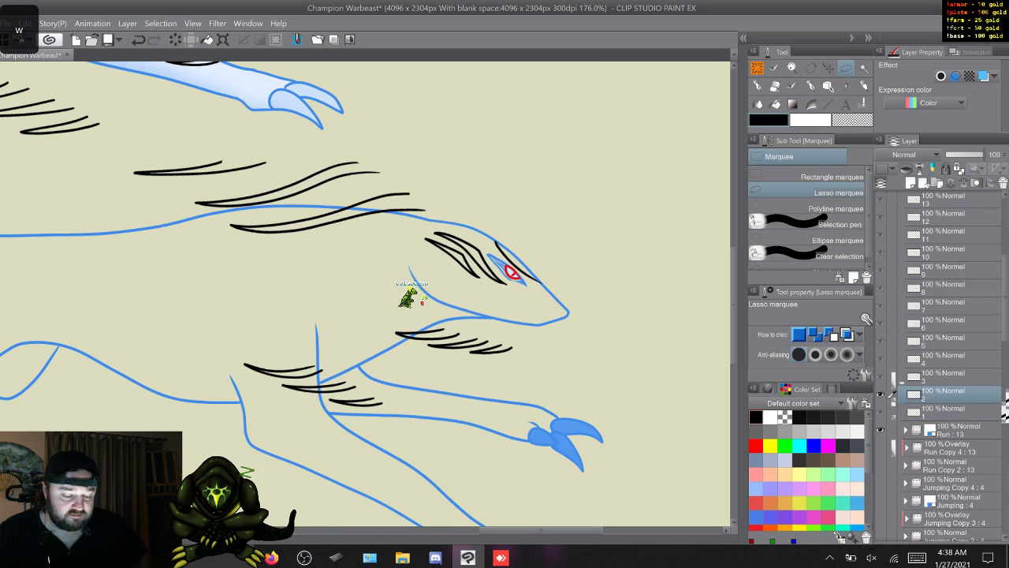
key(w)
key(w)
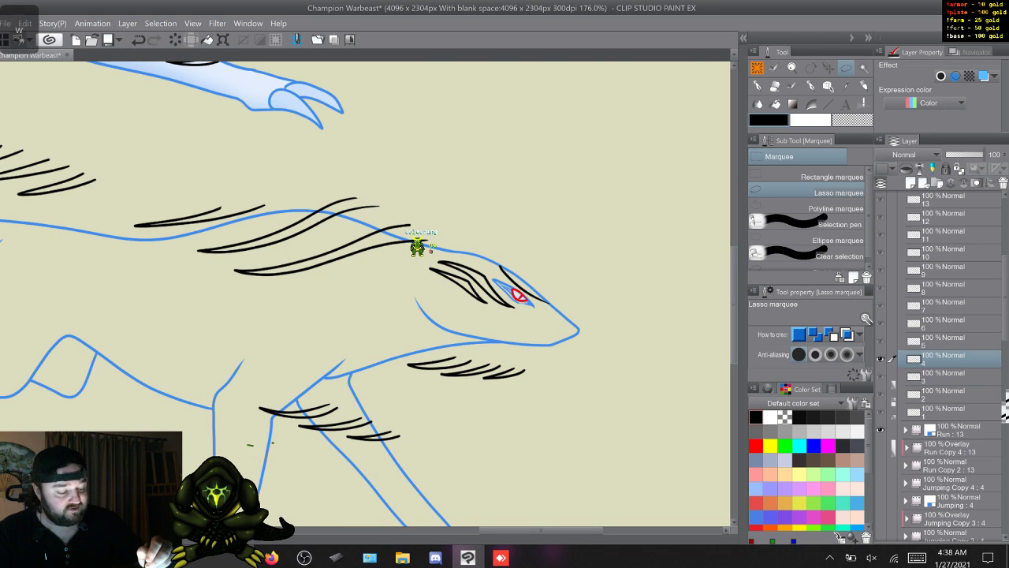
- Lasso the frame 4 neck and back stripes, shift them slightly down, rotate them slightly counterclockwise around their front end, and go to frame 5
scroll(418, 246, up, 5)
drag(734, 239, 734, 238)
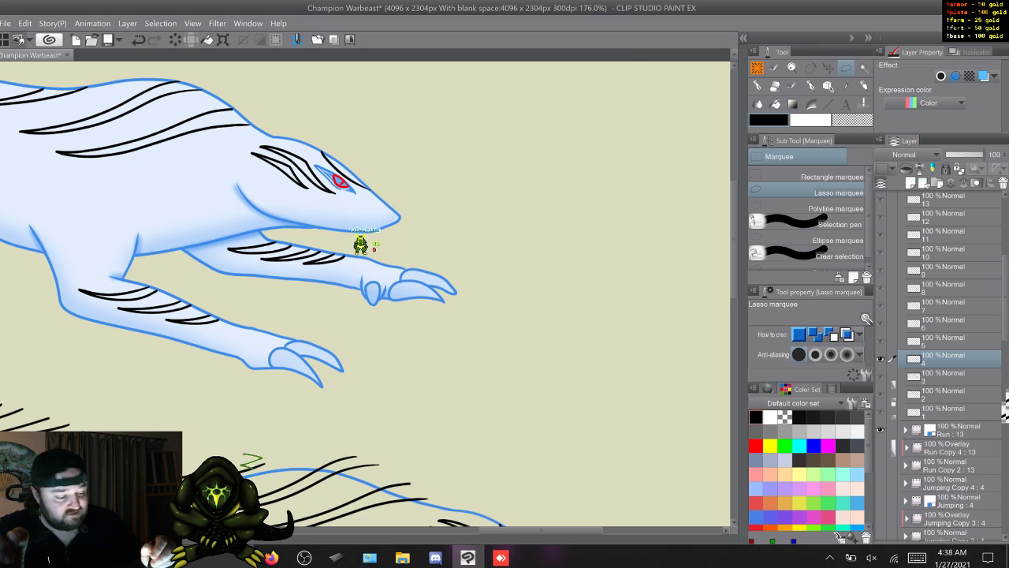
mouse_move(734, 239)
mouse_down()
mouse_move(734, 275)
mouse_move(734, 250)
mouse_up()
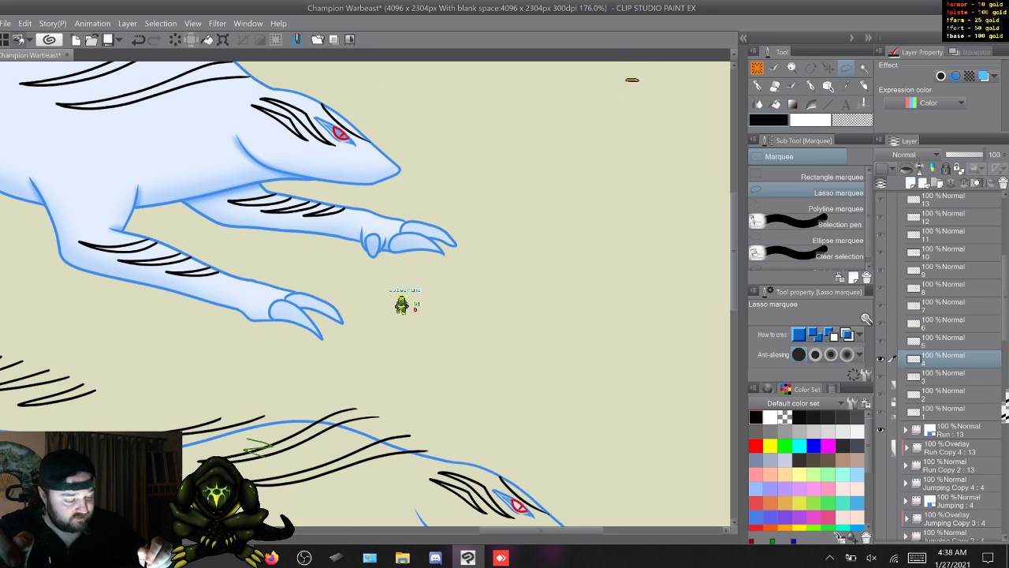
scroll(367, 293, down, 3)
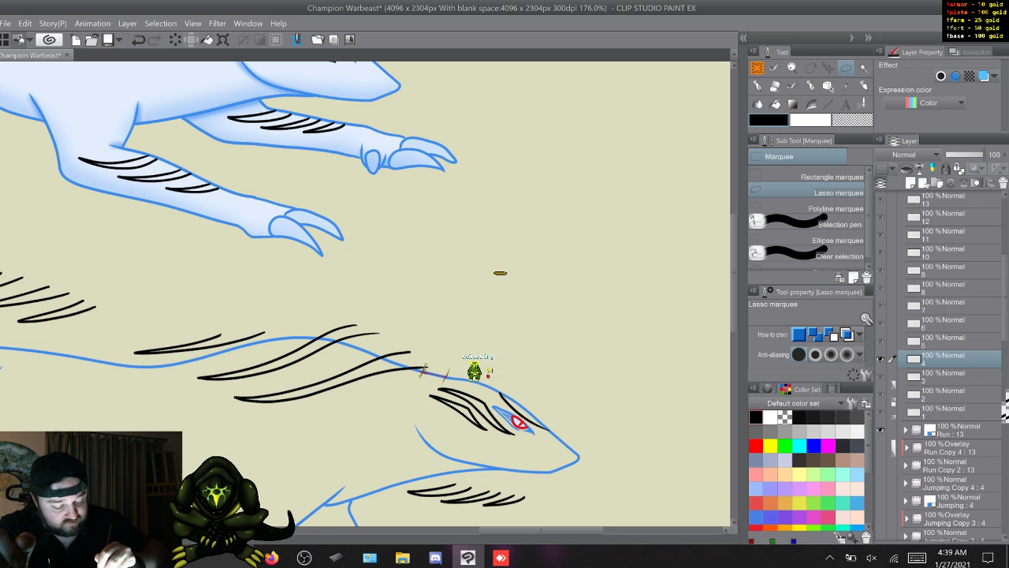
drag(424, 369, 446, 376)
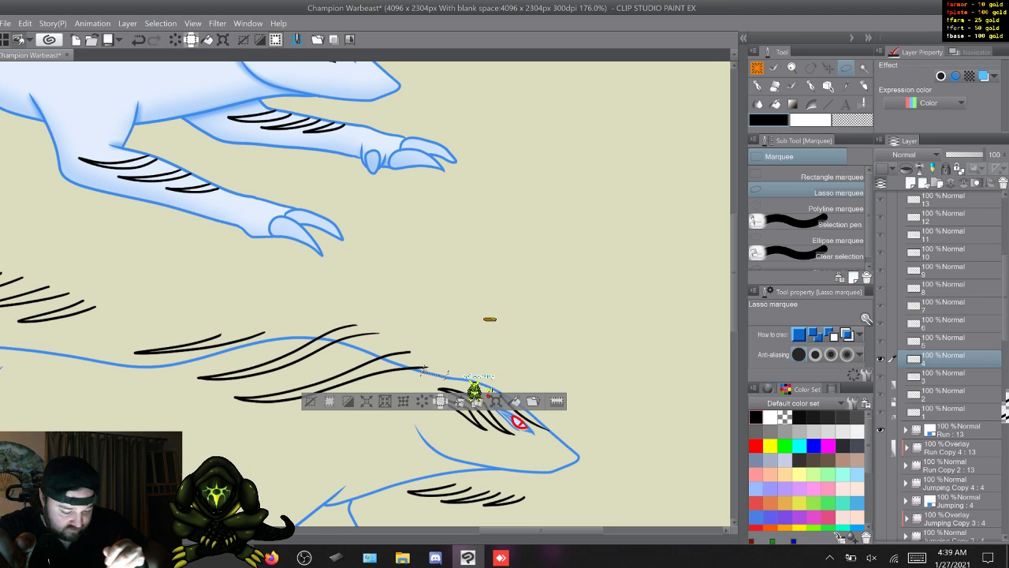
key(ctrl+d)
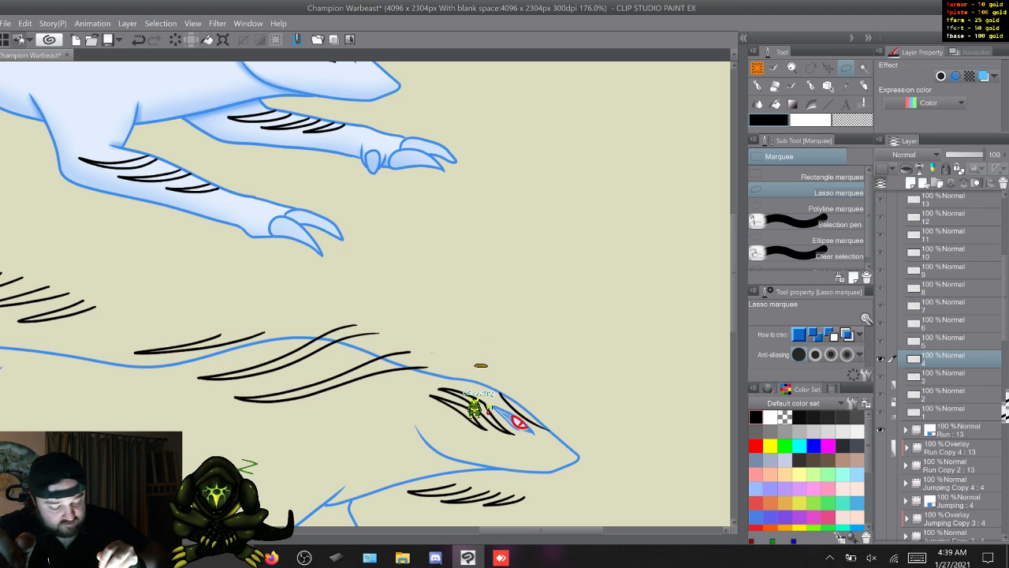
mouse_move(384, 397)
mouse_down()
mouse_move(130, 398)
mouse_move(296, 290)
mouse_move(432, 364)
mouse_up()
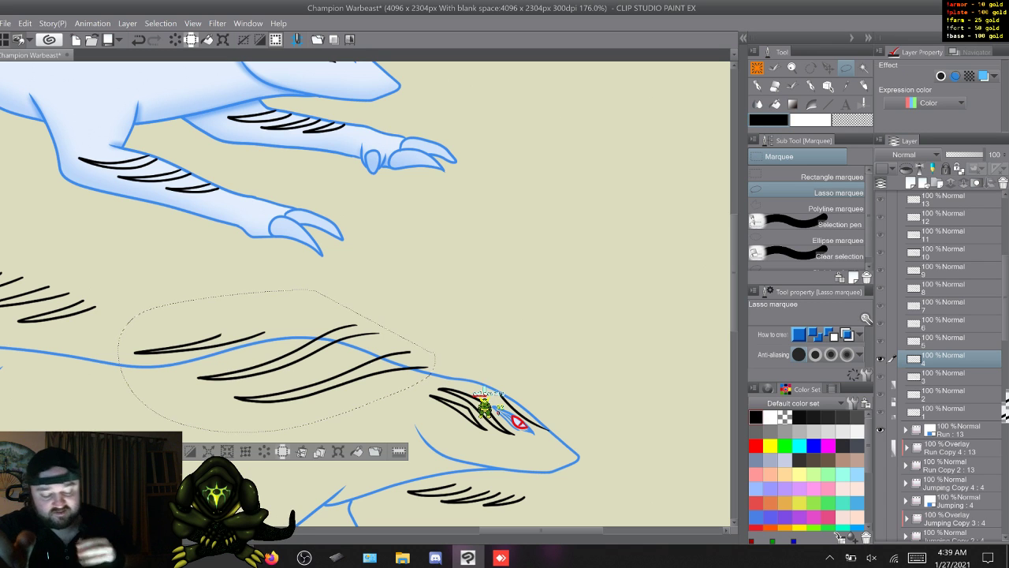
key(ctrl+t)
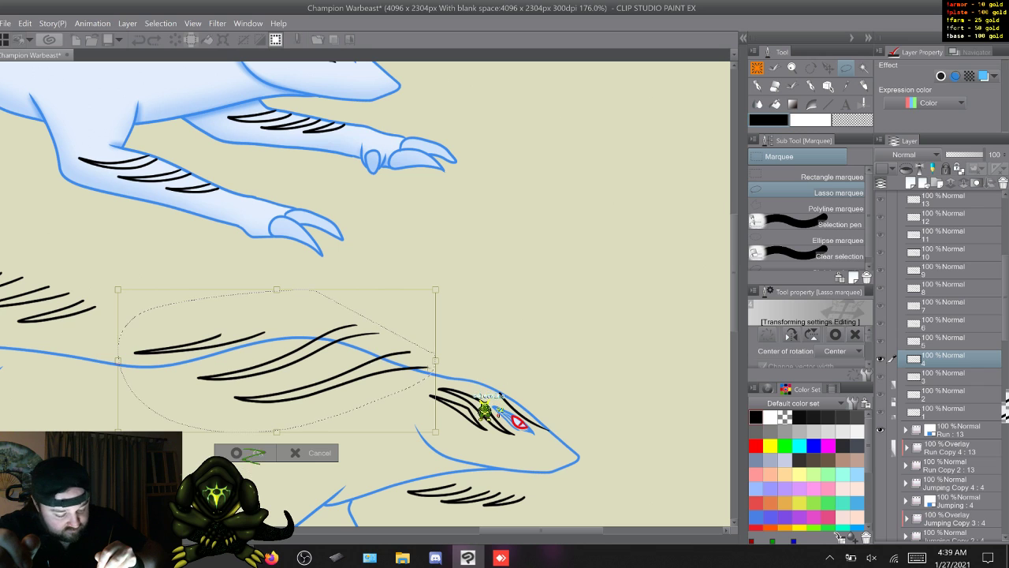
click(277, 361)
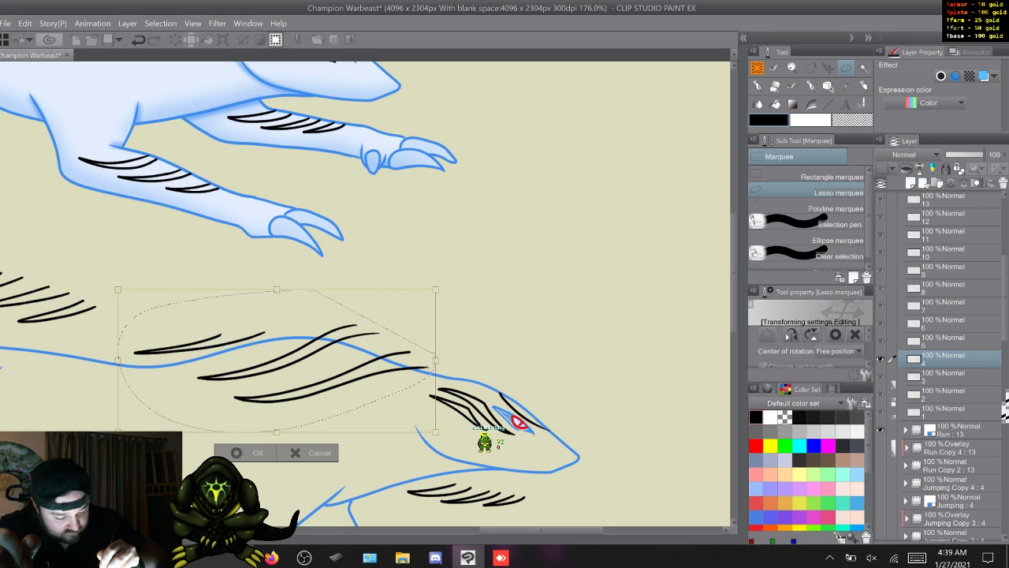
drag(277, 361, 275, 367)
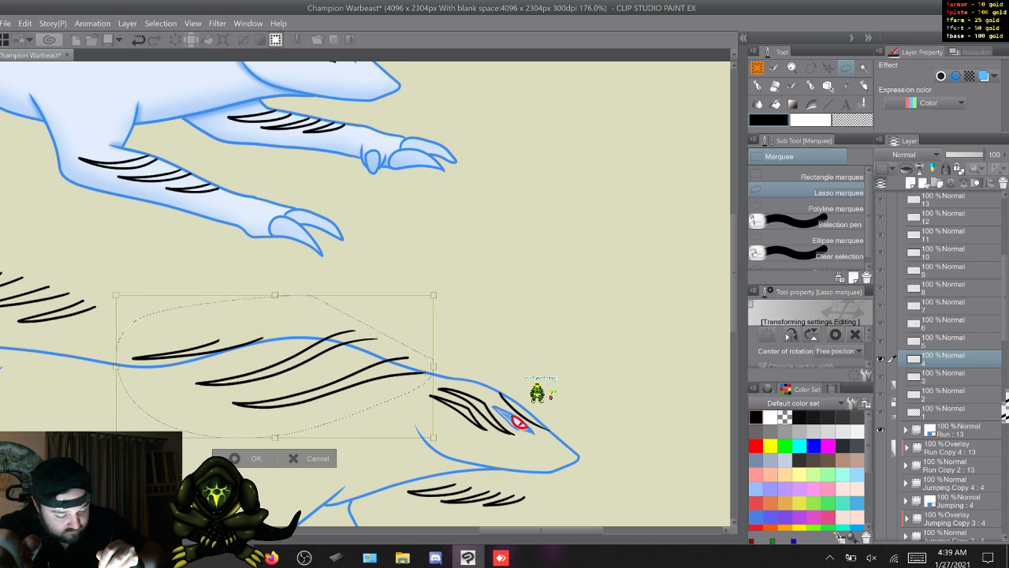
drag(110, 366, 111, 384)
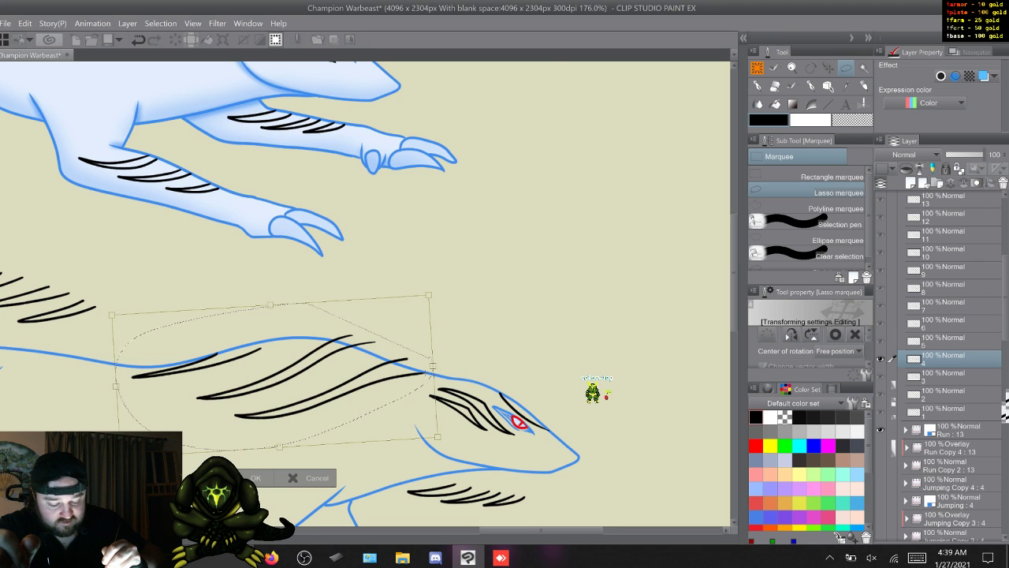
key(Return)
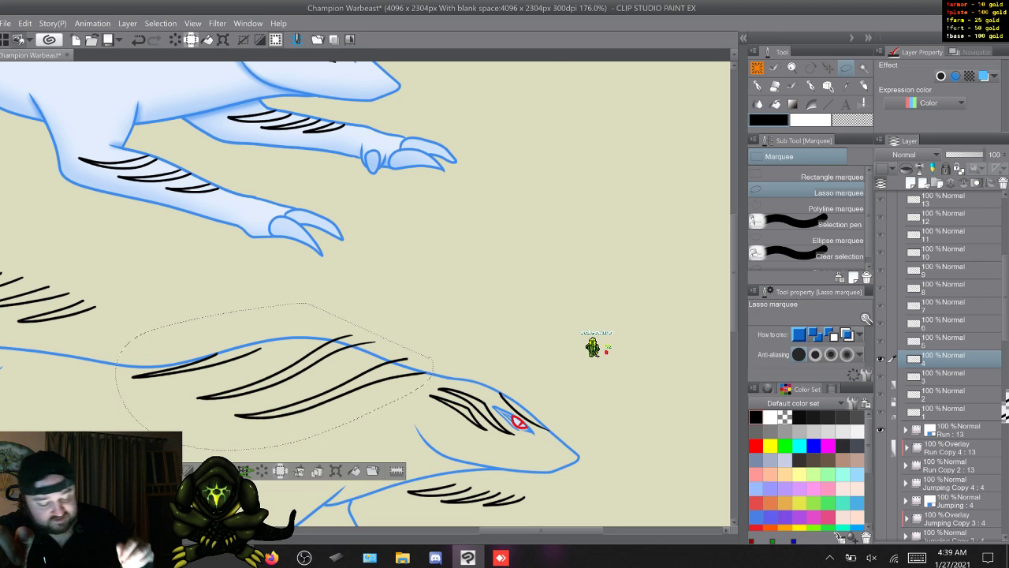
key(ctrl+d)
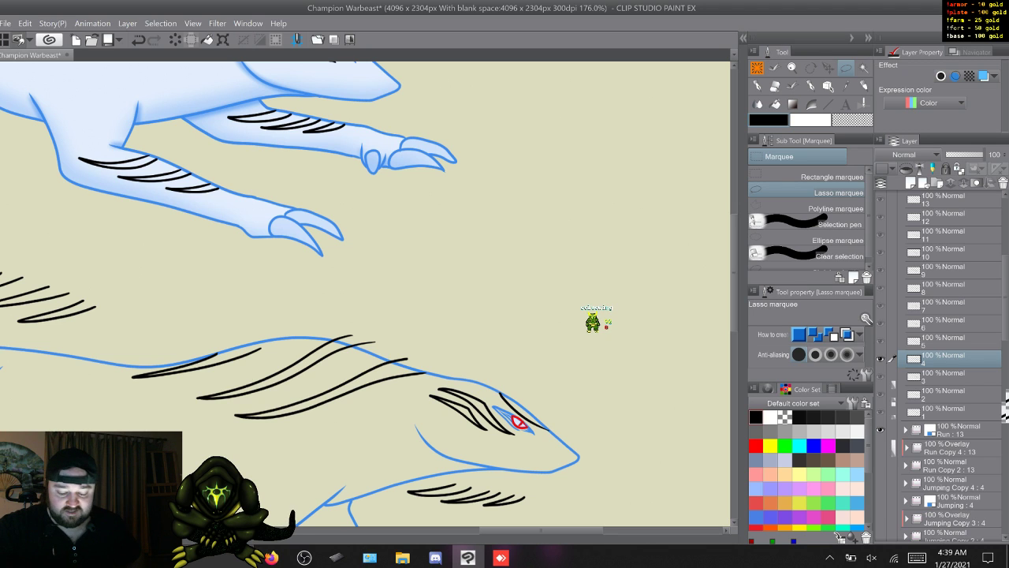
key(w)
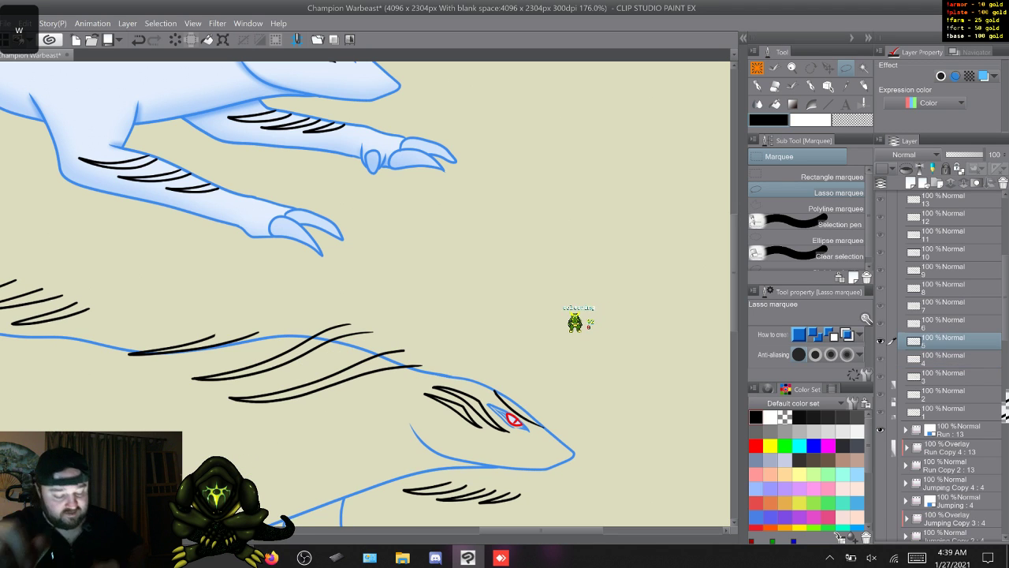
- Lasso the frame 5 neck and back stripes, nudge them down and left, rotate them slightly counterclockwise around their front end, and go to frame 6
mouse_move(432, 333)
mouse_down()
mouse_move(96, 347)
mouse_move(426, 327)
mouse_up()
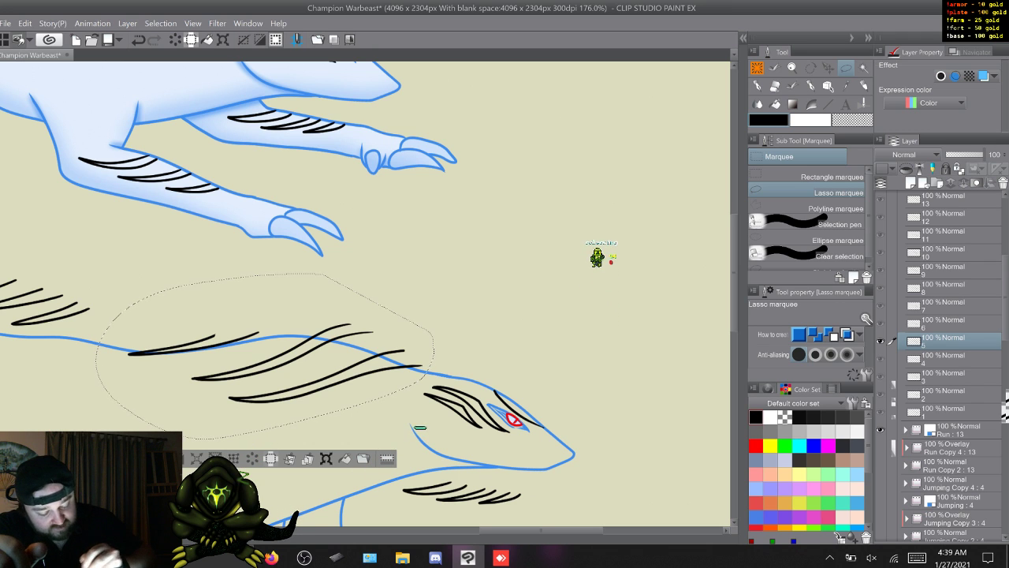
key(ctrl+t)
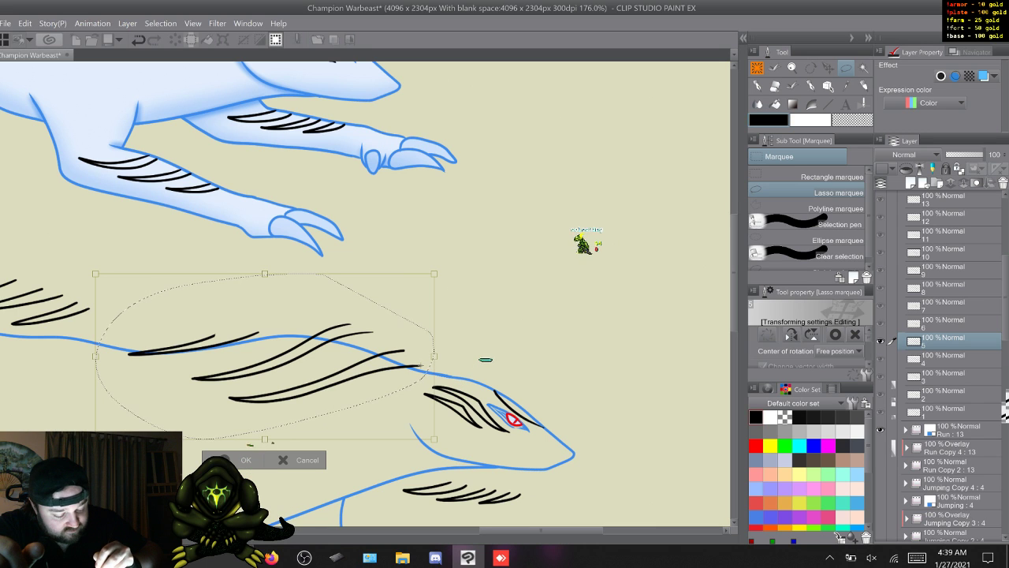
key(Down)
key(Down)
key(Left)
key(Left)
key(Left)
key(Left)
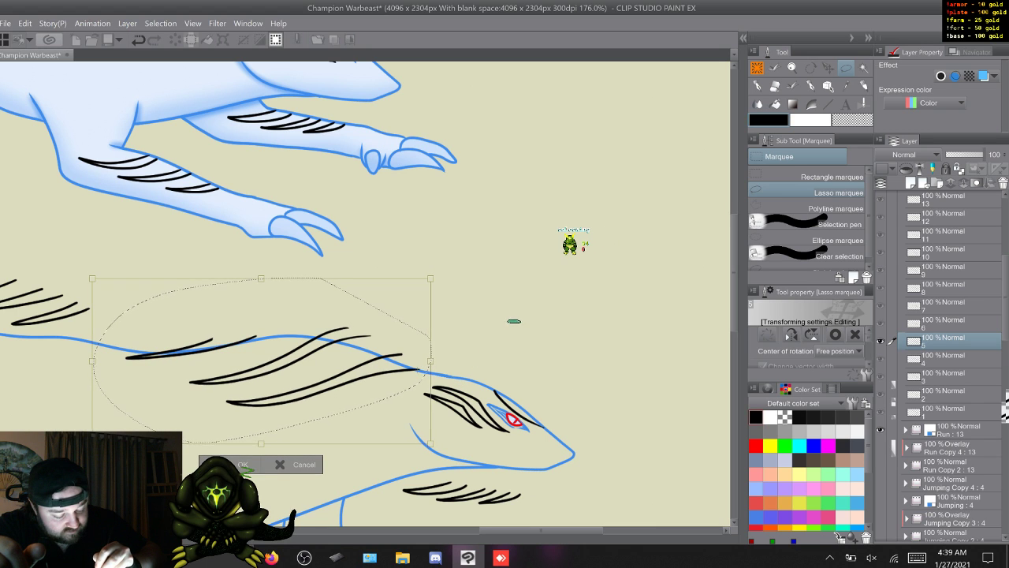
key(Down)
key(Down)
drag(527, 302, 549, 280)
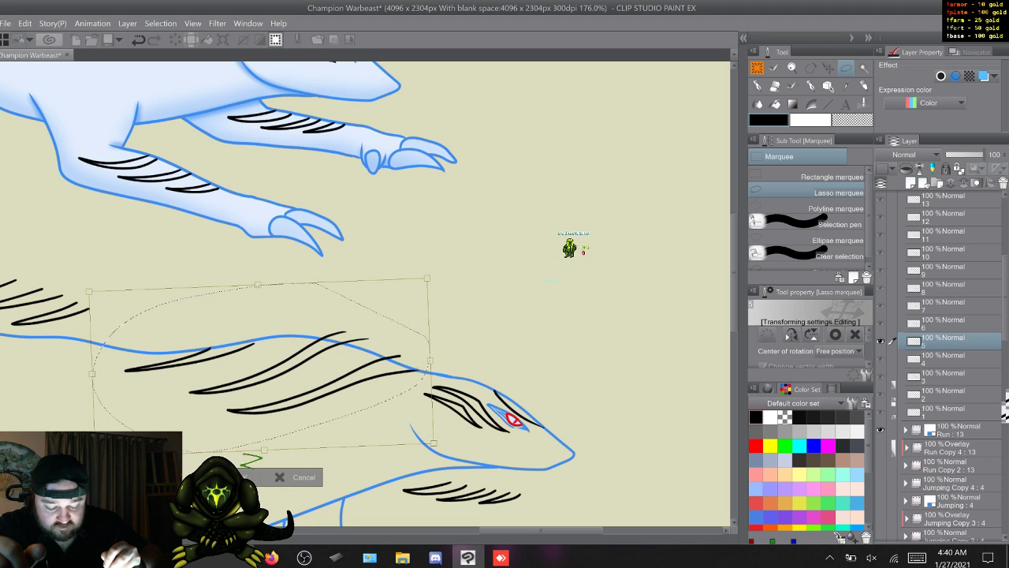
key(Return)
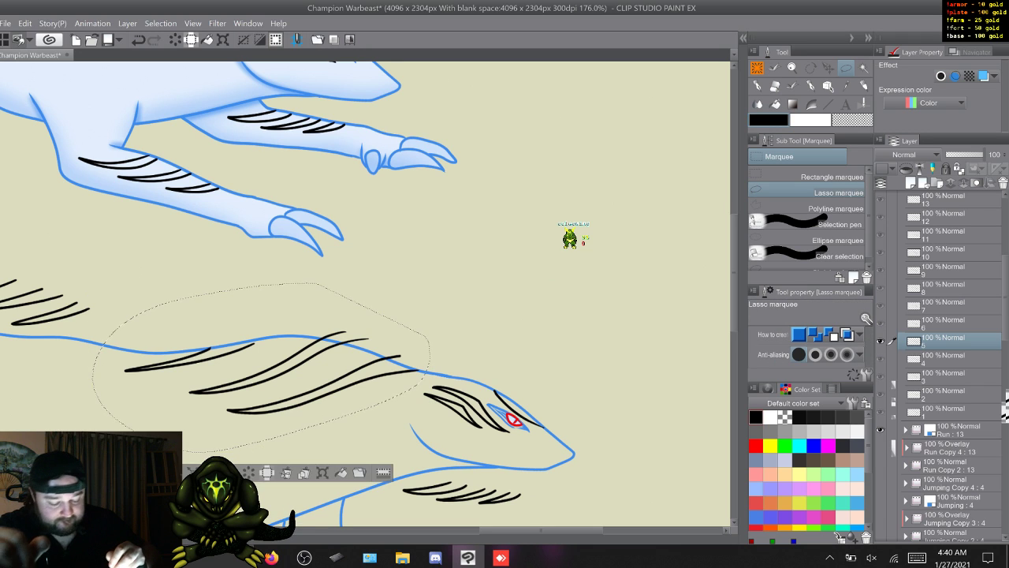
key(q)
key(w)
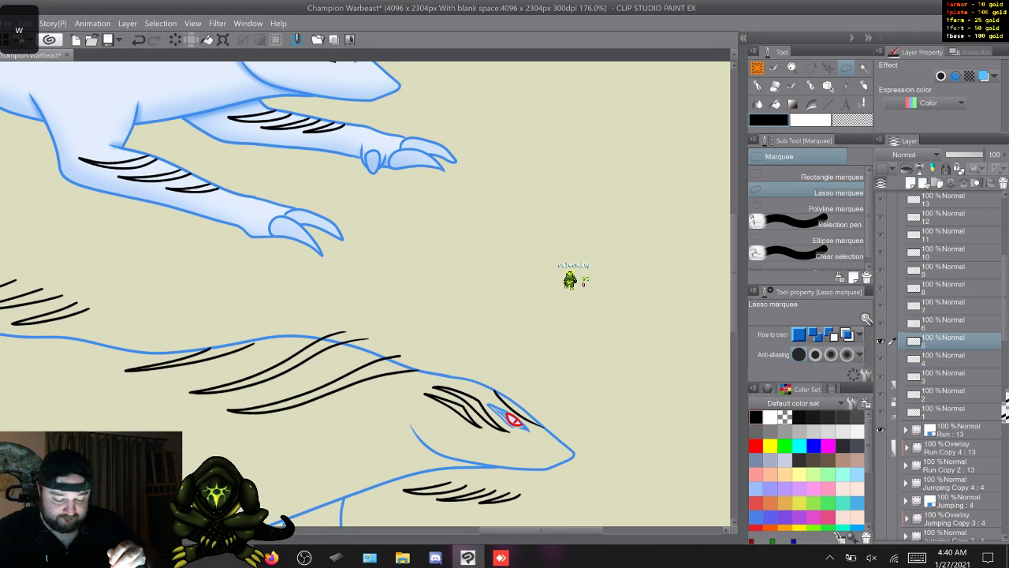
key(w)
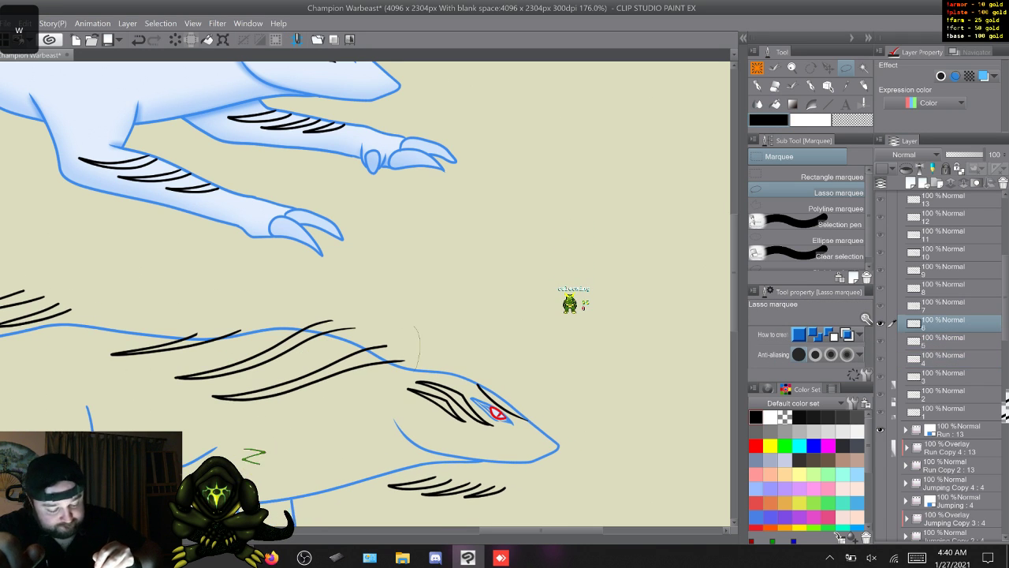
- Lasso the frame 6 neck and back stripes, shift them slightly down and left inside the back line, compare with frame 5, and go to frame 7
mouse_move(251, 434)
mouse_down()
mouse_move(99, 391)
mouse_move(416, 327)
mouse_up()
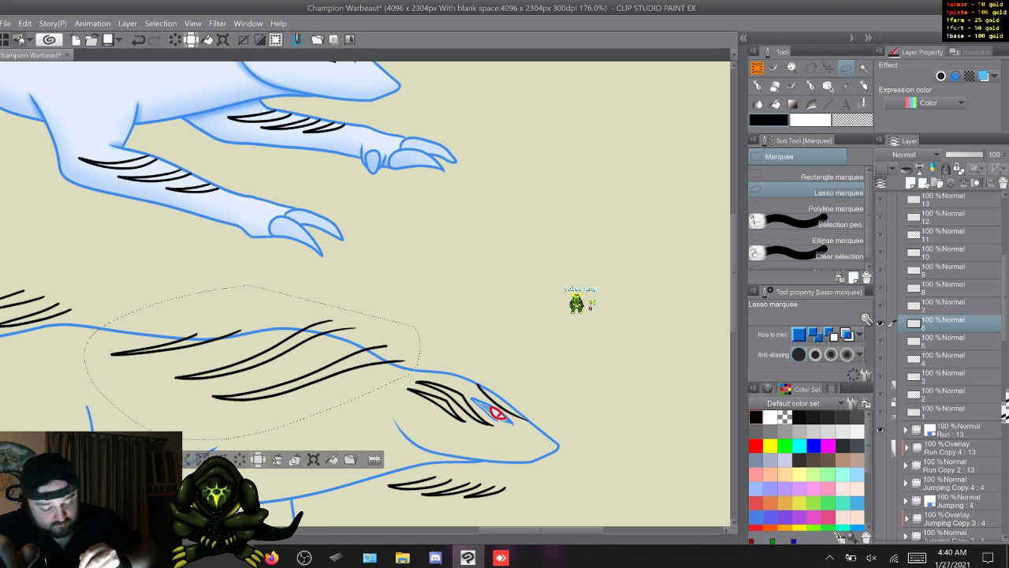
key(ctrl+t)
drag(375, 357, 403, 360)
drag(252, 362, 247, 368)
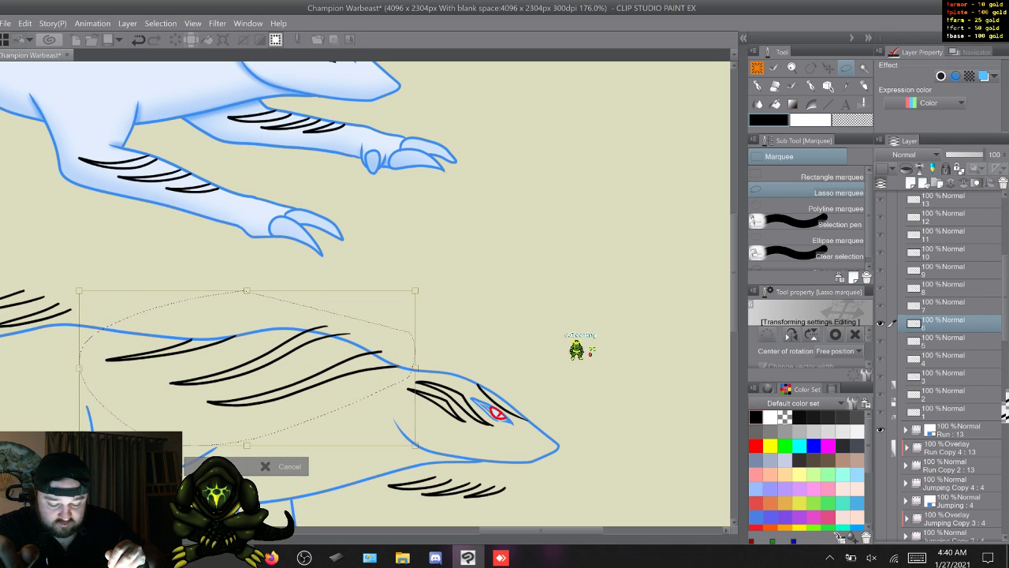
drag(247, 368, 247, 368)
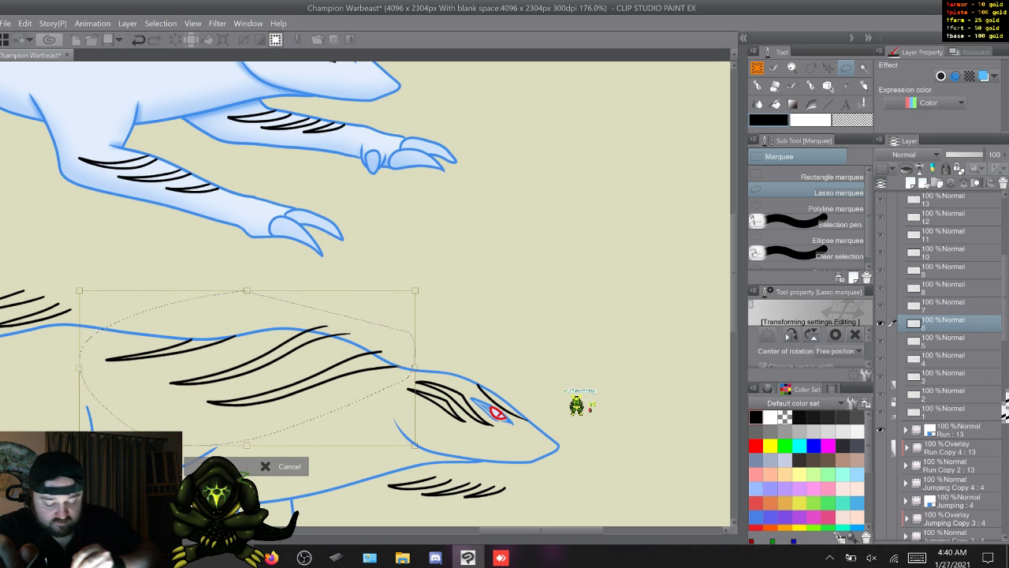
key(Return)
key(q)
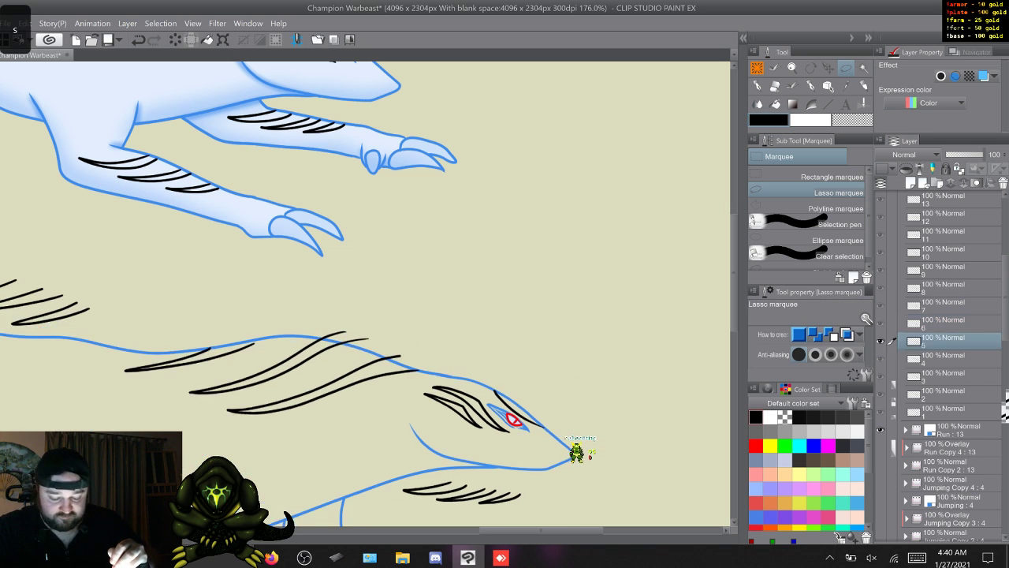
key(w)
key(w)
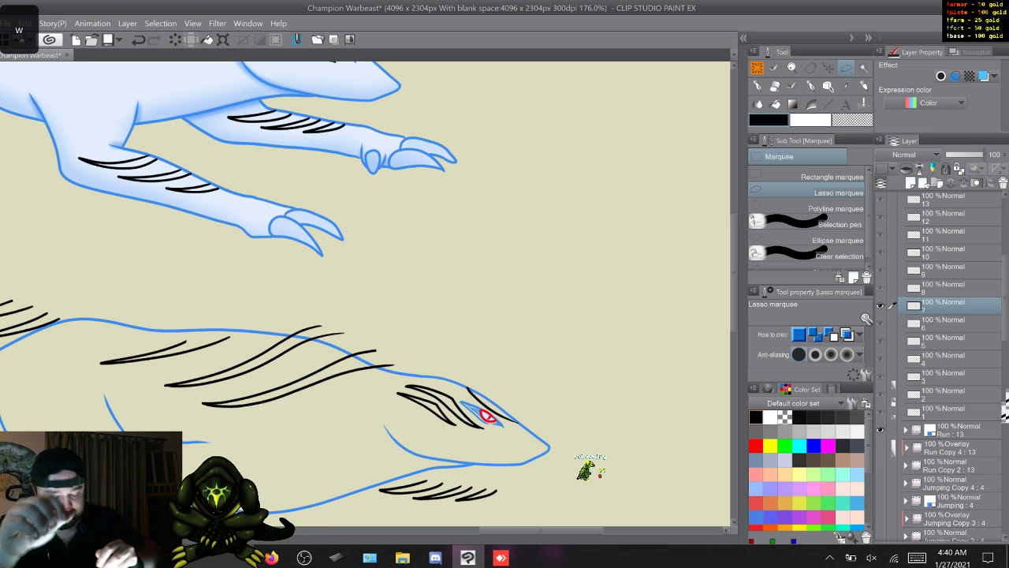
- Lasso the frame 7 neck and back stripes, move them slightly down, and rotate them clockwise around their front end to follow the back line
mouse_move(368, 388)
mouse_down()
mouse_move(278, 416)
mouse_move(77, 398)
mouse_move(103, 328)
mouse_move(311, 289)
mouse_up()
key(ctrl+t)
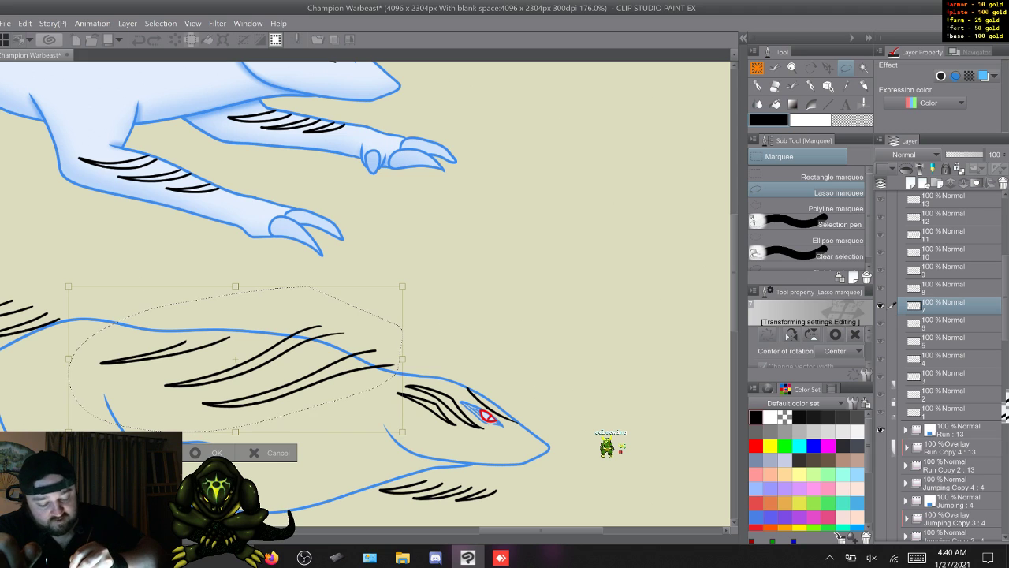
drag(235, 358, 234, 368)
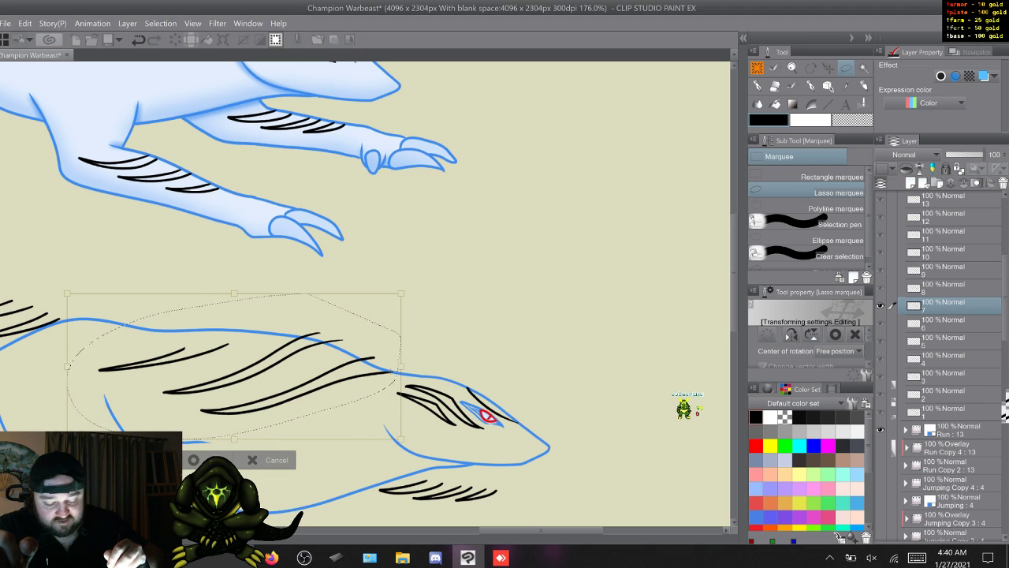
drag(60, 285, 67, 257)
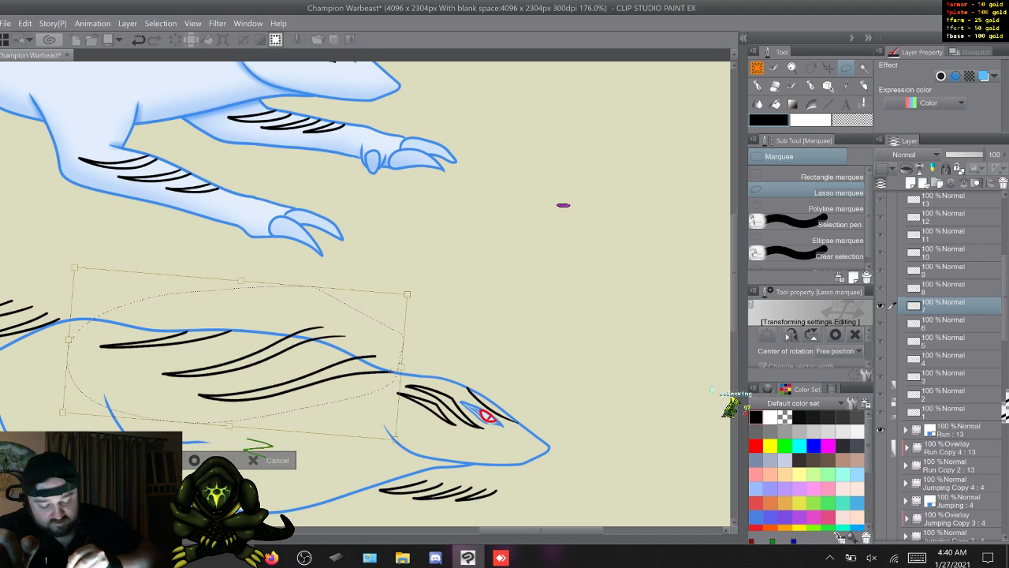
key(Return)
- Flip back and forth through the run cycle's frames to check how the neck and back stripes flow from frame to frame
key(s)
key(s)
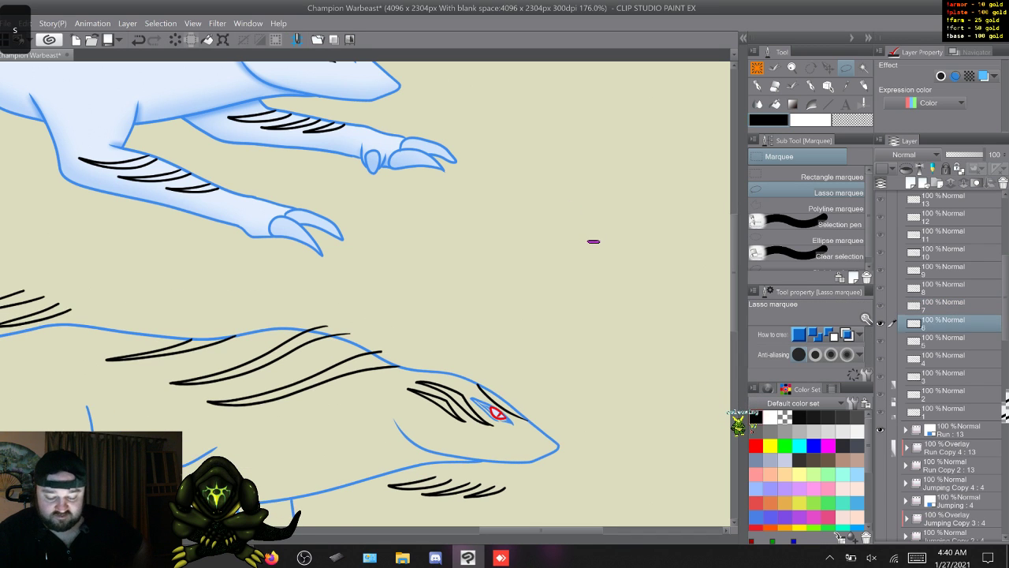
key(s)
key(s)
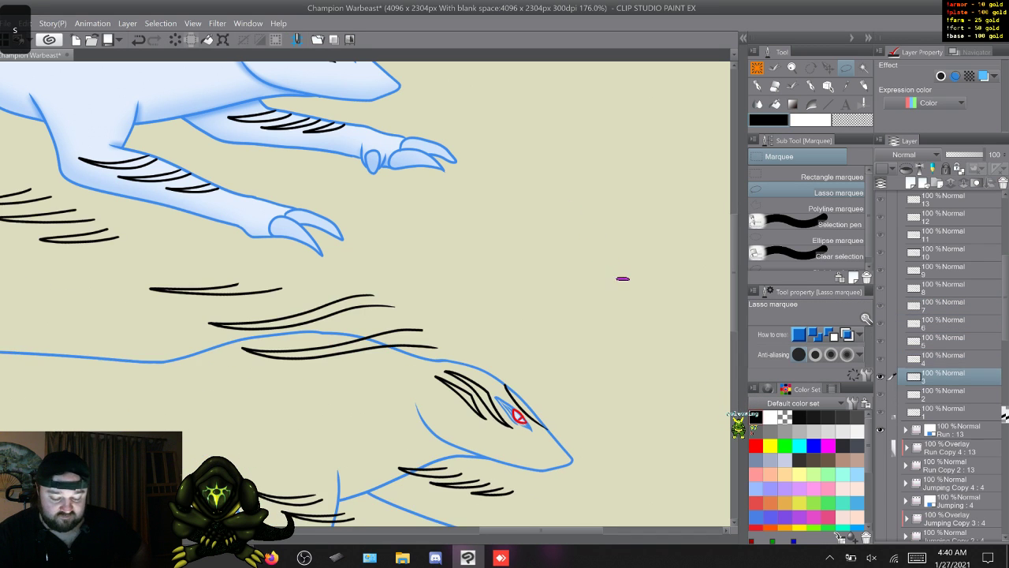
key(w)
key(w)
key(w)
key(w)
key(w)
key(w)
key(w)
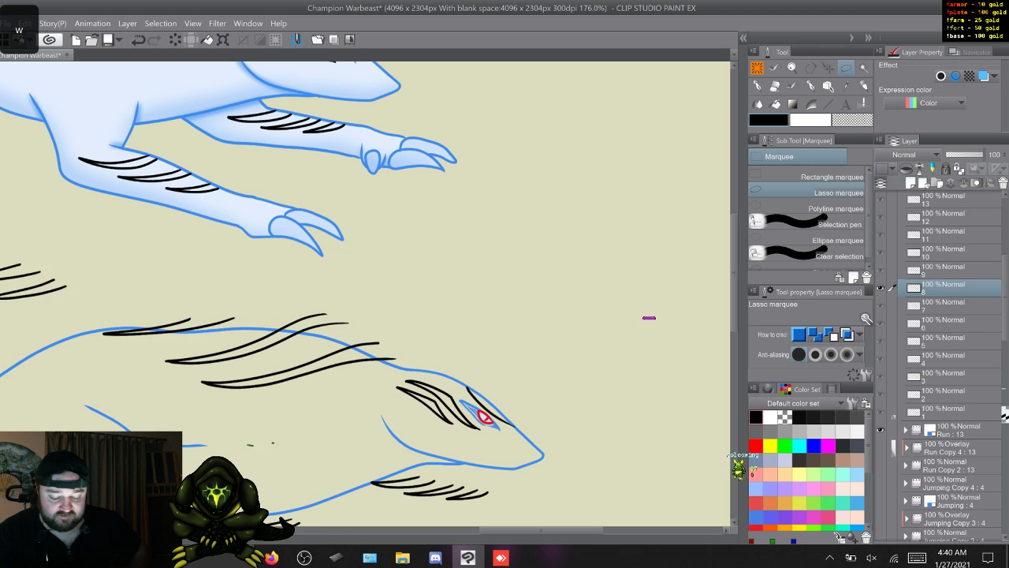
key(w)
key(w)
key(w)
key(w)
key(w)
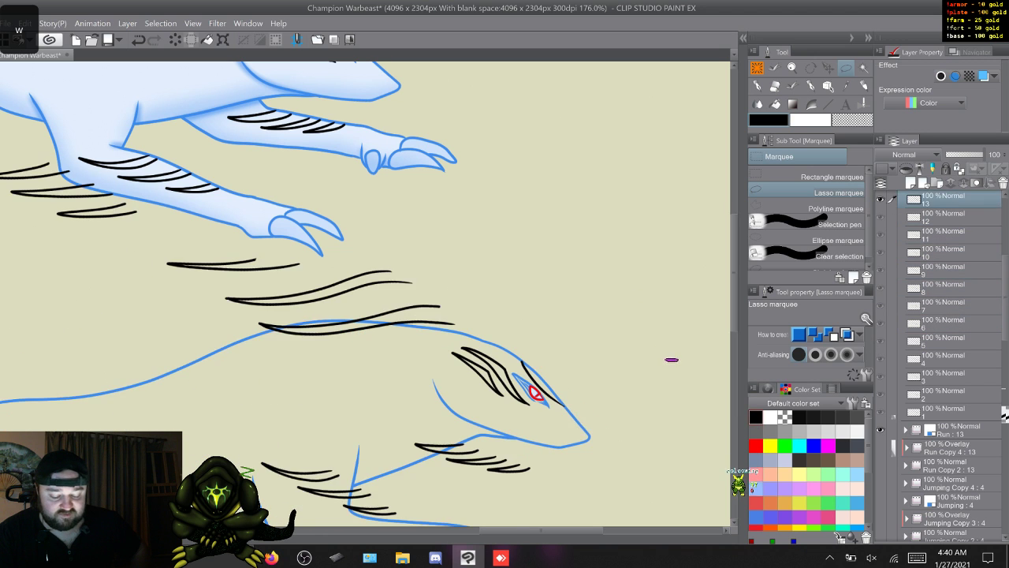
key(w)
key(w)
key(w)
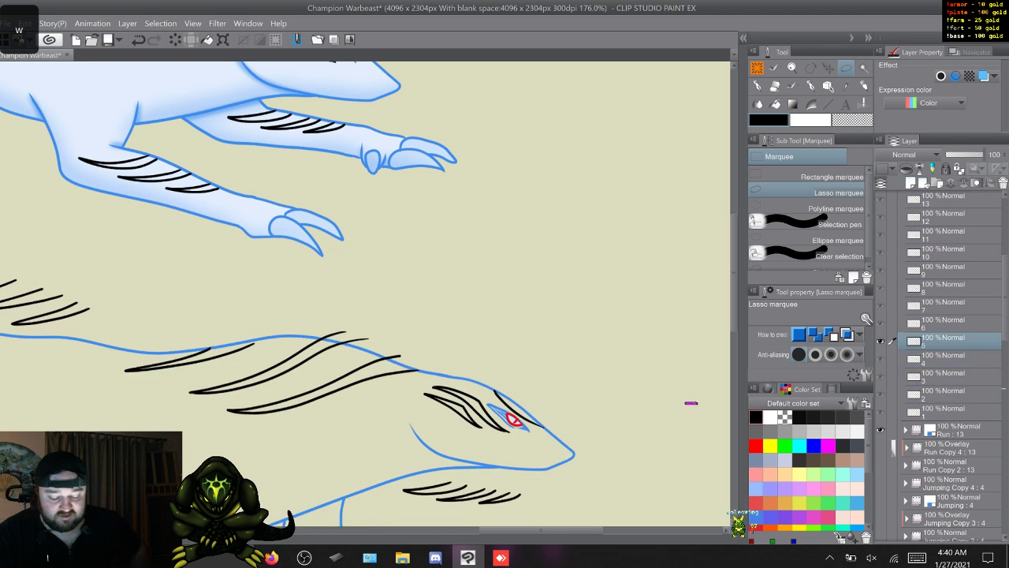
key(s)
key(w)
key(w)
key(w)
key(w)
key(w)
key(w)
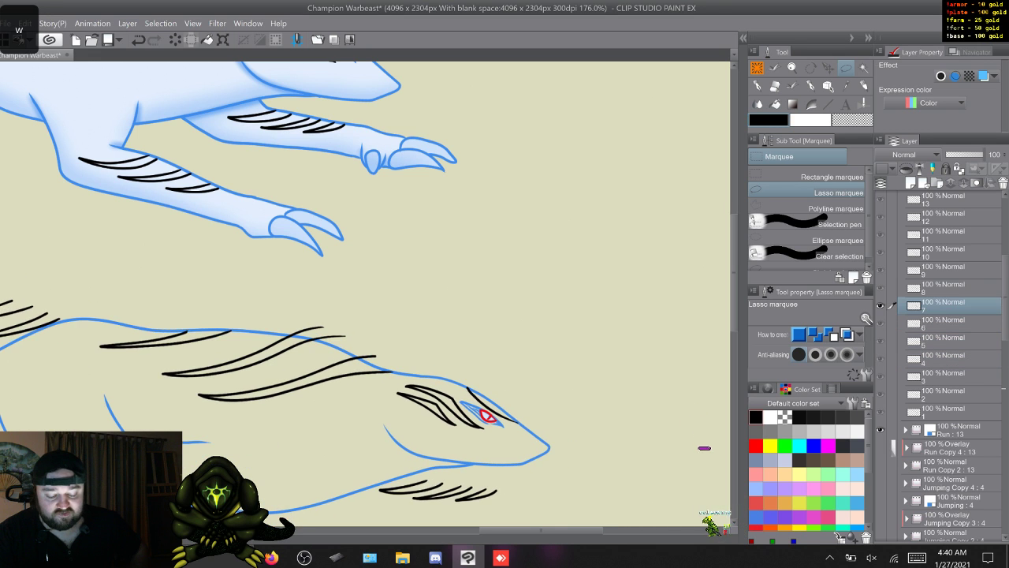
- Step on through the run cycle's frames from frame 12, comparing how the neck and back stripes sit, and stop on frame 1
key(w)
key(w)
key(w)
key(w)
key(w)
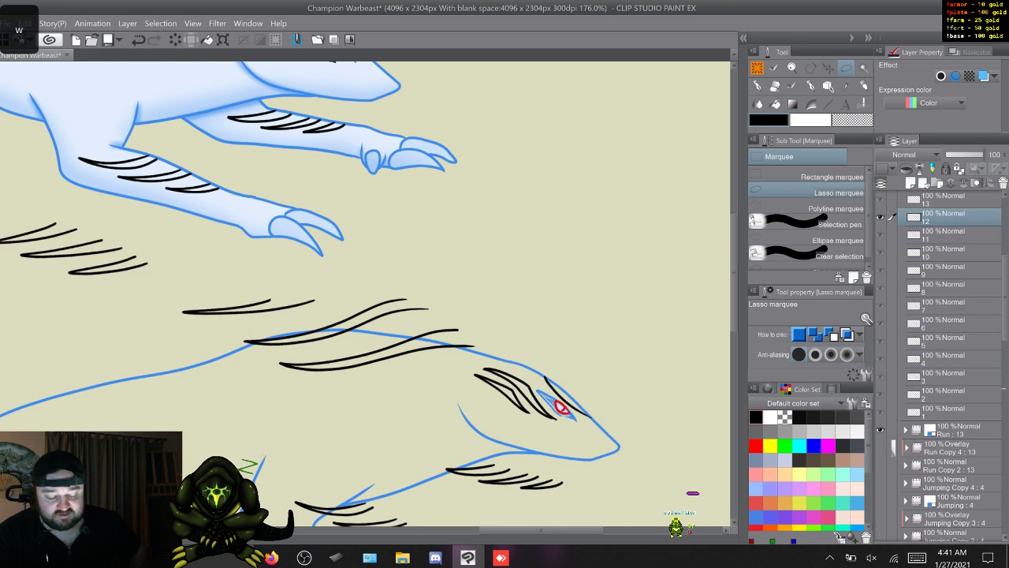
key(w)
key(w)
key(w)
key(w)
key(w)
key(w)
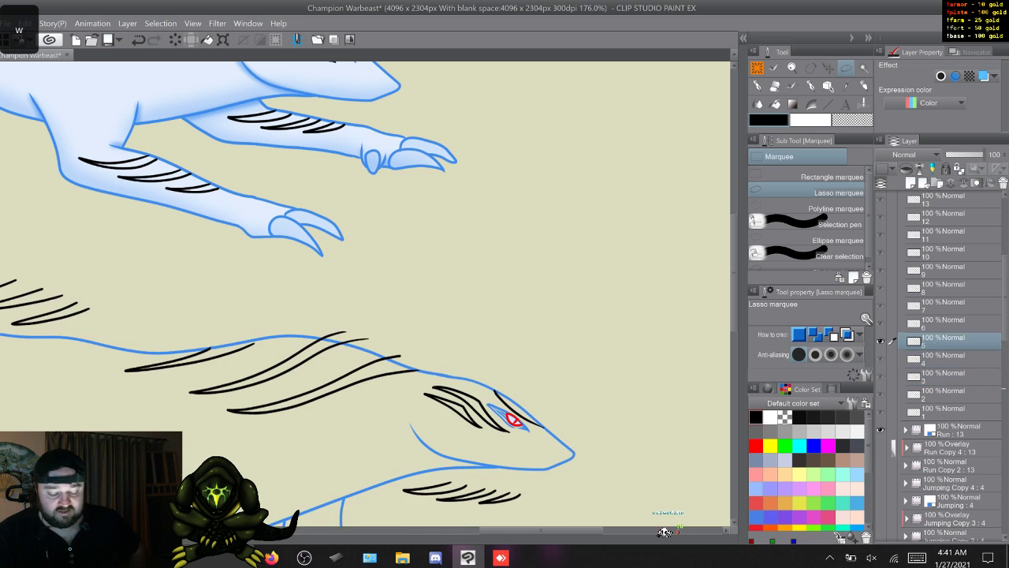
key(w)
key(w)
key(w)
key(w)
key(w)
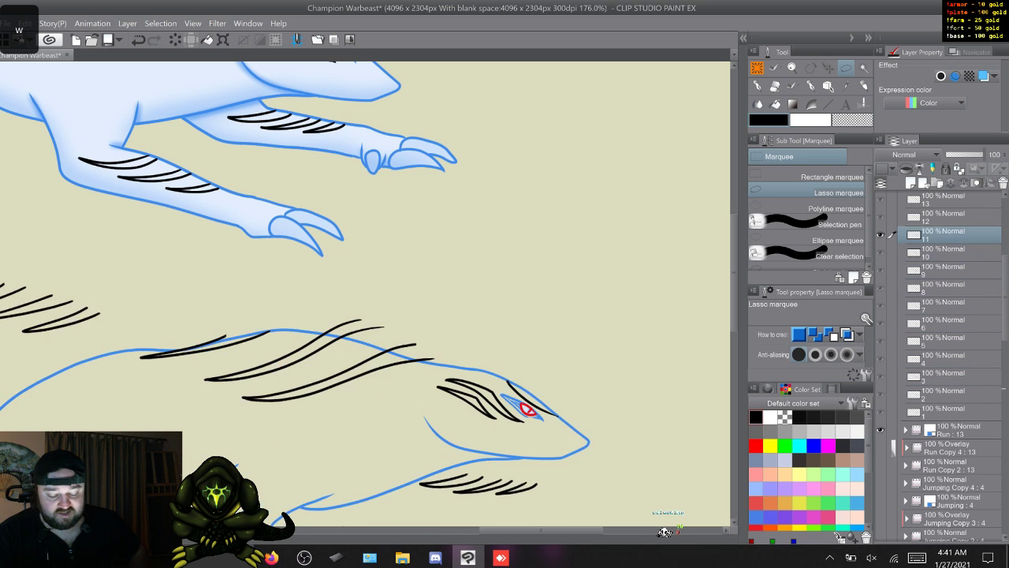
key(w)
key(w)
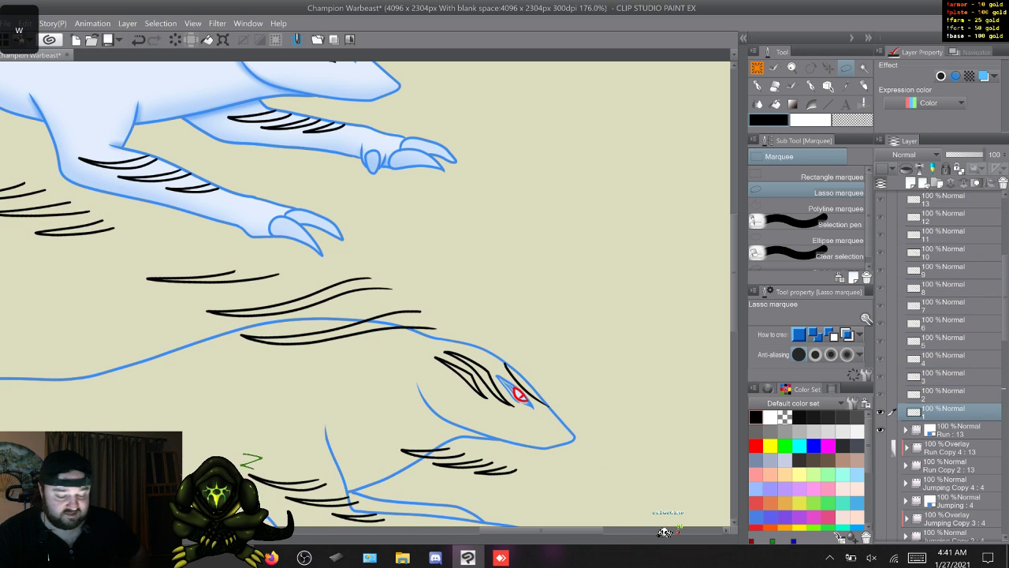
key(s)
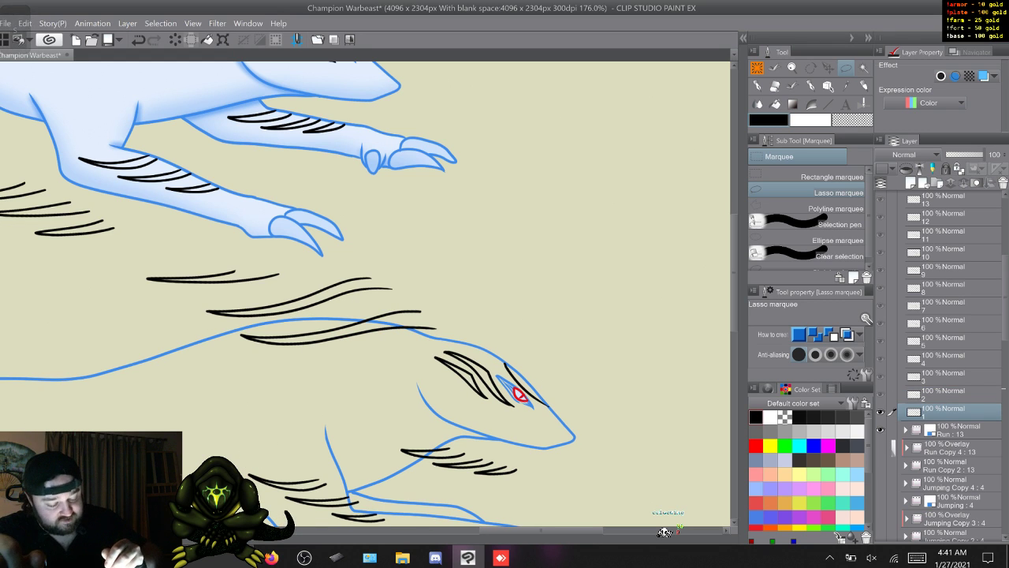
- Lasso the frame 1 neck and back stripes, move them slightly down and left, rotate them counterclockwise inside the back line, and go to frame 2
mouse_move(447, 303)
mouse_down()
mouse_move(426, 343)
mouse_move(169, 365)
mouse_move(260, 233)
mouse_move(445, 303)
mouse_up()
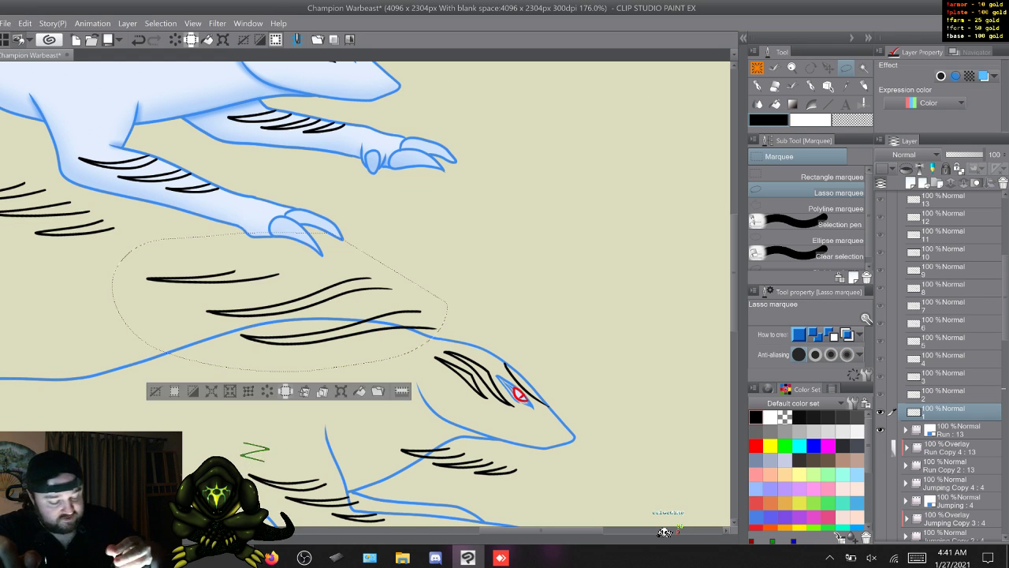
key(ctrl+t)
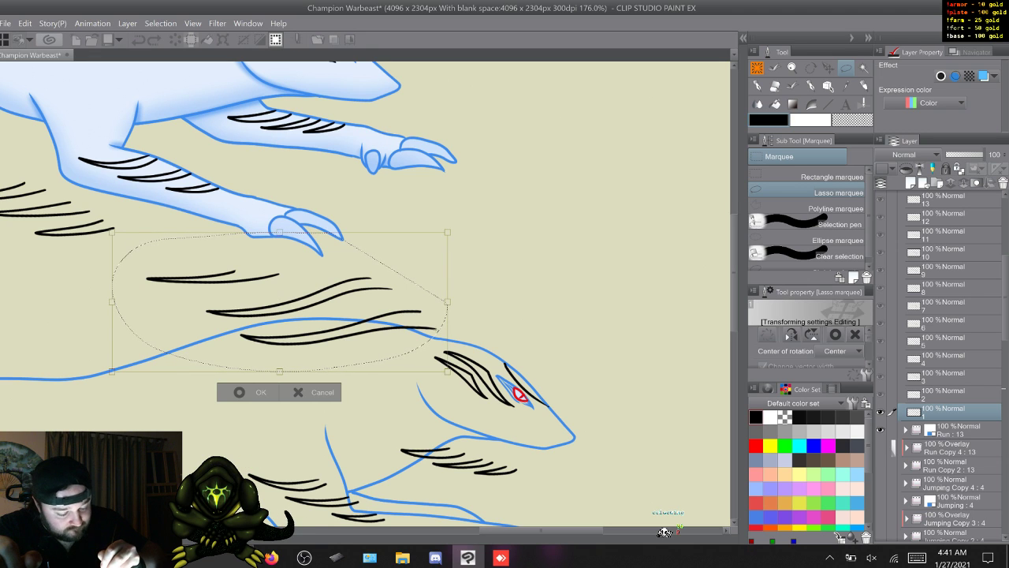
drag(280, 302, 276, 310)
mouse_move(91, 316)
mouse_down()
mouse_move(101, 423)
mouse_move(96, 406)
mouse_up()
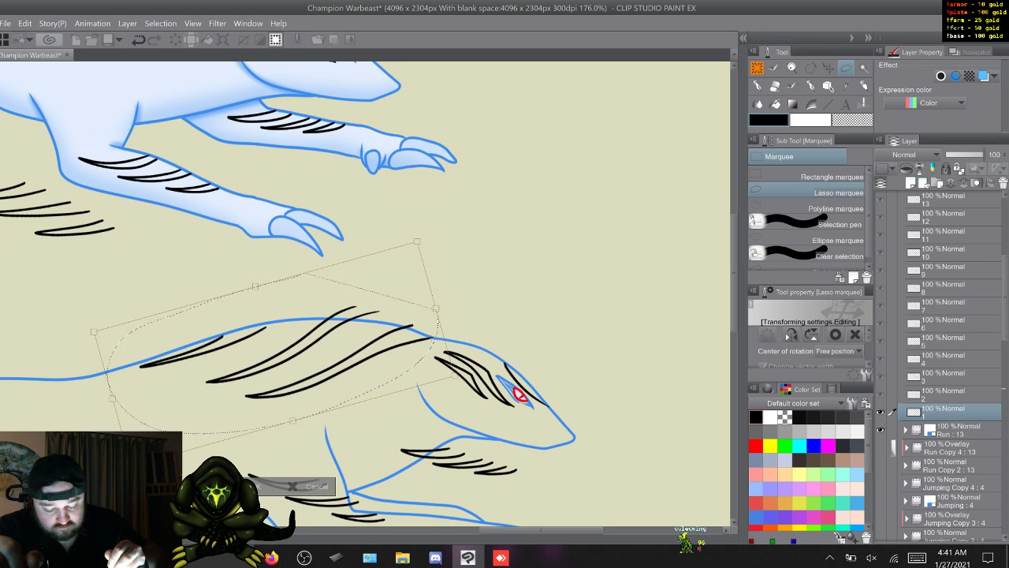
key(Return)
key(ctrl+d)
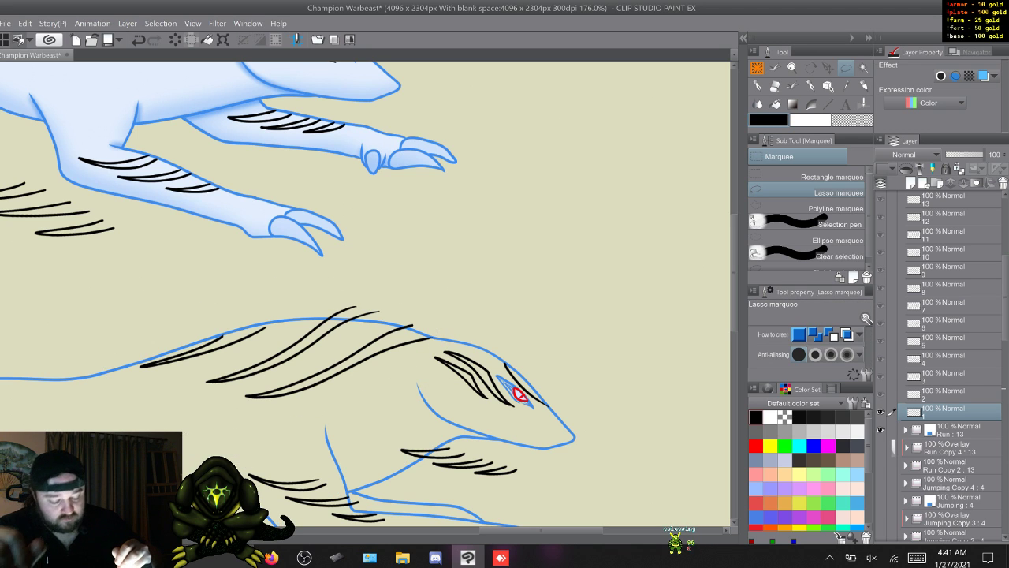
key(w)
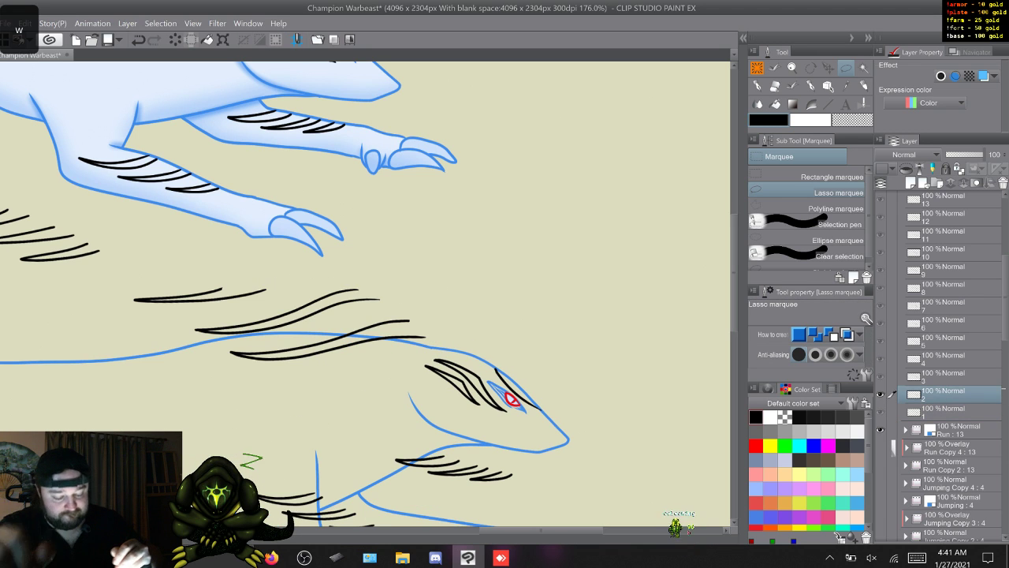
- Lasso the frame 2 neck and back stripes, nudge them down and left, rotate them counterclockwise around their front end, and go to frame 3
mouse_move(429, 308)
mouse_down()
mouse_move(432, 325)
mouse_move(378, 357)
mouse_move(134, 364)
mouse_move(309, 252)
mouse_move(431, 314)
mouse_up()
key(ctrl+t)
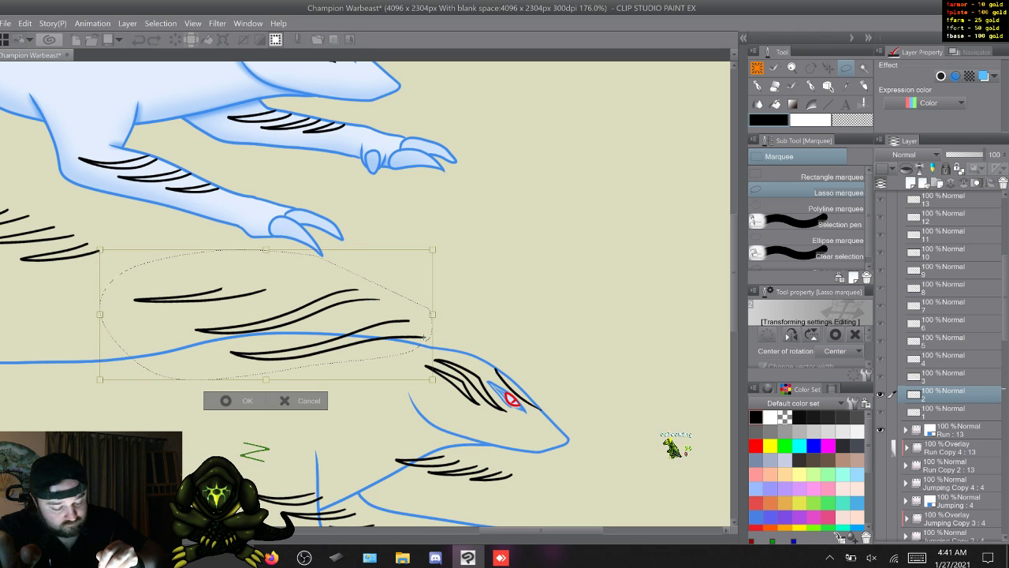
drag(426, 336, 422, 345)
drag(89, 253, 76, 328)
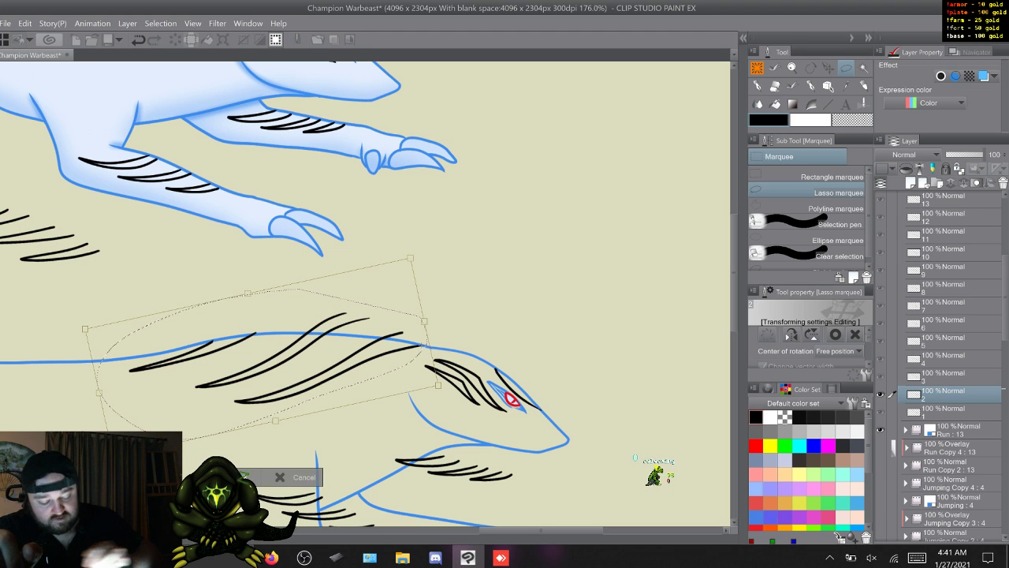
key(Return)
key(ctrl+d)
key(w)
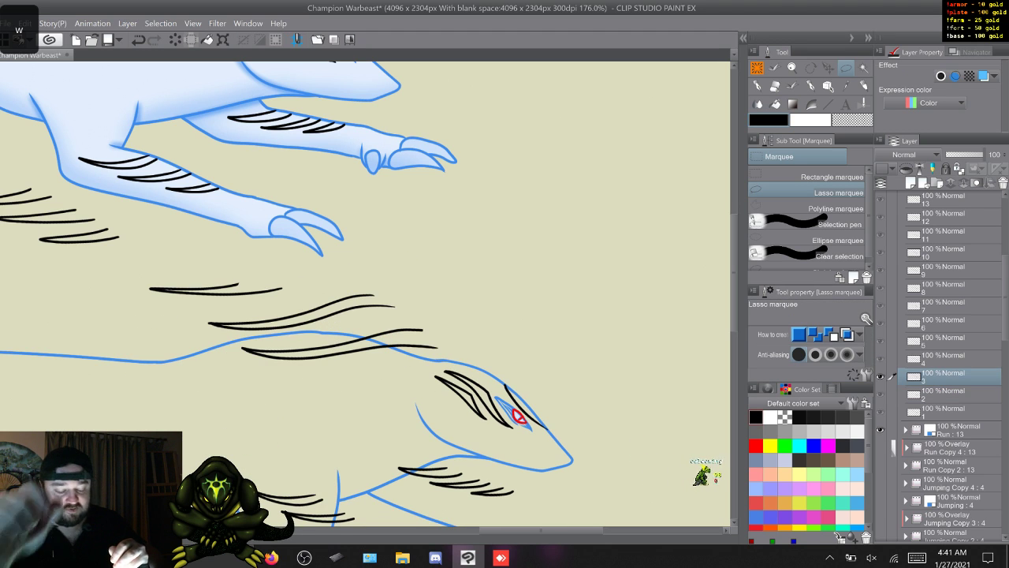
- Lasso the frame 3 neck and back stripes, shift them down and left, rotate them counterclockwise to follow the back line, and go to frame 4
mouse_move(444, 310)
mouse_down()
mouse_move(448, 353)
mouse_move(287, 393)
mouse_move(154, 381)
mouse_move(158, 251)
mouse_move(319, 251)
mouse_up()
key(ctrl+t)
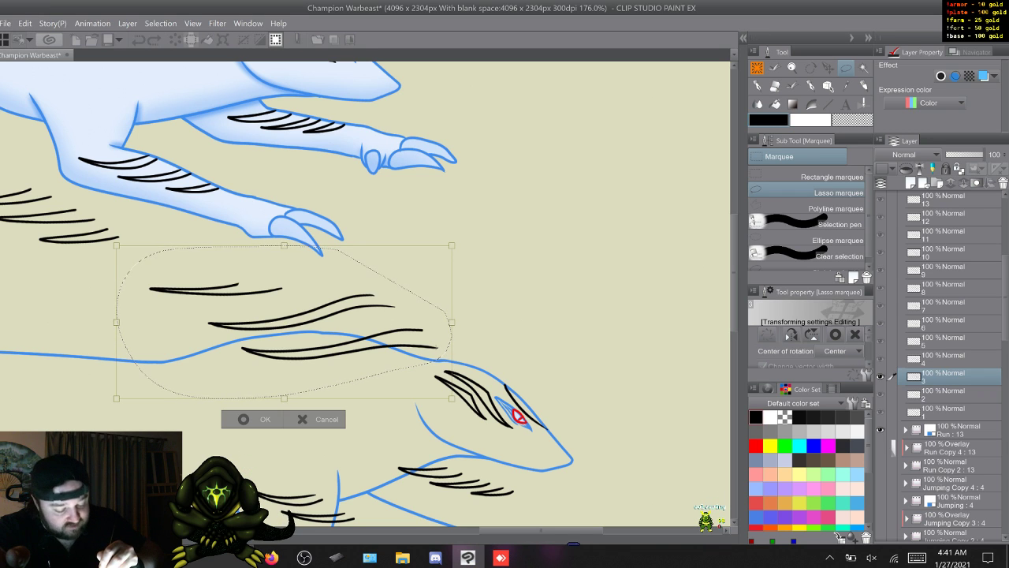
drag(435, 348, 429, 360)
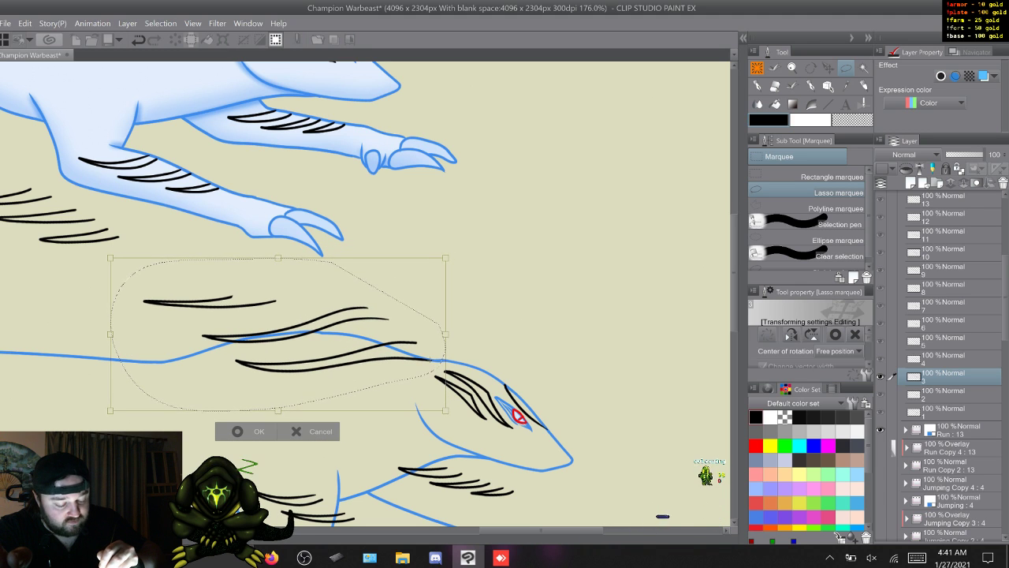
drag(253, 450, 281, 495)
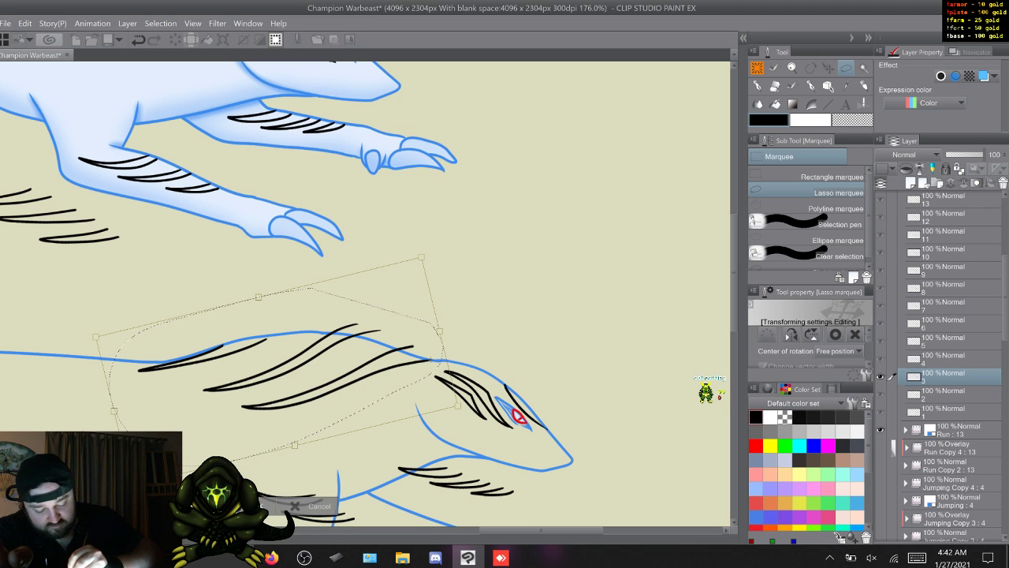
key(Return)
key(w)
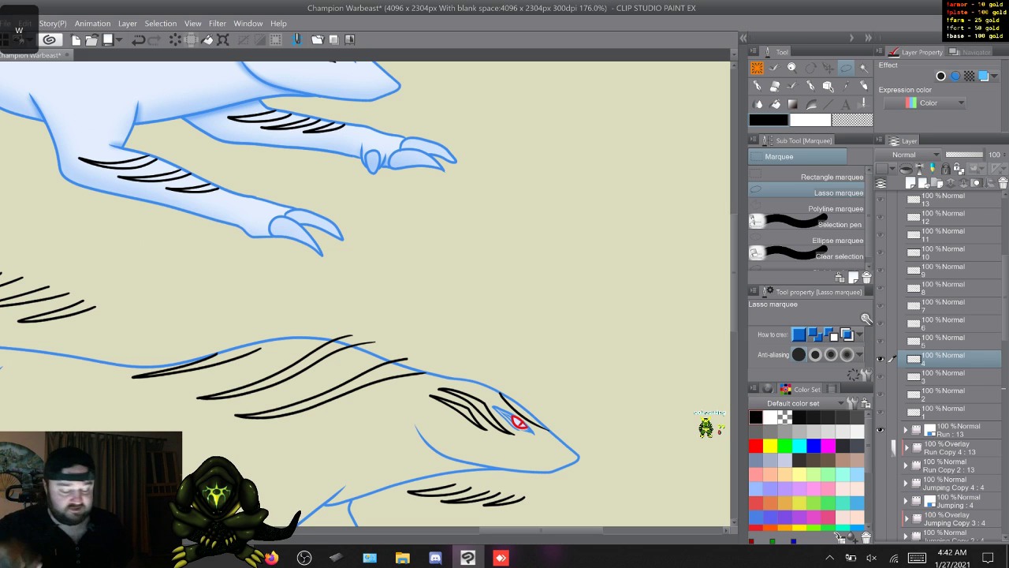
- Go to frame 8, lasso its neck and back stripes, shift them slightly down and left, and rotate them slightly counterclockwise inside the back line
key(w)
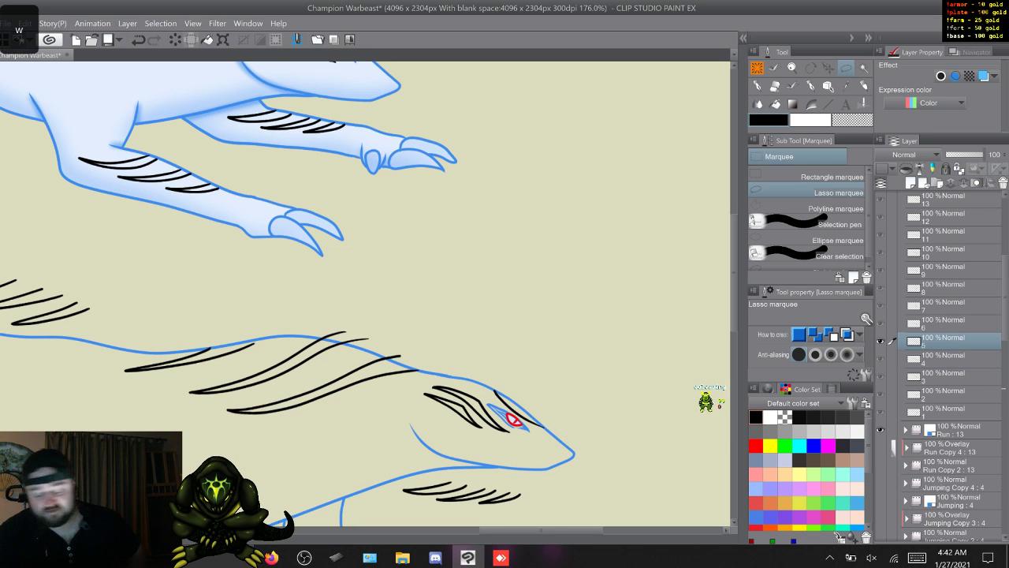
key(w)
key(w)
key(w)
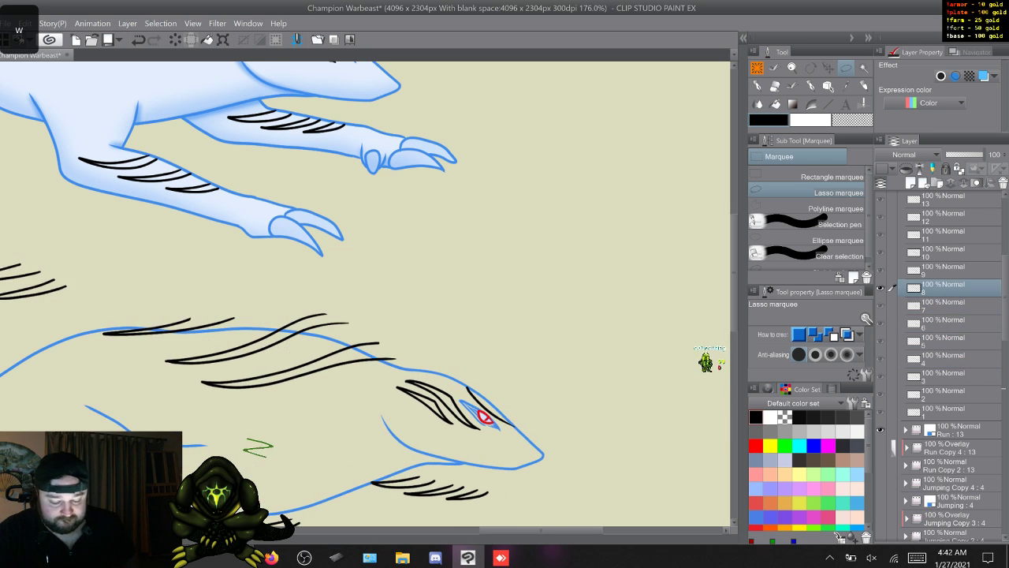
key(q)
key(w)
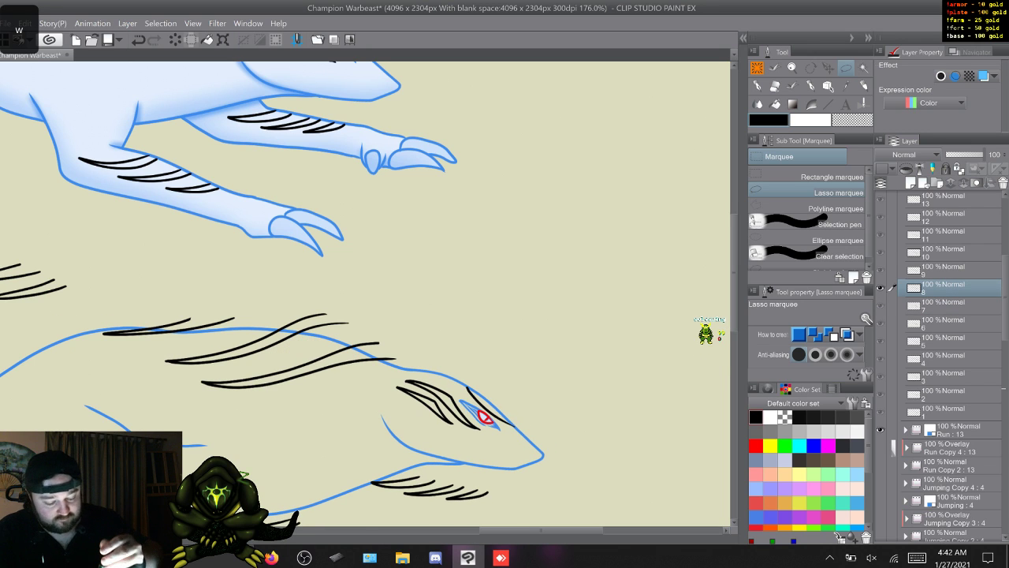
mouse_move(408, 330)
mouse_down()
mouse_move(371, 378)
mouse_move(126, 406)
mouse_move(304, 254)
mouse_move(408, 331)
mouse_up()
key(ctrl+t)
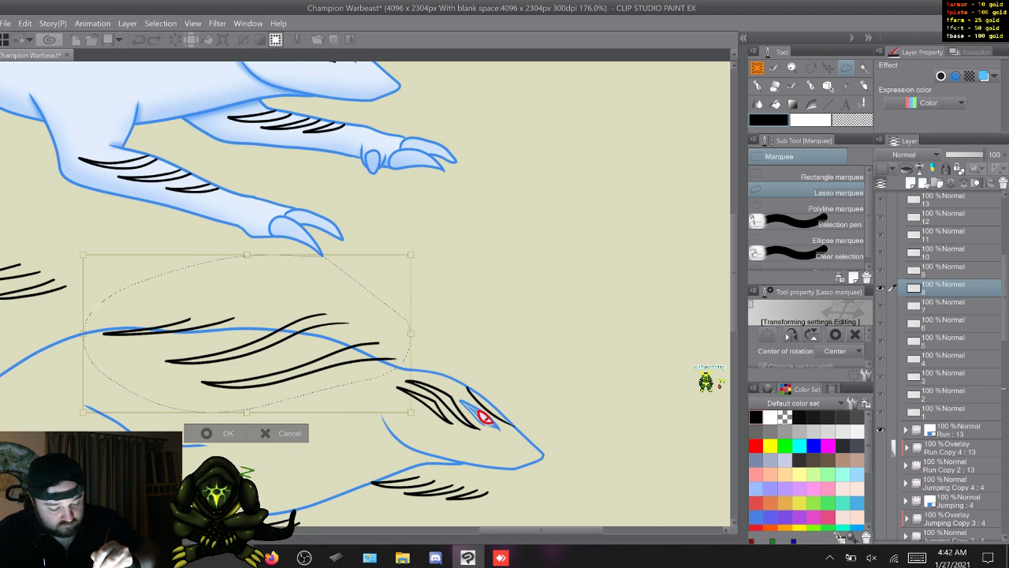
drag(247, 333, 244, 340)
drag(71, 256, 67, 269)
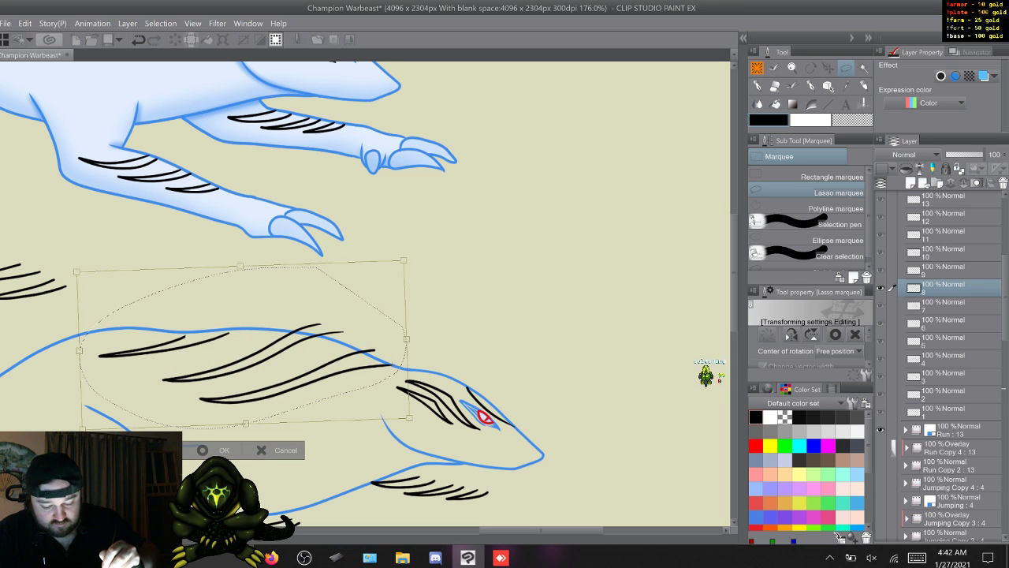
click(205, 452)
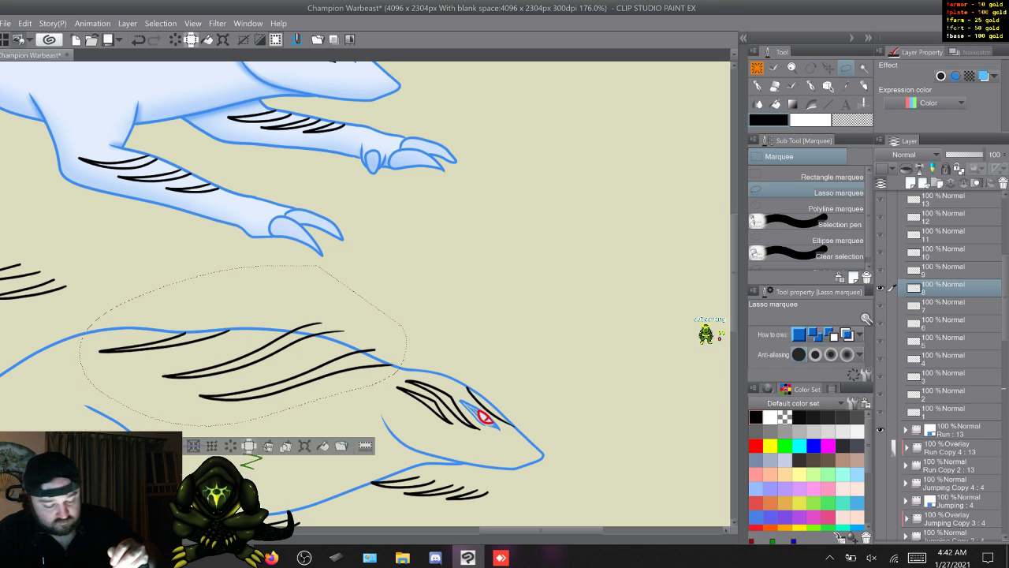
key(ctrl+d)
- Go to frame 9, lasso its neck and back stripes, and nudge them slightly down with a free transform
key(w)
mouse_move(396, 320)
mouse_down()
mouse_move(335, 389)
mouse_move(183, 428)
mouse_move(89, 389)
mouse_move(237, 269)
mouse_up()
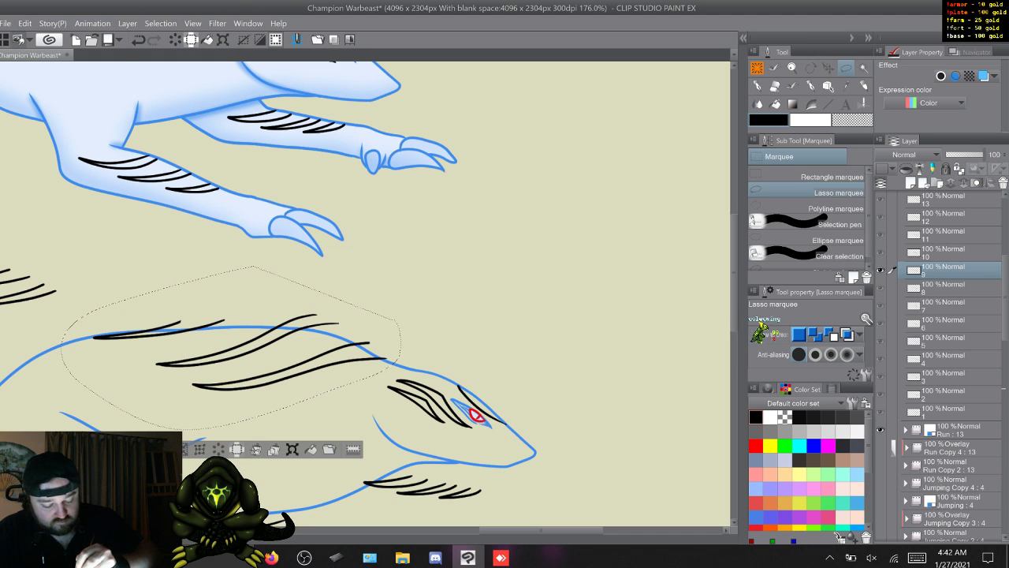
key(ctrl+t)
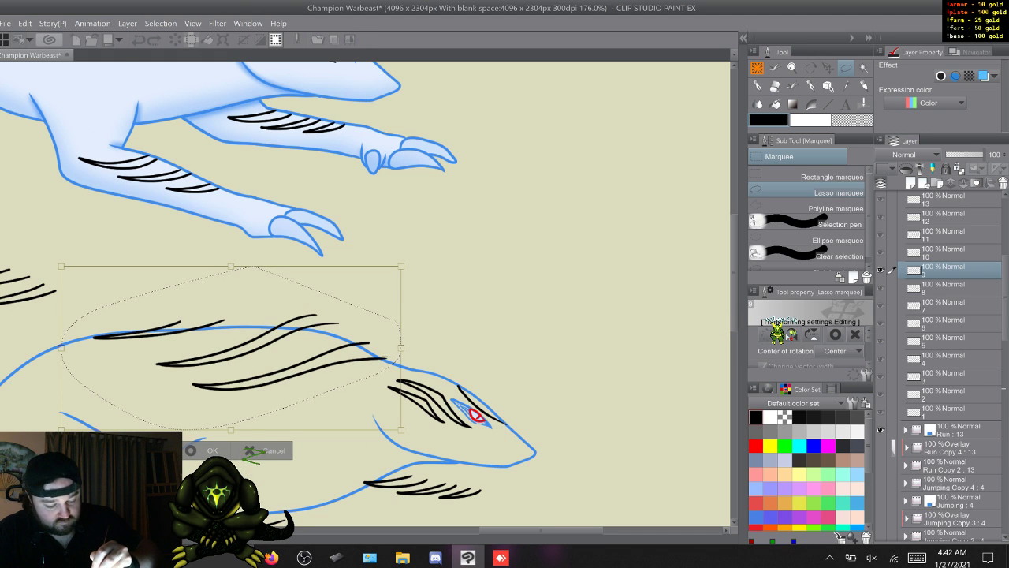
click(231, 347)
drag(231, 348, 230, 349)
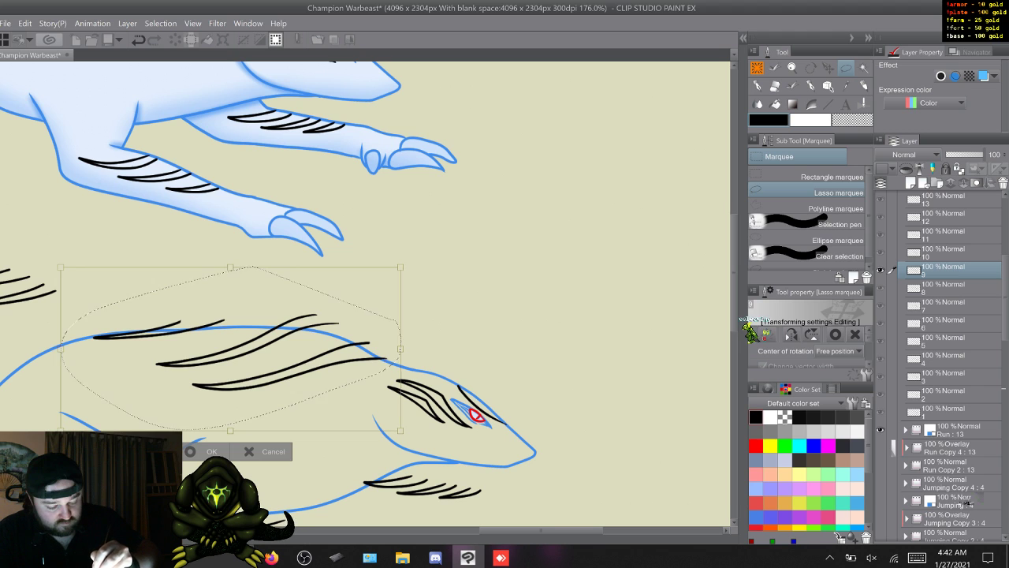